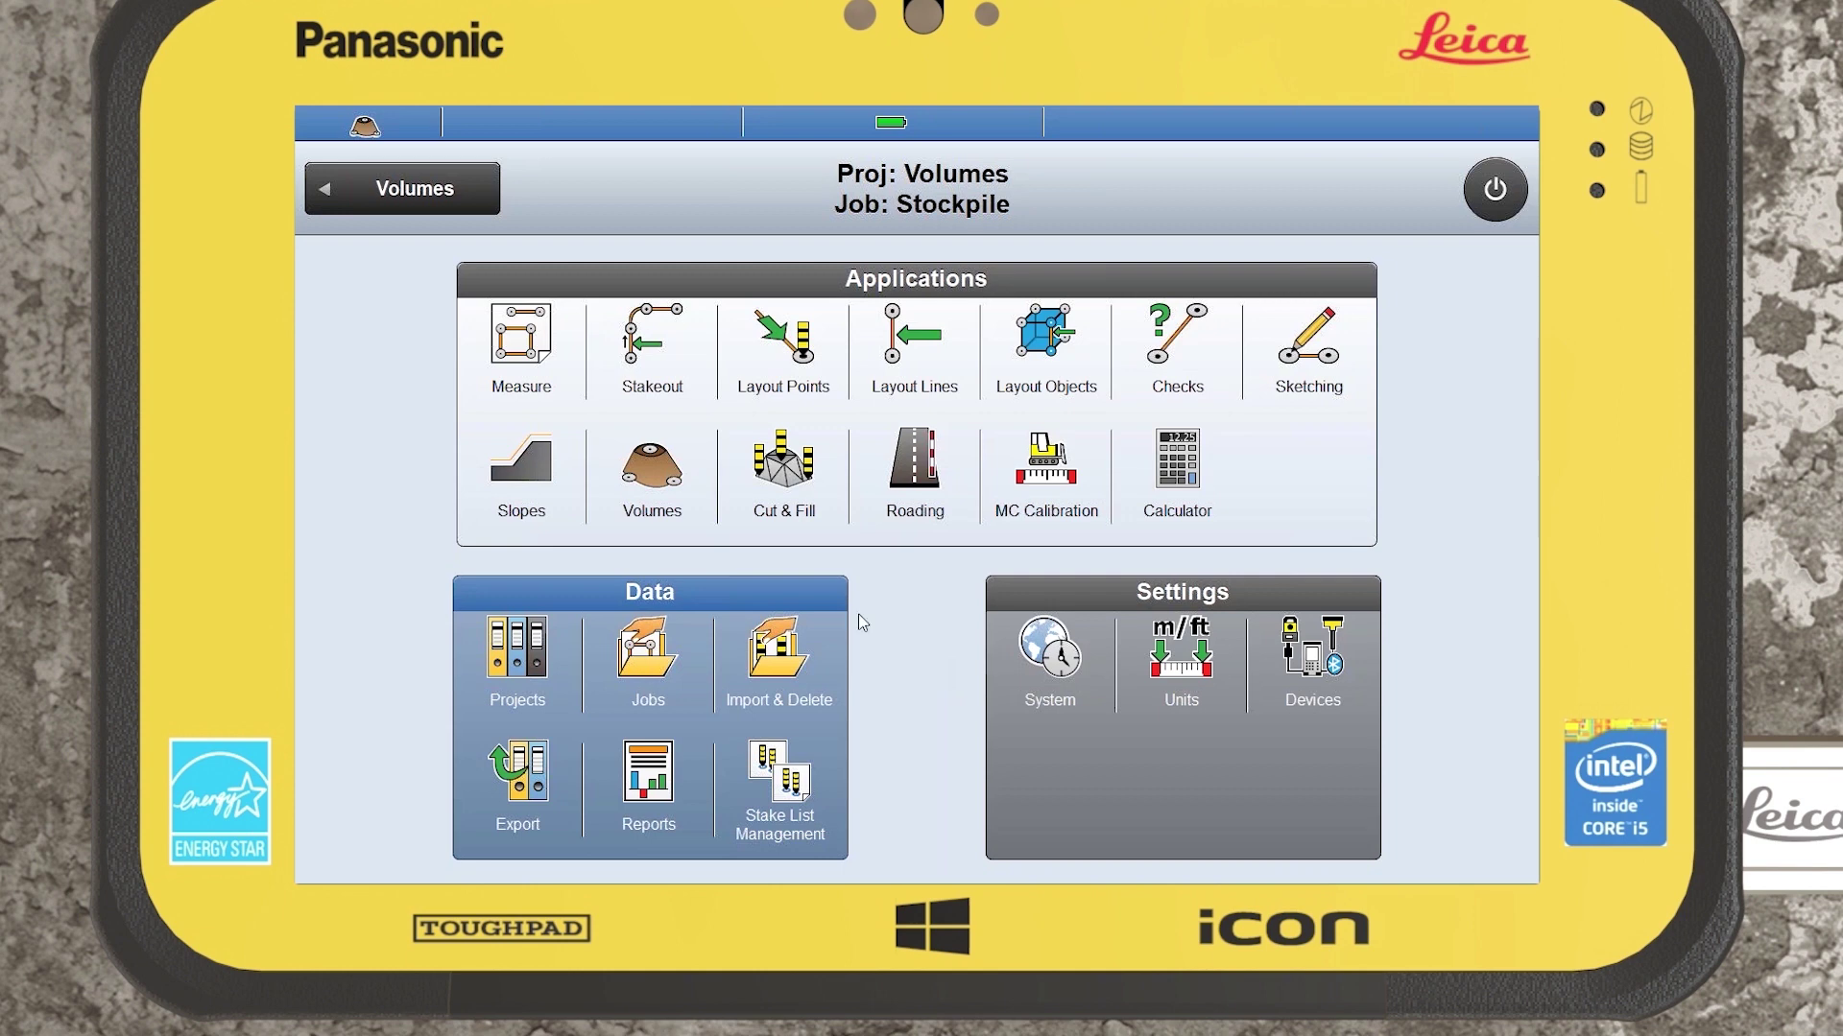
# - Open the Volumes application and start creating a new surface
pyautogui.click(661, 461)
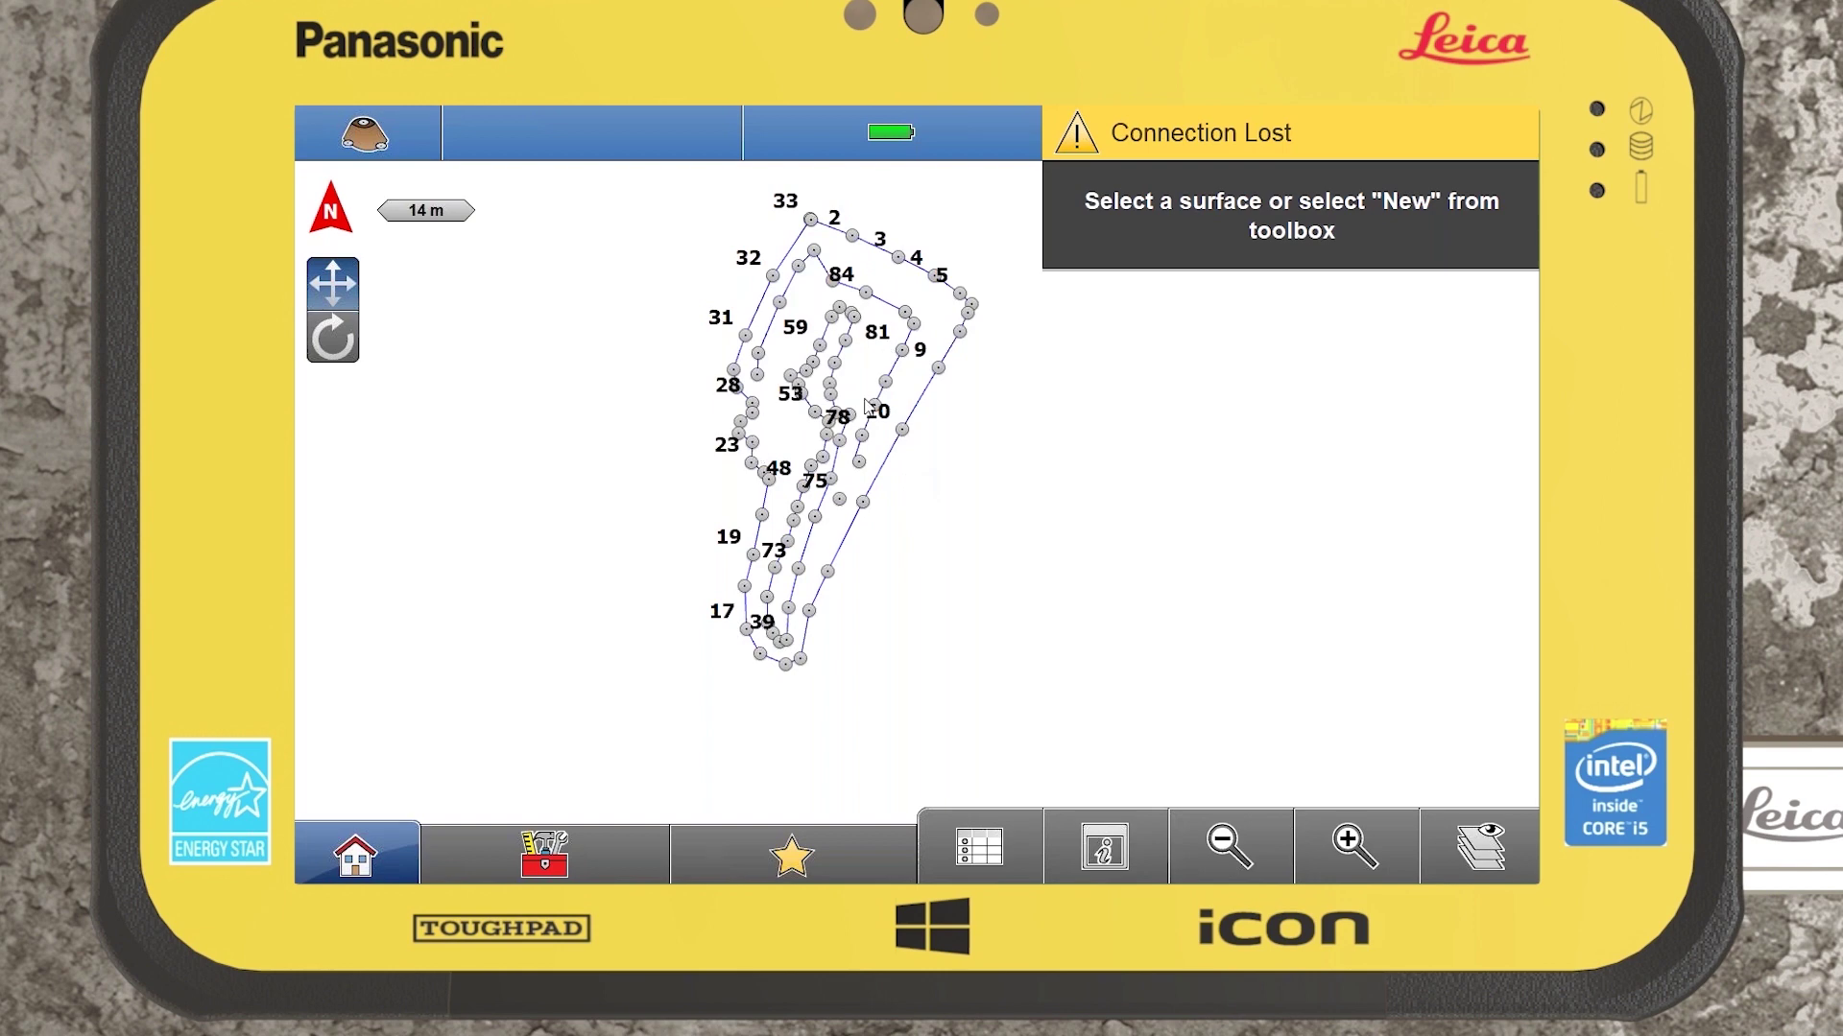
pyautogui.click(544, 854)
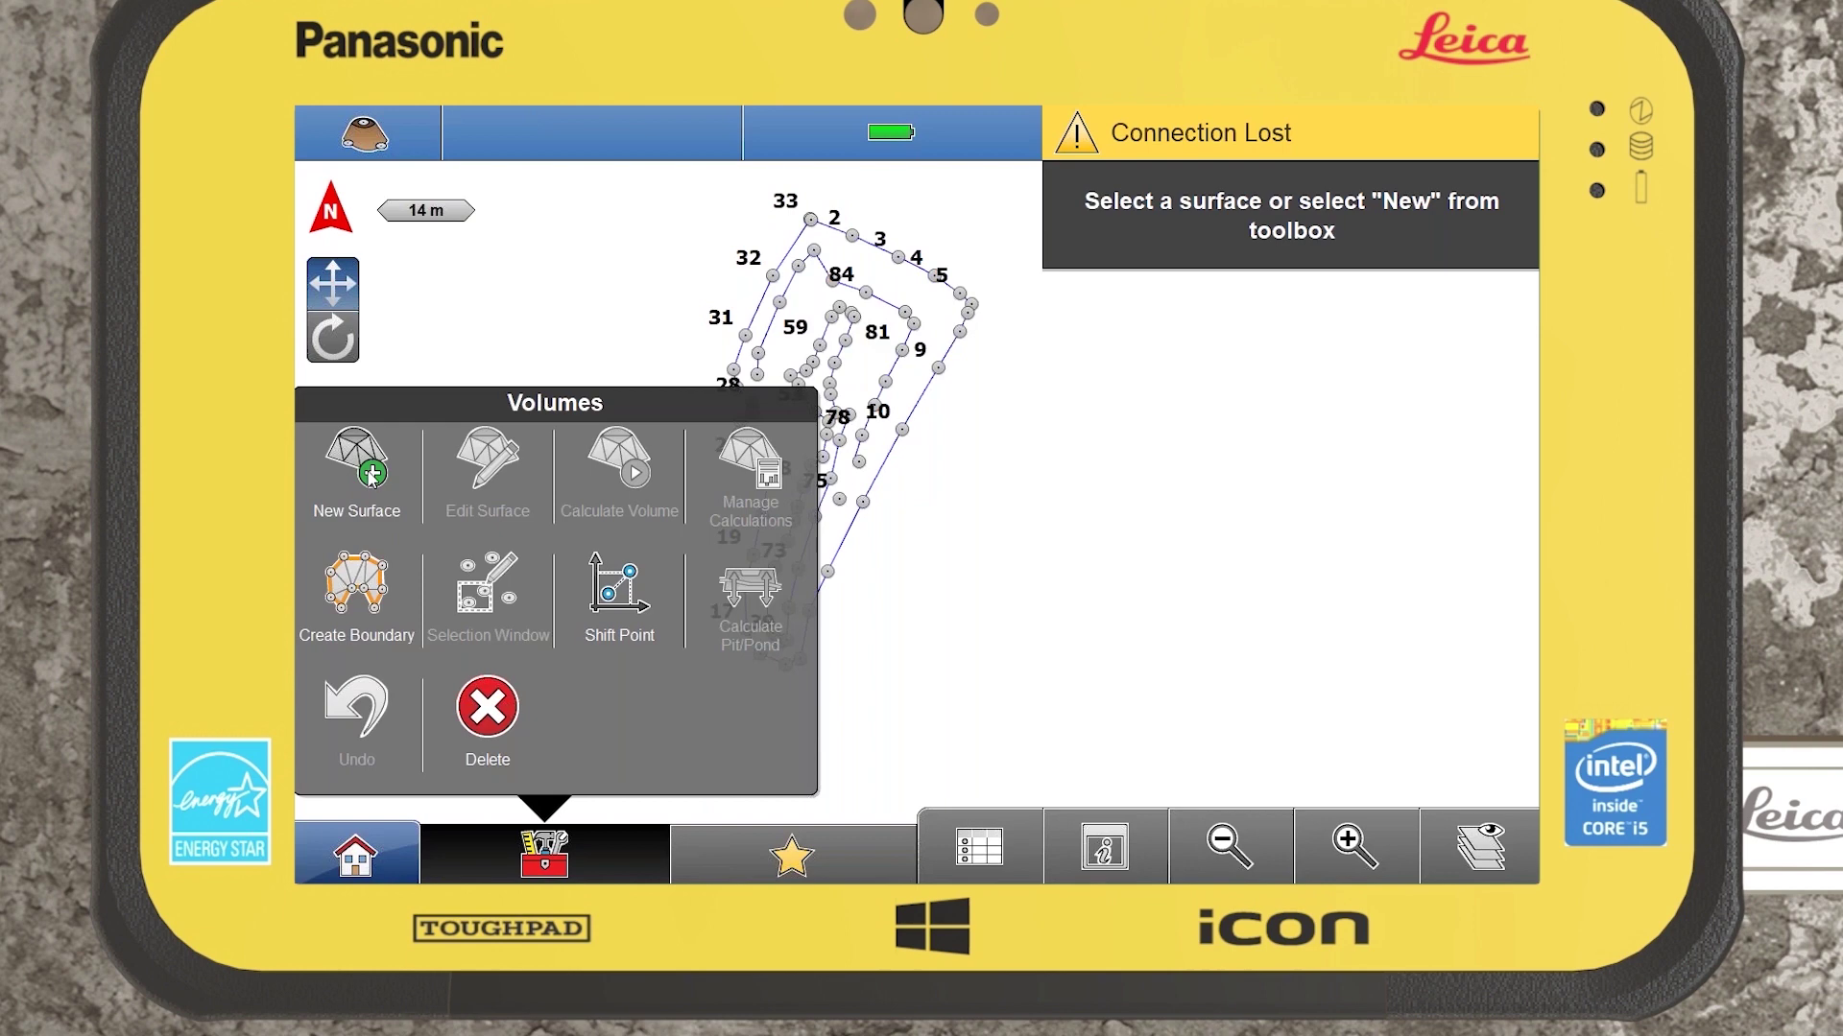
pyautogui.click(371, 475)
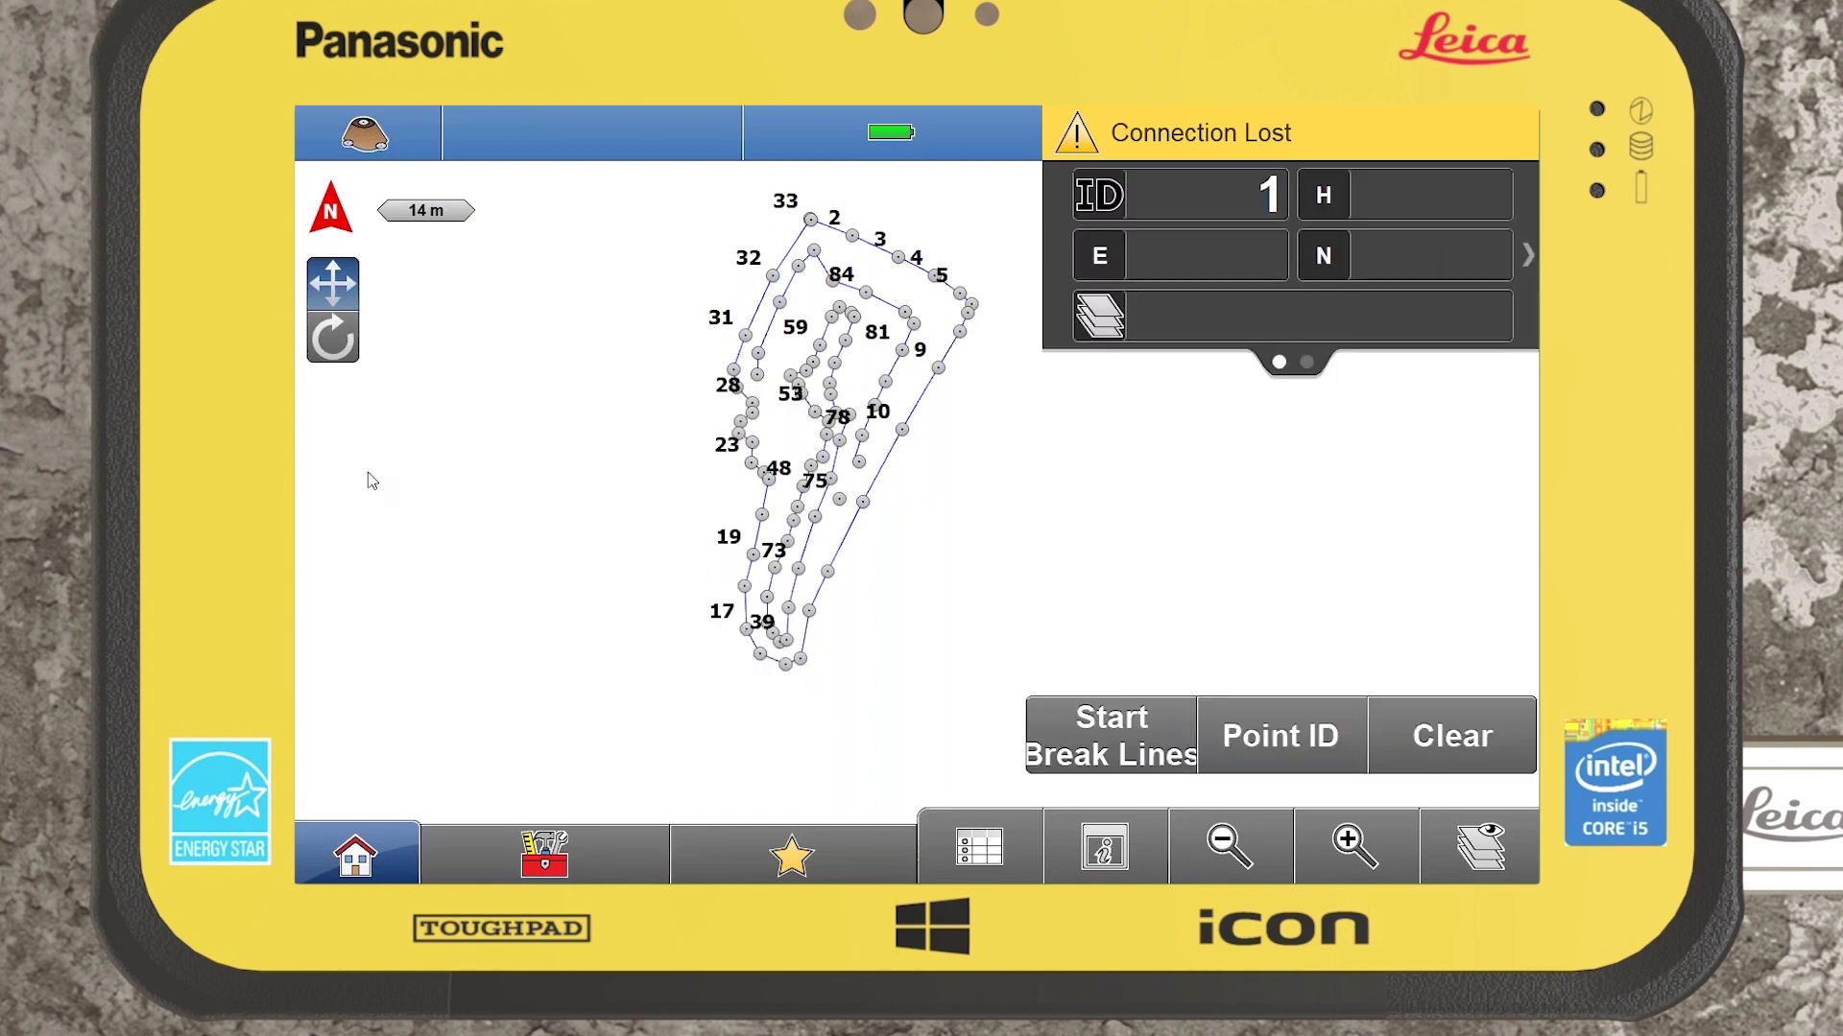
# - Create the new surface's boundary from the outer line around the stockpile
pyautogui.click(595, 854)
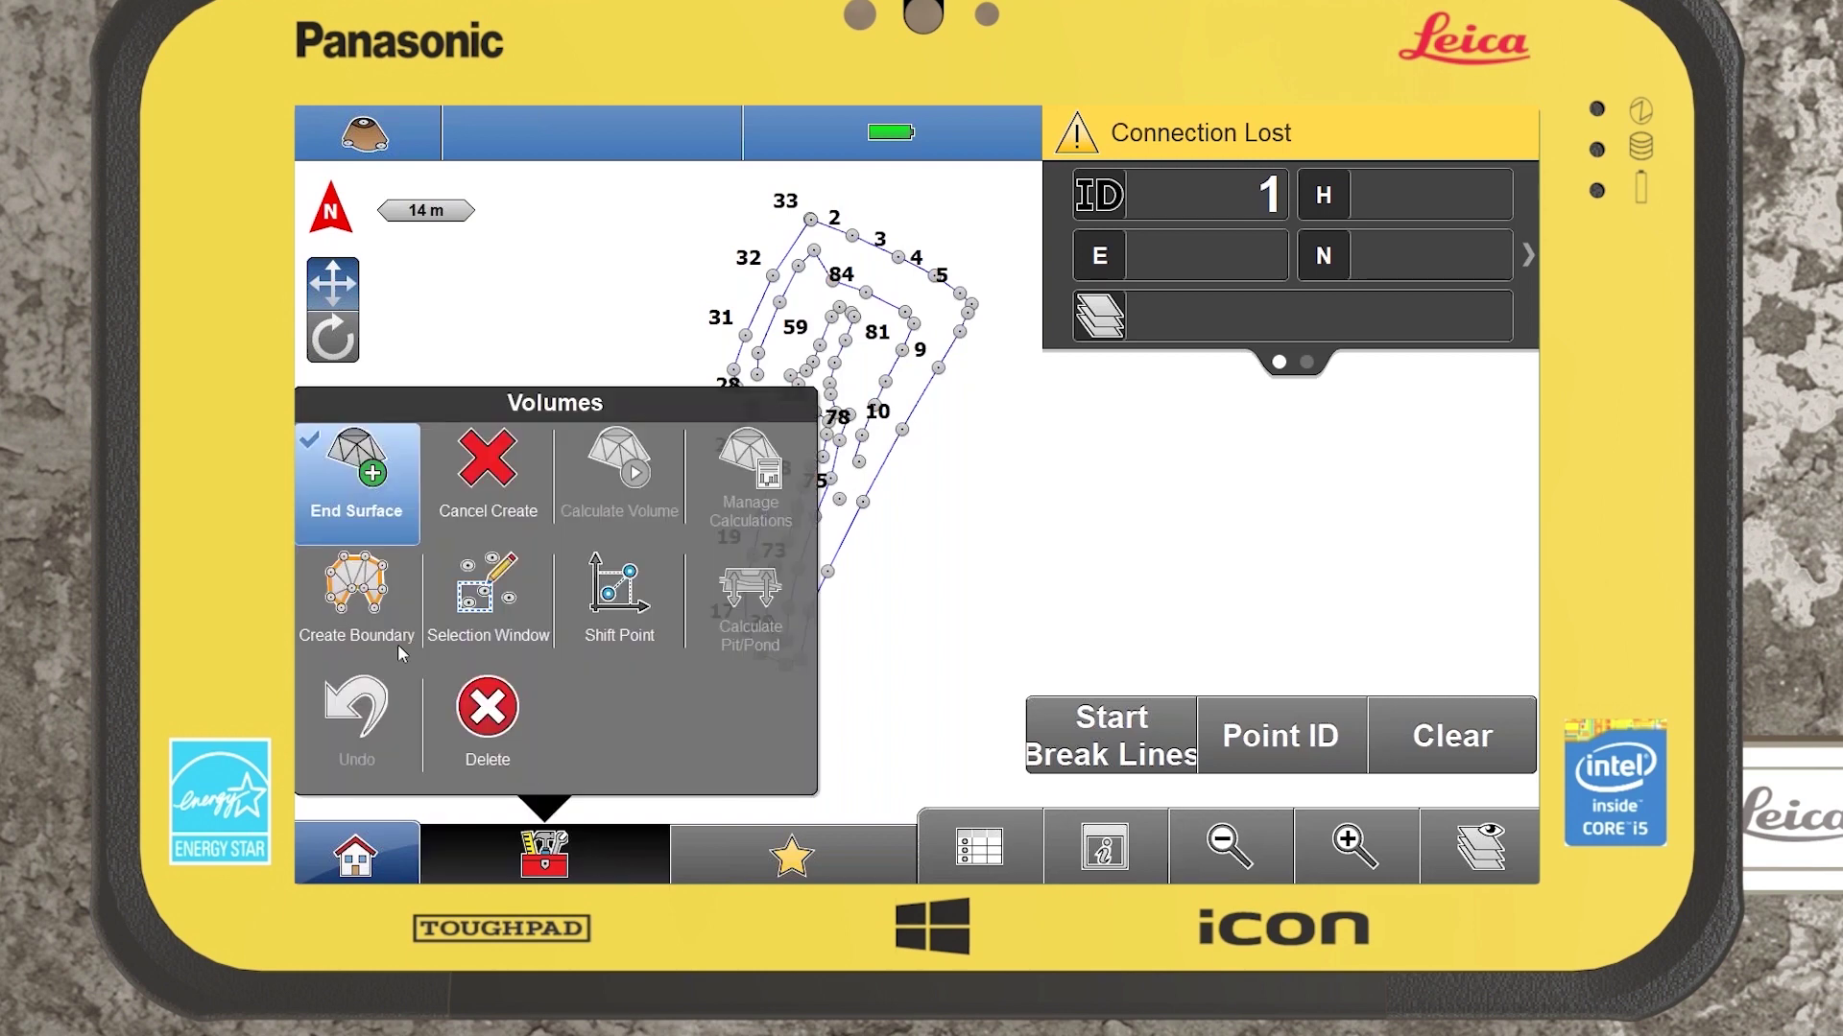
pyautogui.click(371, 602)
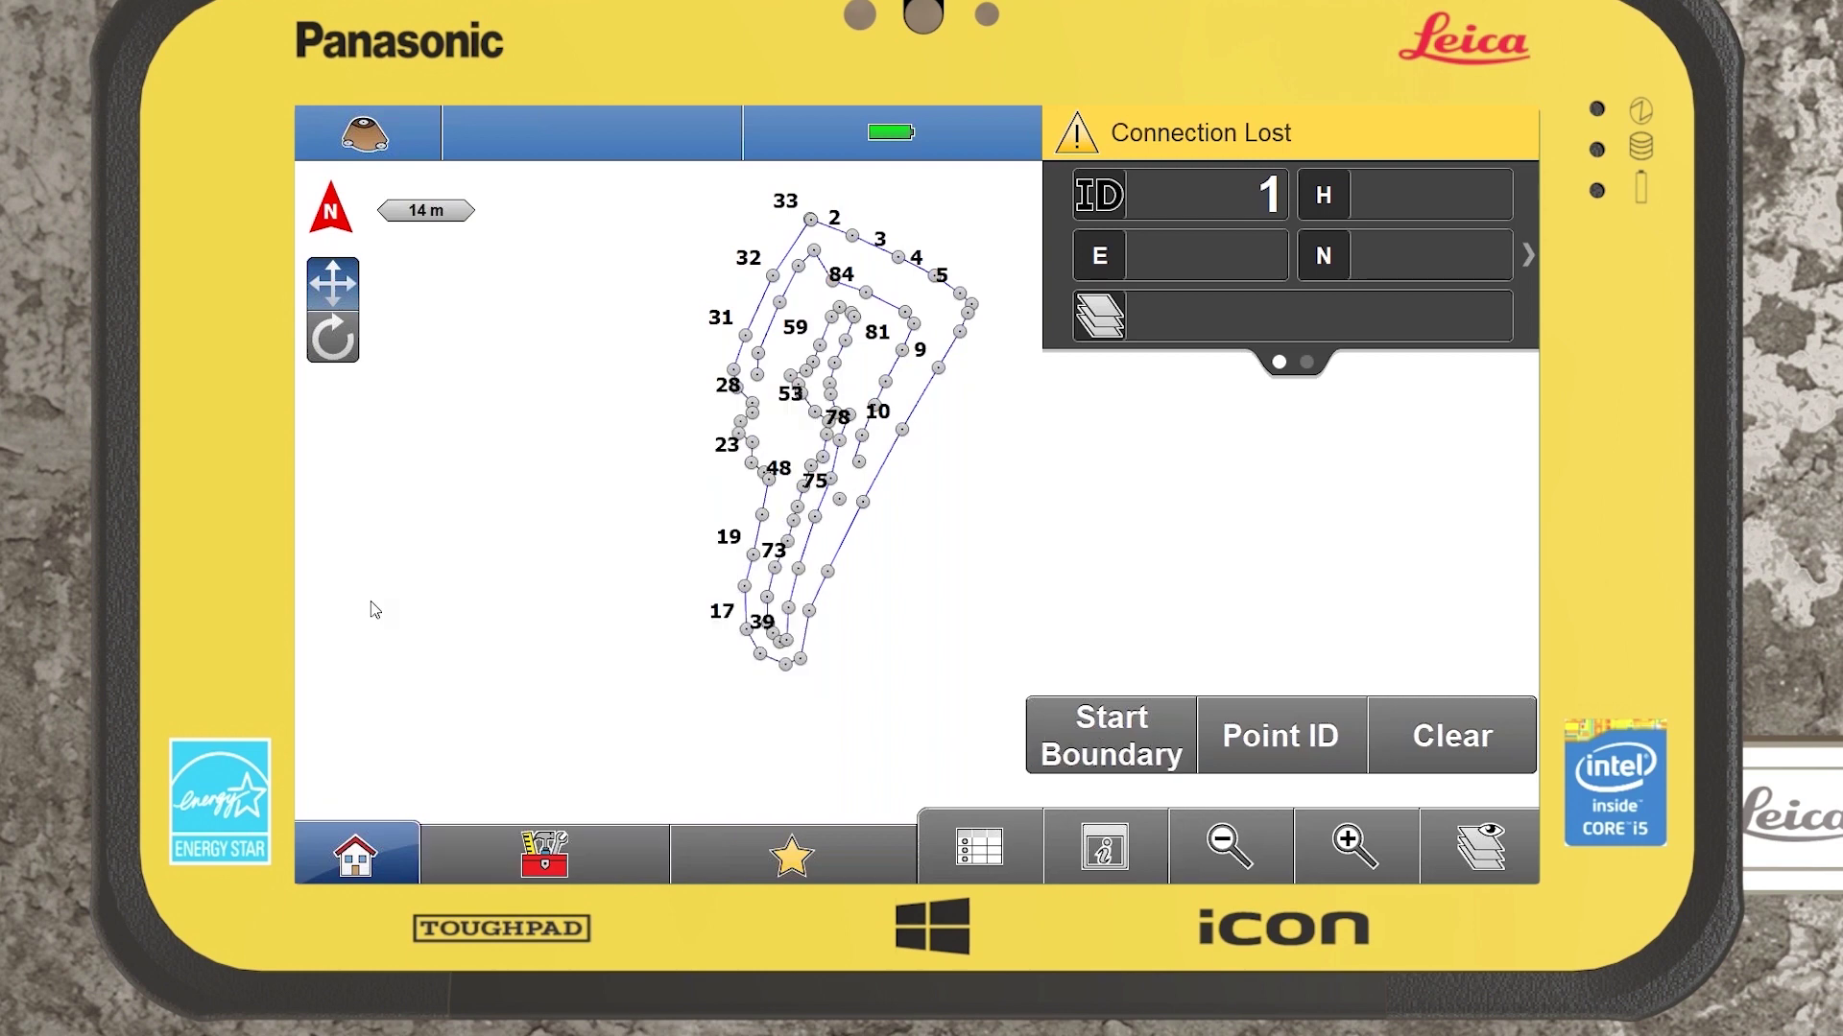
pyautogui.click(1119, 733)
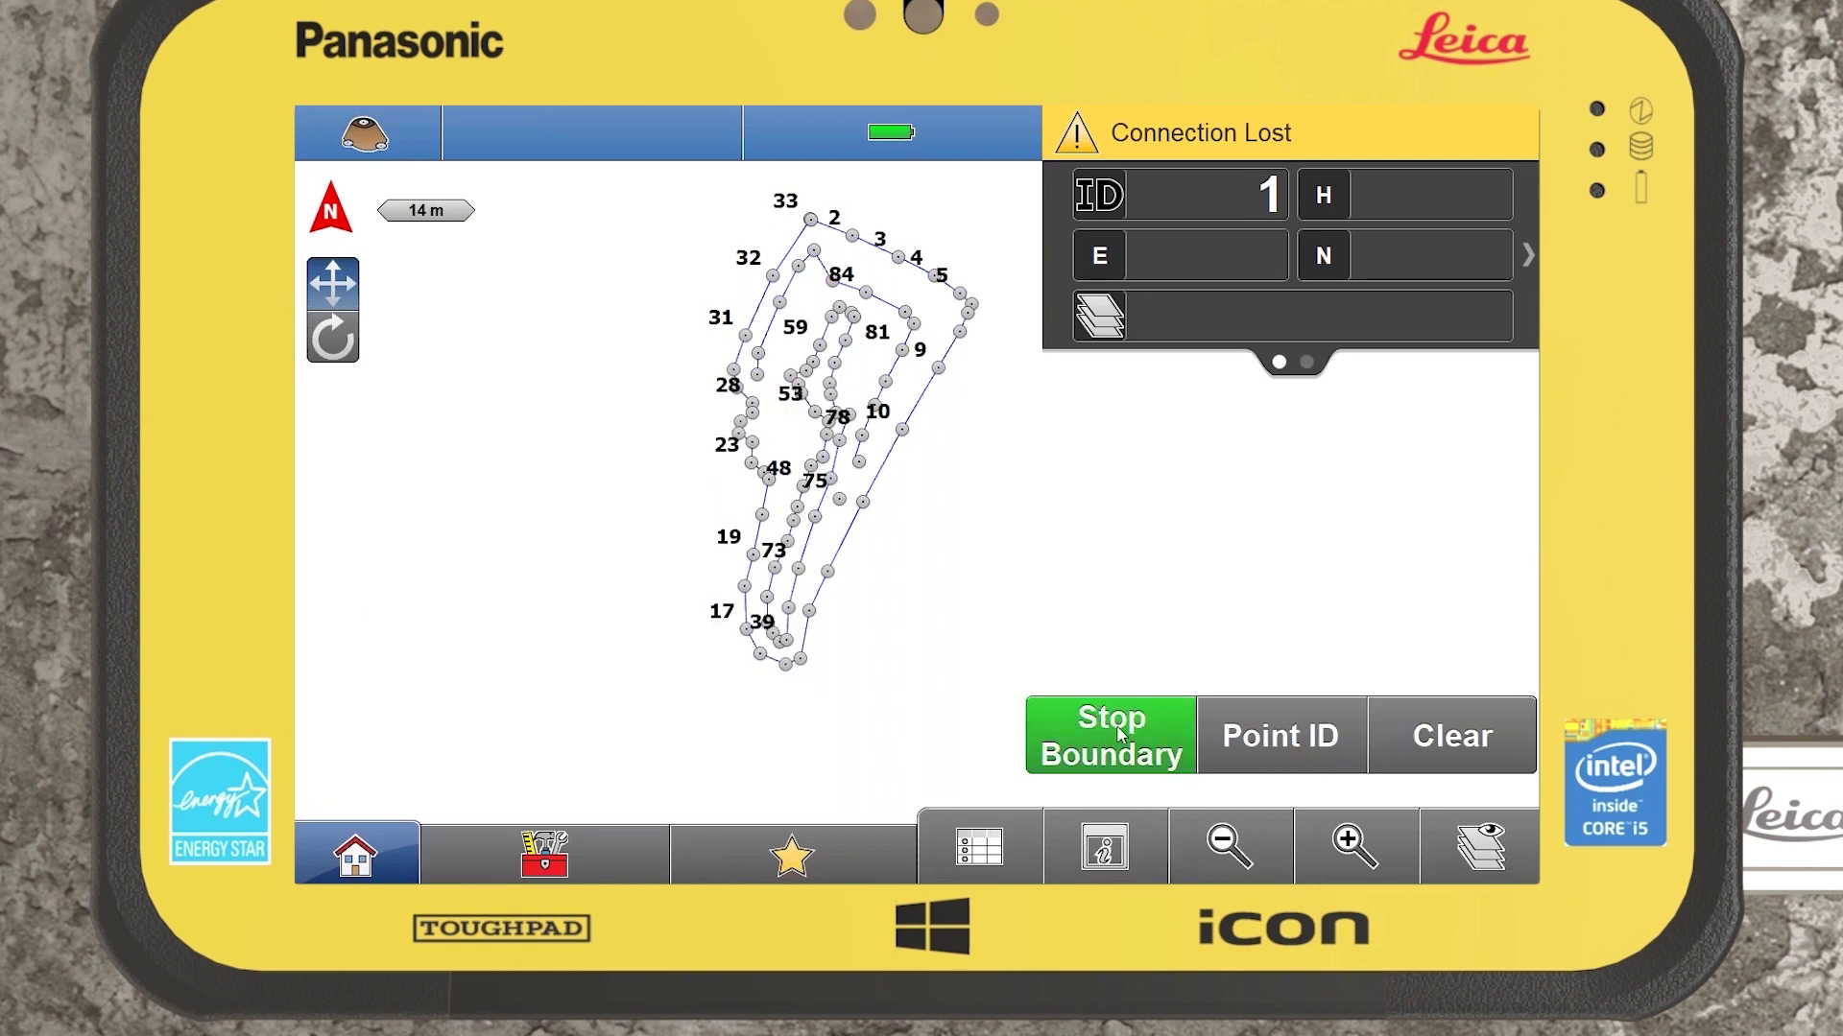
pyautogui.click(886, 466)
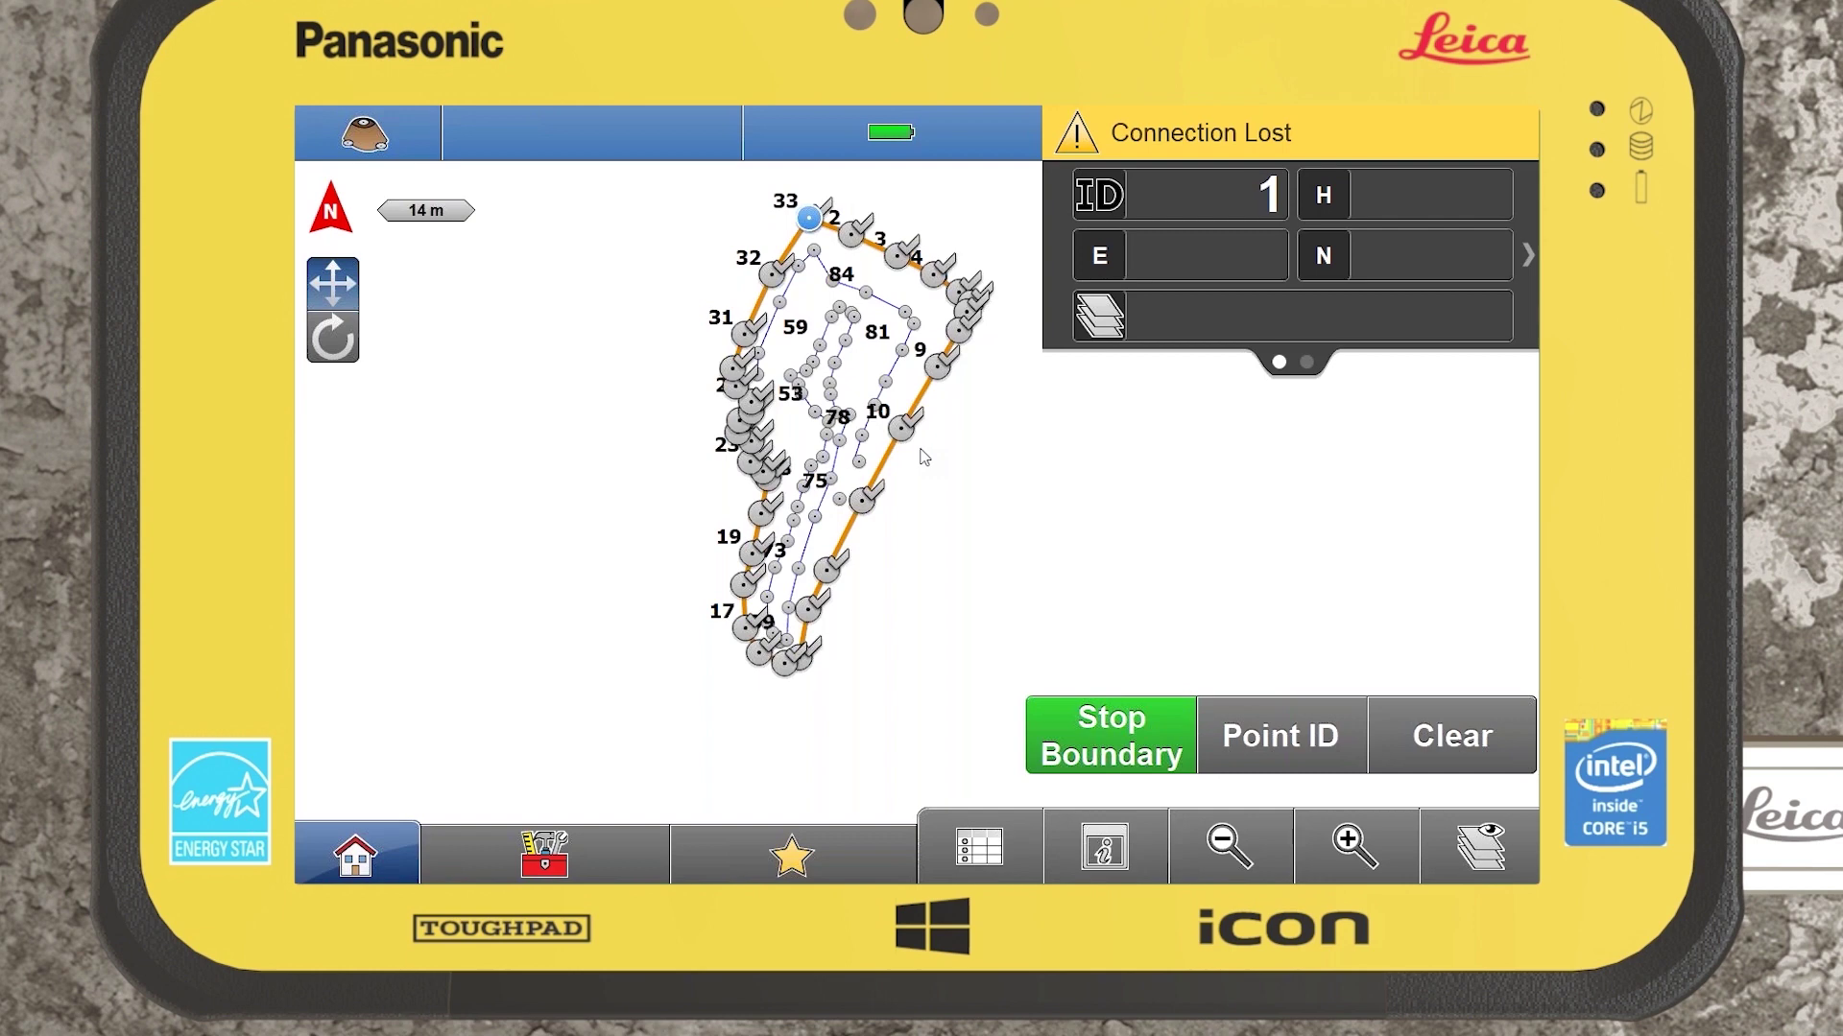
pyautogui.click(1065, 743)
# - Create a break line along the innermost stockpile line running through points 44, 56, 66 and 74
pyautogui.click(602, 854)
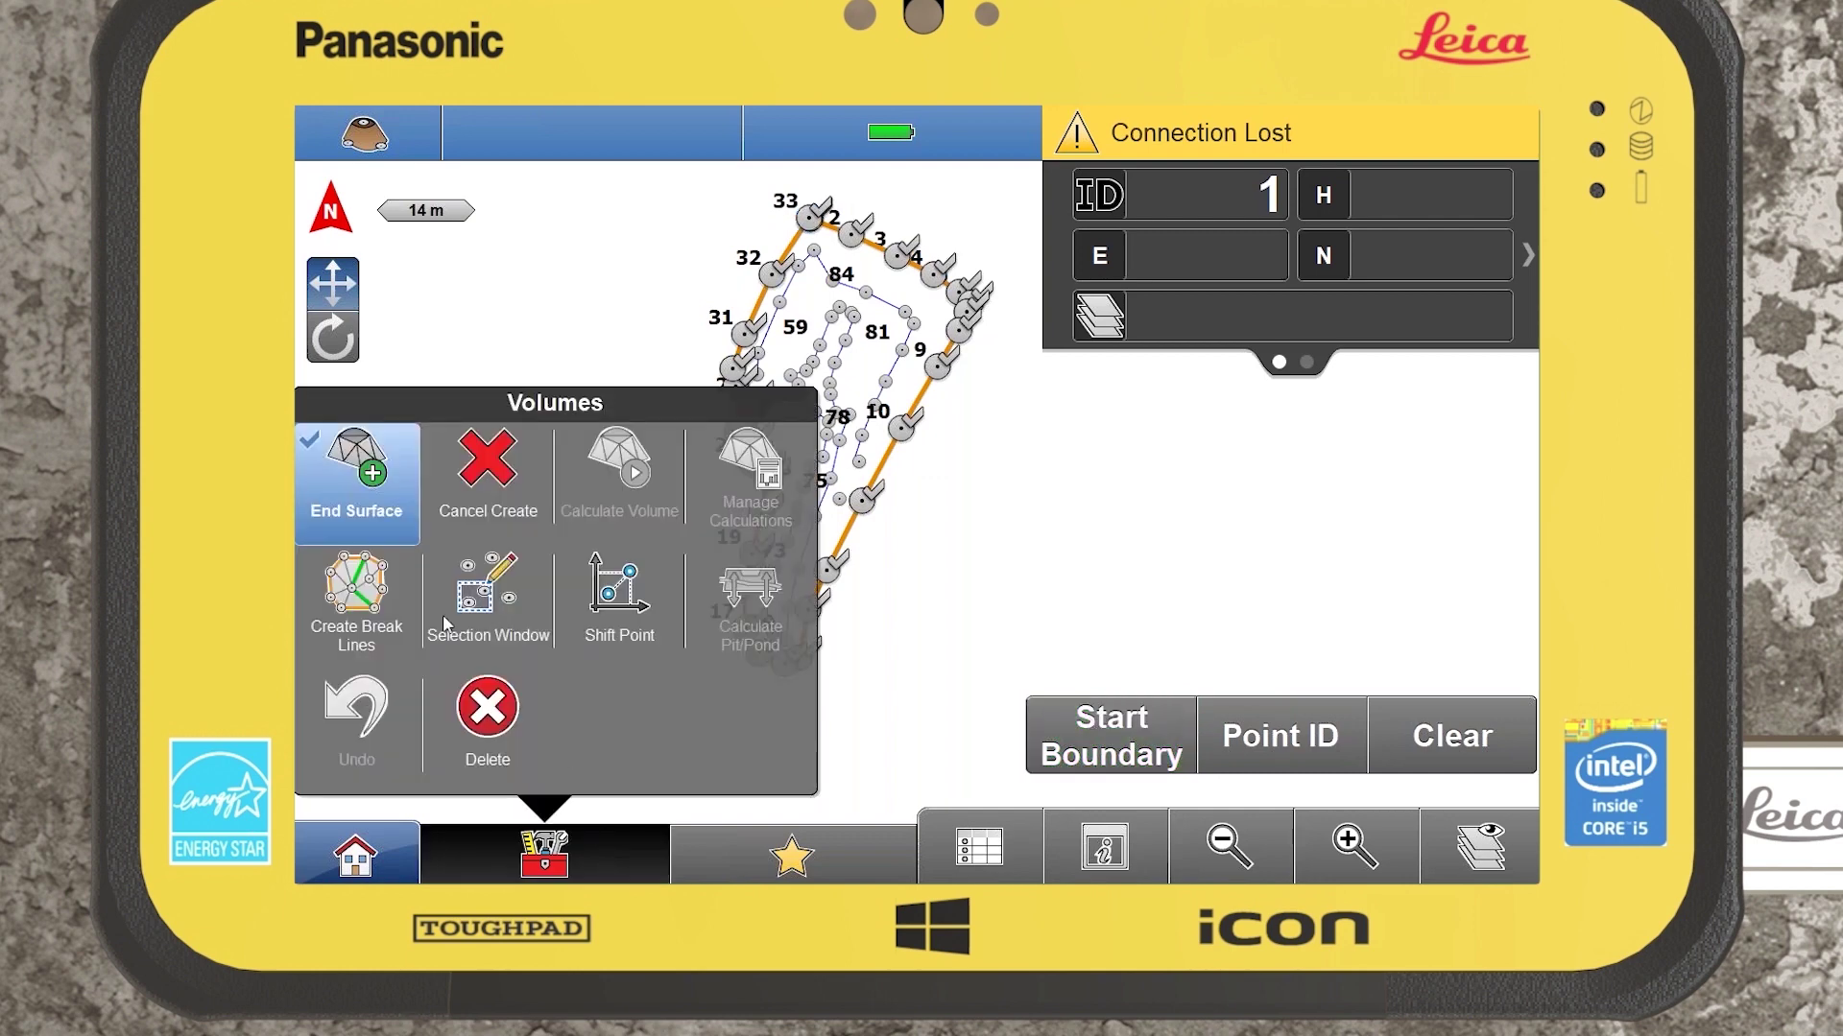
pyautogui.click(348, 591)
pyautogui.click(1372, 868)
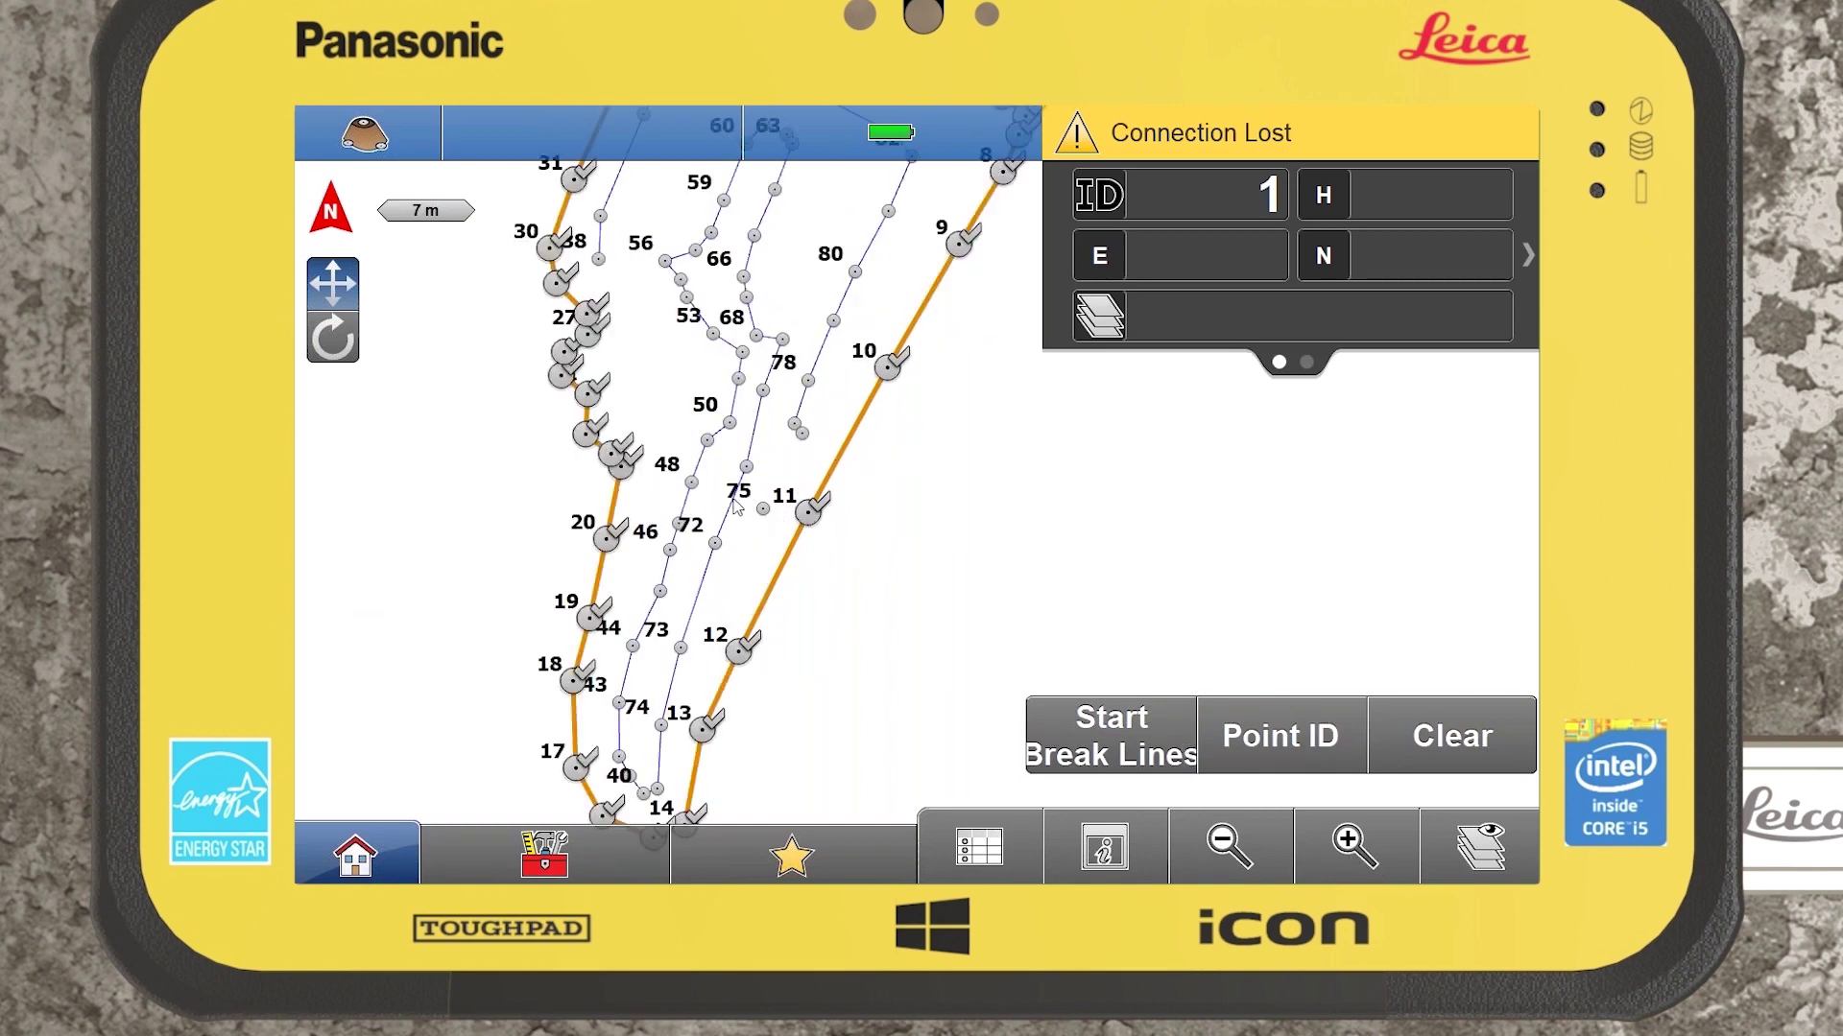
pyautogui.click(1083, 724)
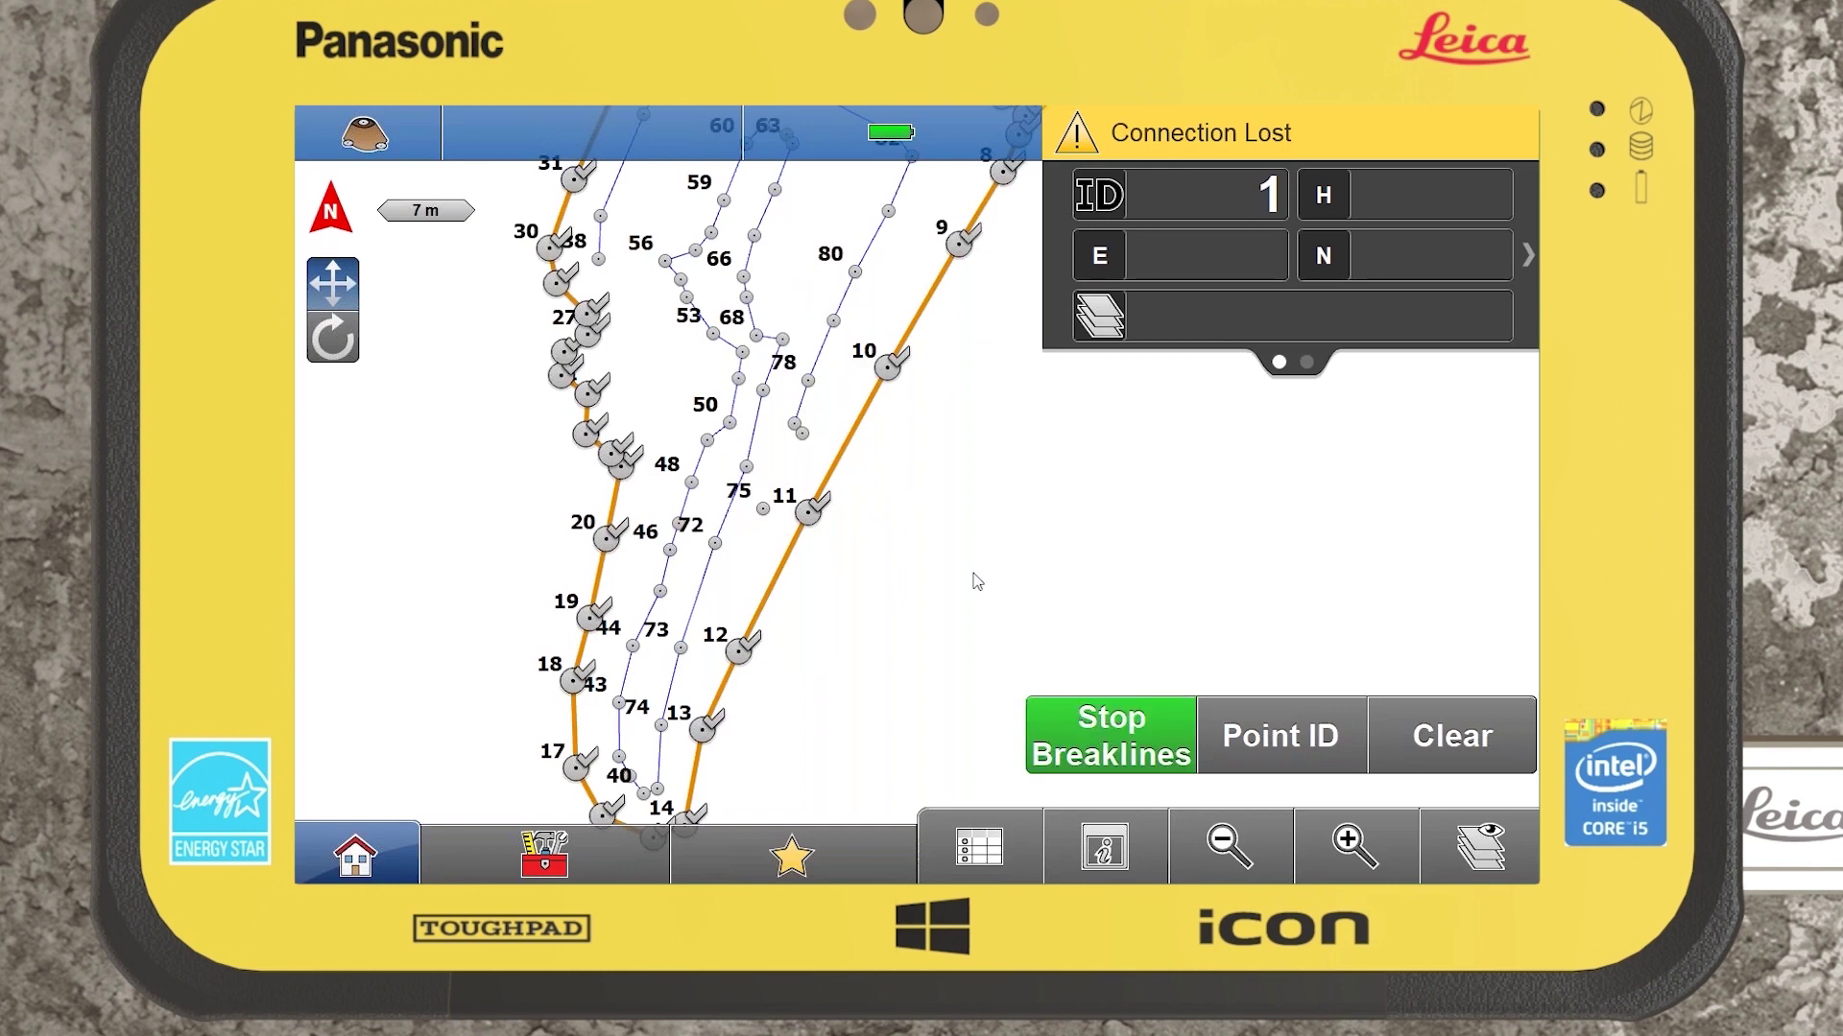
pyautogui.click(732, 496)
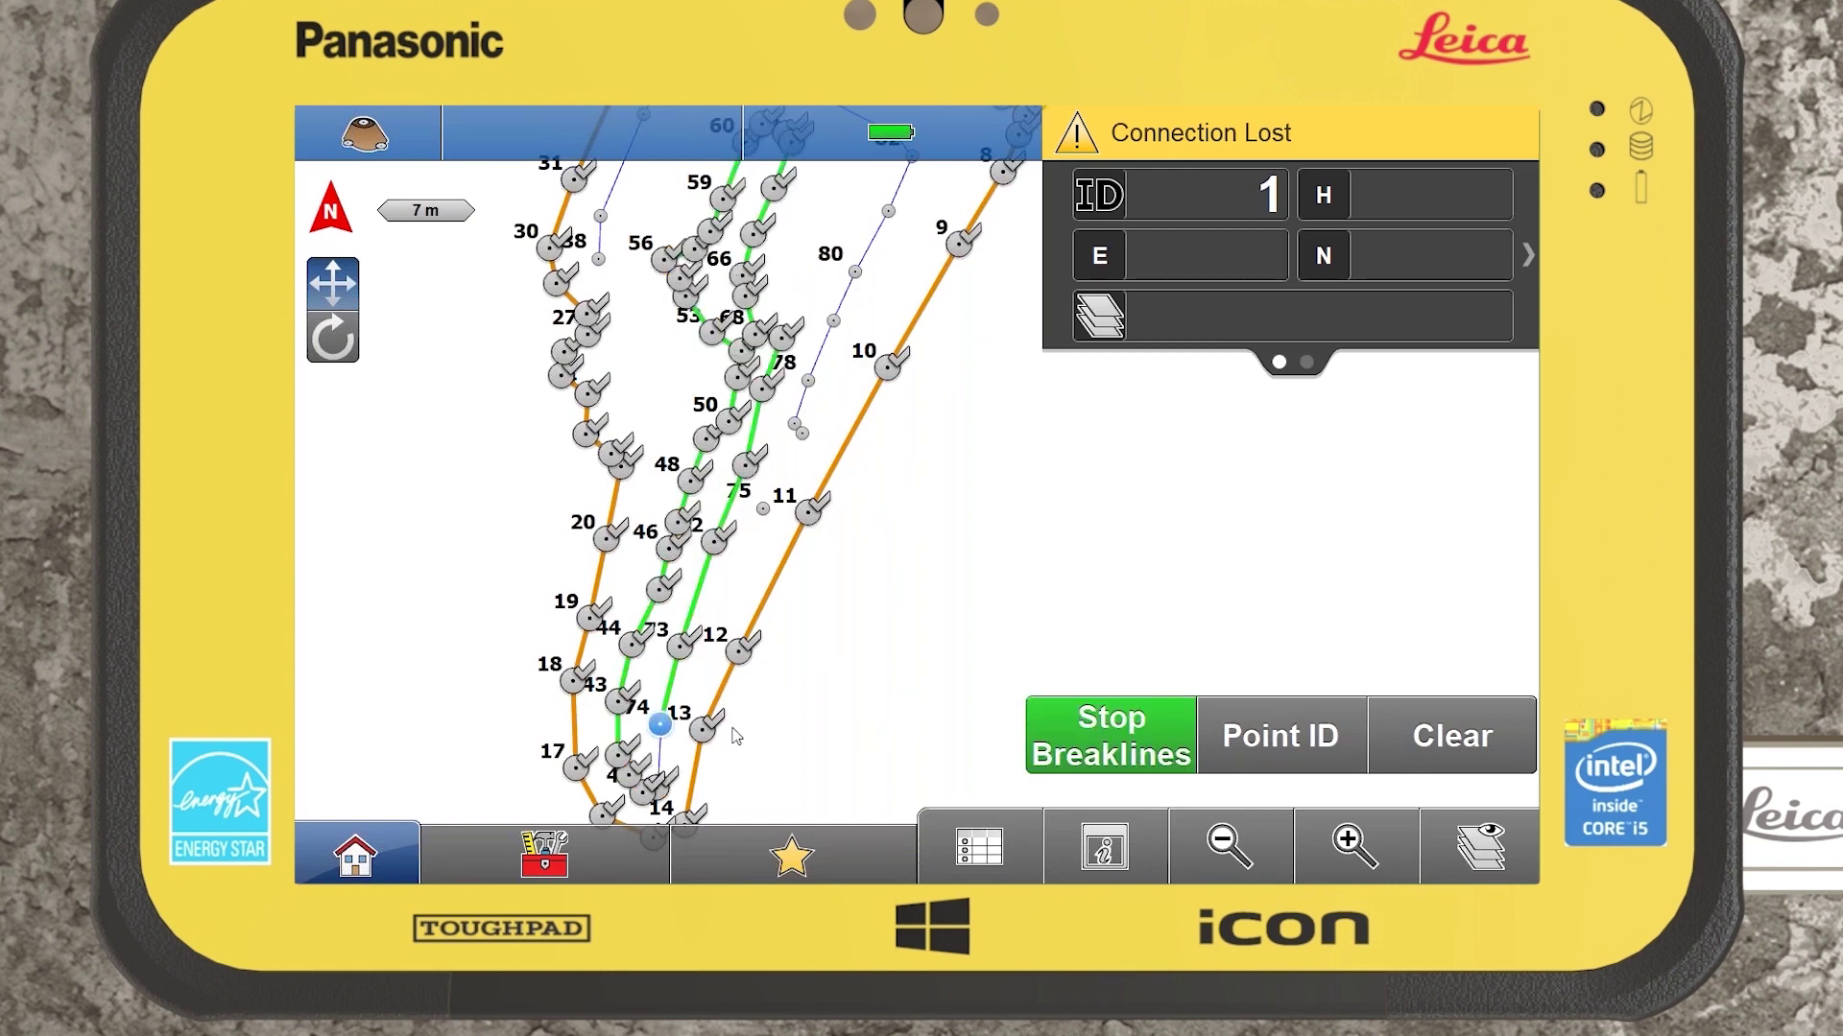
pyautogui.click(1069, 735)
pyautogui.click(1065, 735)
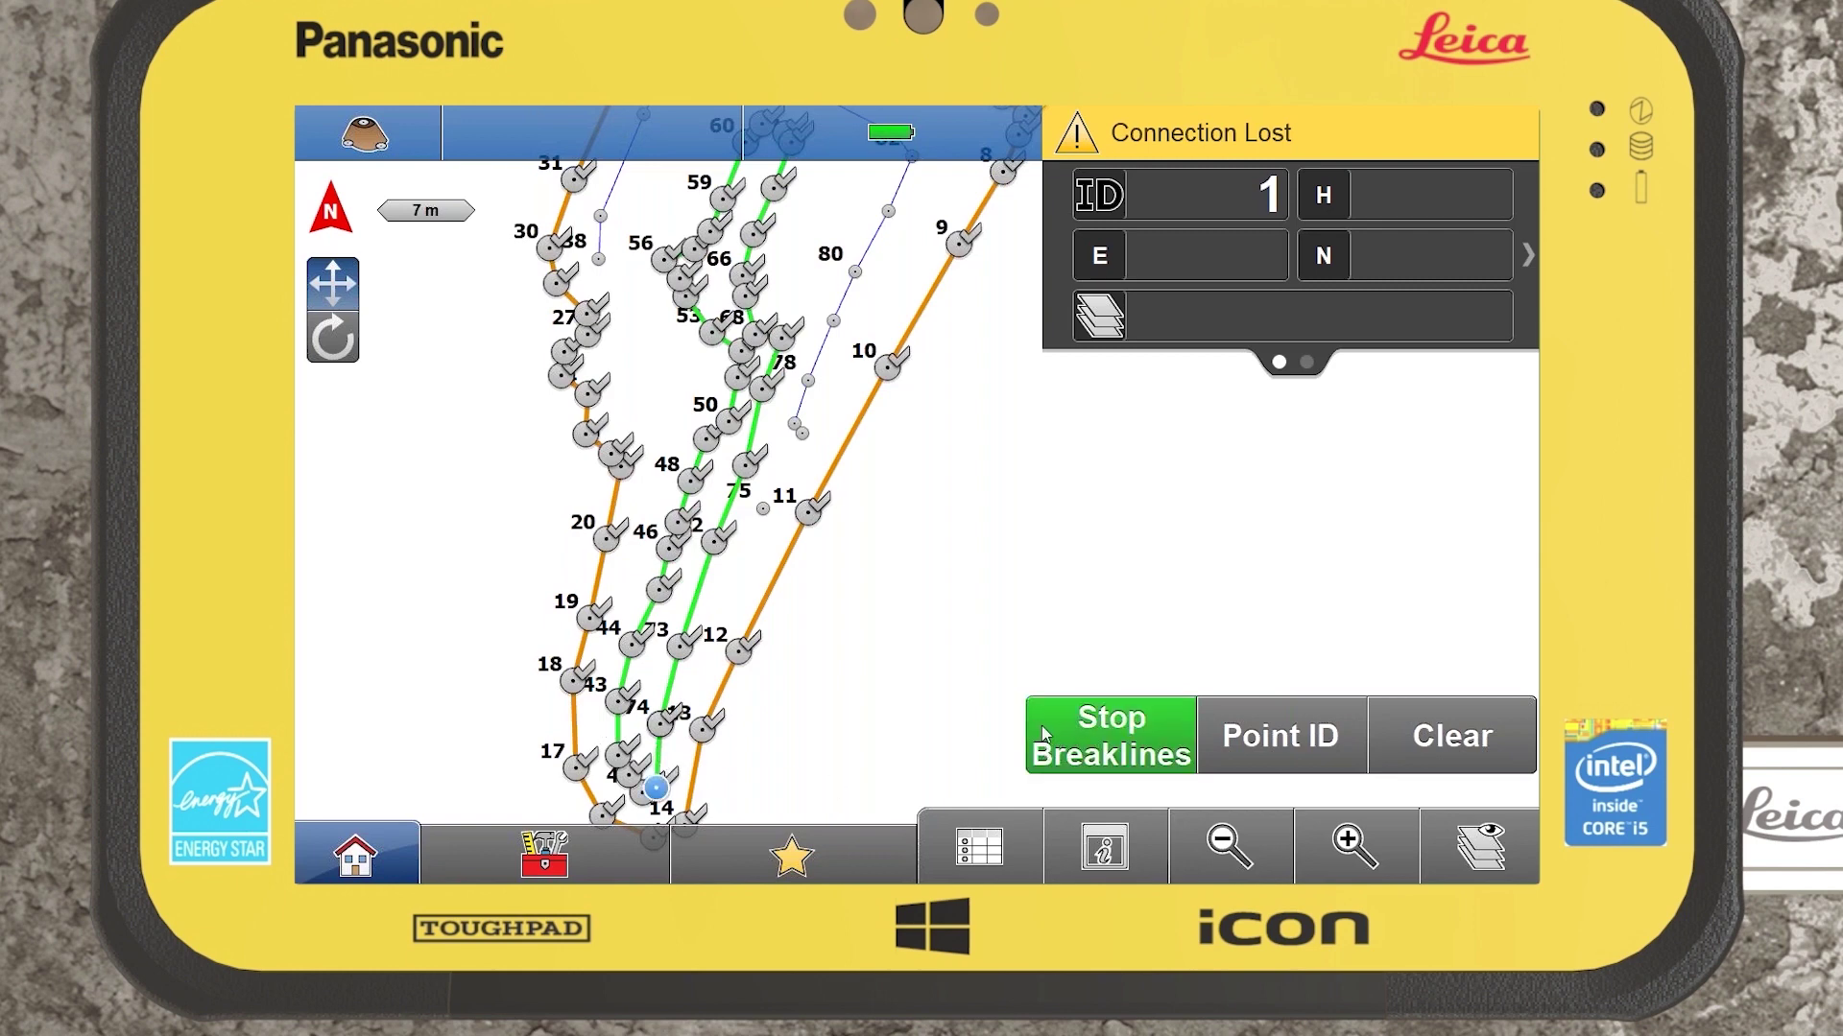
pyautogui.click(1076, 728)
# - Create break lines along the intermediate stockpile line, from point 77 through points 81 and 85 to point 38
pyautogui.click(1087, 733)
pyautogui.click(825, 347)
pyautogui.click(720, 315)
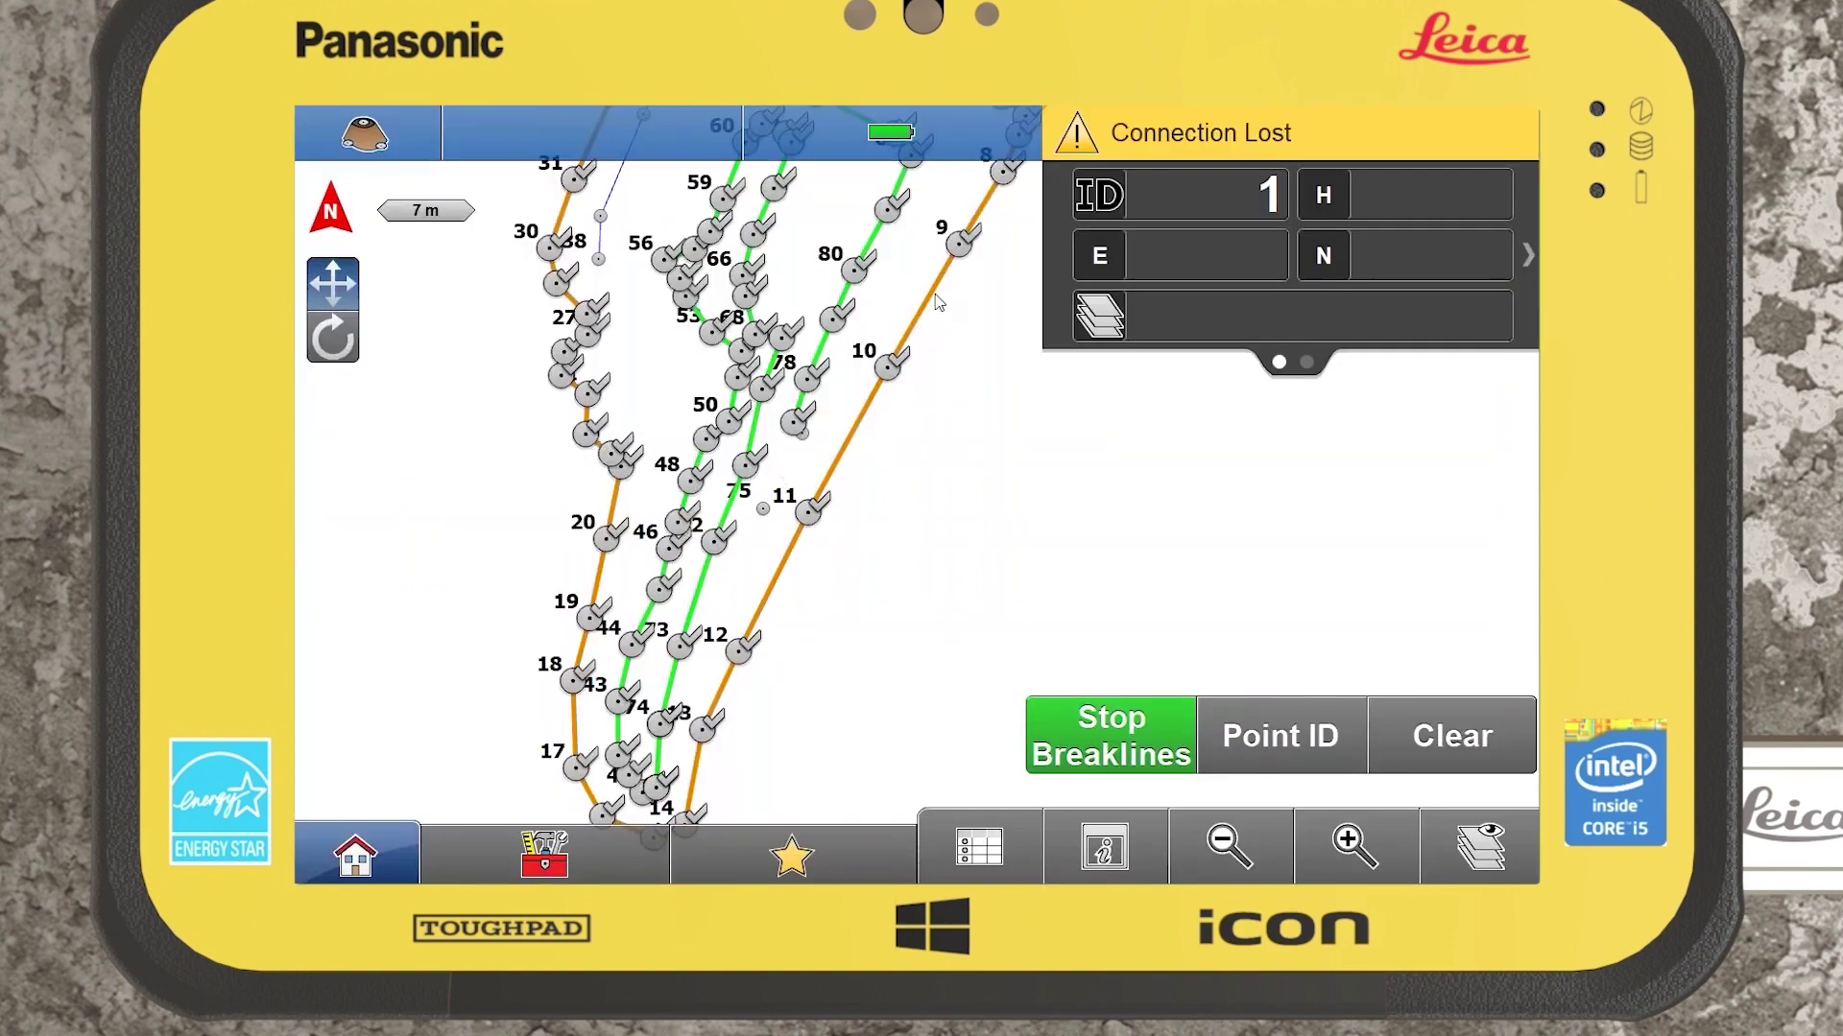
pyautogui.click(1099, 714)
pyautogui.click(1099, 715)
pyautogui.click(759, 187)
pyautogui.click(1142, 758)
pyautogui.click(1142, 758)
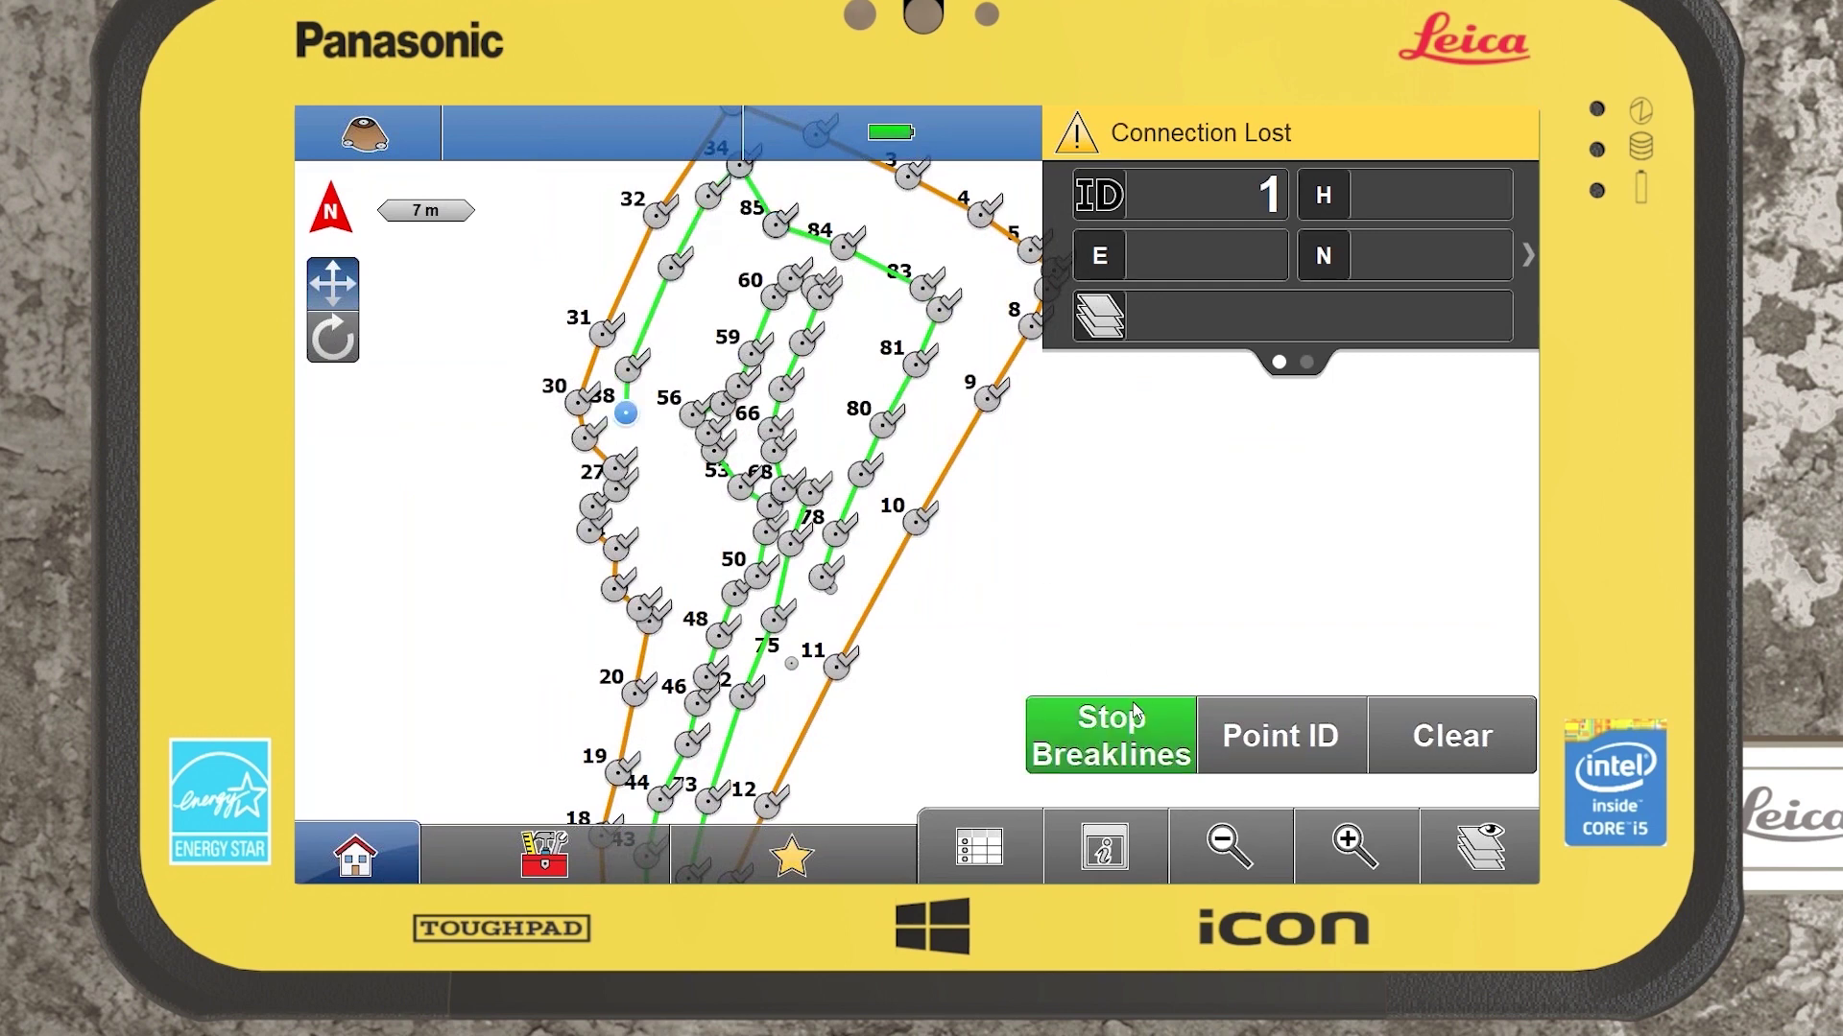
pyautogui.click(1132, 734)
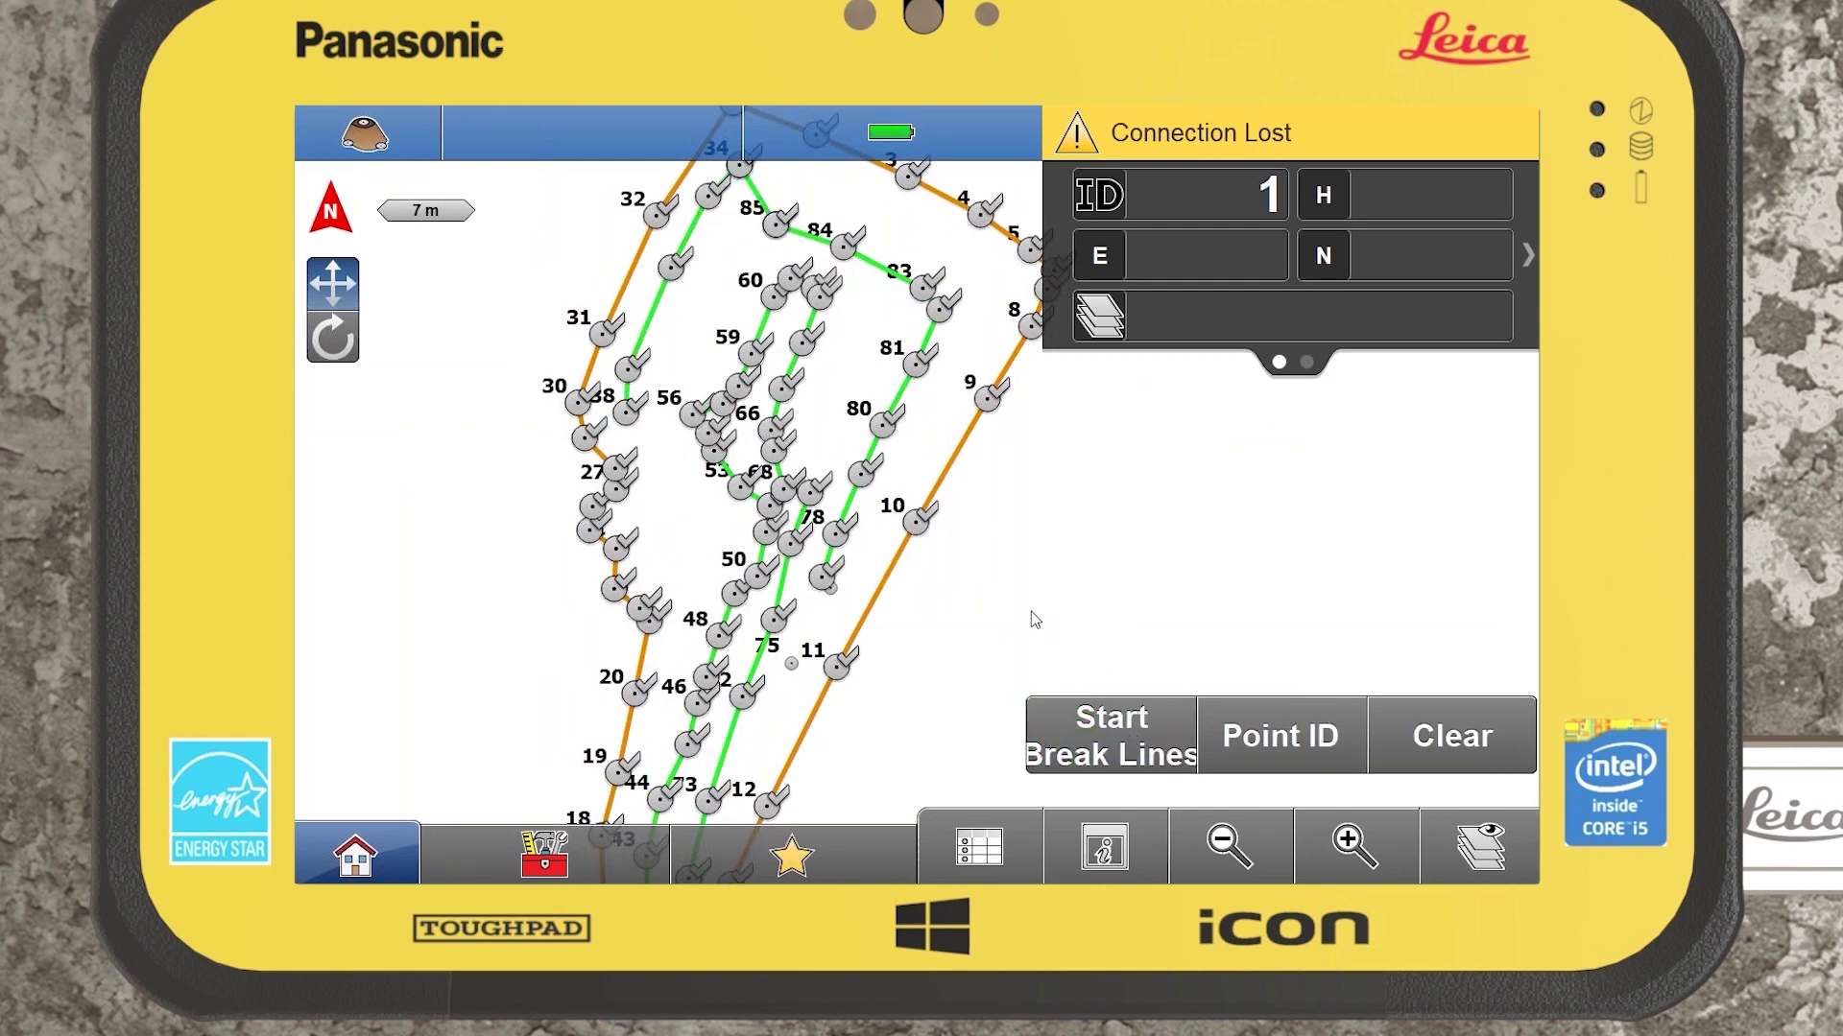
# - Add the unconnected points 76 and 75 to the surface as individual points
pyautogui.click(1368, 868)
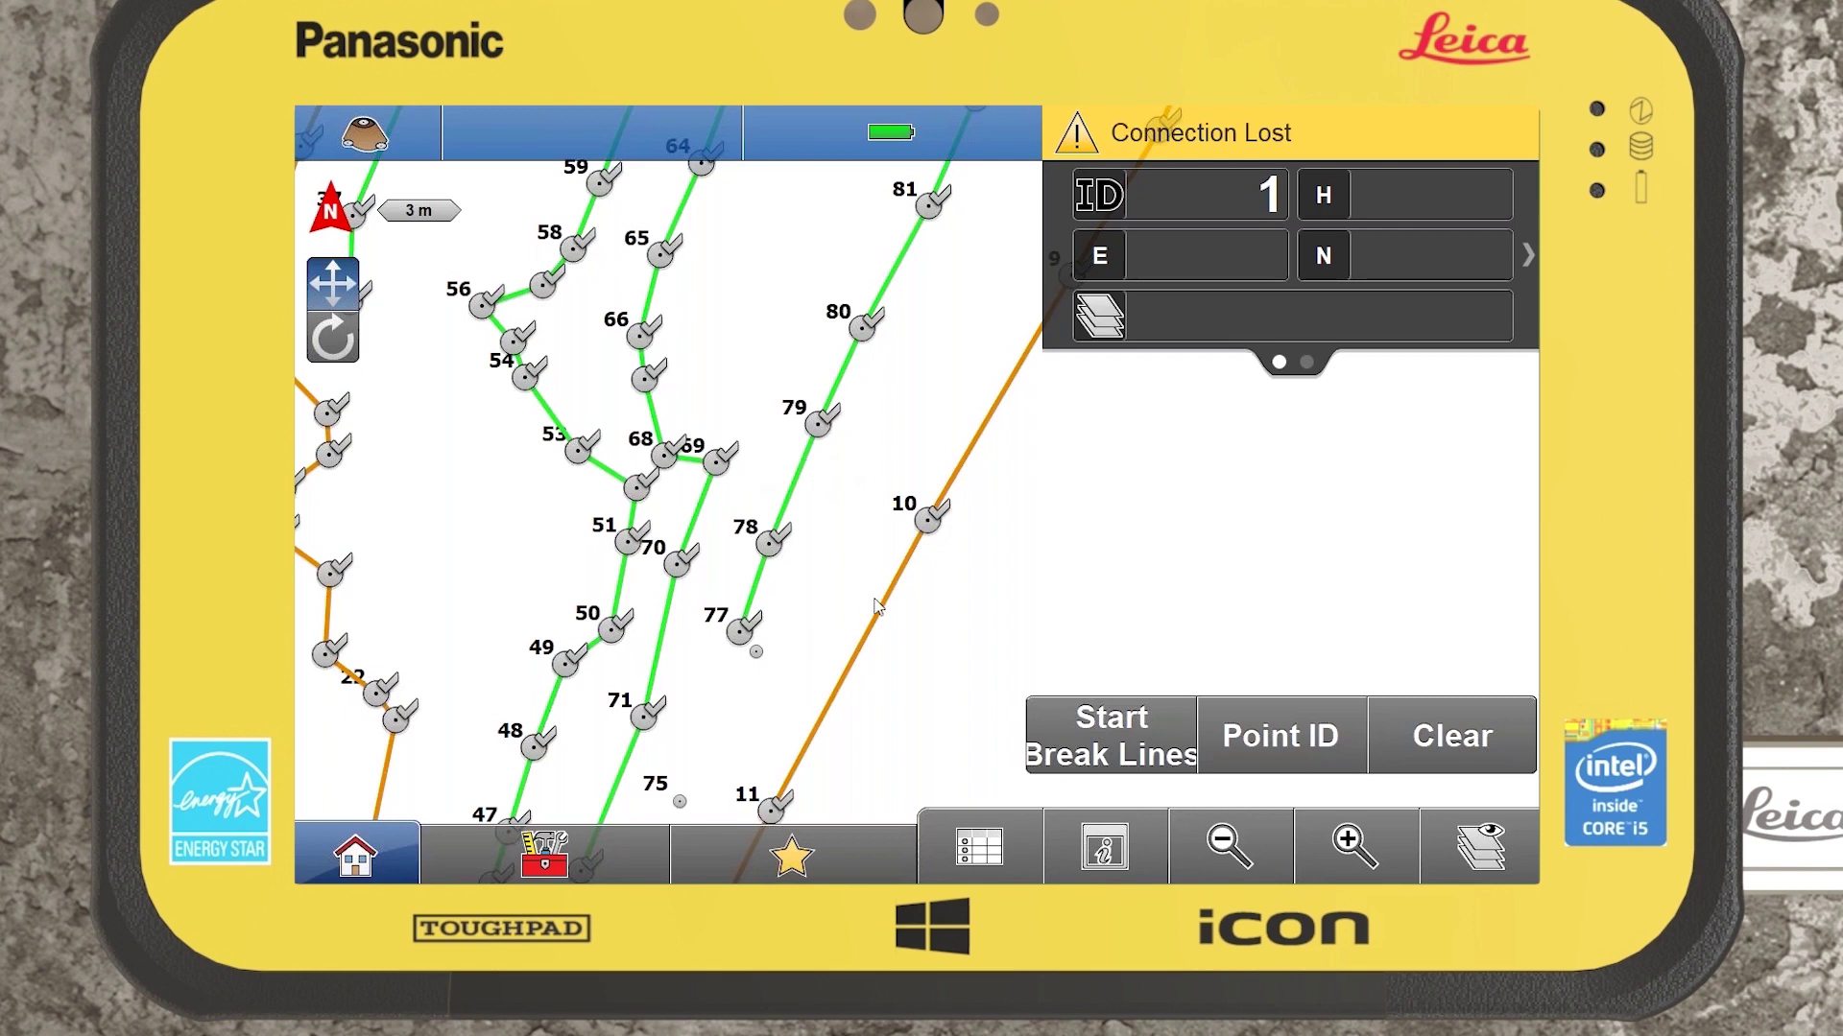
pyautogui.click(1230, 846)
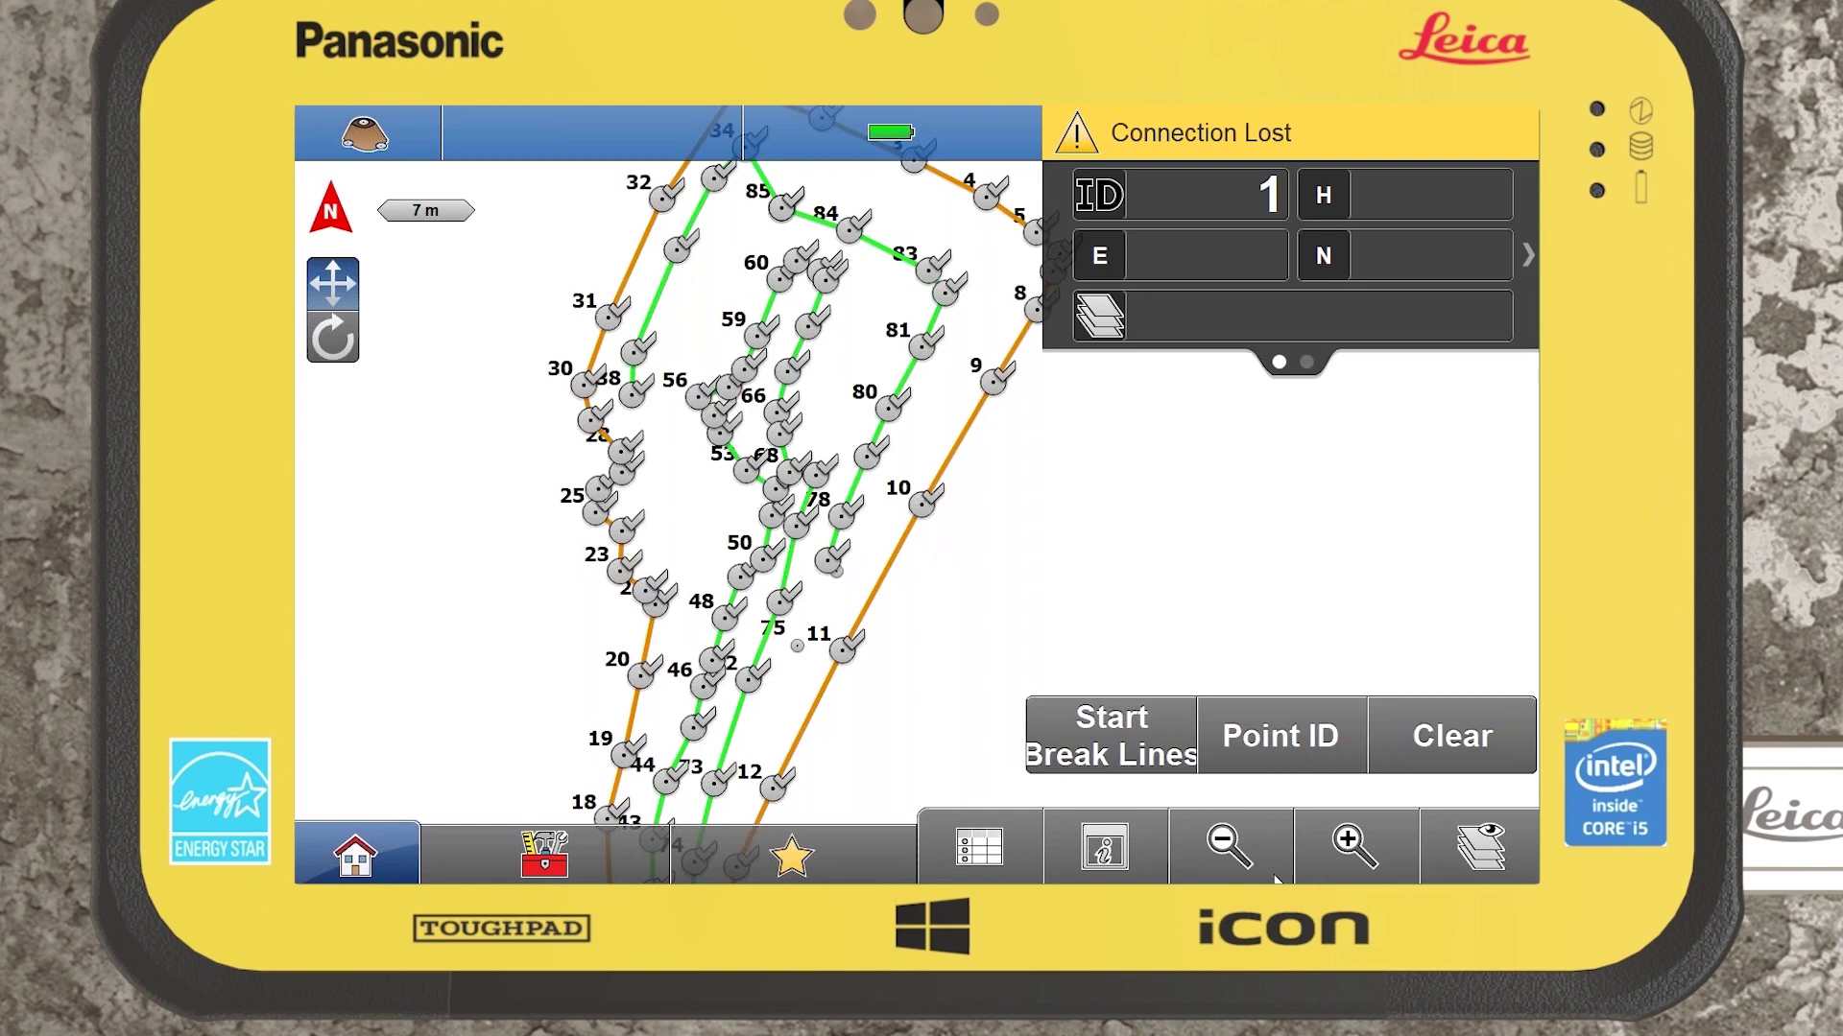
pyautogui.click(1334, 869)
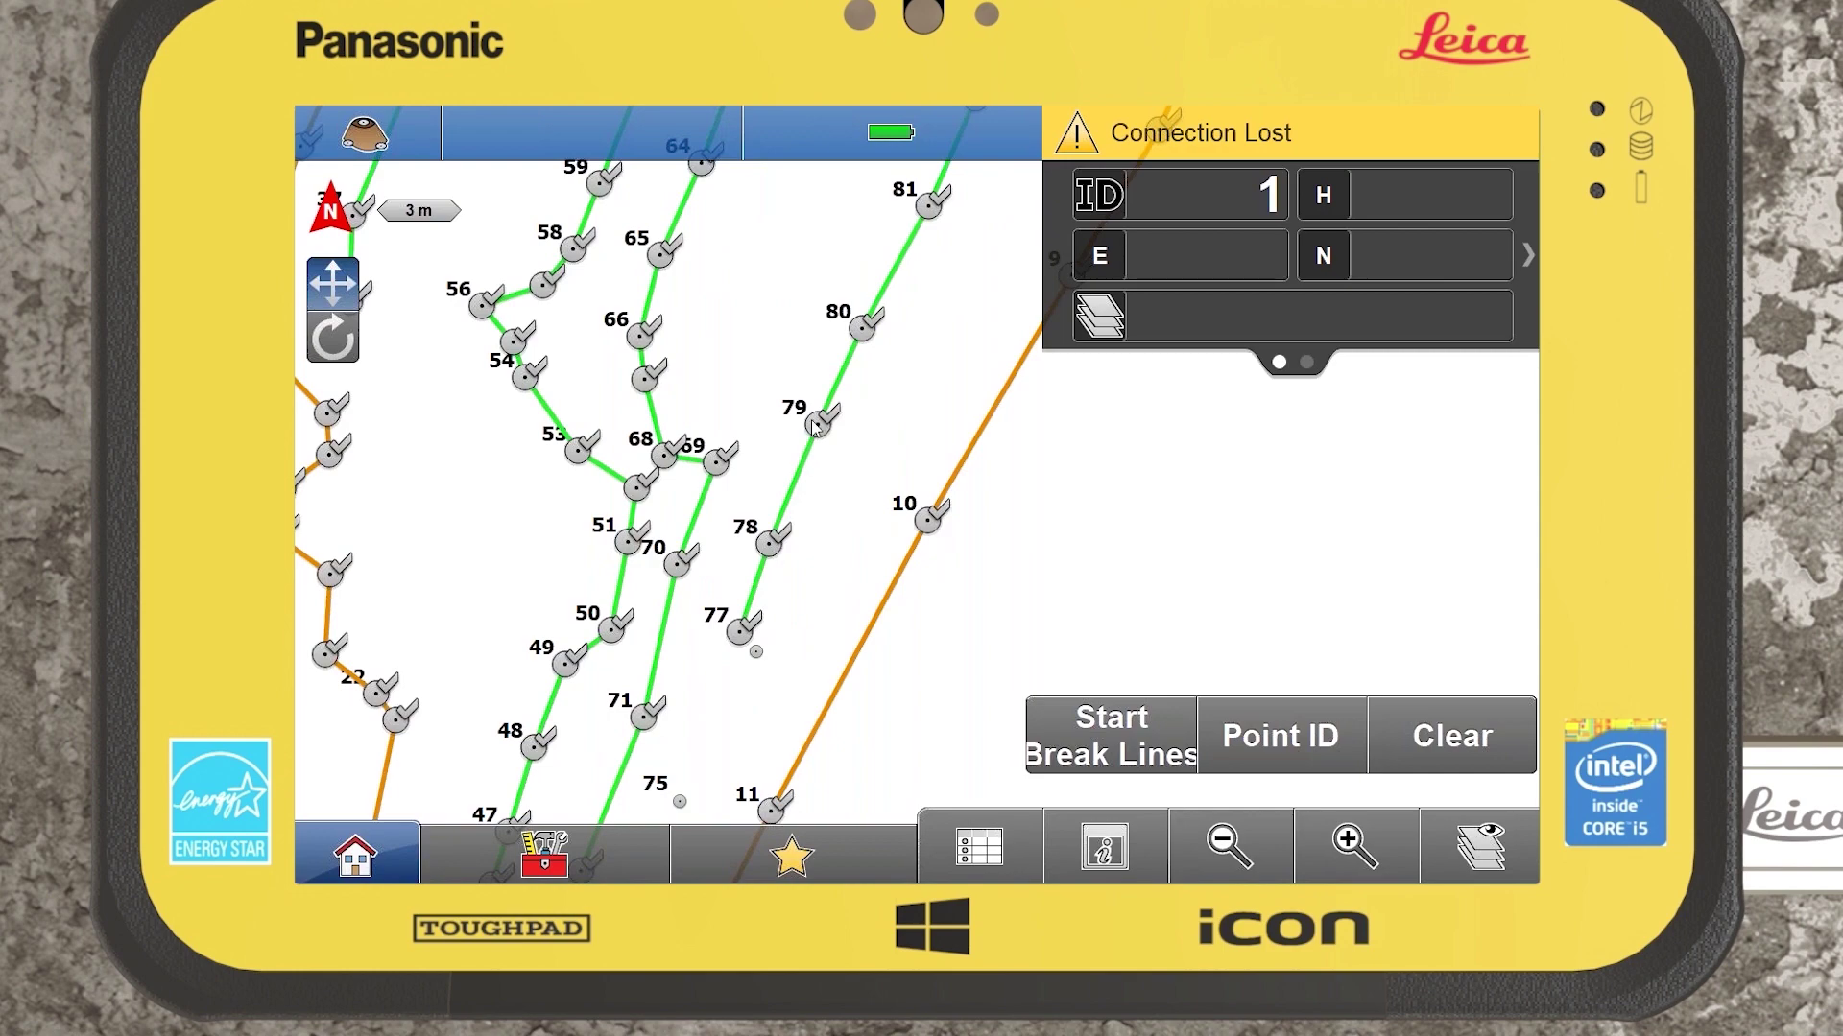
pyautogui.moveTo(763, 412); pyautogui.dragTo(815, 303)
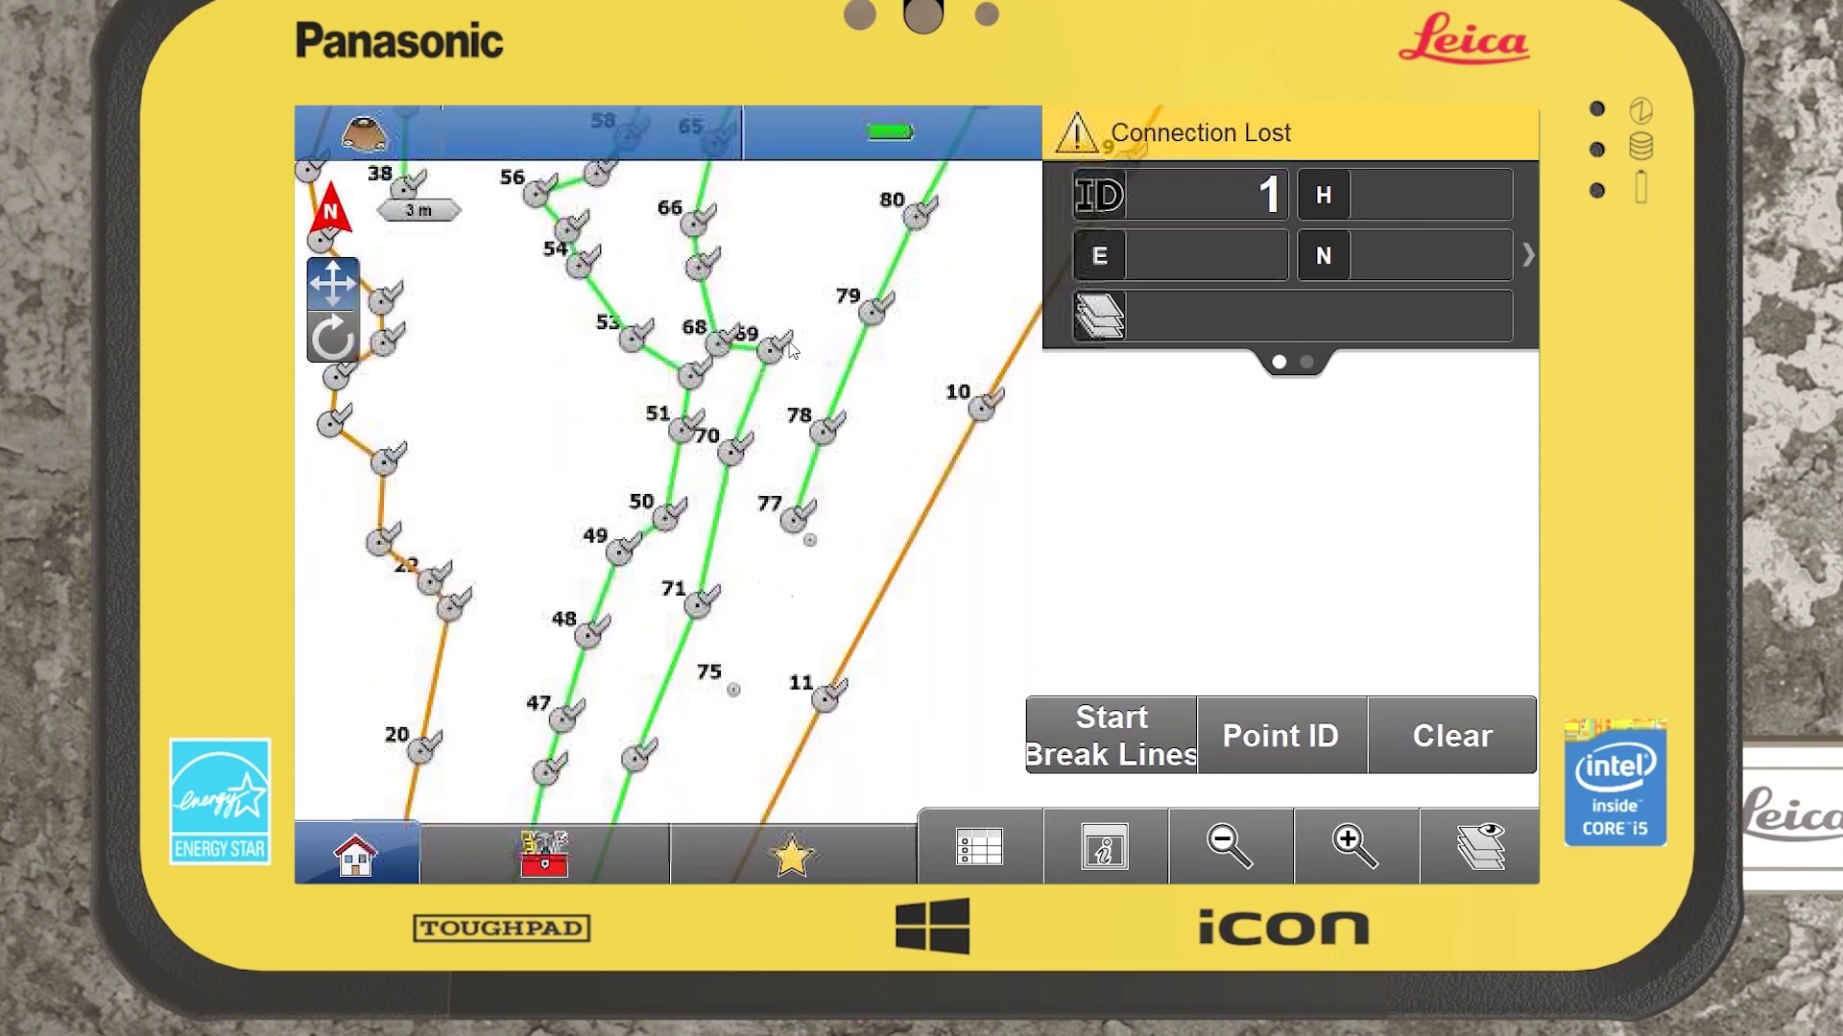
pyautogui.click(815, 540)
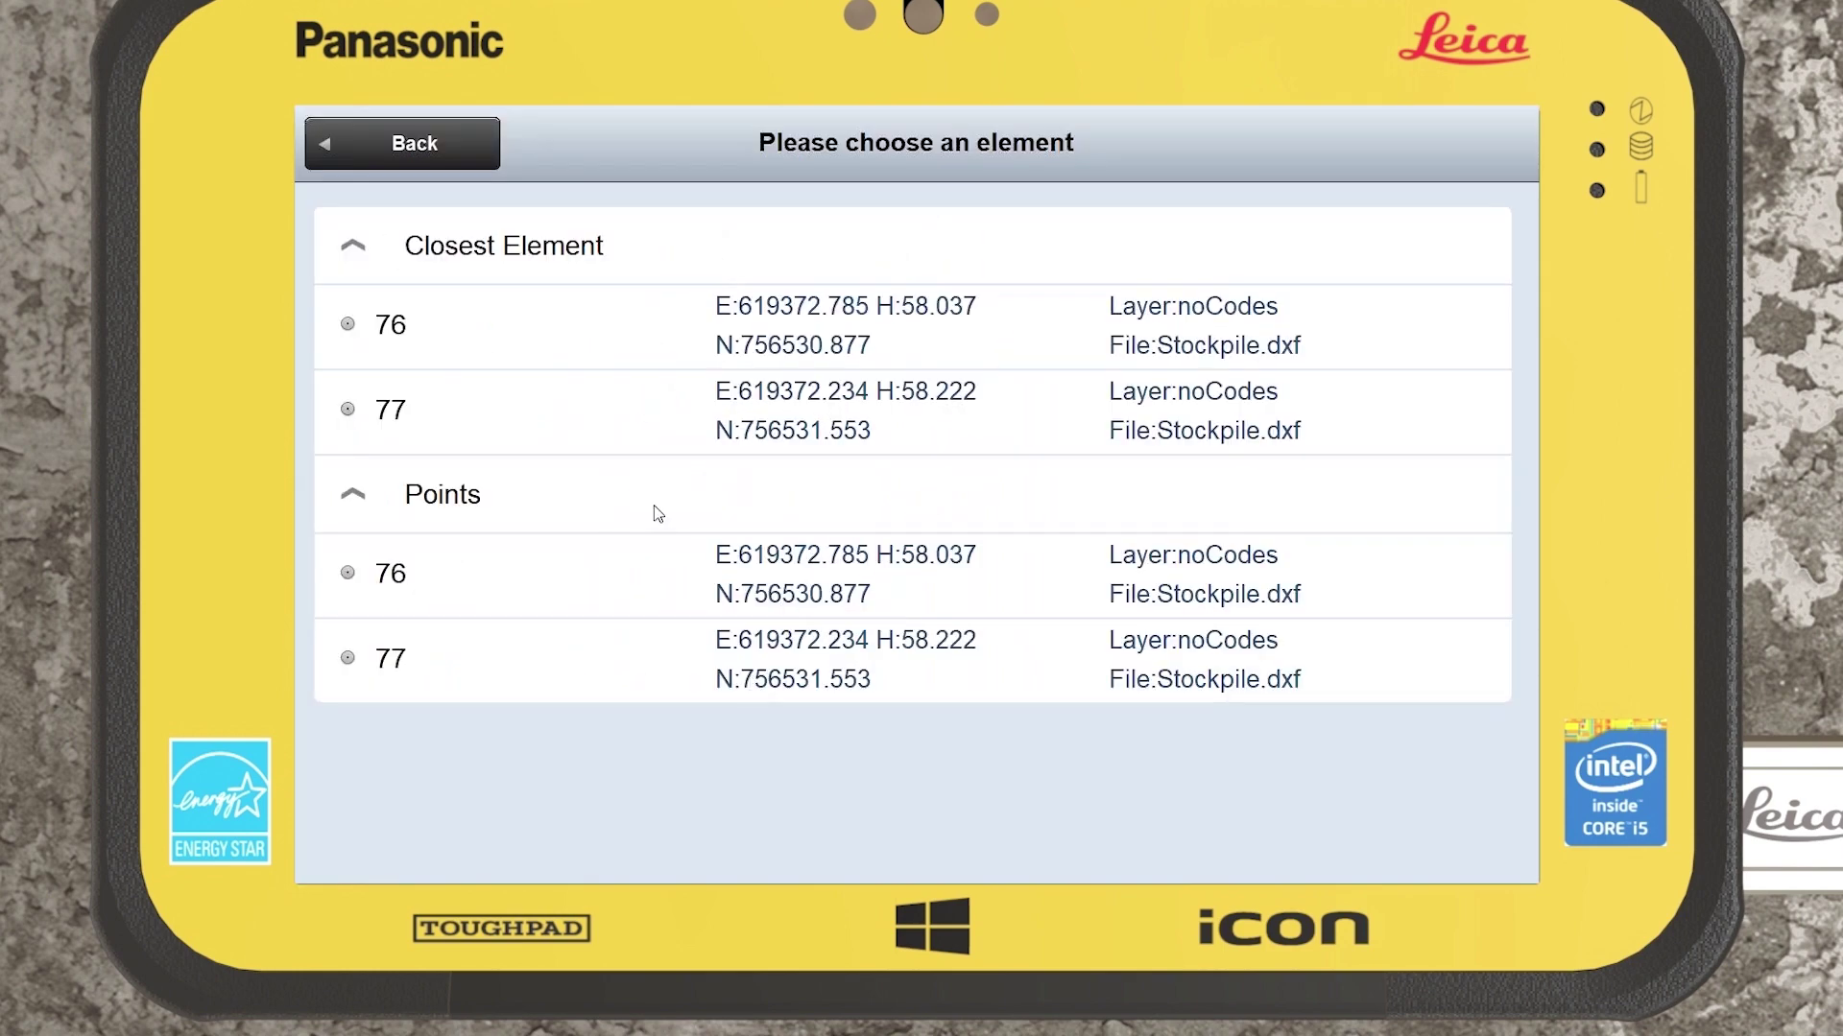
pyautogui.click(597, 317)
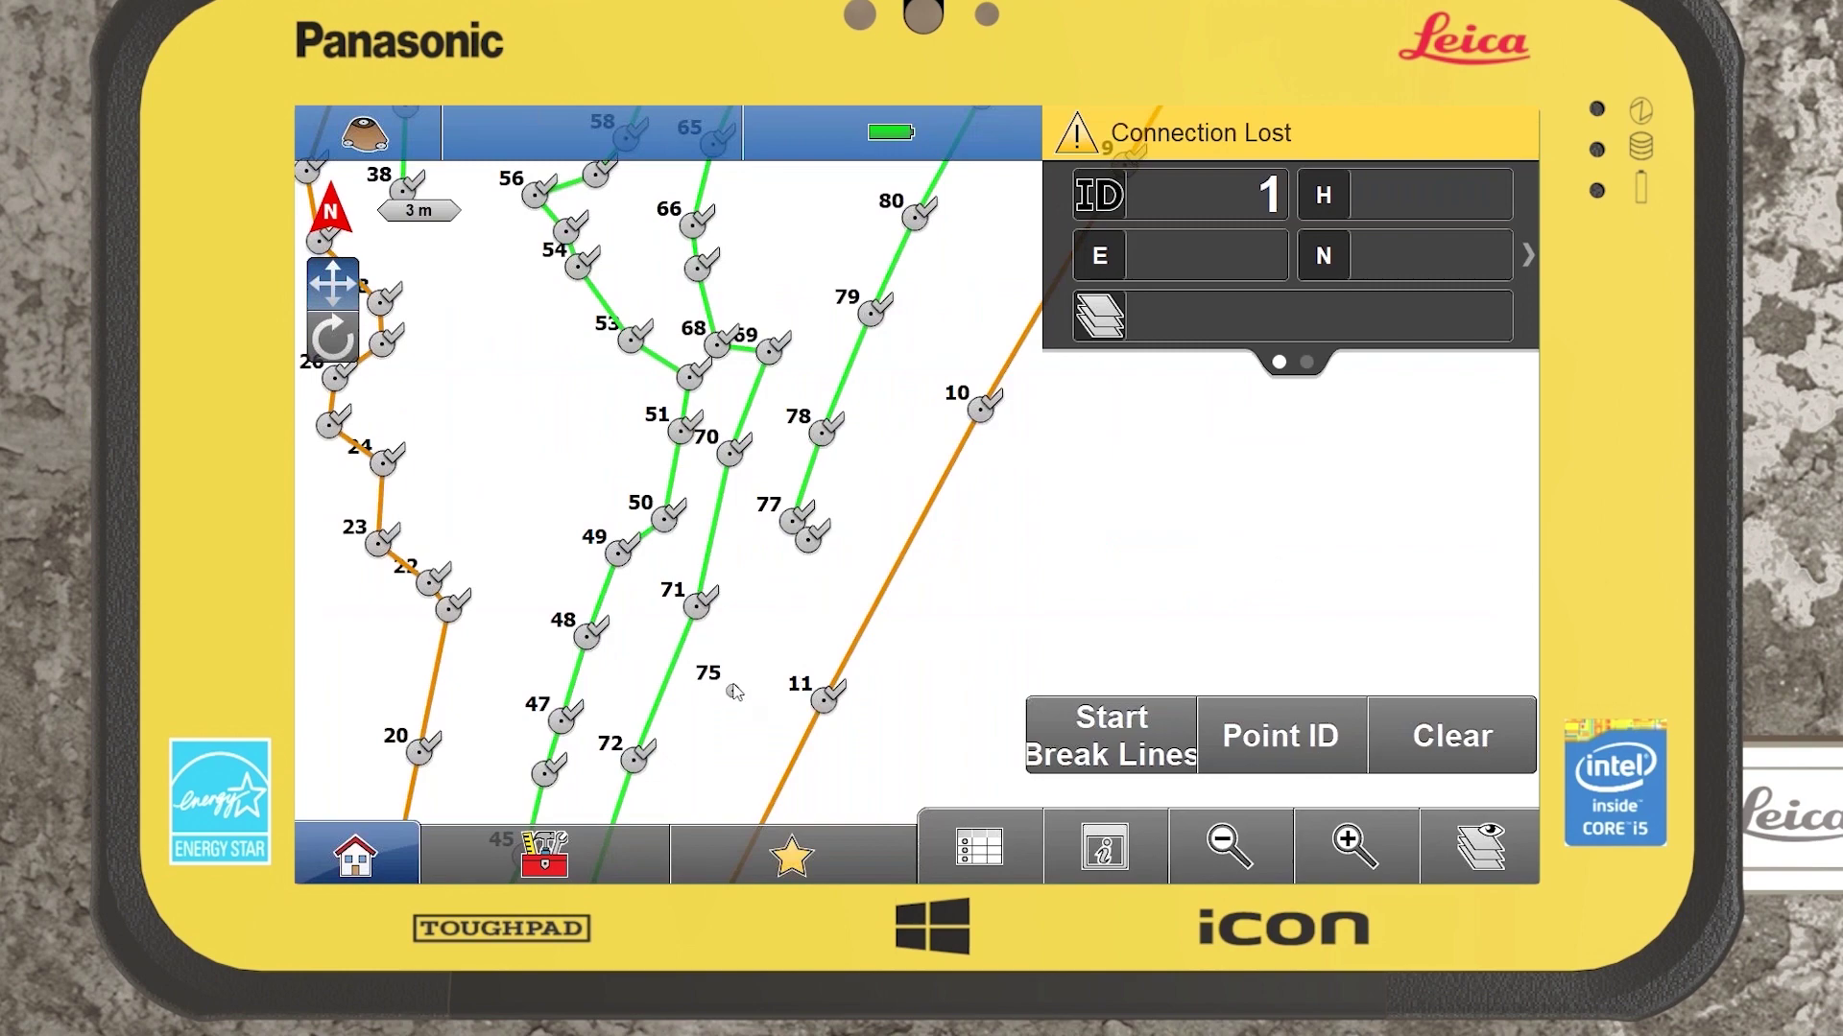
pyautogui.moveTo(734, 687); pyautogui.dragTo(851, 309)
pyautogui.moveTo(641, 699)
pyautogui.mouseDown()
pyautogui.moveTo(653, 580)
pyautogui.moveTo(636, 665)
pyautogui.mouseUp()
# - End the surface and save it as Stockpile in the project's References folder
pyautogui.click(544, 854)
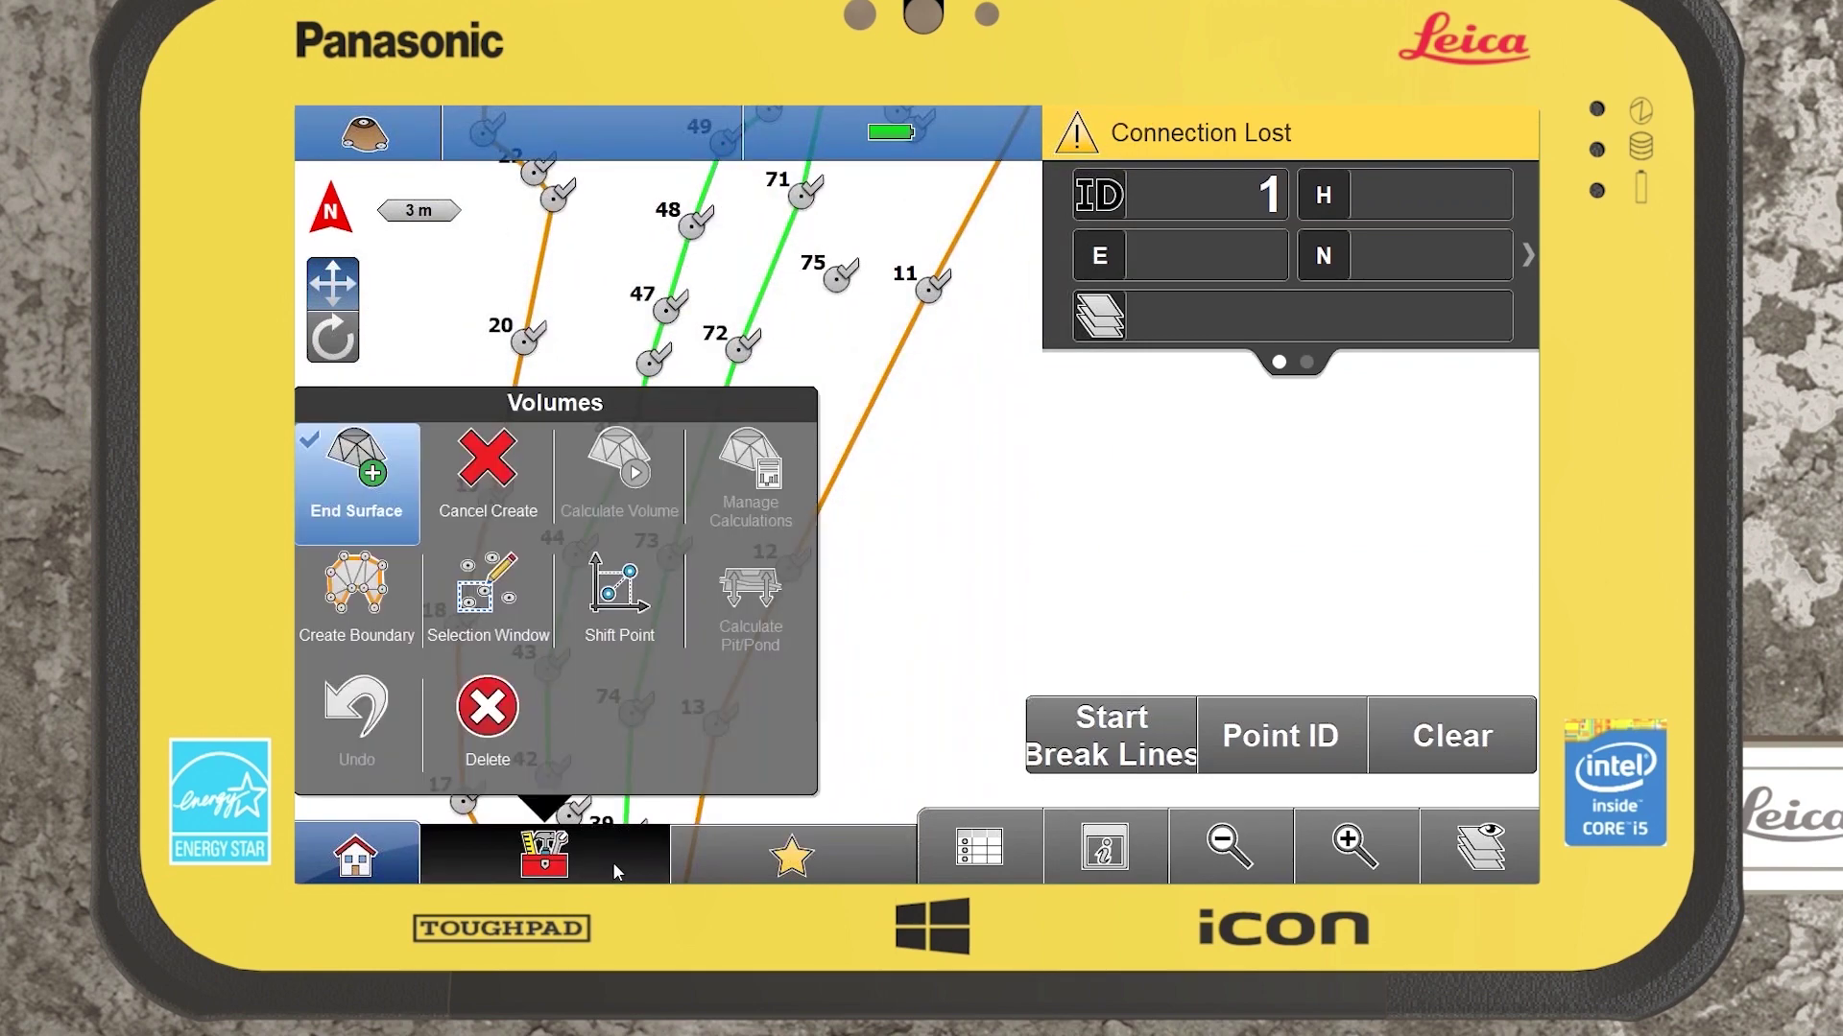
pyautogui.click(357, 479)
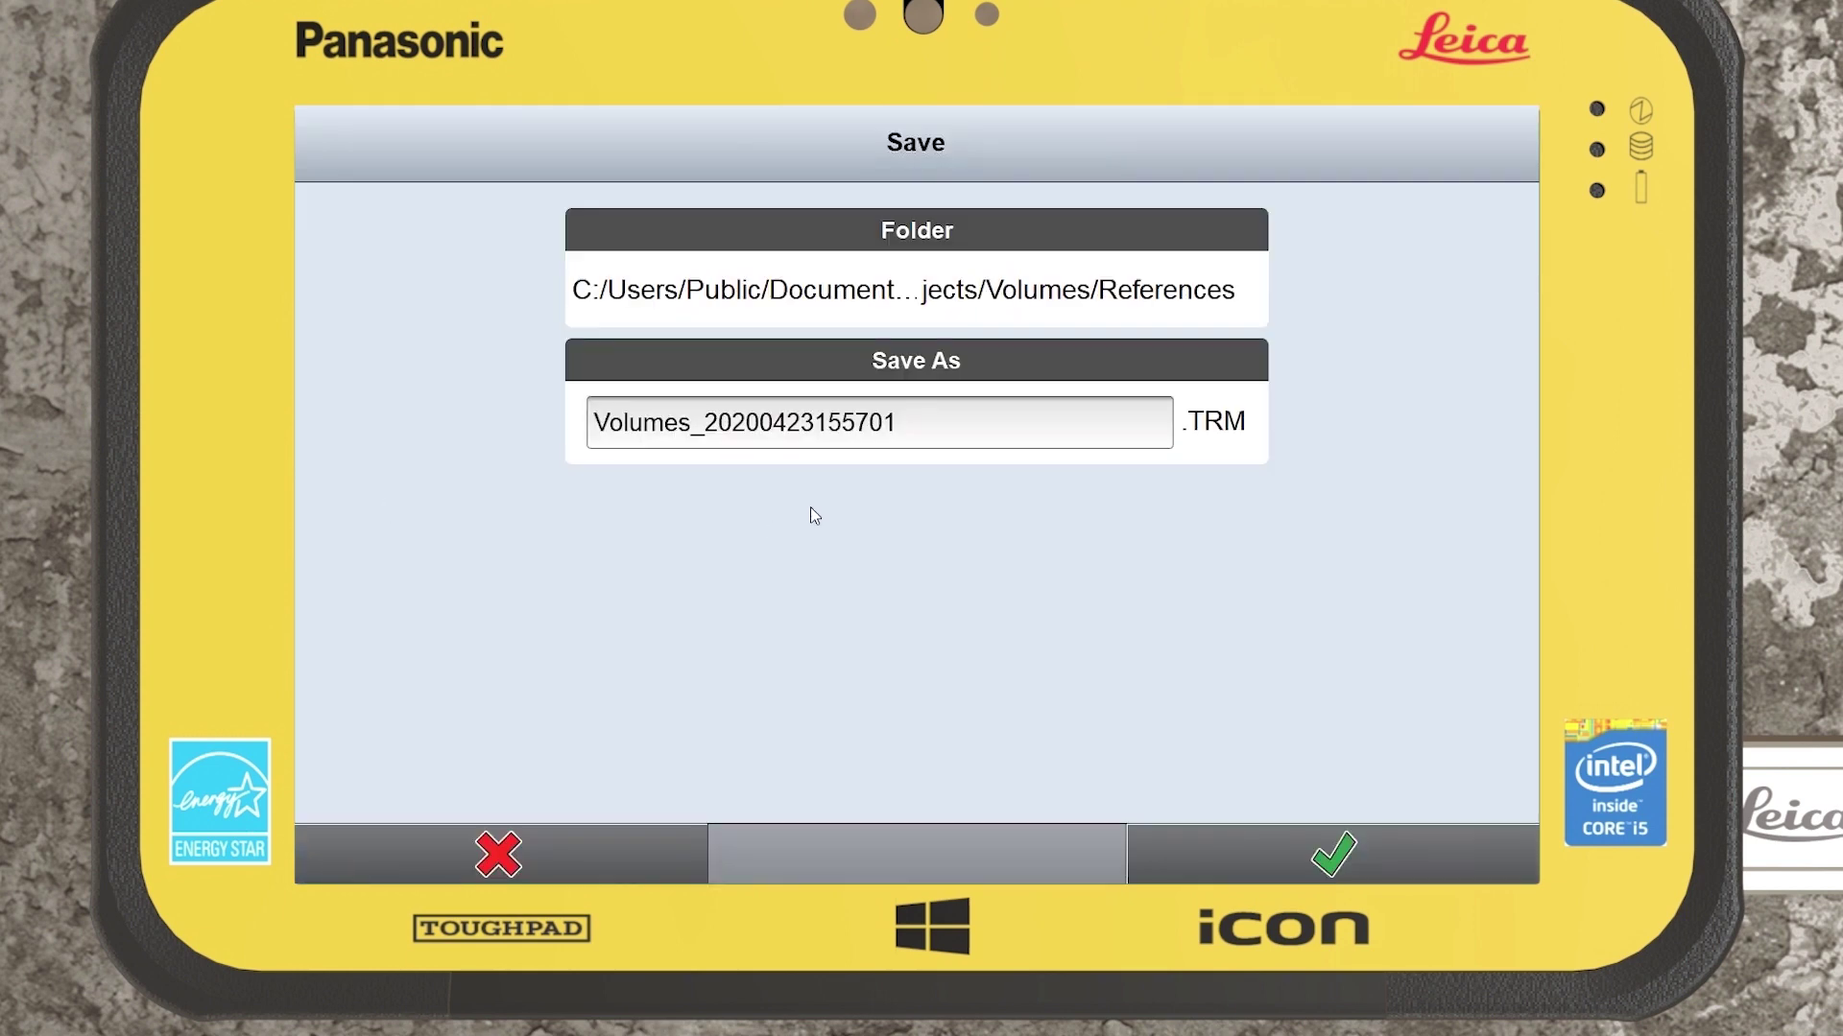
pyautogui.click(929, 420)
pyautogui.write('Stoc')
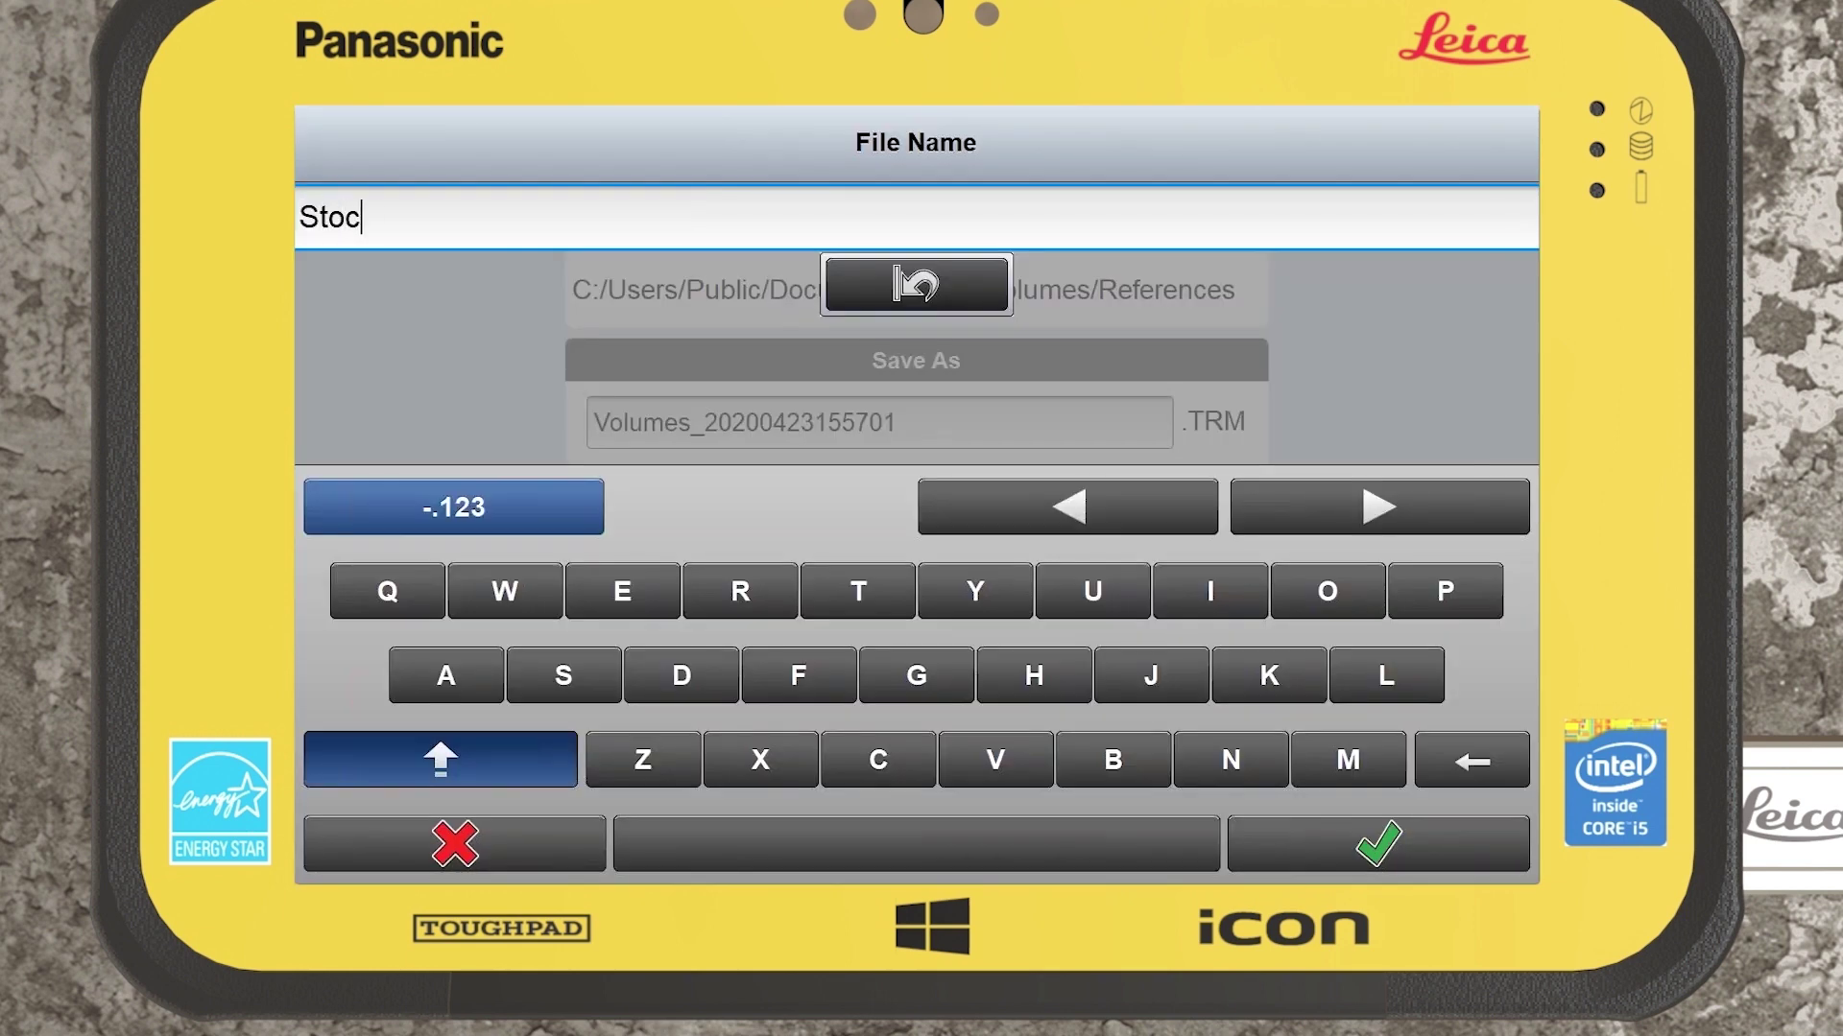
pyautogui.write('kpile')
pyautogui.click(1365, 854)
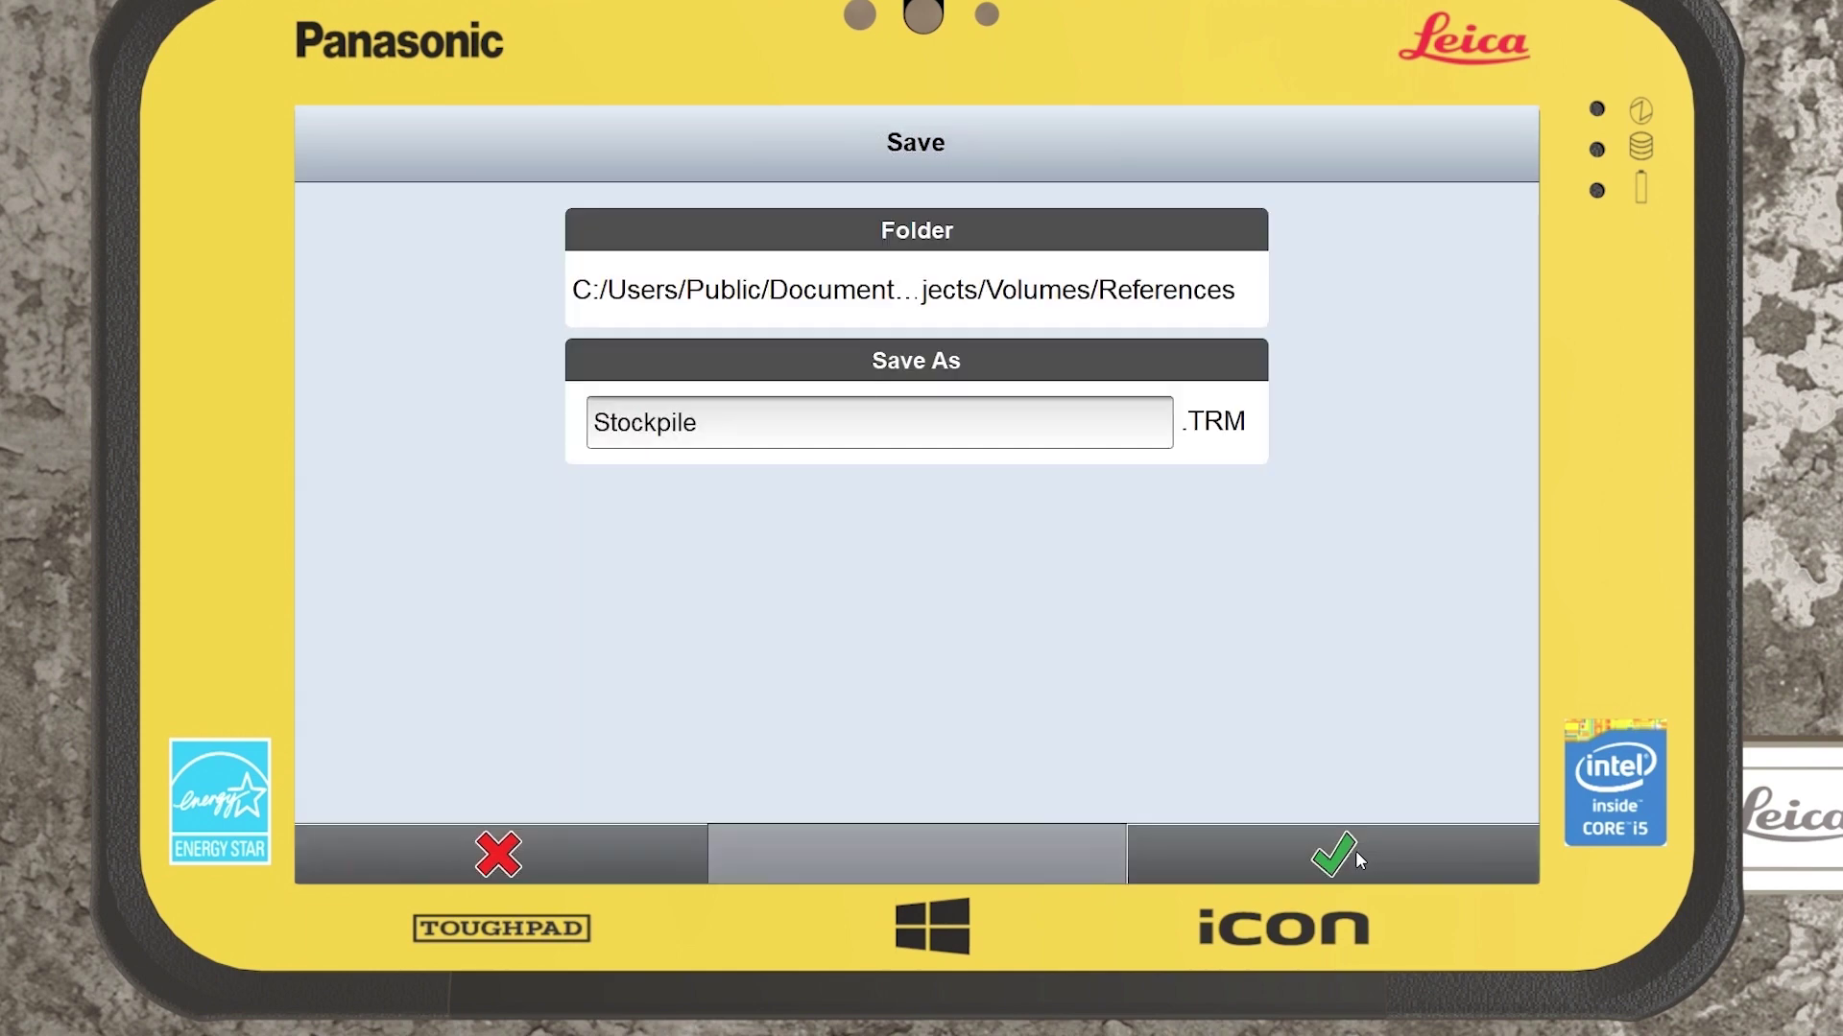
pyautogui.click(1357, 848)
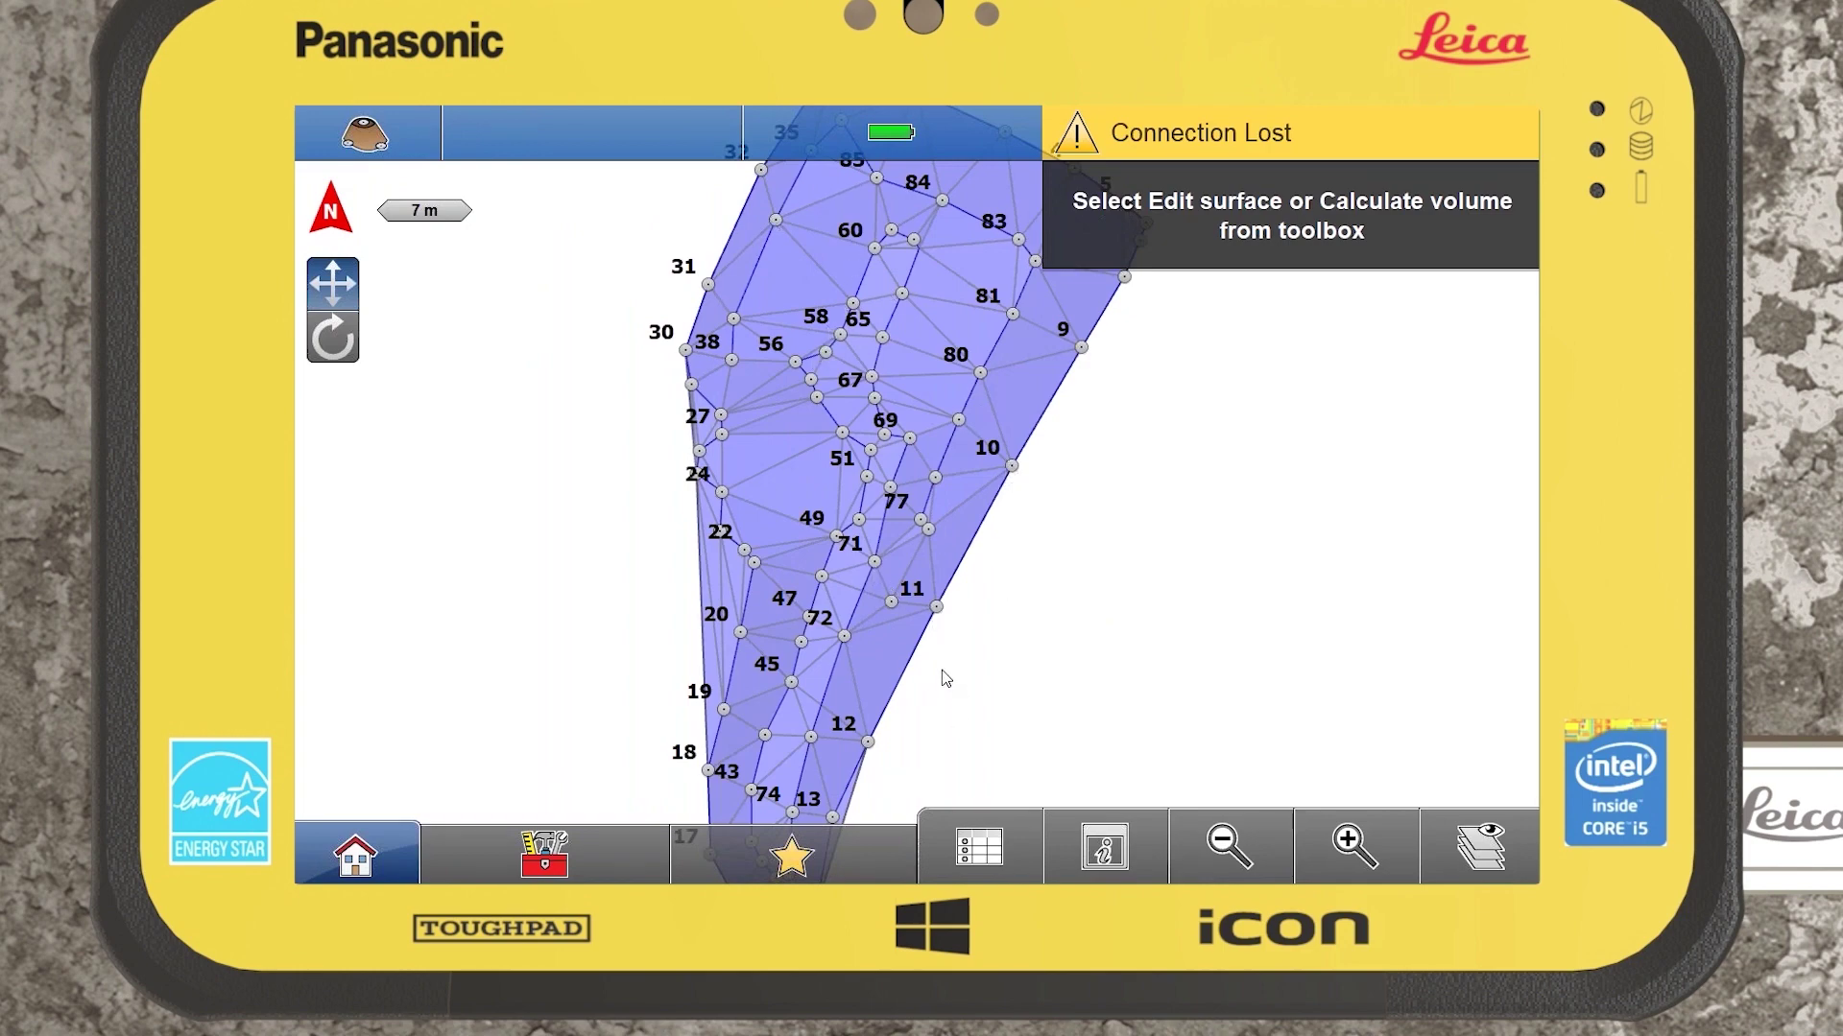
# - Examine the triangulated stockpile surface in 3D from several angles, checking its slopes and crest
pyautogui.moveTo(944, 678); pyautogui.dragTo(999, 530)
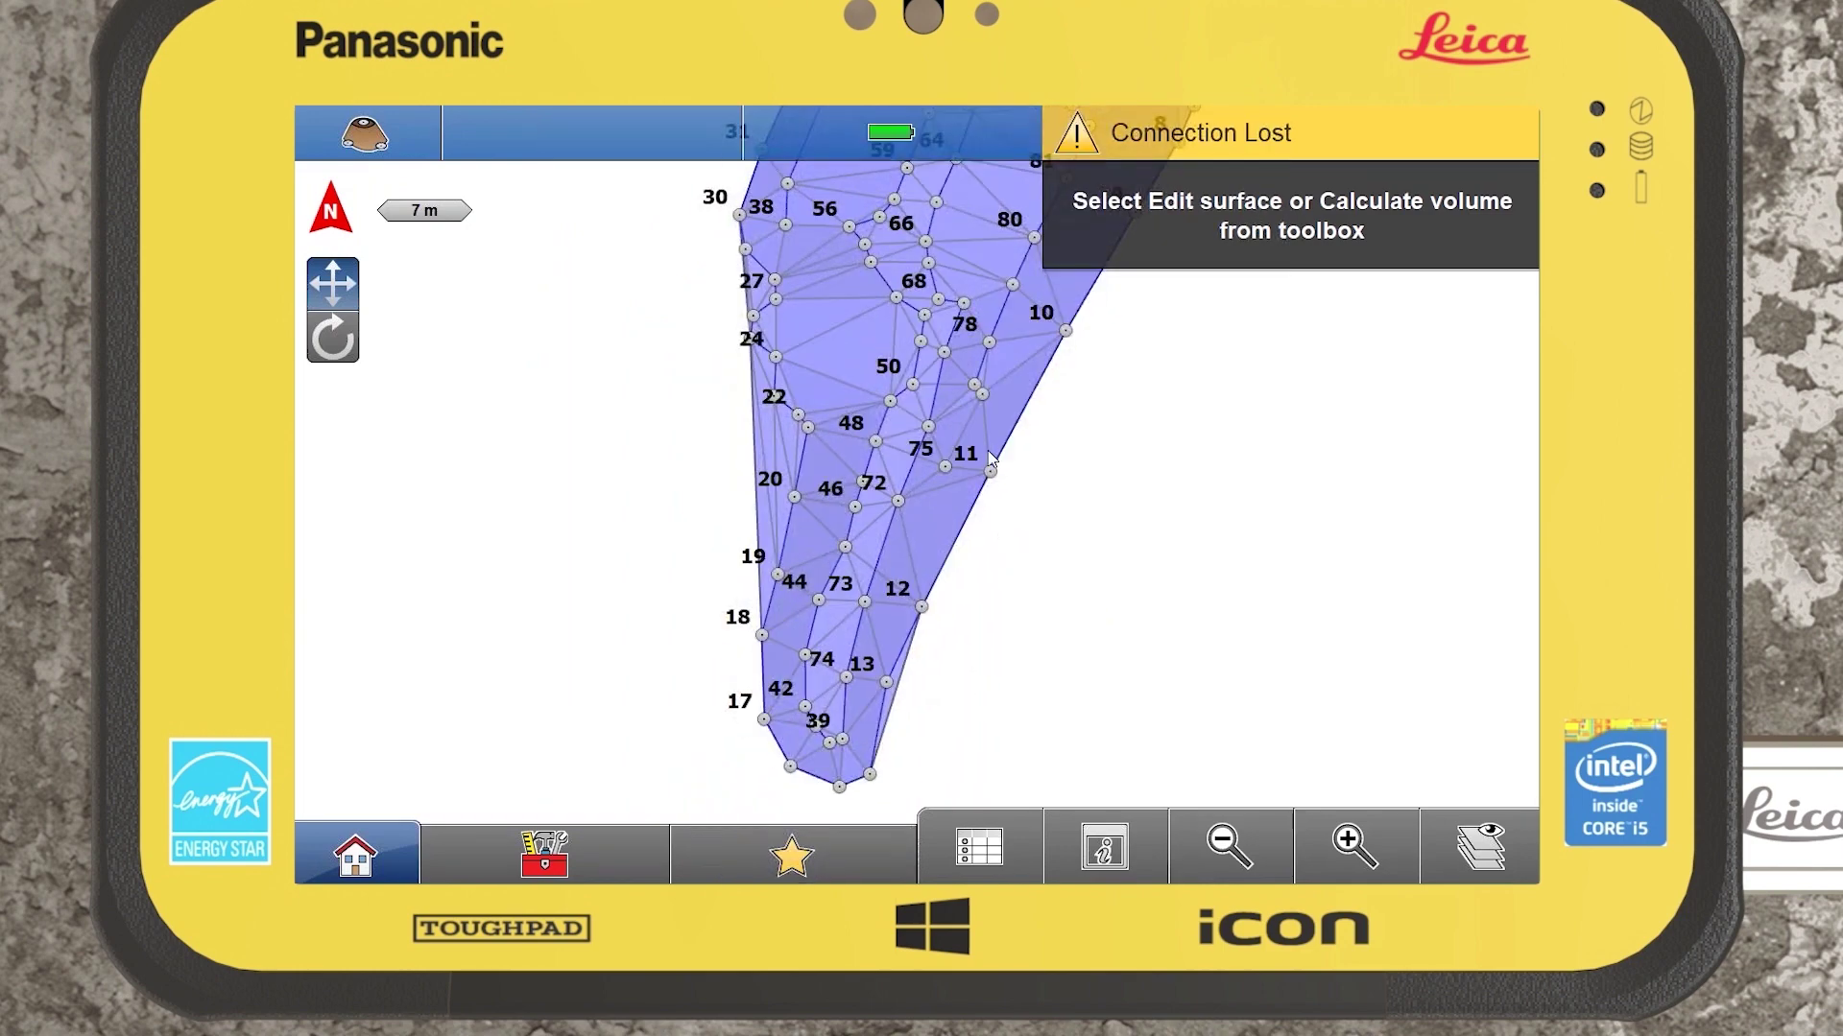
pyautogui.click(351, 336)
pyautogui.moveTo(905, 447); pyautogui.dragTo(1119, 547)
pyautogui.click(1353, 843)
pyautogui.moveTo(1246, 596); pyautogui.dragTo(622, 413)
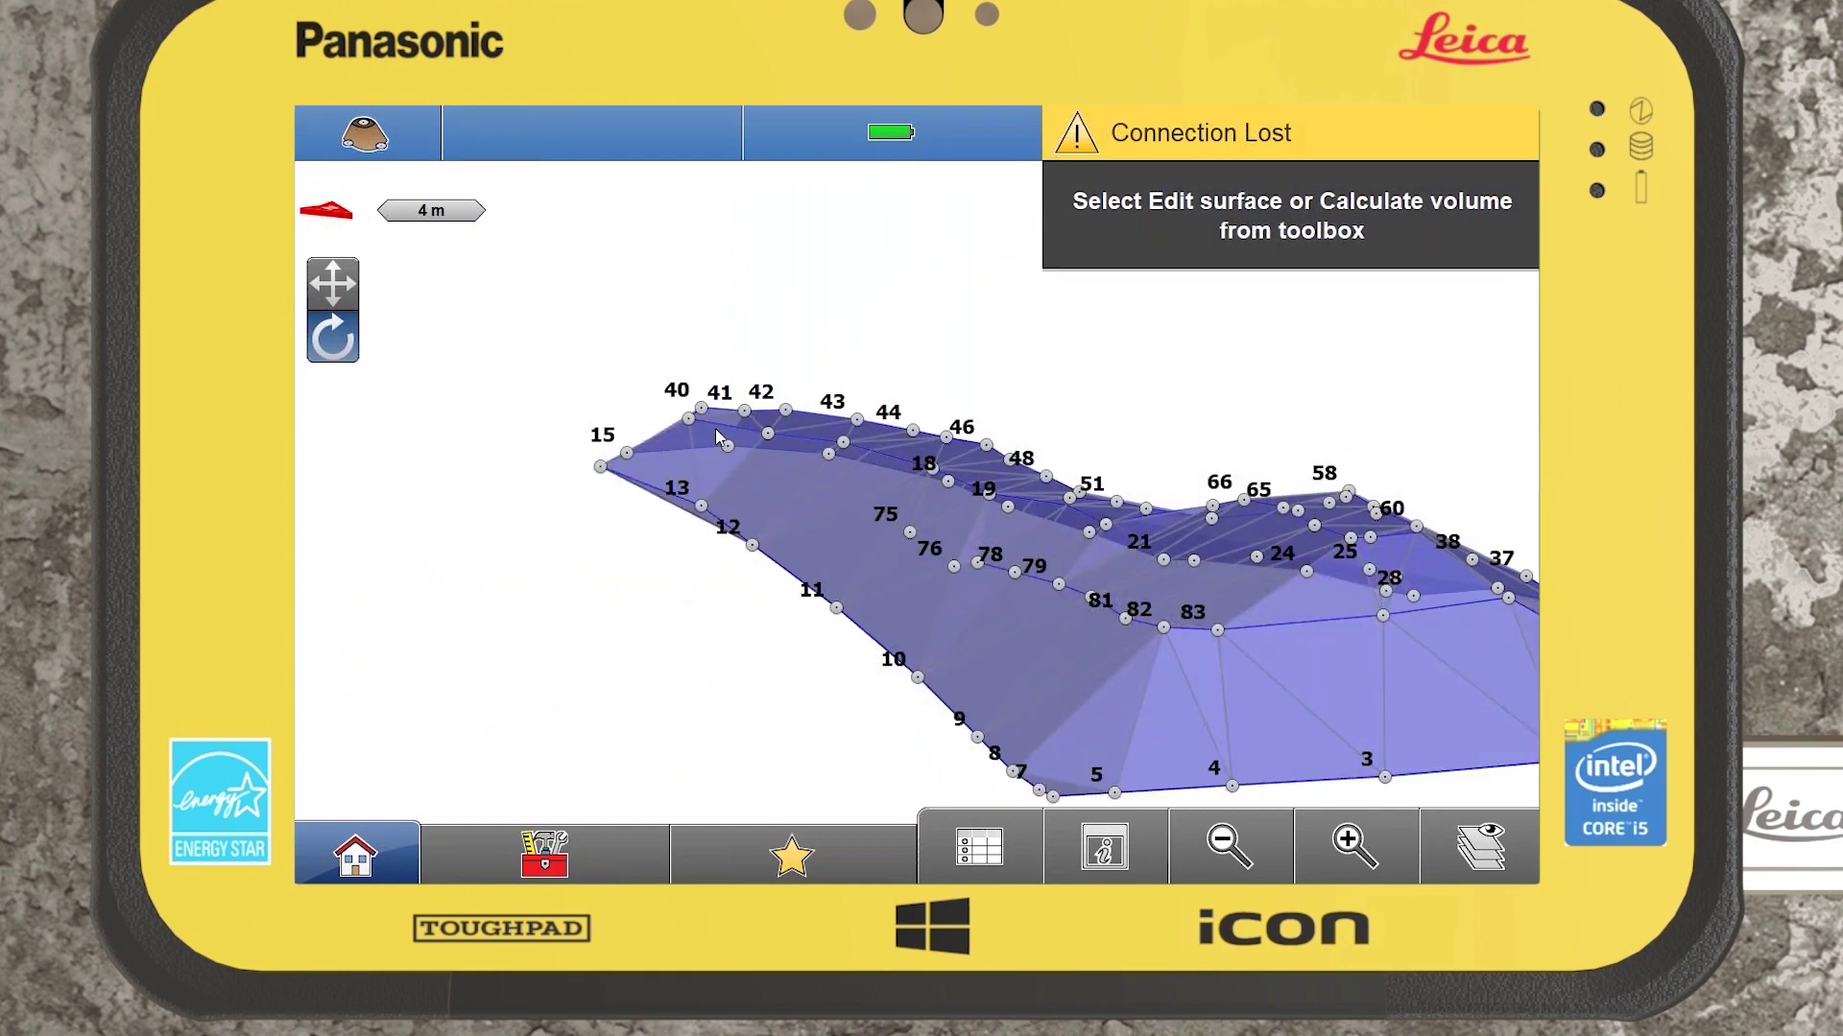
pyautogui.moveTo(981, 570); pyautogui.dragTo(1251, 518)
pyautogui.moveTo(1367, 477); pyautogui.dragTo(1244, 522)
pyautogui.click(350, 292)
pyautogui.moveTo(1360, 561); pyautogui.dragTo(860, 533)
pyautogui.moveTo(1231, 434); pyautogui.dragTo(1299, 479)
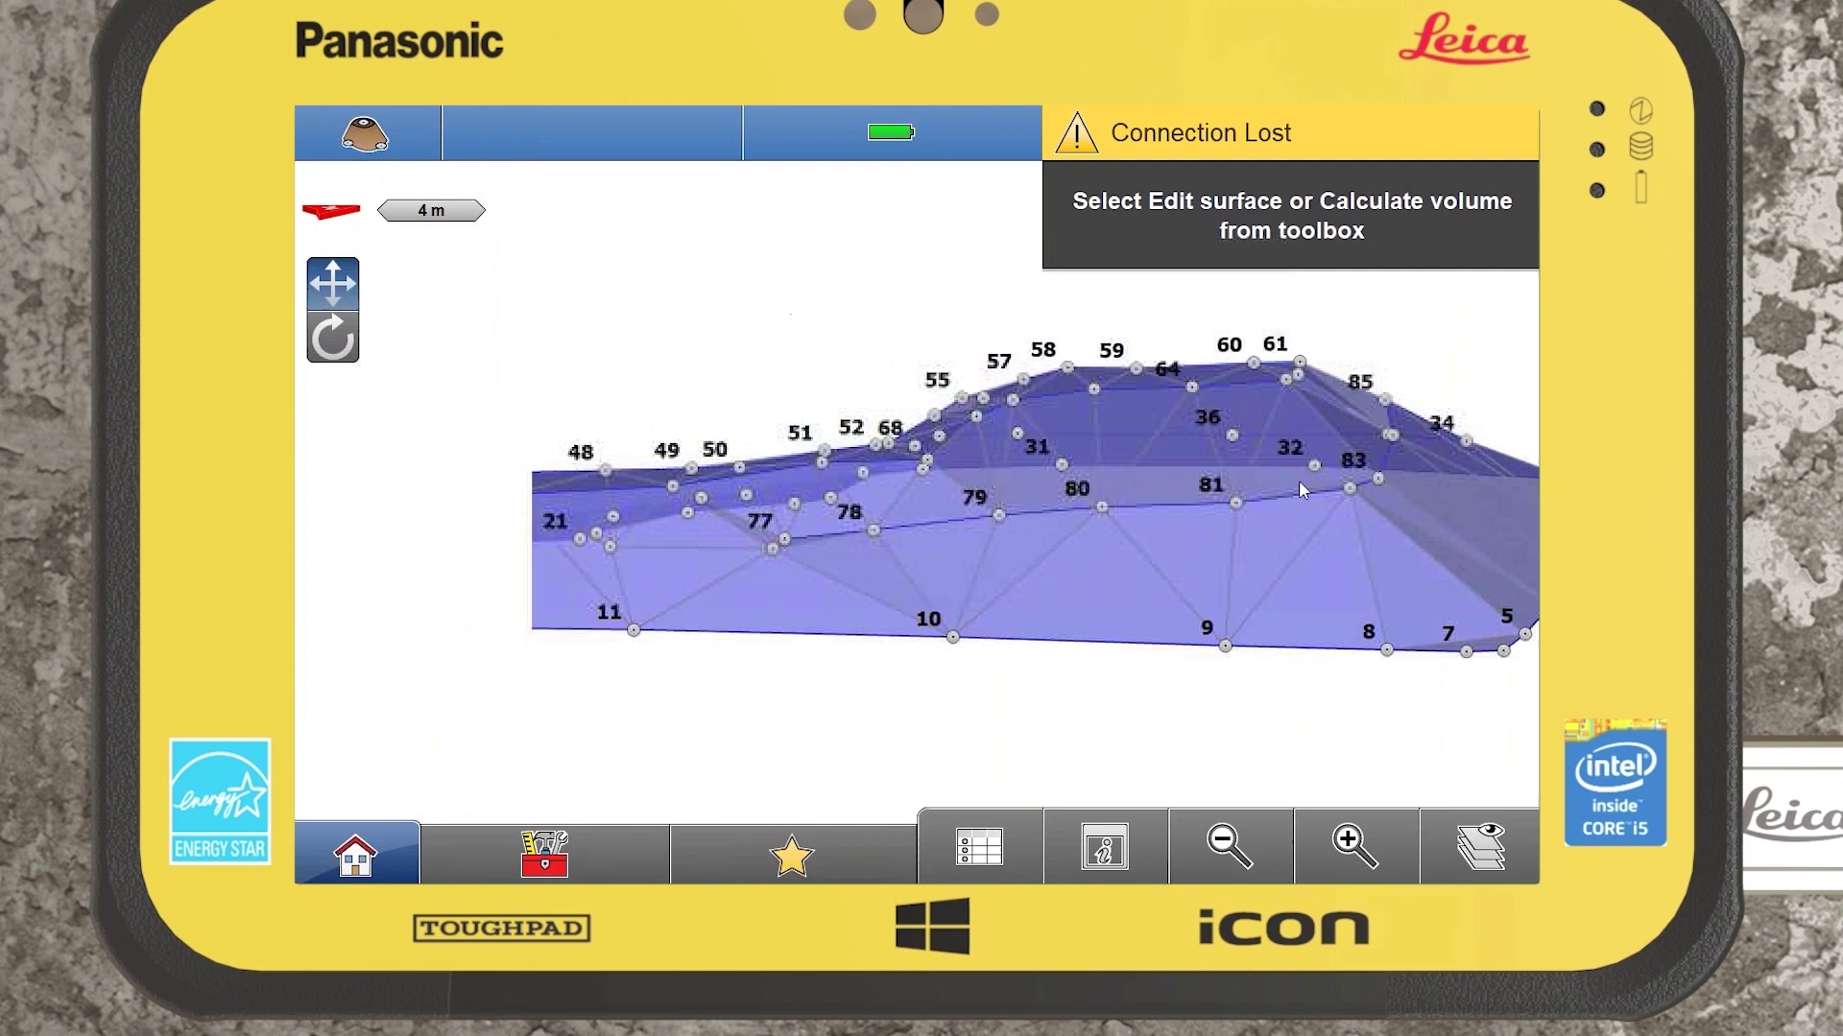
pyautogui.click(697, 546)
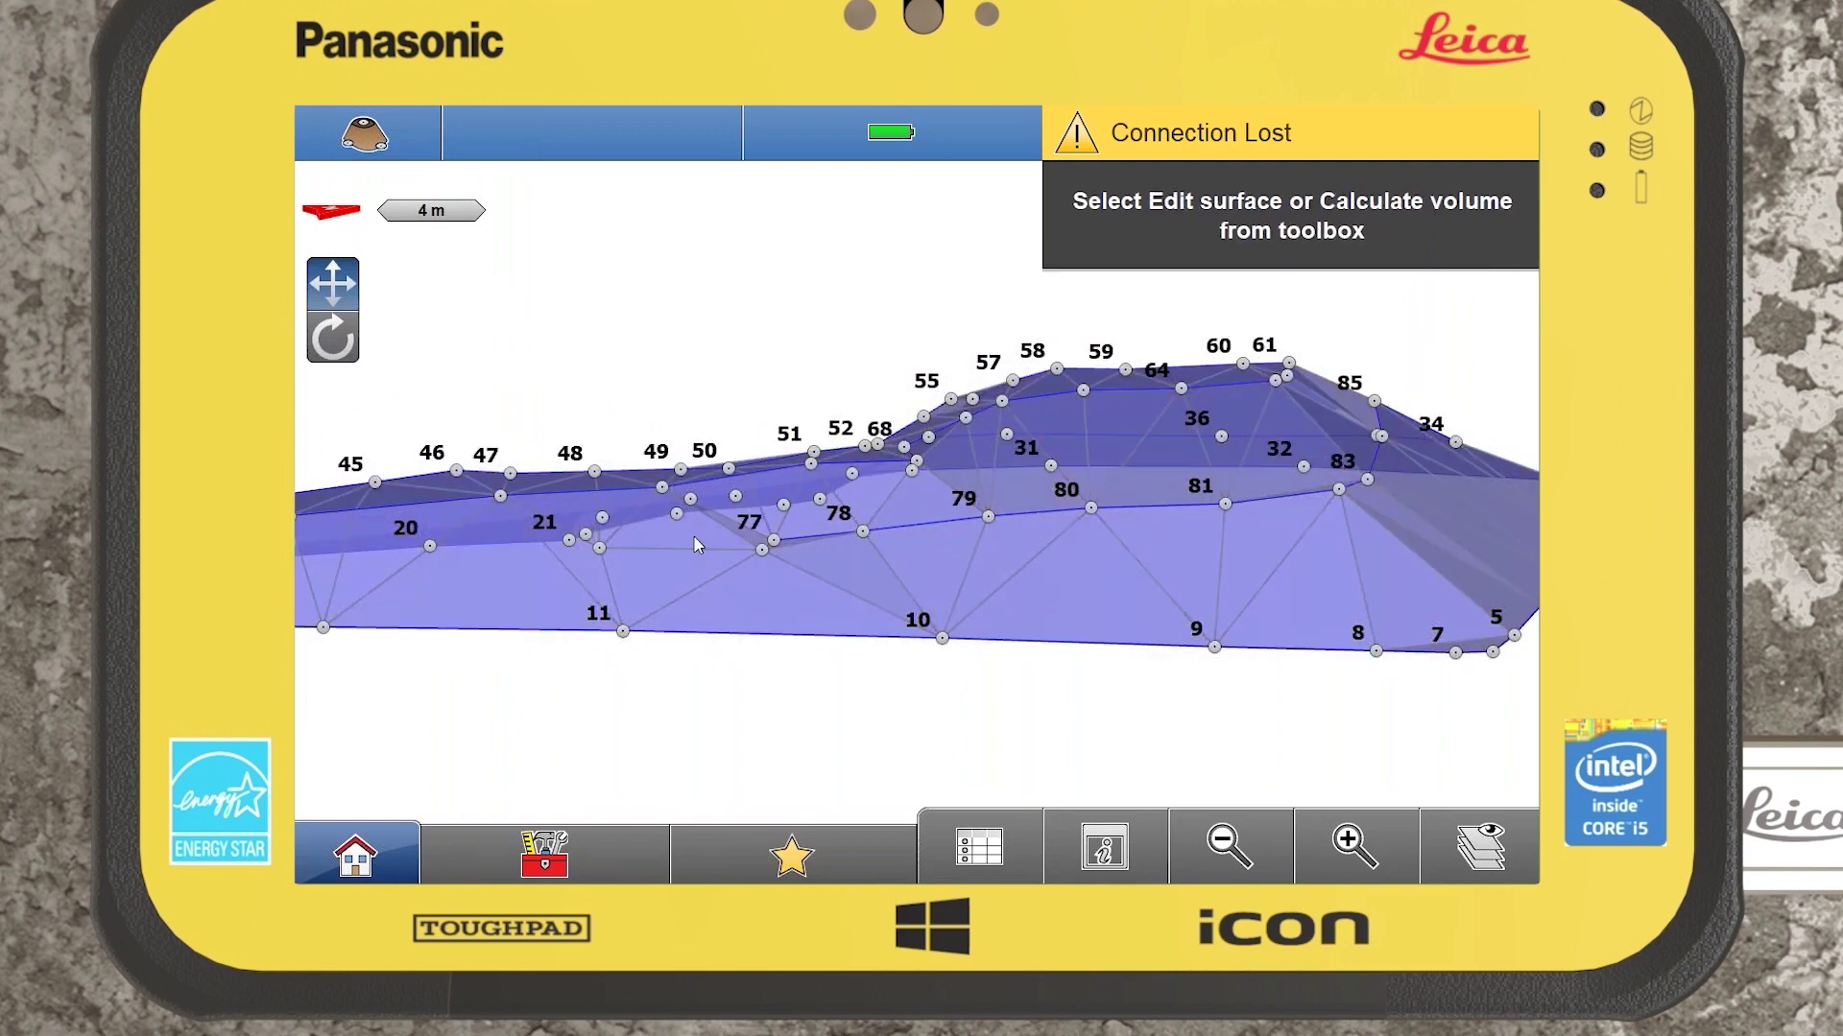
pyautogui.click(338, 213)
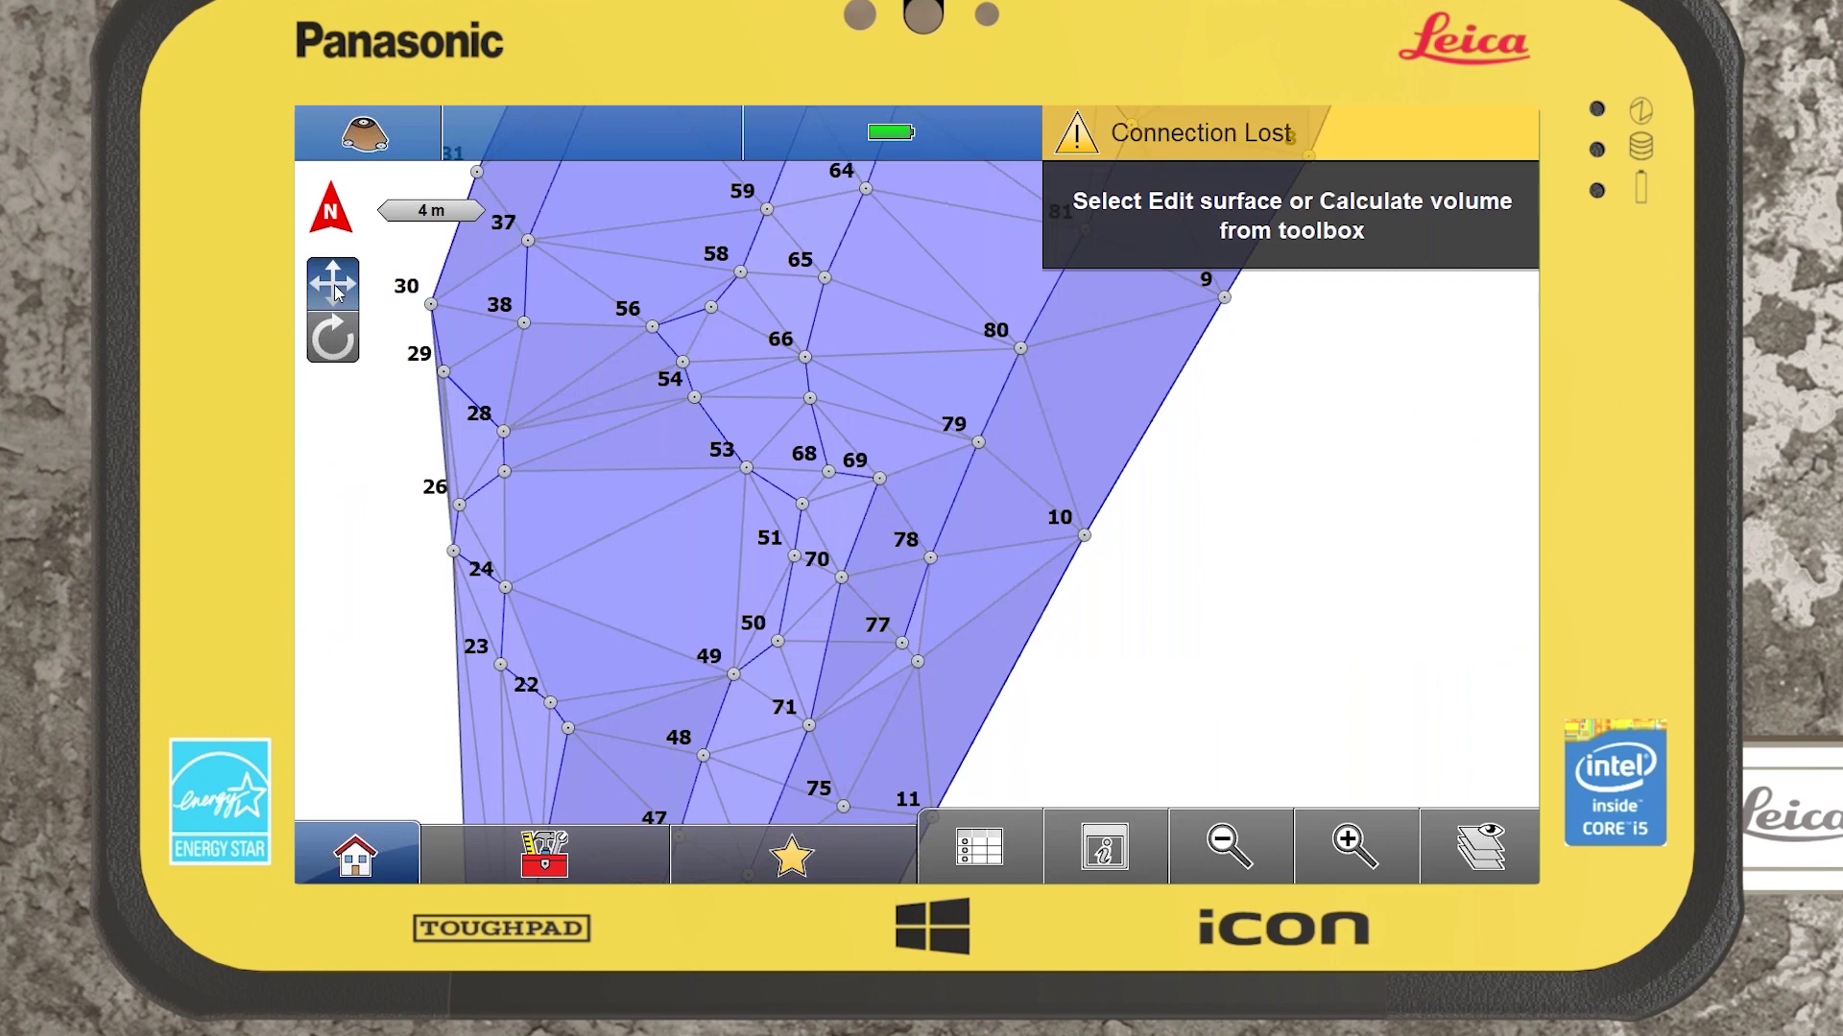
pyautogui.click(1252, 844)
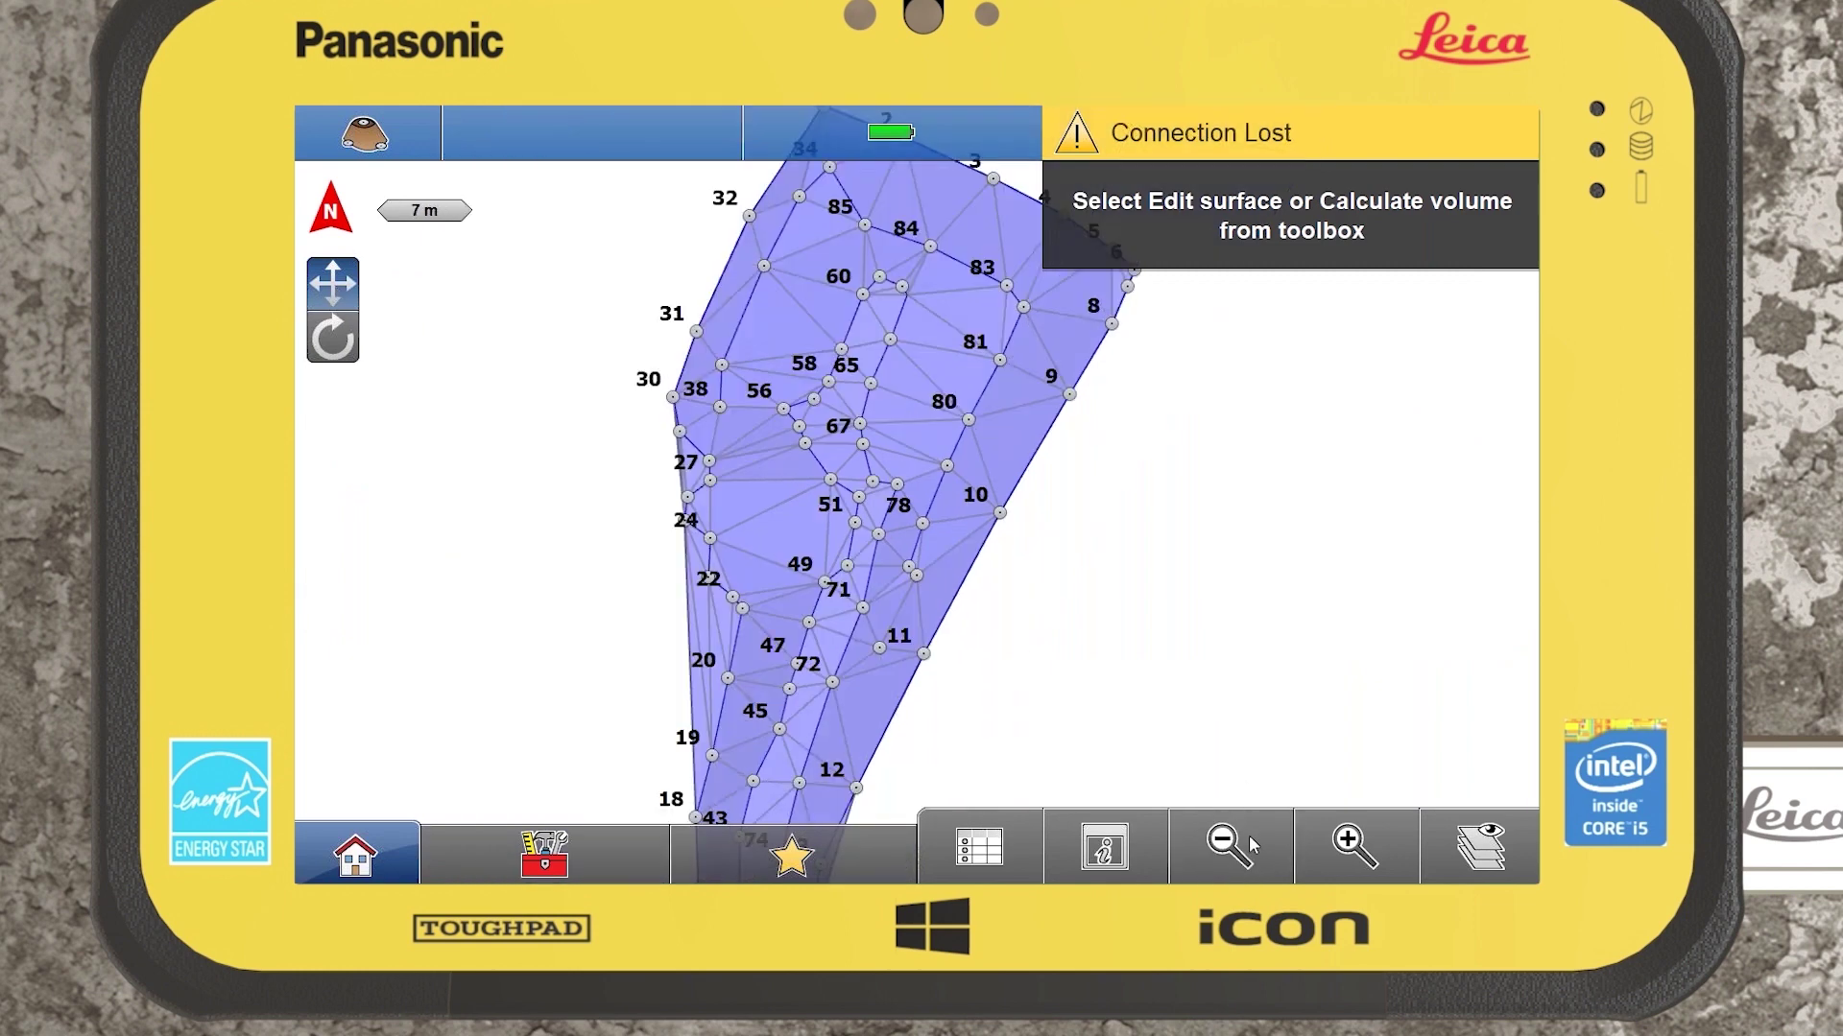
pyautogui.click(1253, 845)
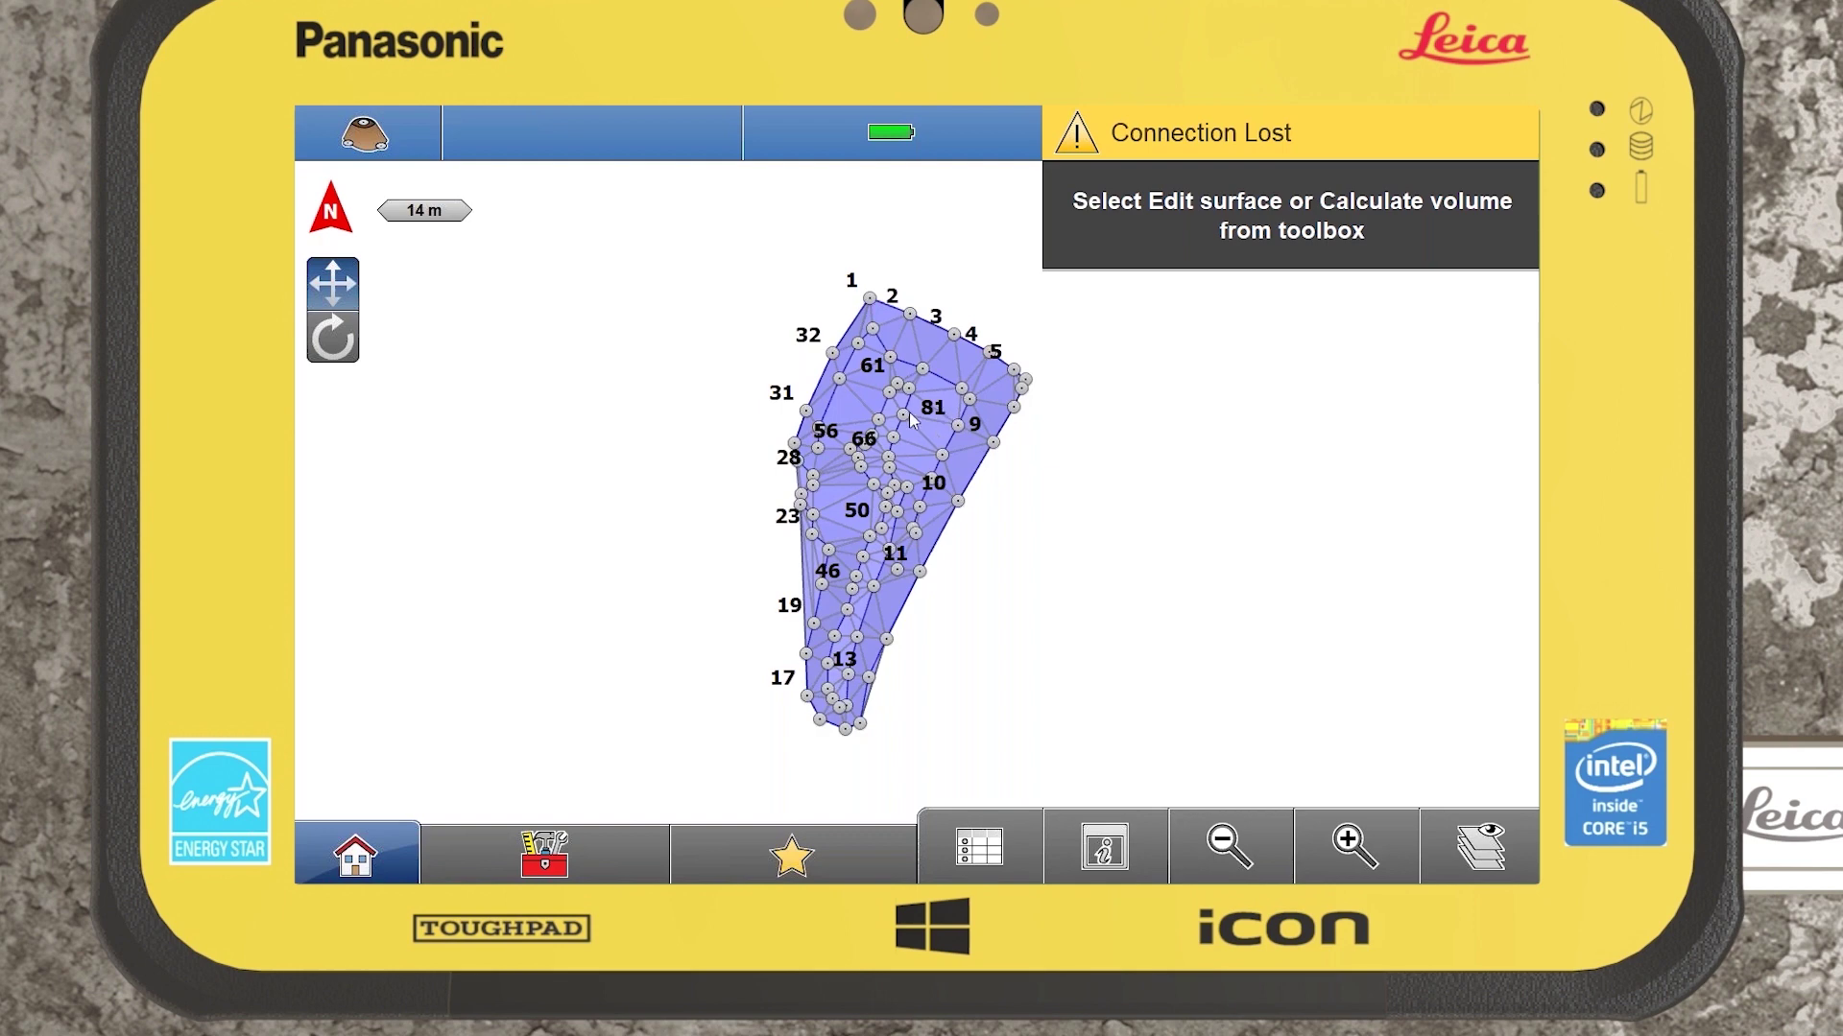
pyautogui.click(525, 842)
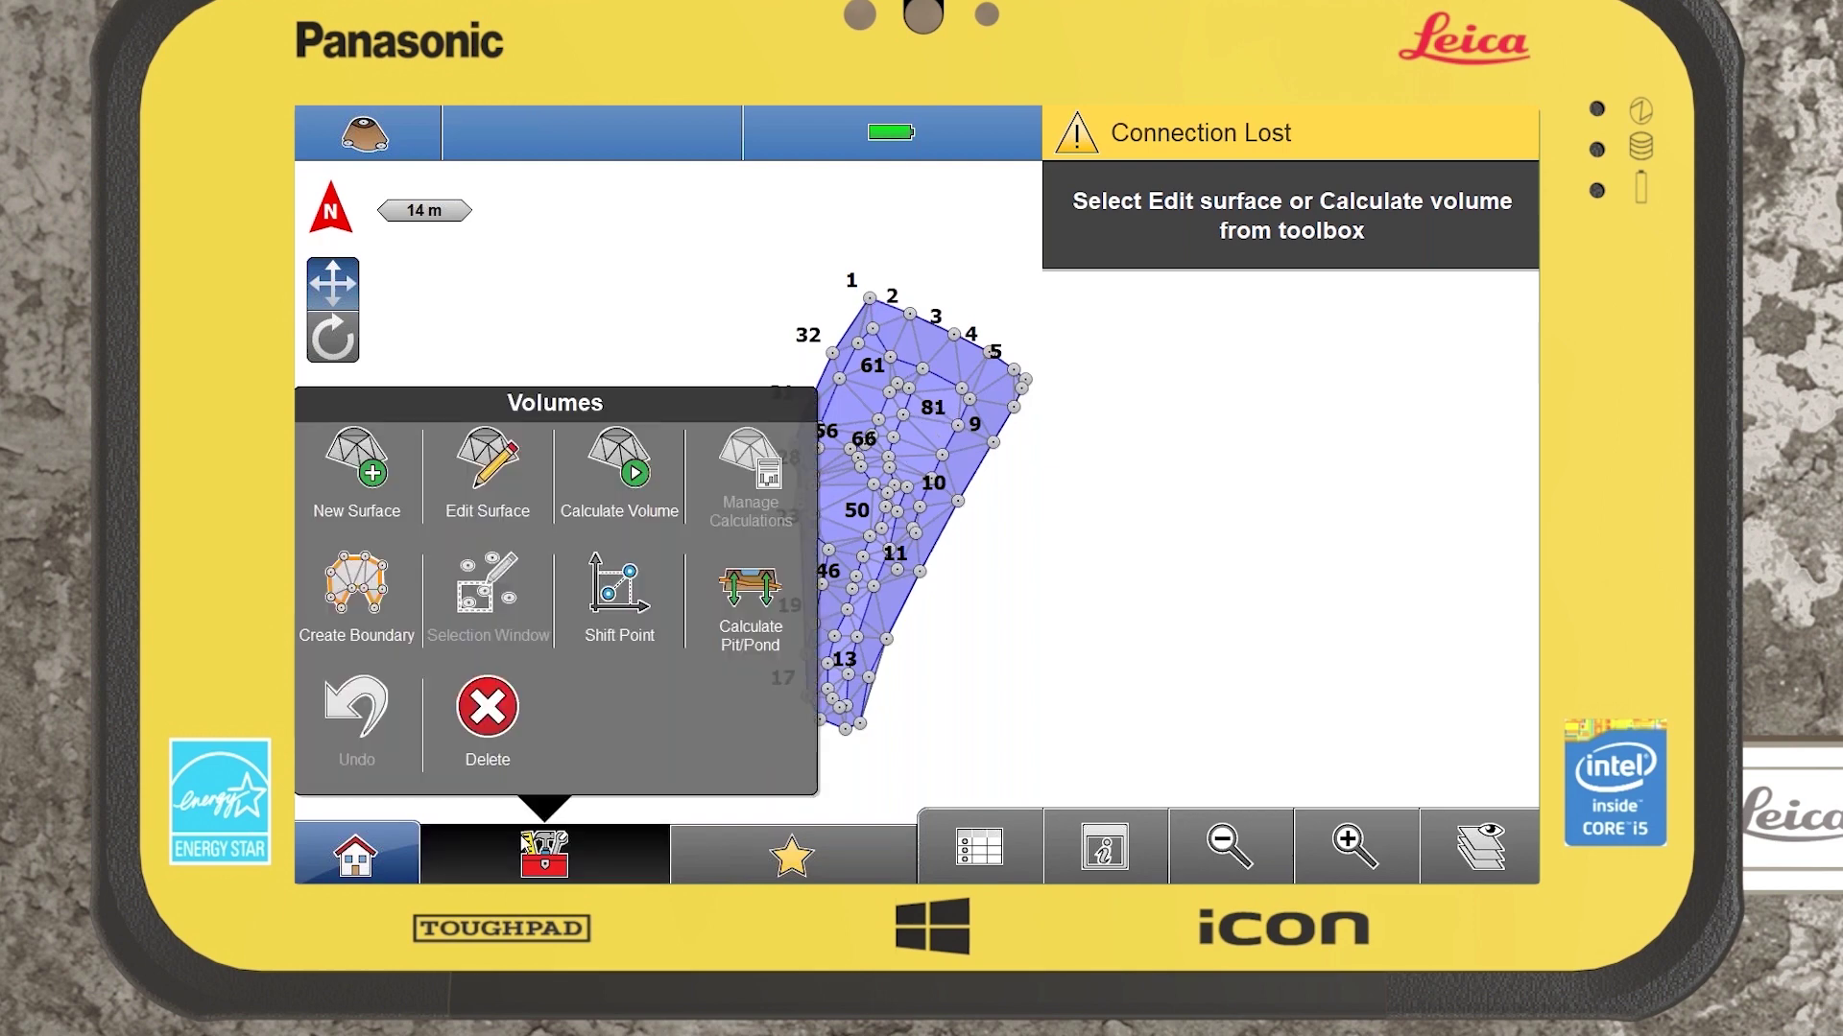
pyautogui.click(521, 461)
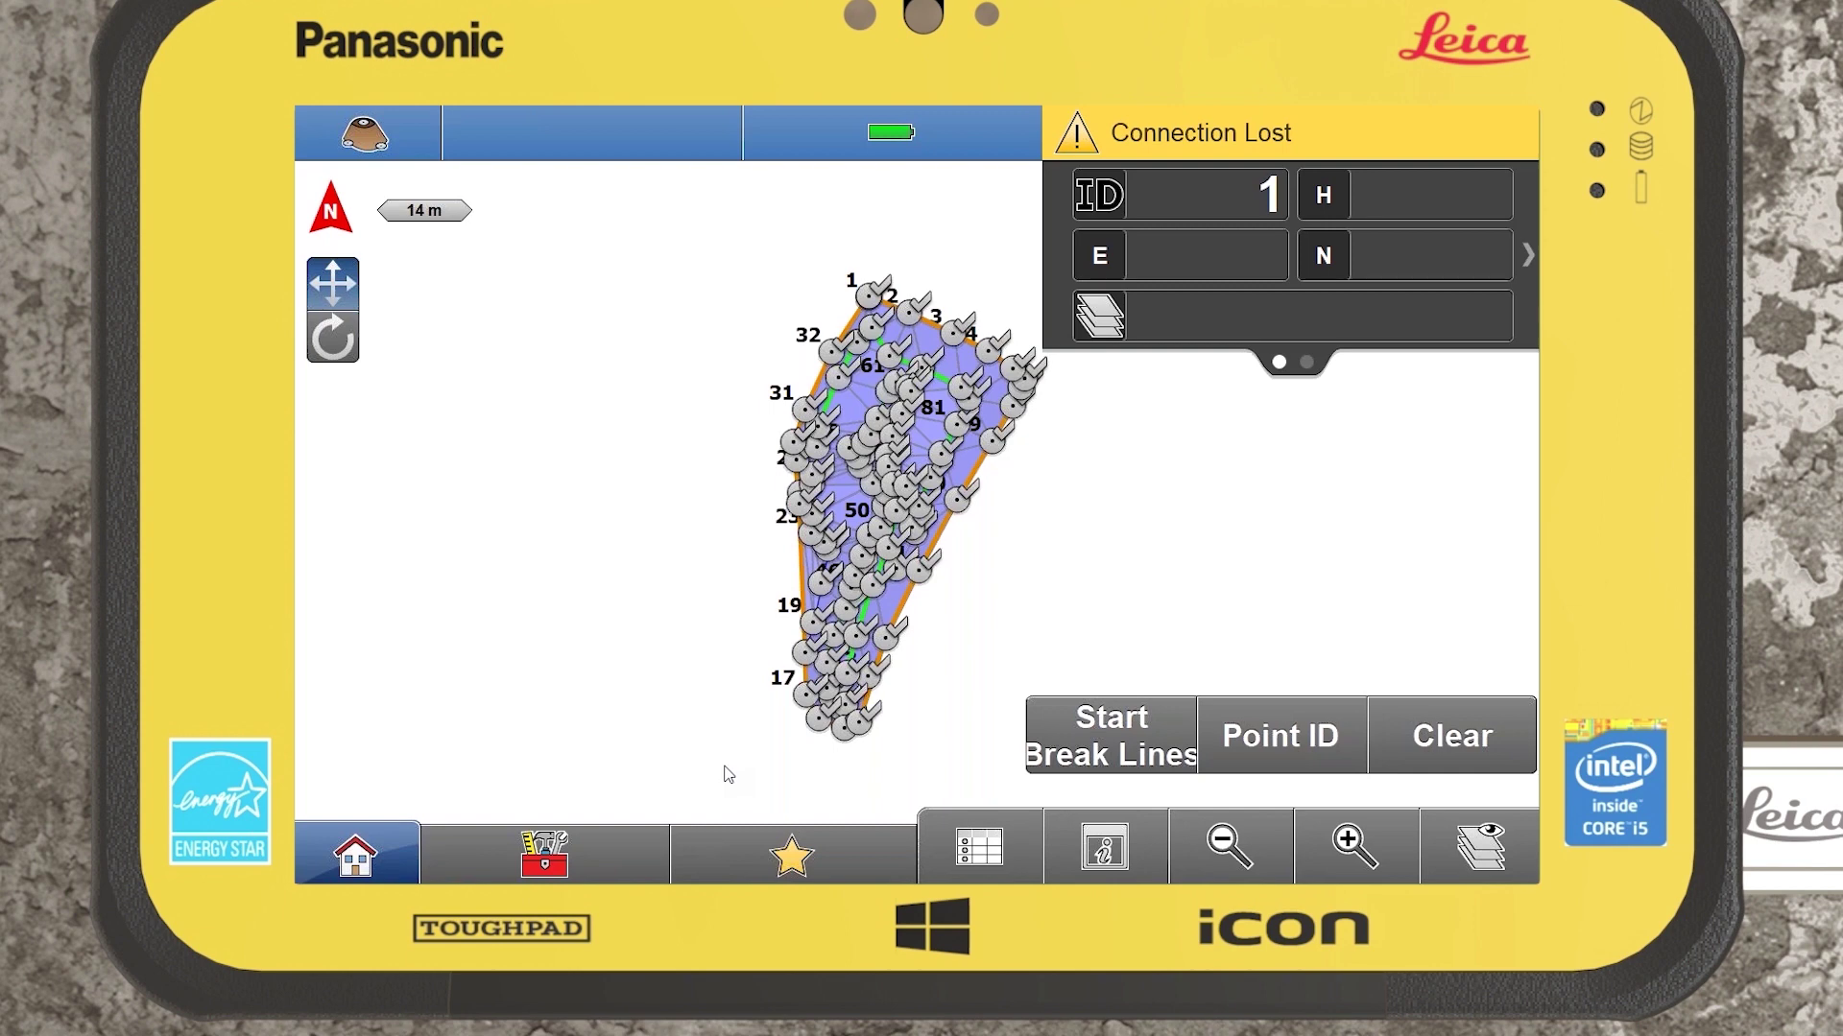
pyautogui.click(576, 861)
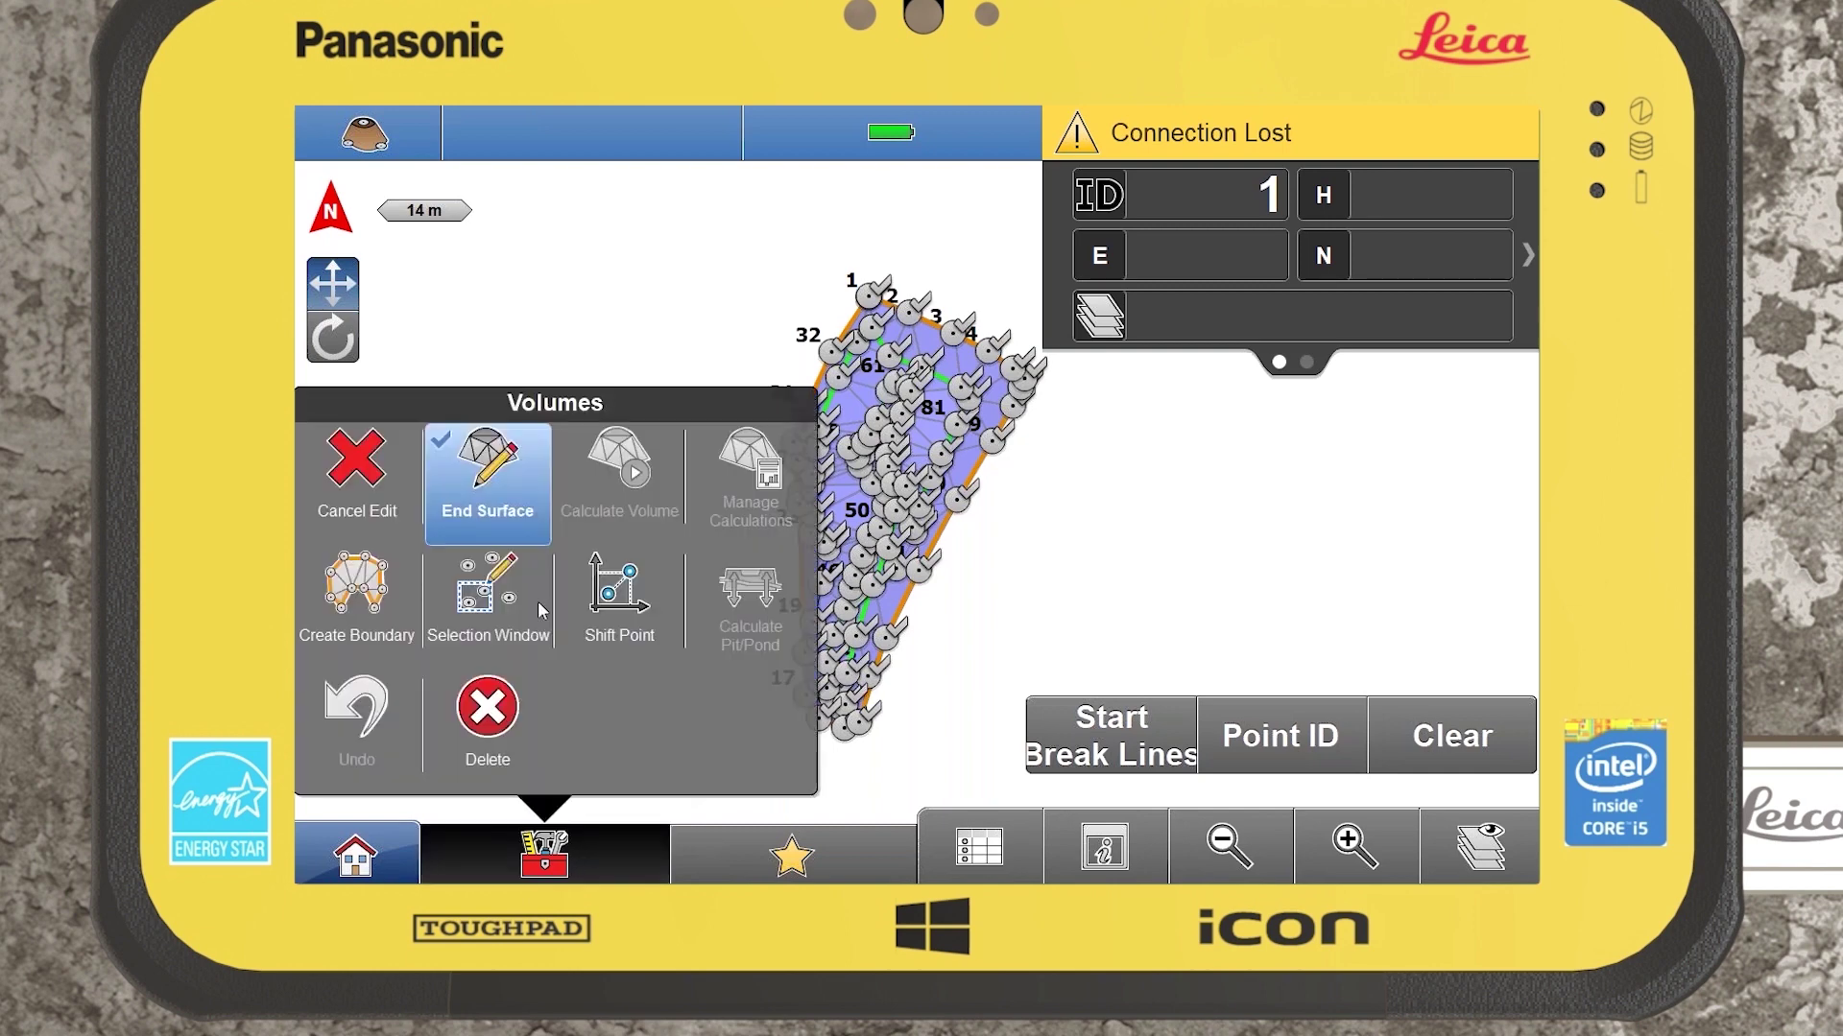
pyautogui.click(385, 477)
# - Calculate the volume of the stockpile surface using the Stockpile calculation method
pyautogui.click(619, 849)
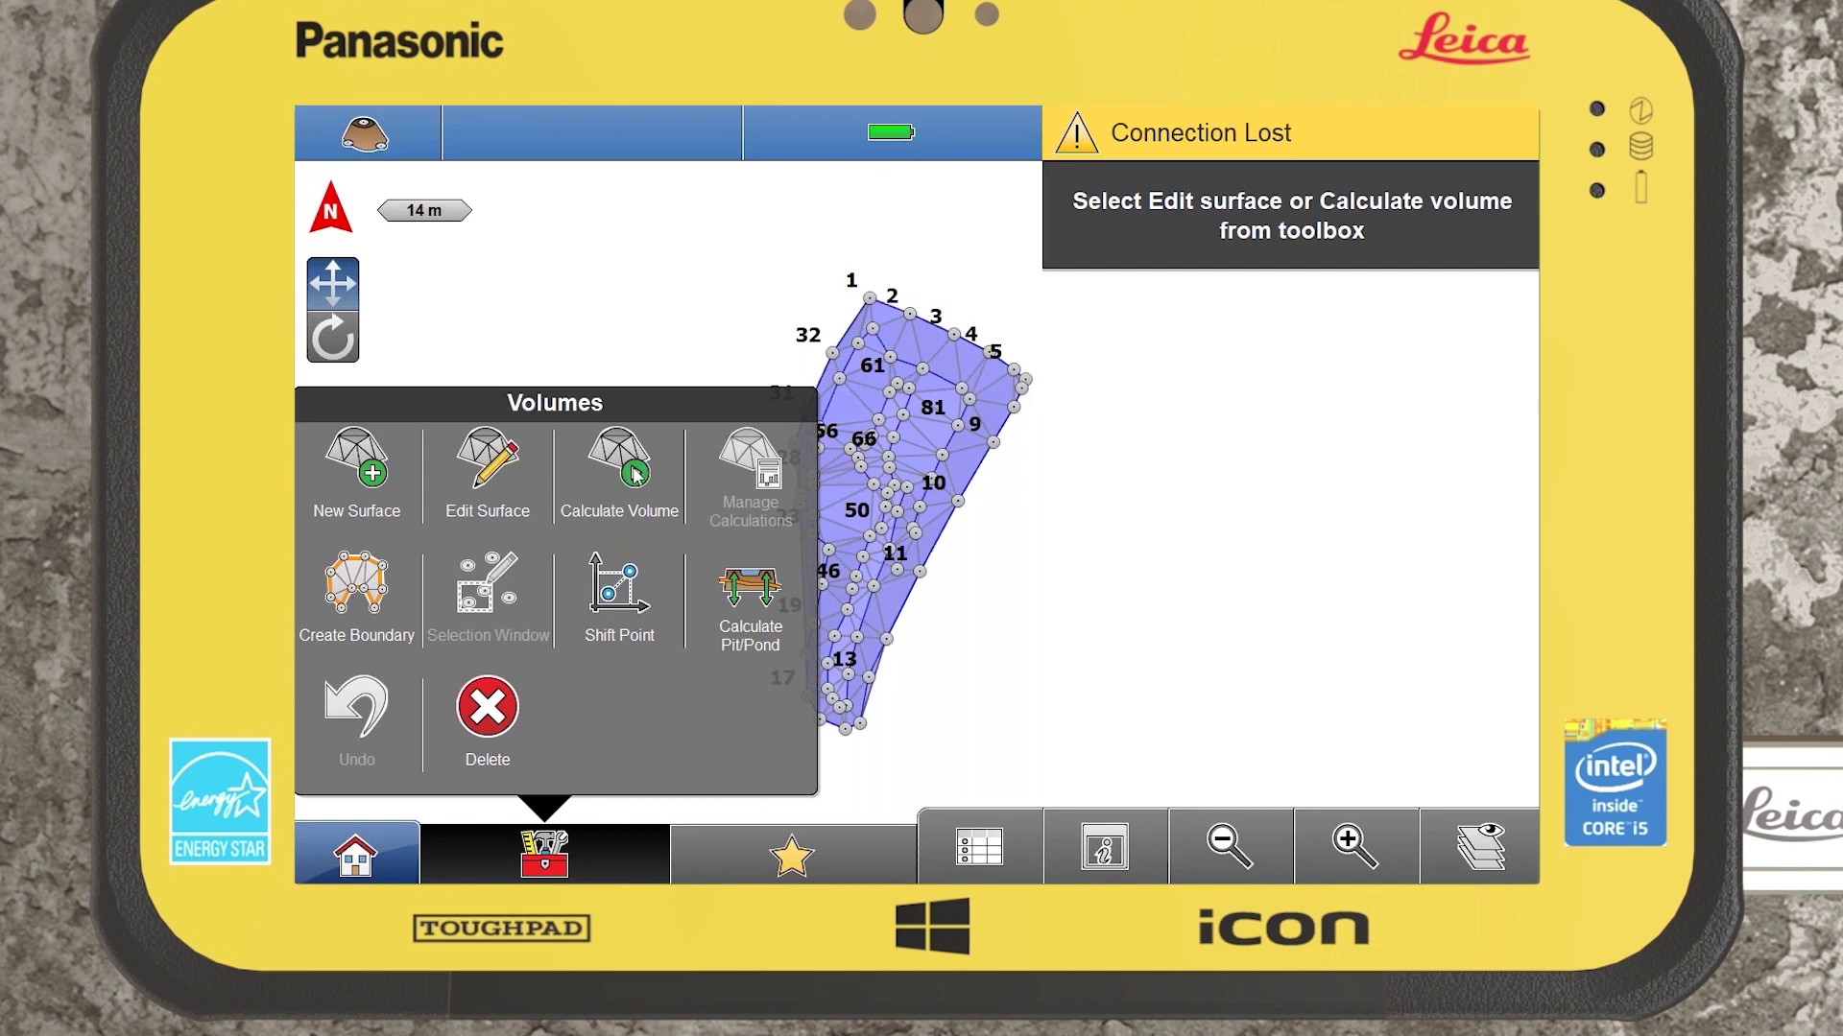
pyautogui.click(632, 473)
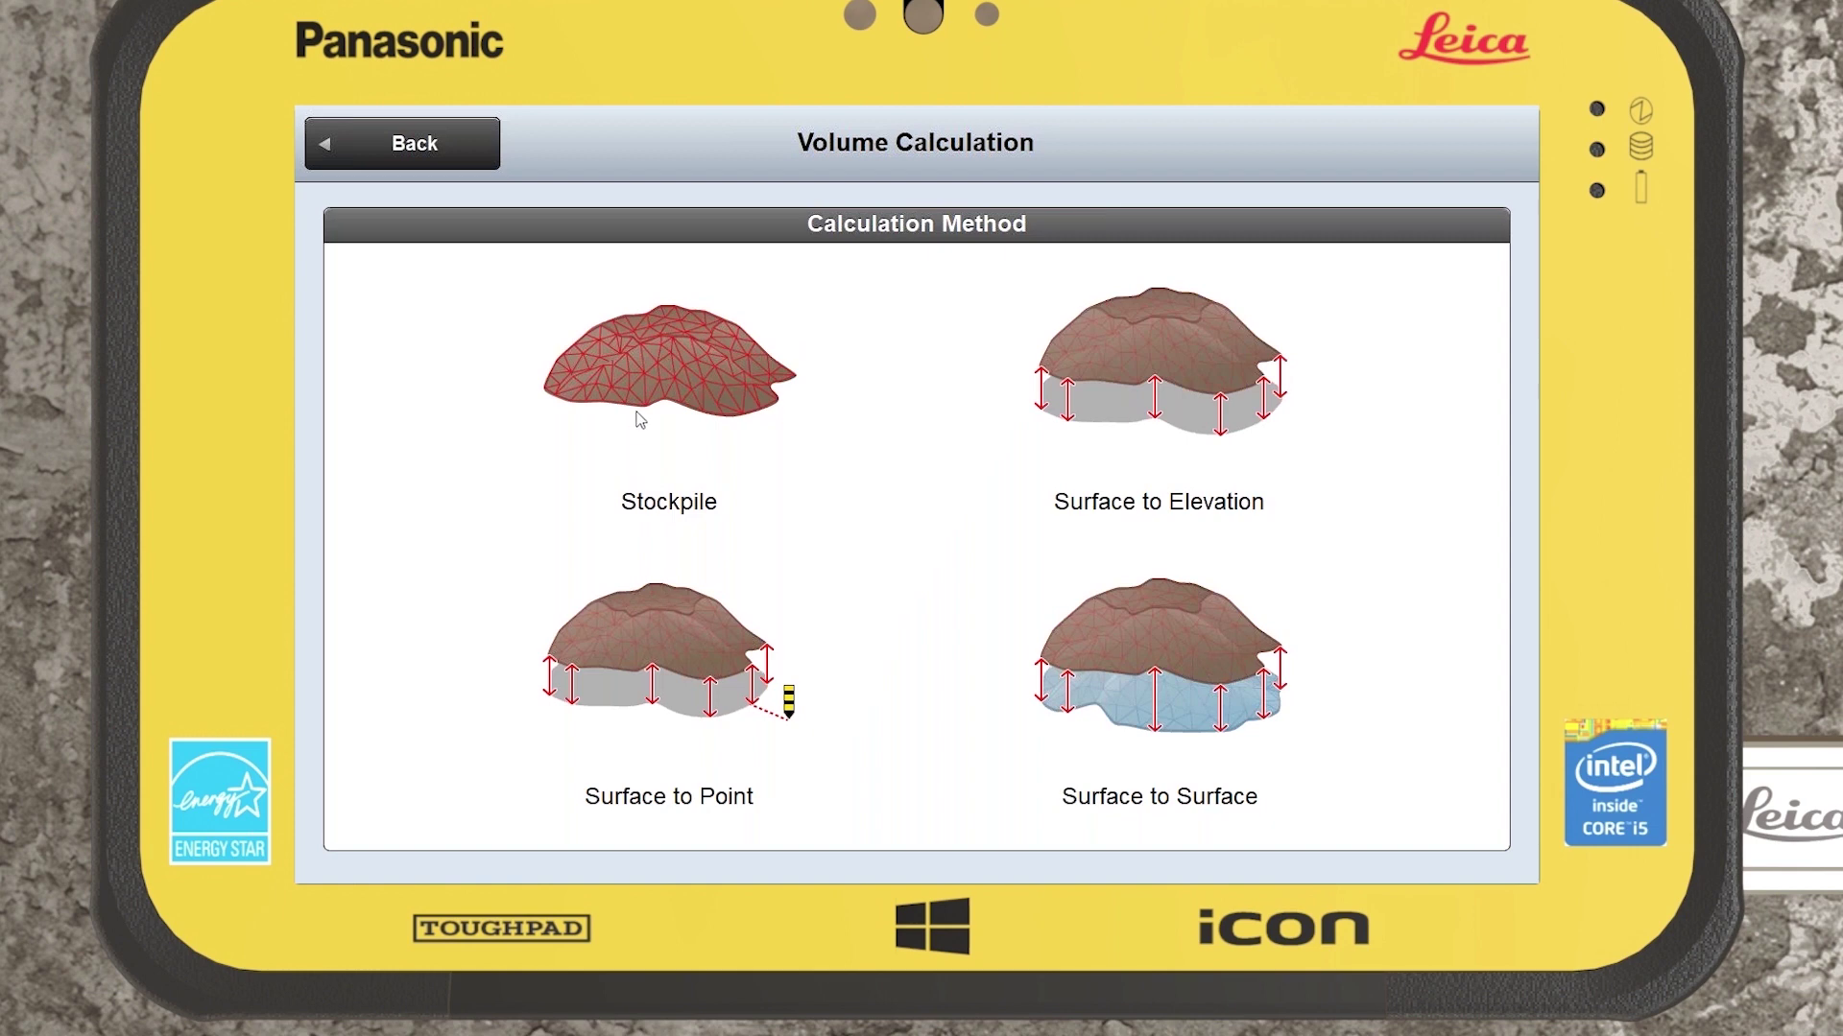
pyautogui.click(628, 369)
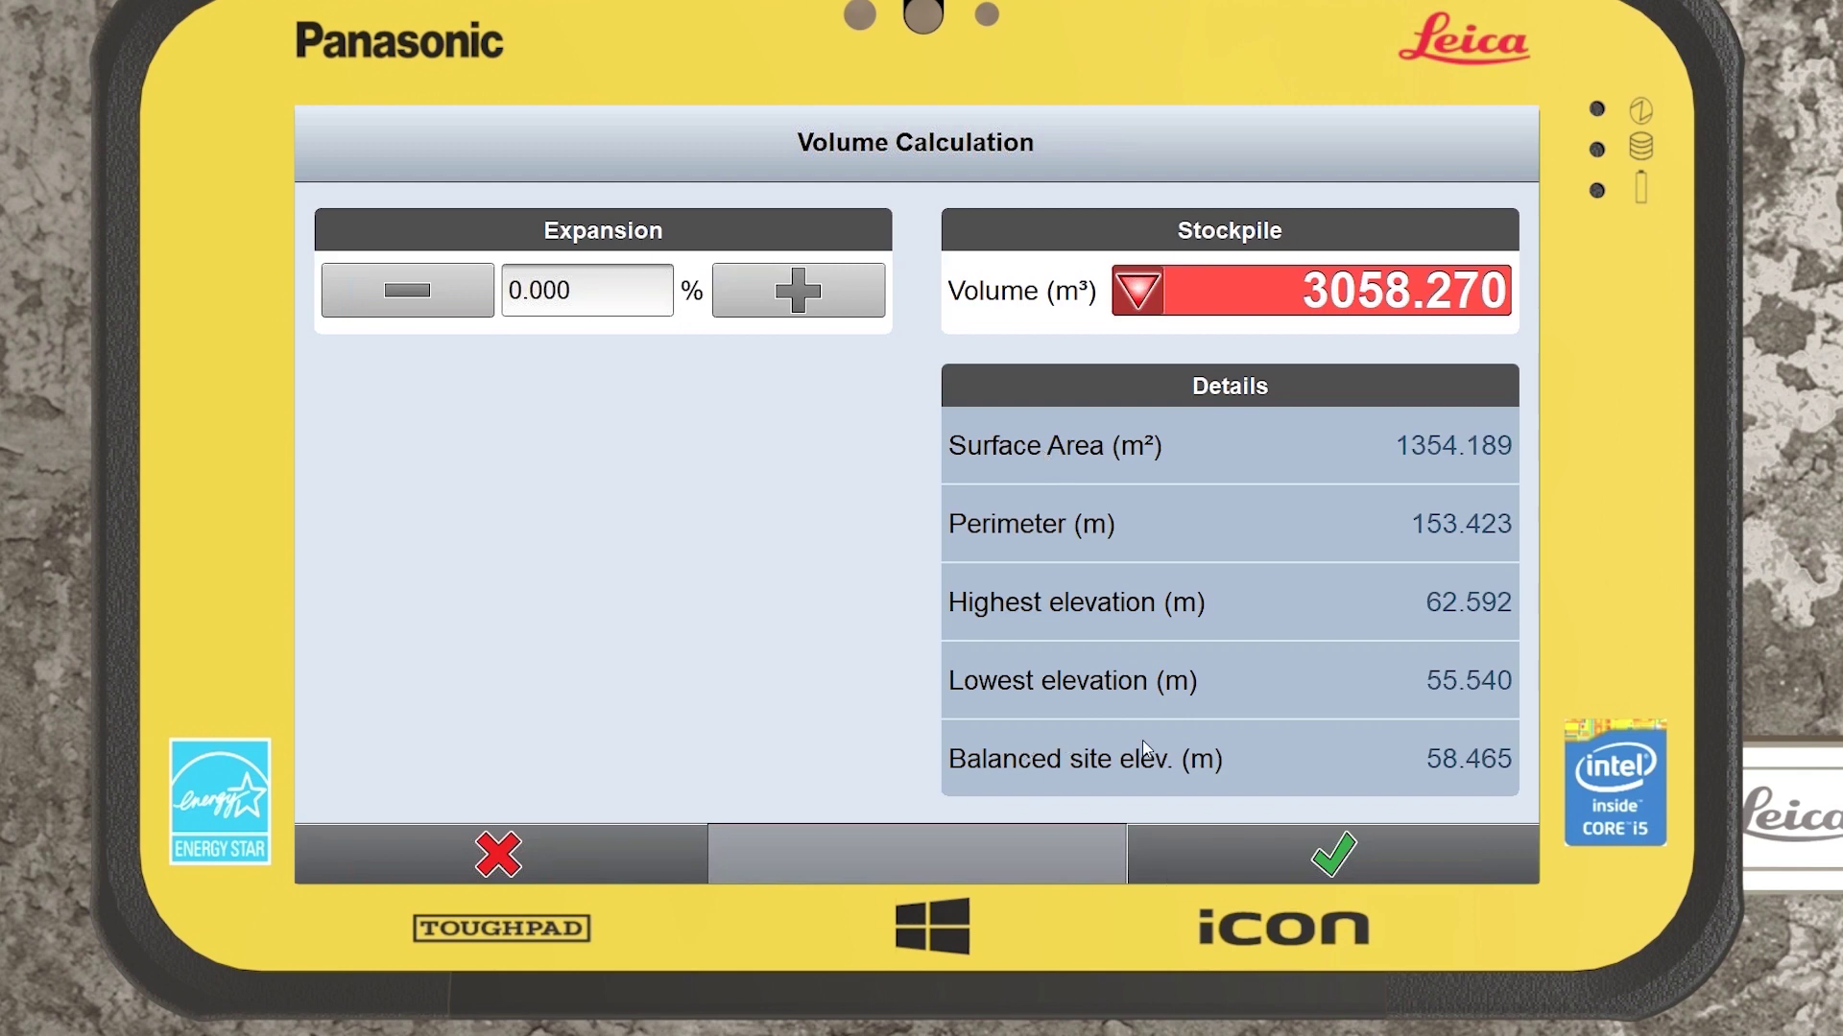
# - Accept the volume calculation and save it under the name Stockpile
pyautogui.click(1269, 850)
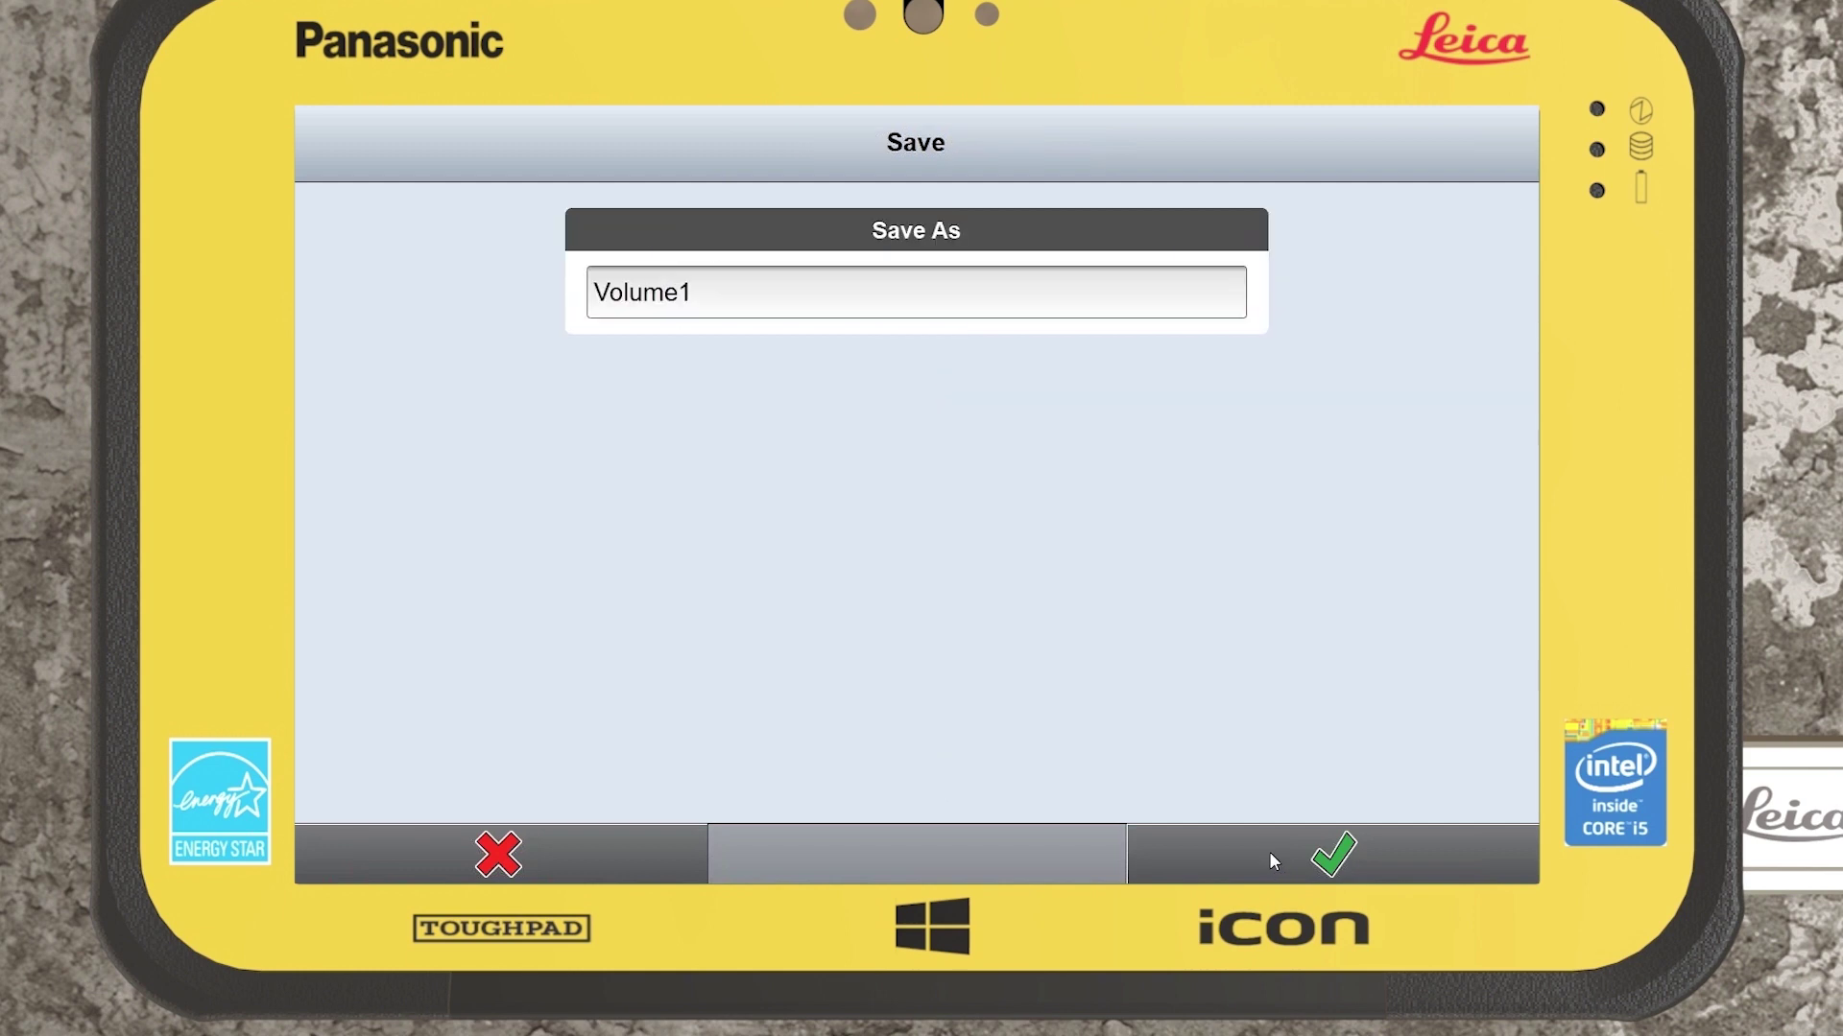
pyautogui.click(775, 298)
pyautogui.write('Stockpile')
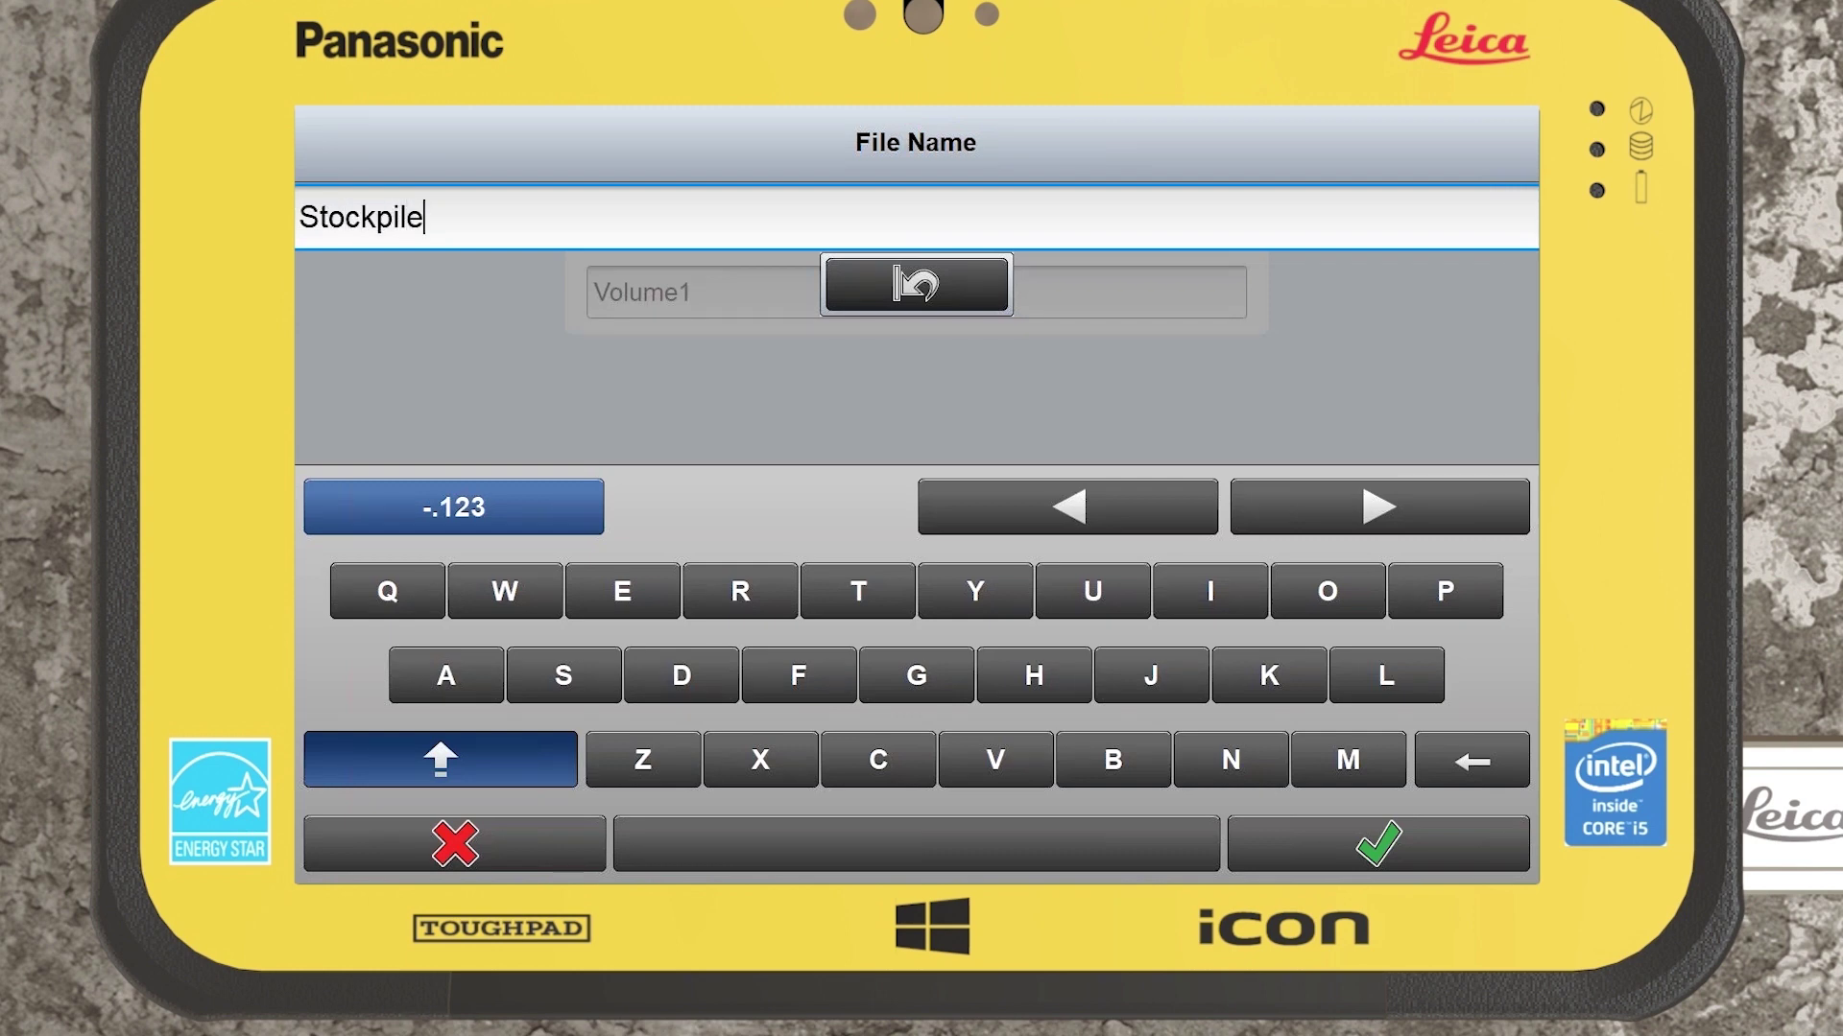
pyautogui.click(1281, 823)
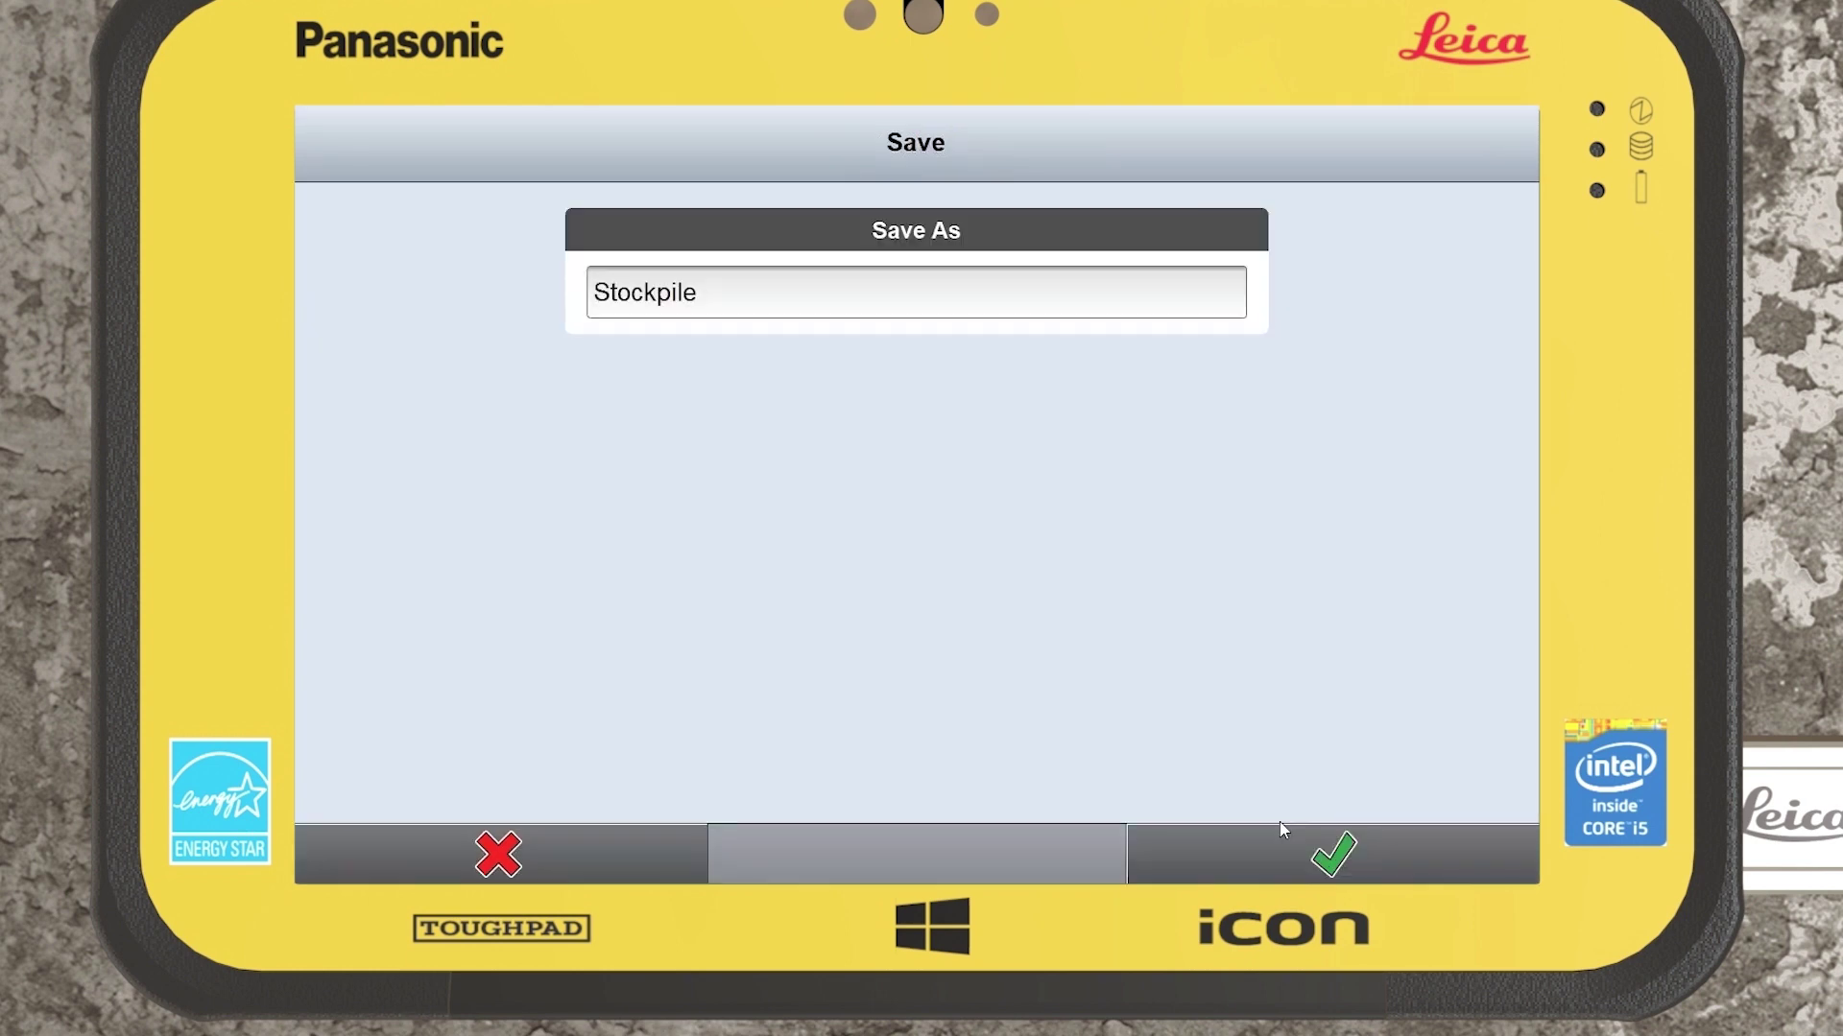
pyautogui.click(1278, 842)
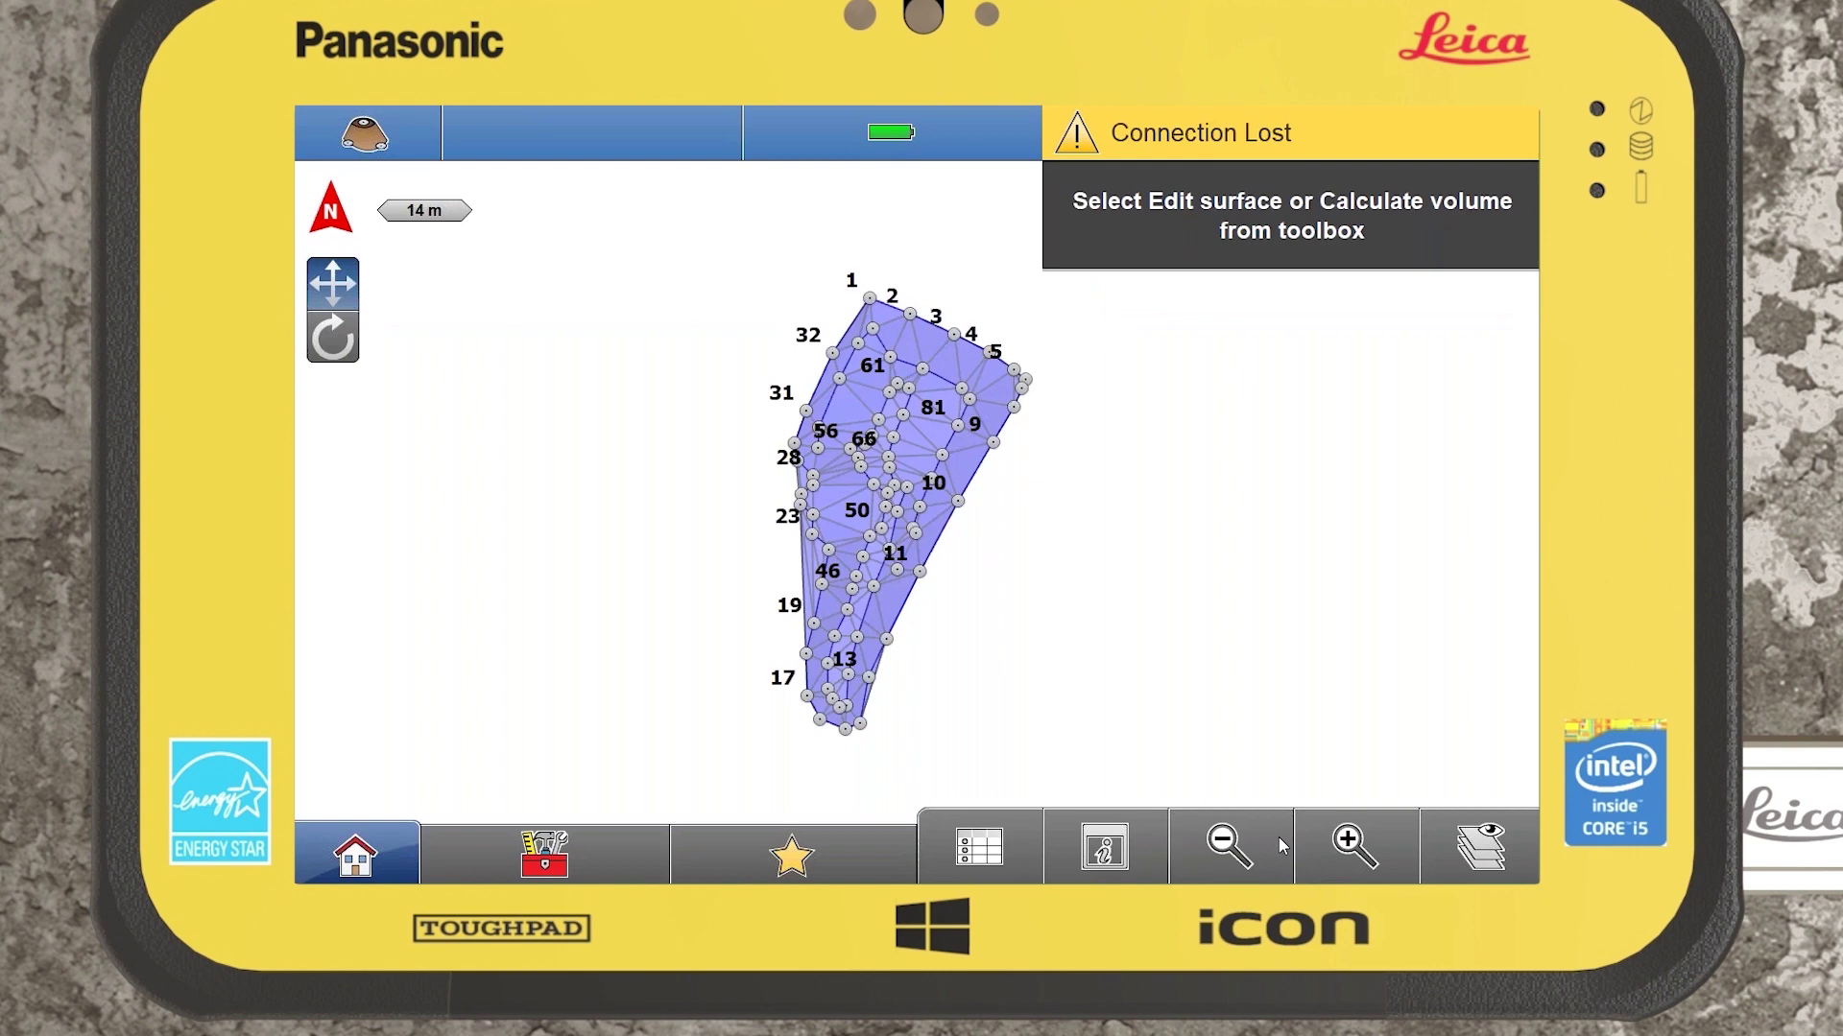
# - Switch to the Surface to elevation job and open its points in the Volumes application
pyautogui.click(338, 863)
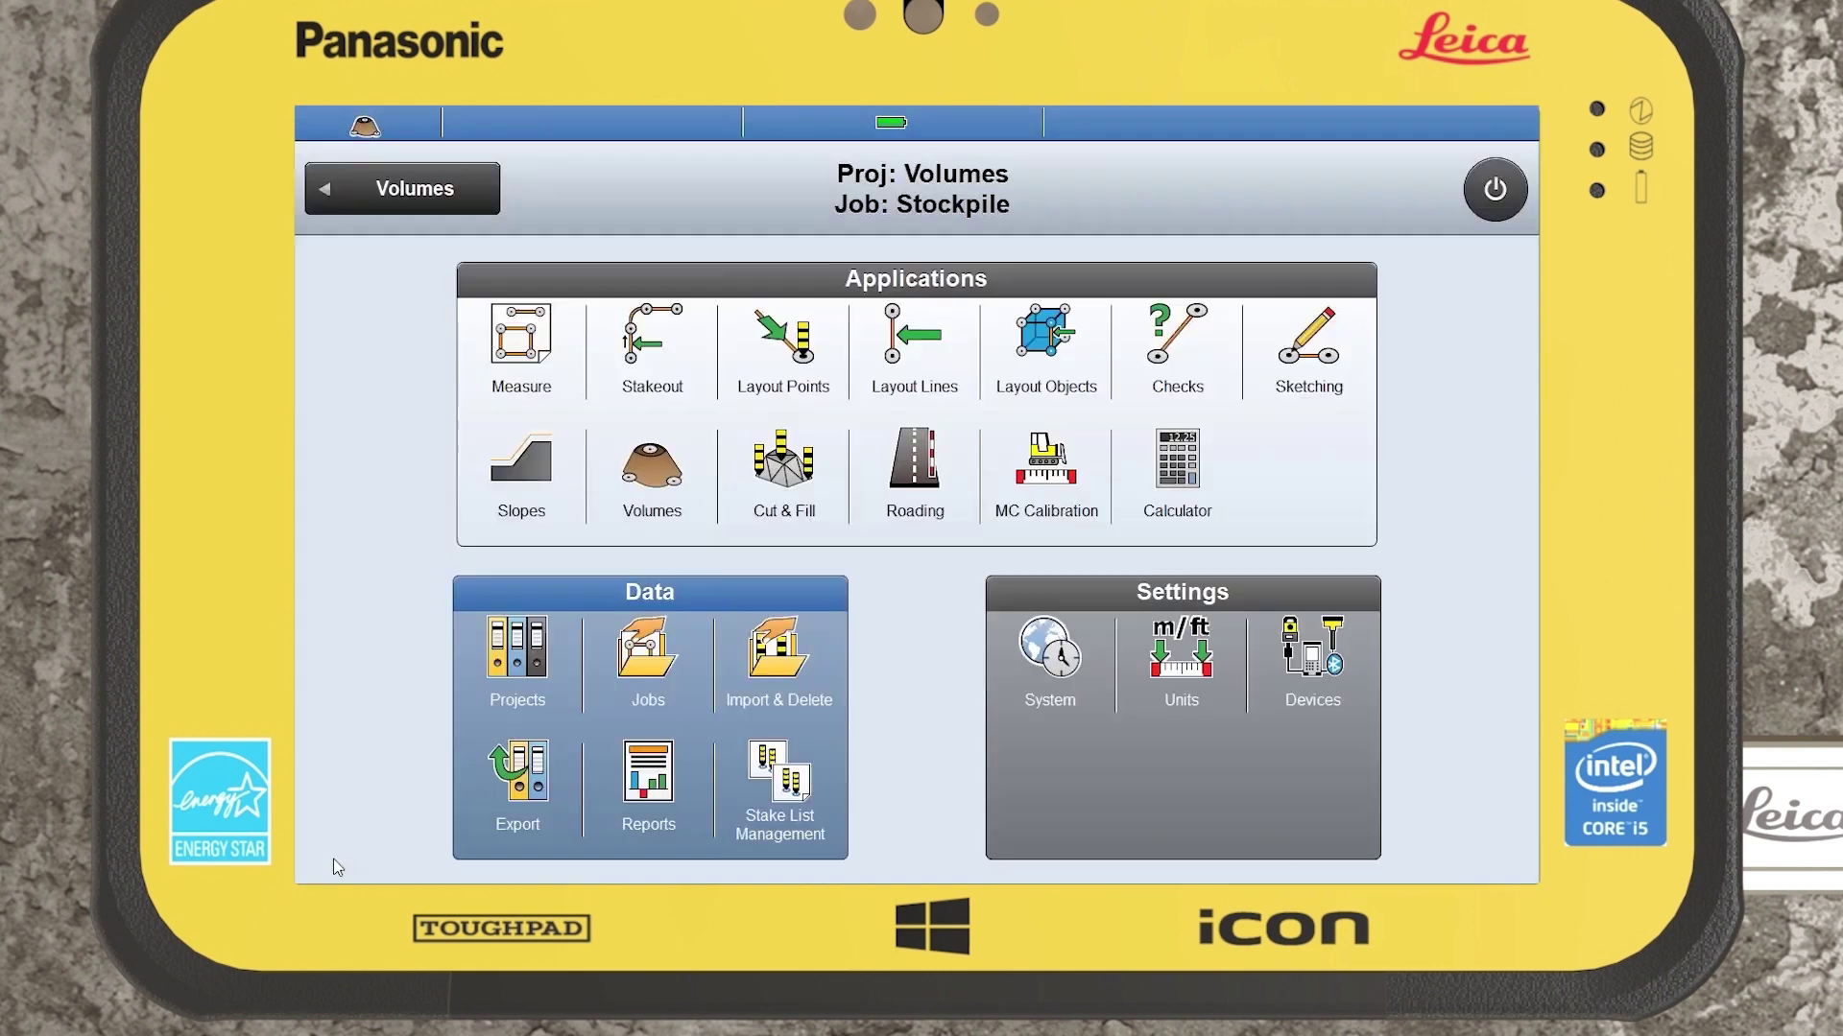
pyautogui.click(619, 707)
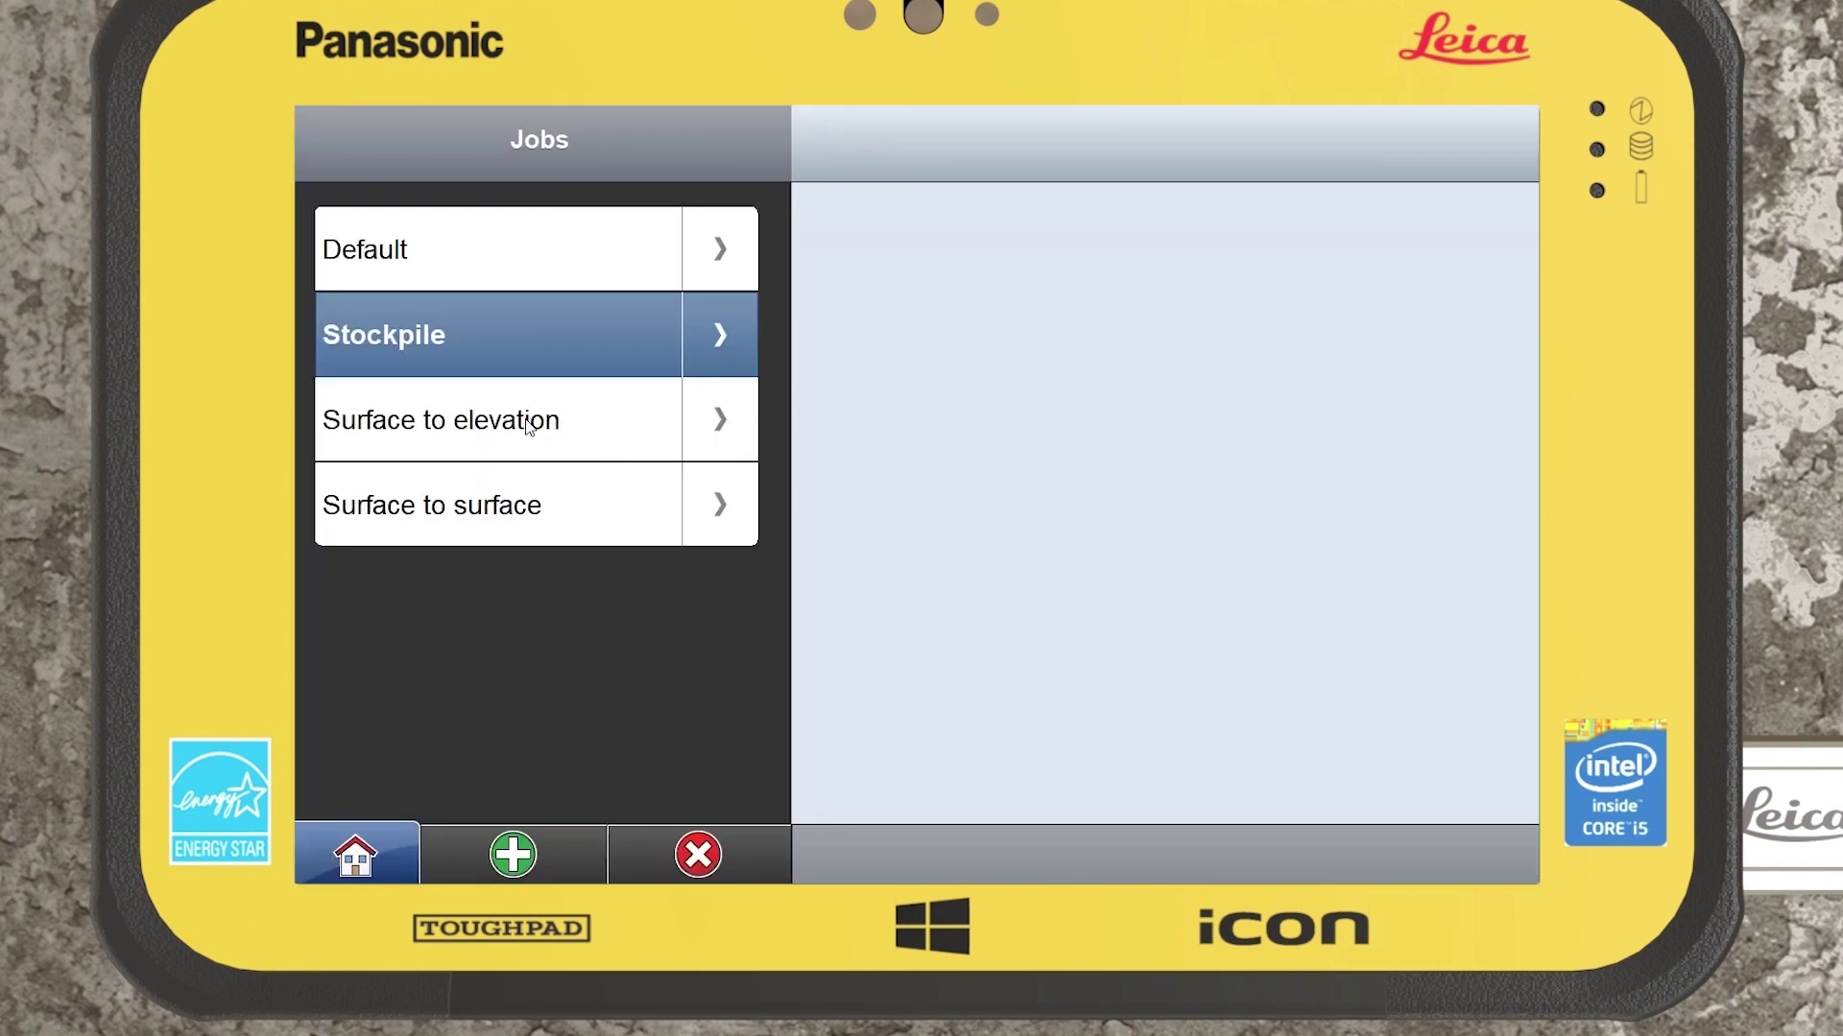
pyautogui.click(526, 422)
pyautogui.click(652, 470)
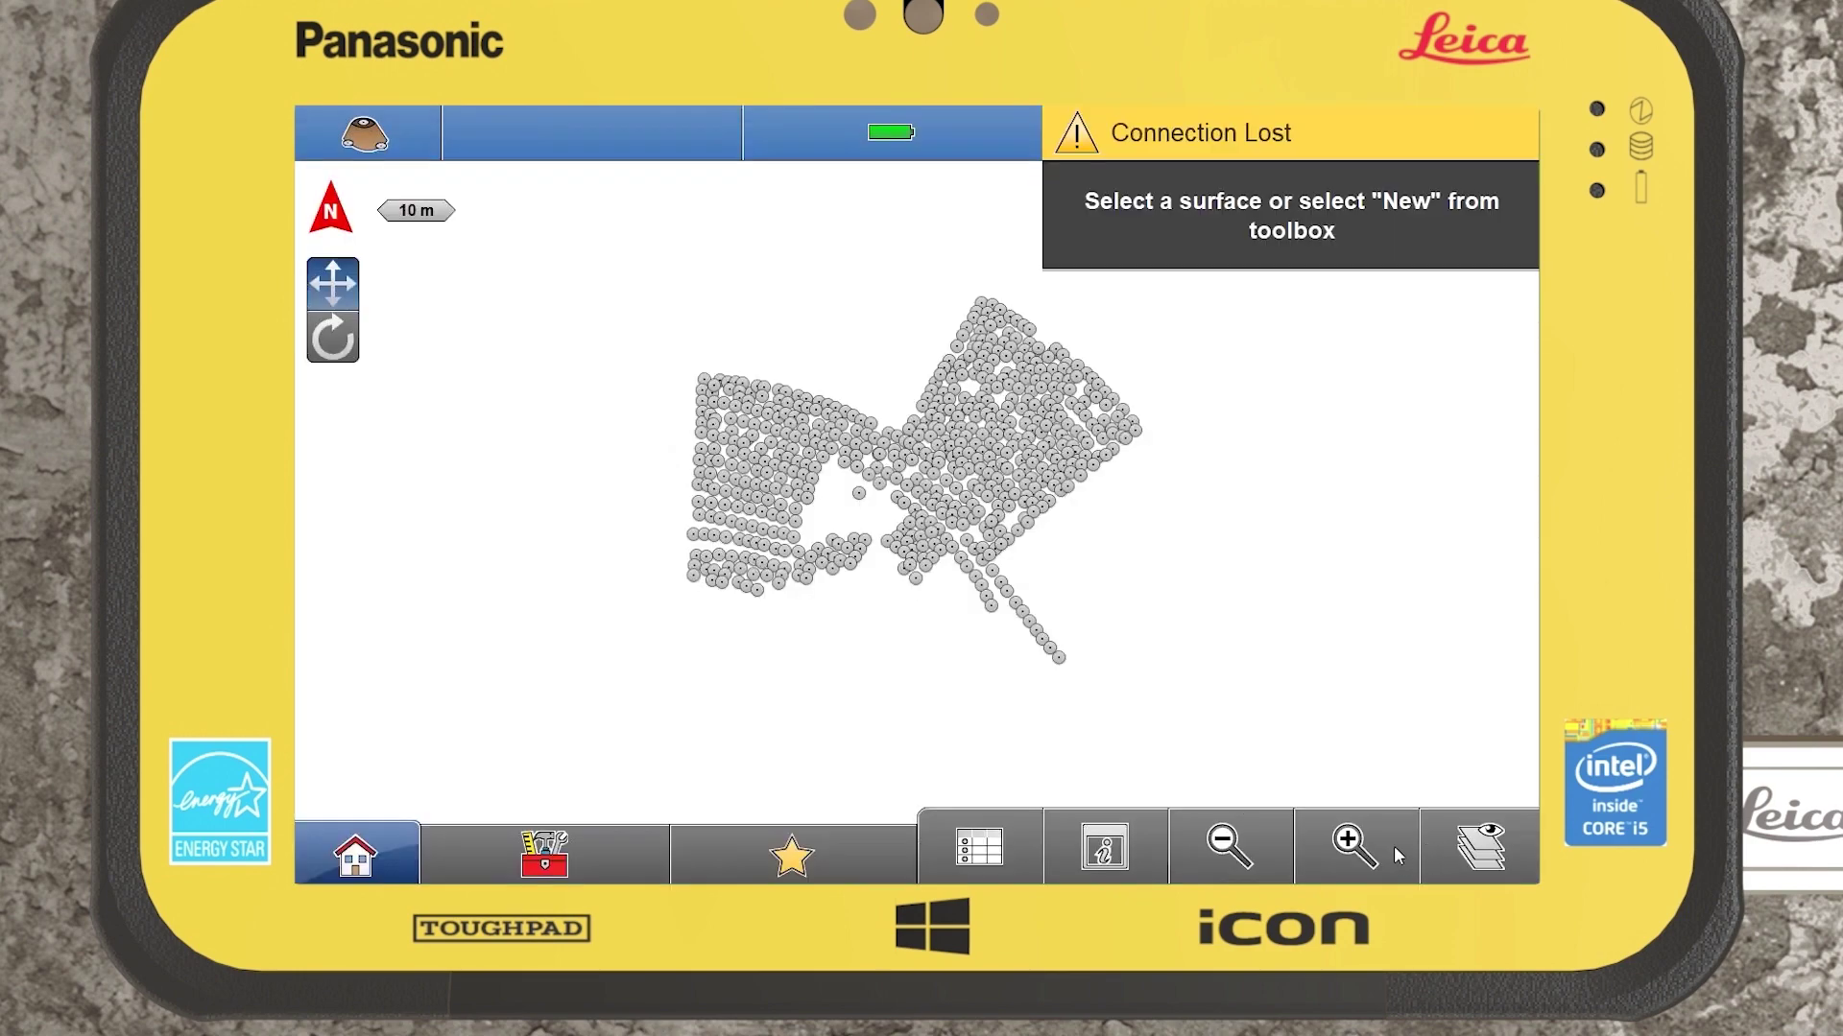
# - Start a new surface in the Surface to elevation job
pyautogui.click(1393, 845)
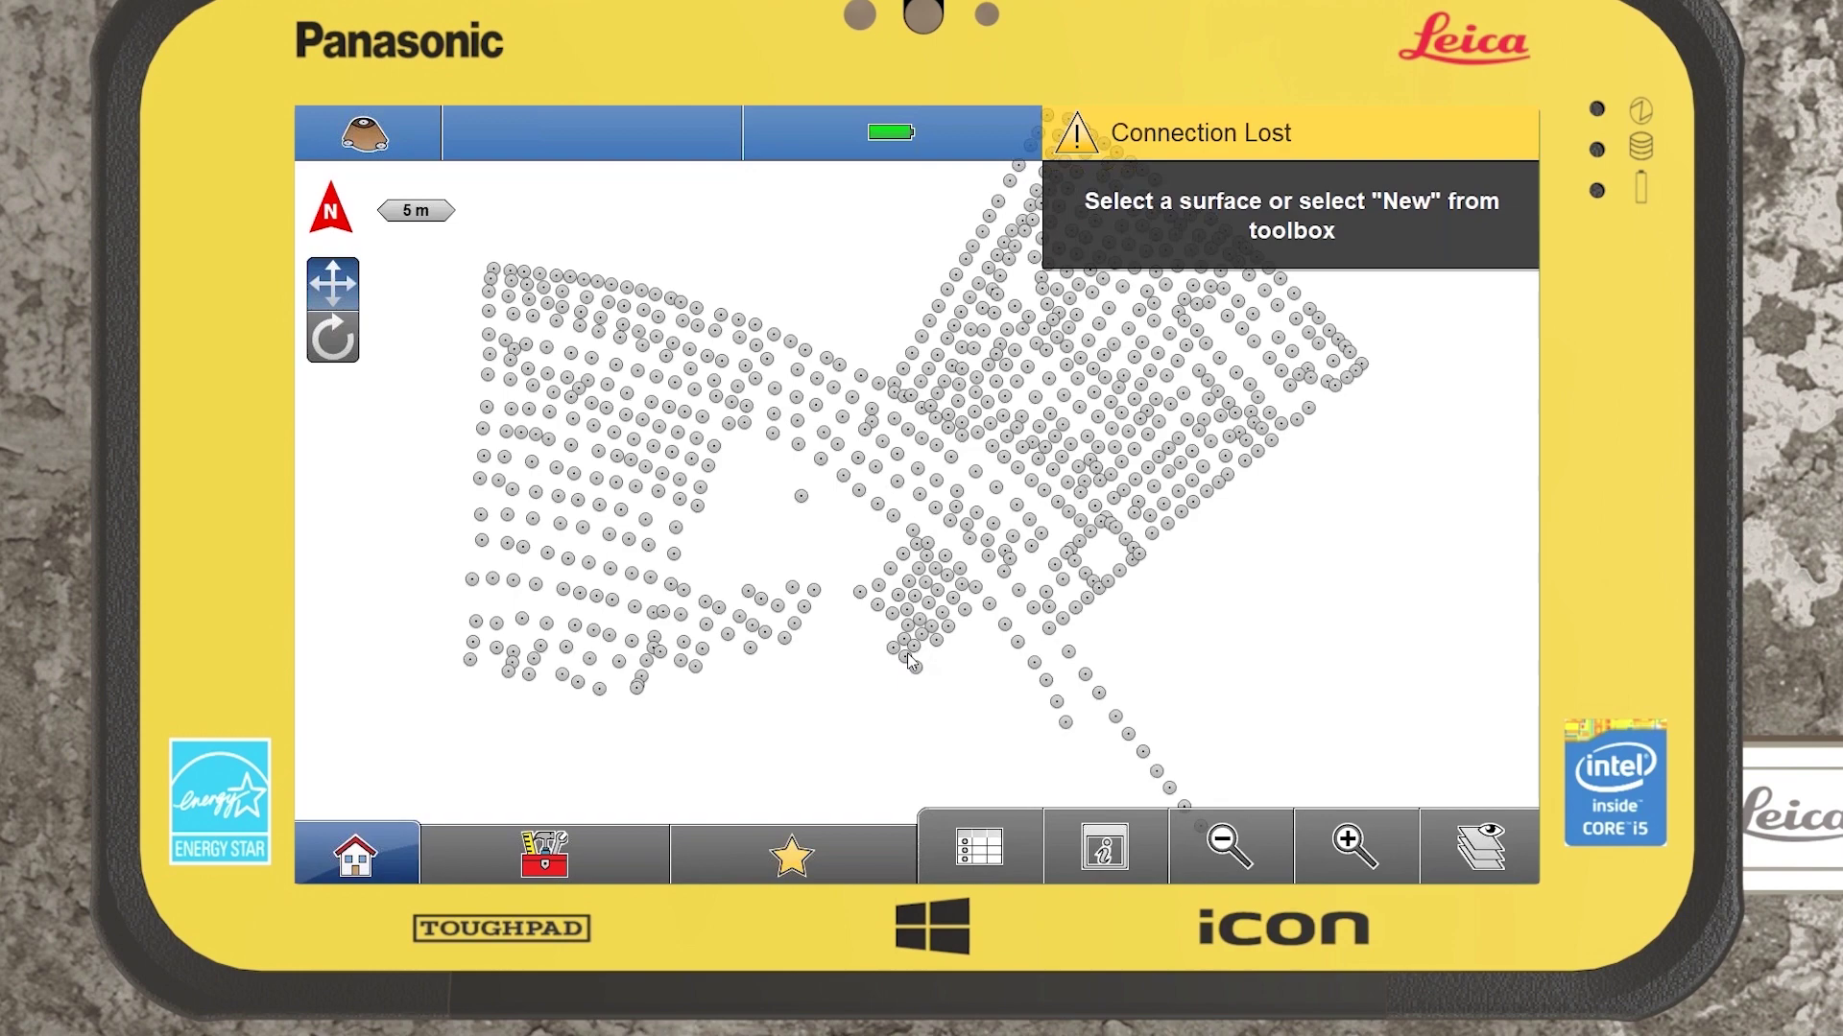
pyautogui.moveTo(821, 574); pyautogui.dragTo(745, 574)
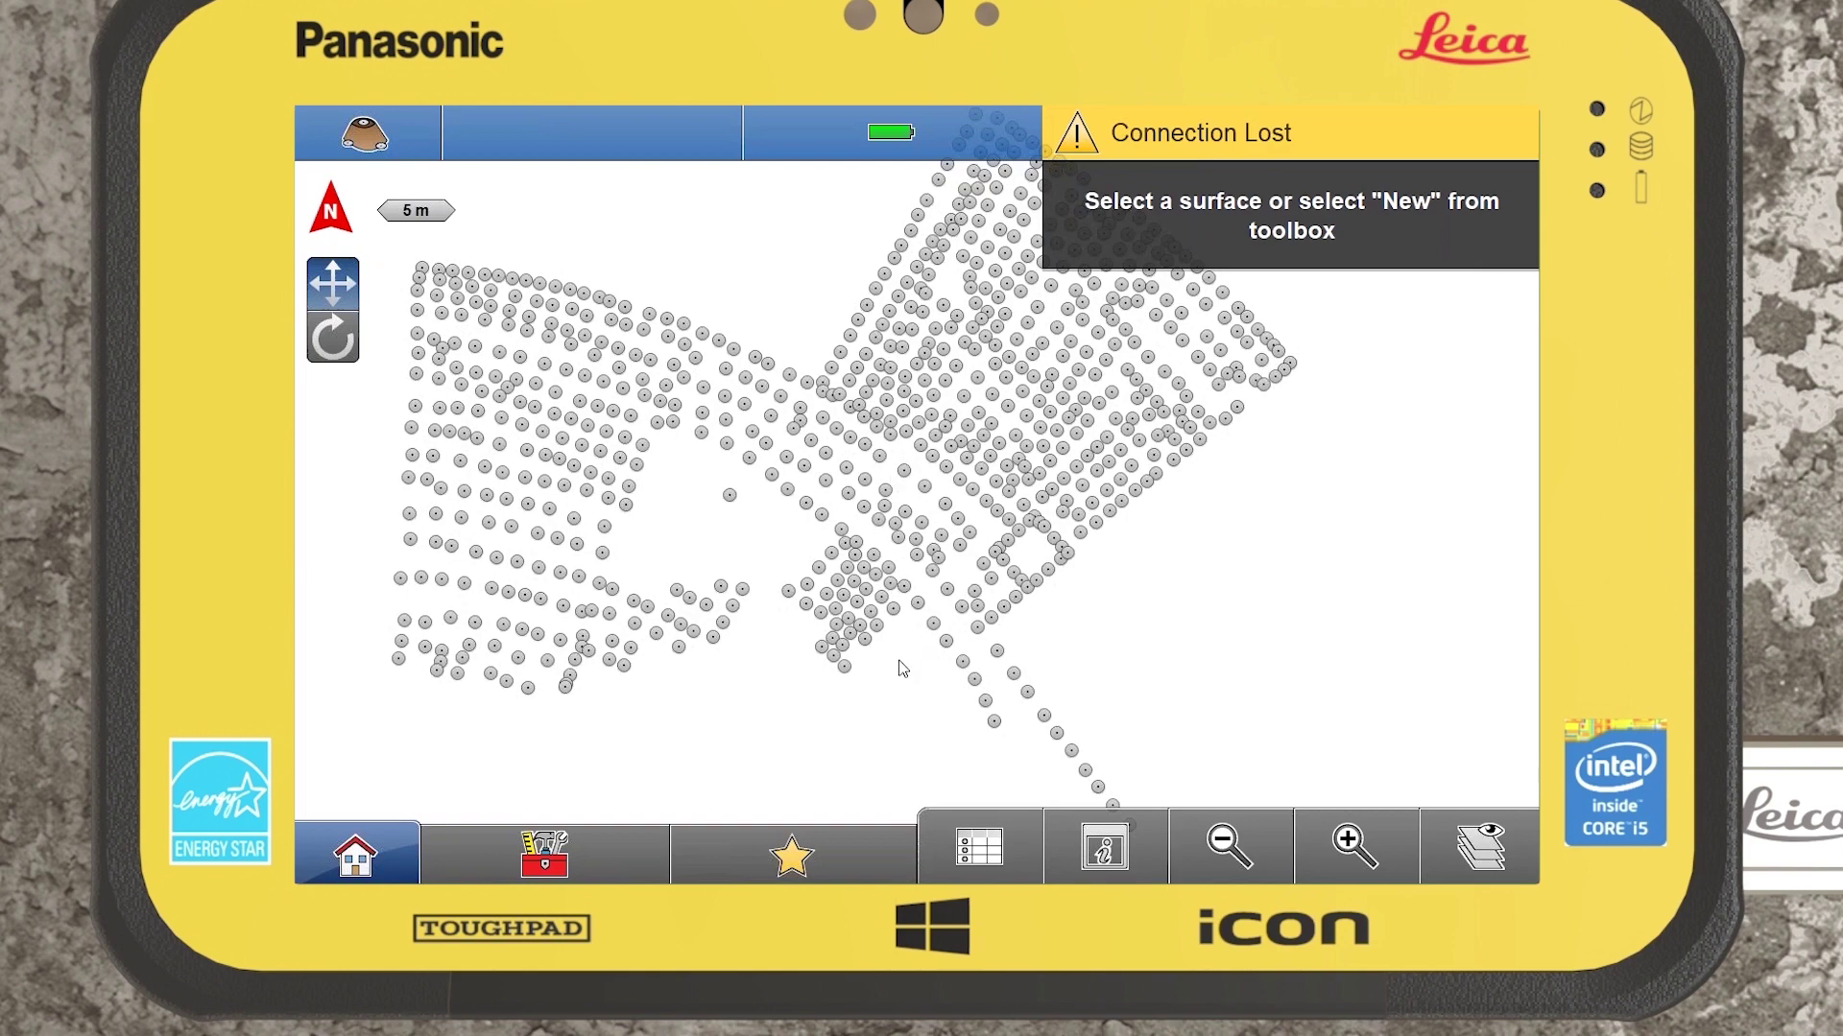
pyautogui.moveTo(899, 651); pyautogui.dragTo(851, 719)
pyautogui.click(1240, 847)
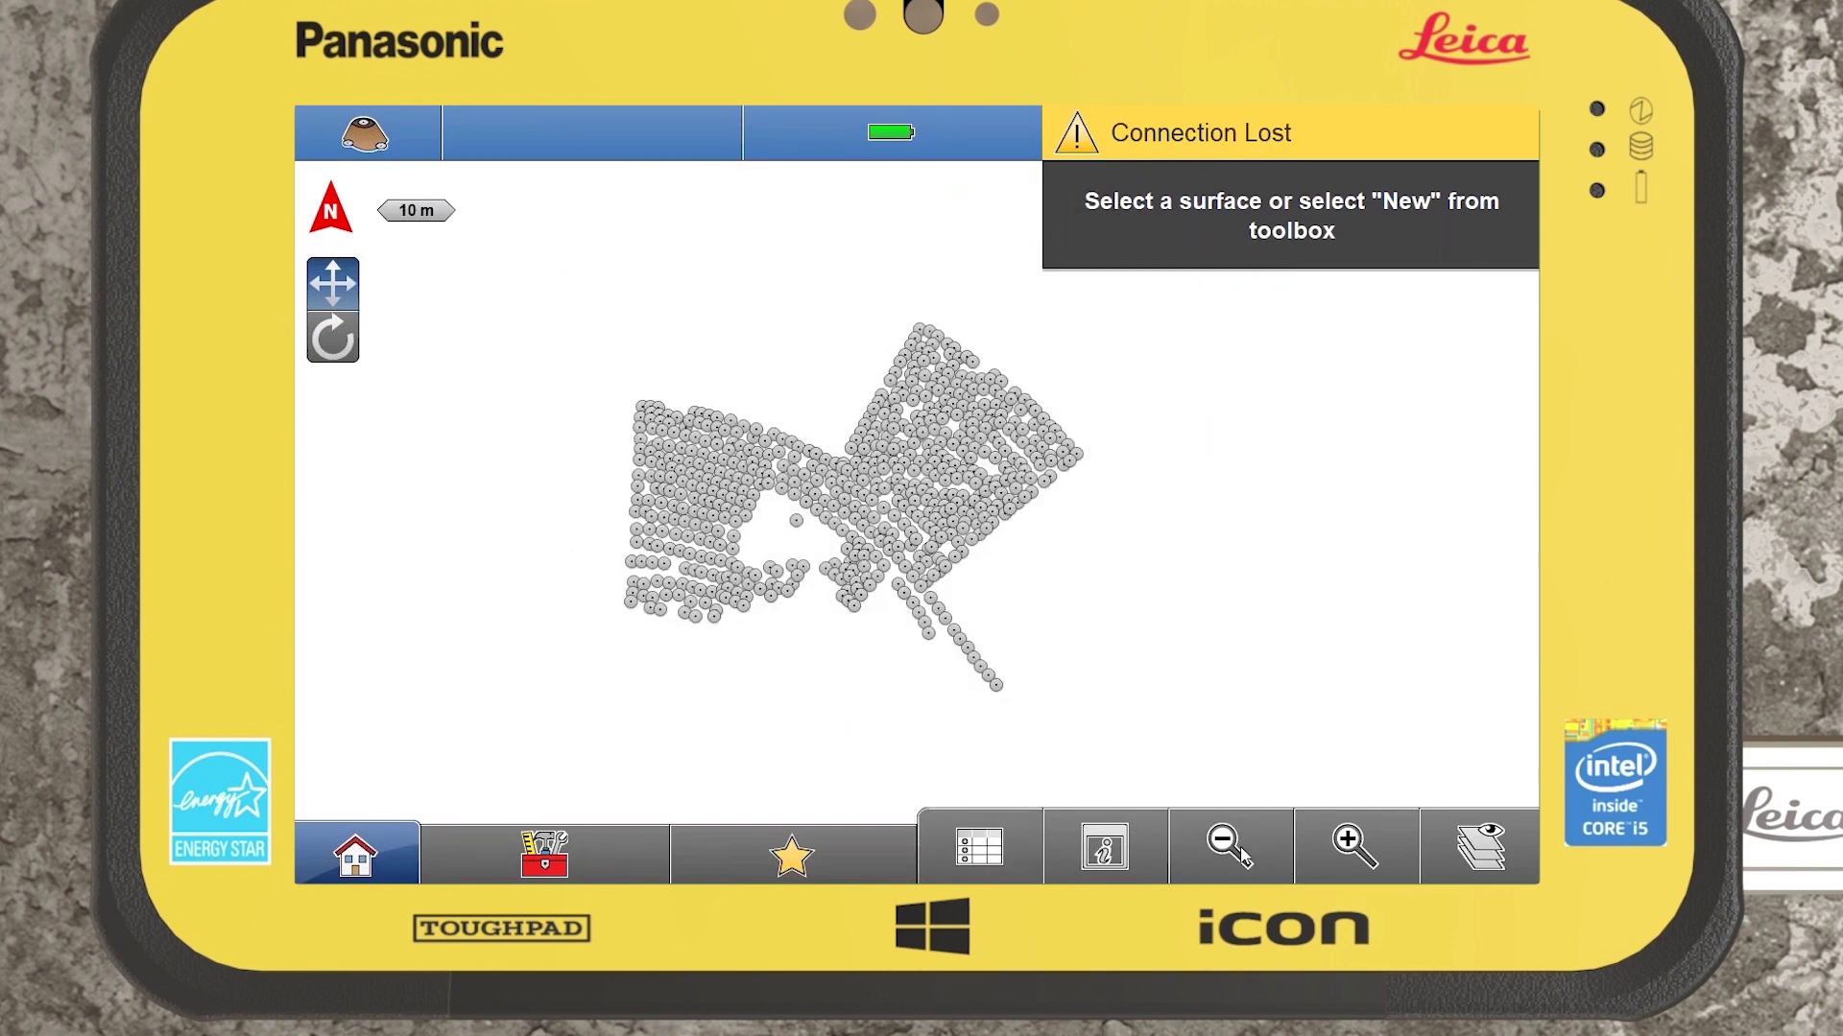
pyautogui.click(1343, 861)
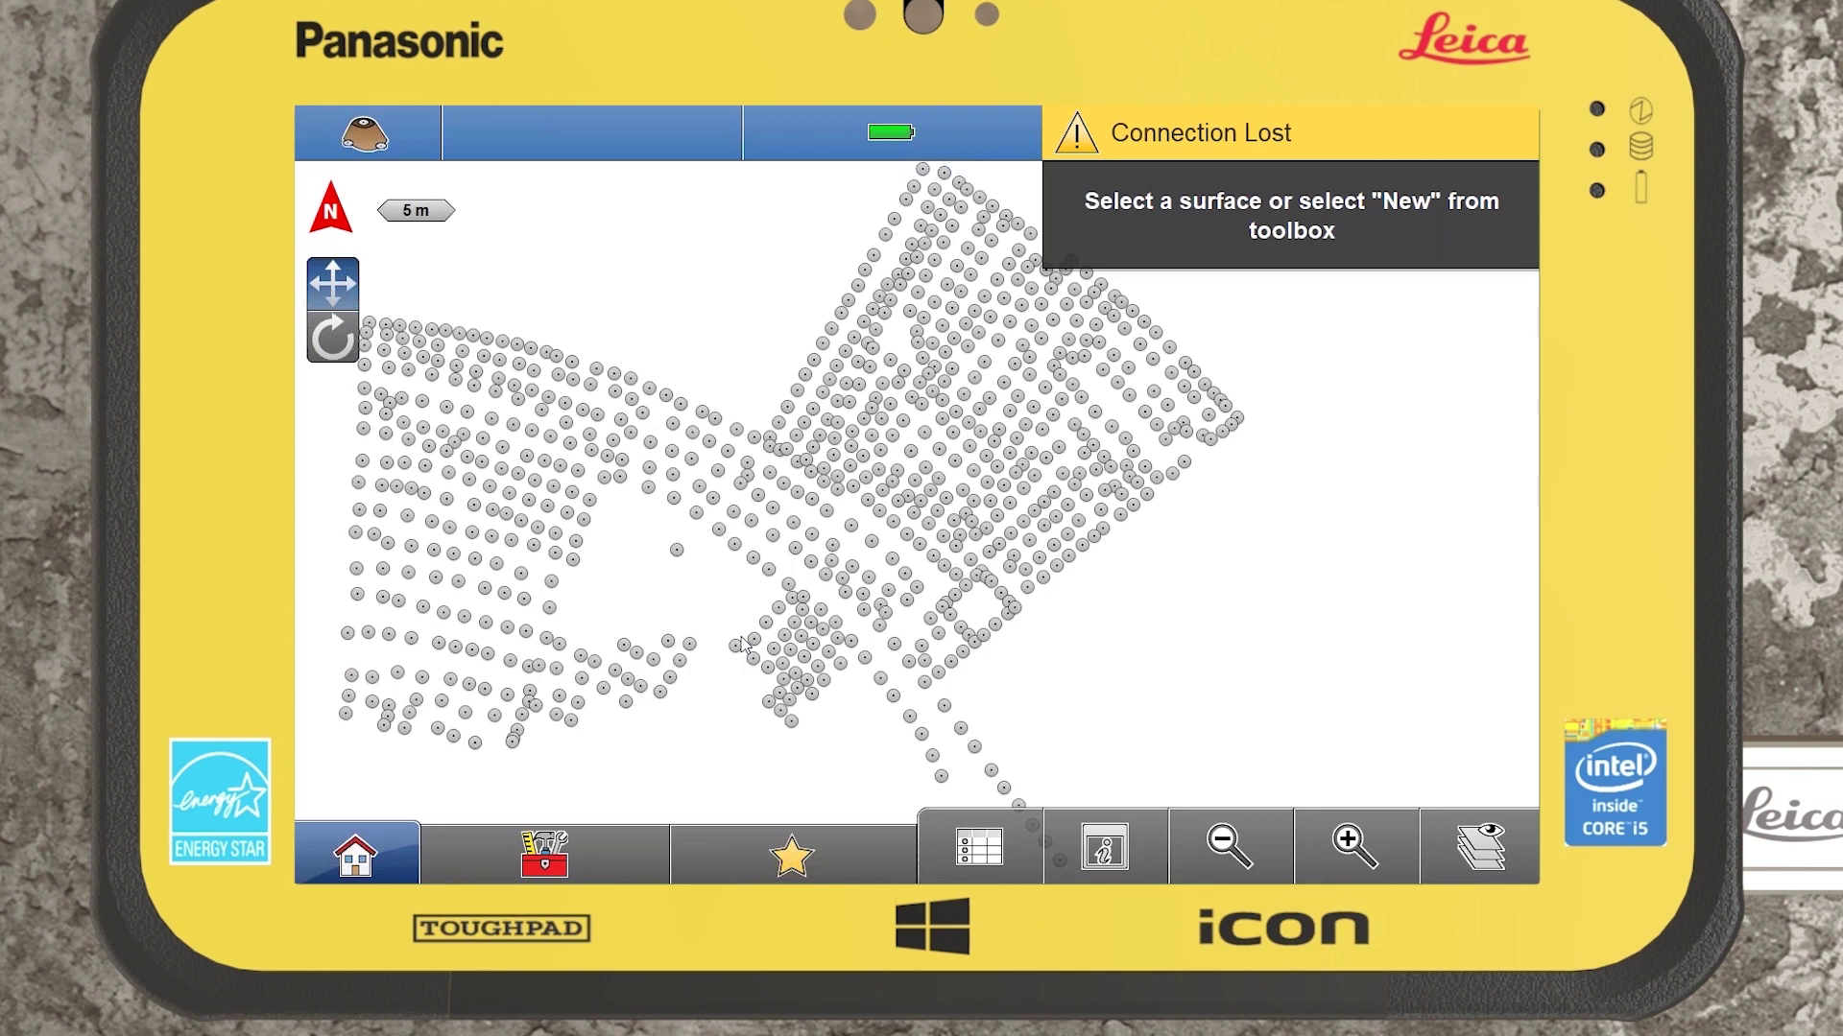
pyautogui.scroll(-1, 1037, 658)
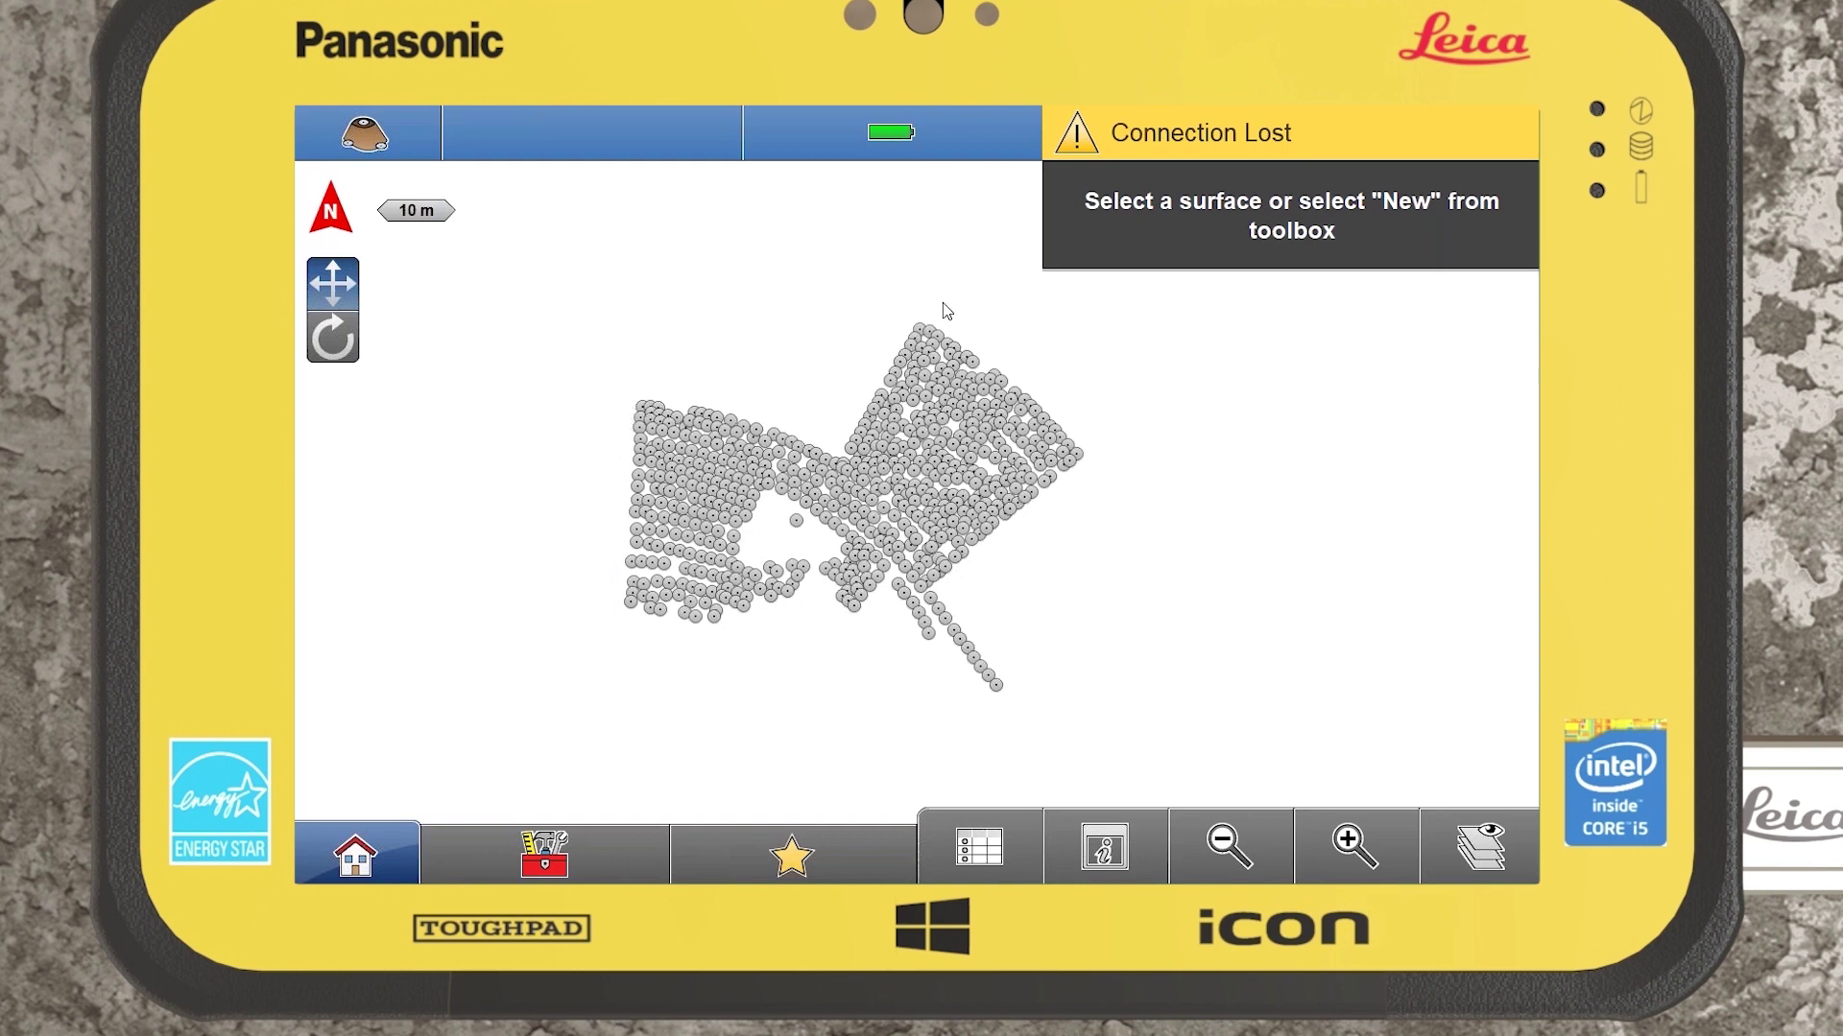
pyautogui.click(593, 865)
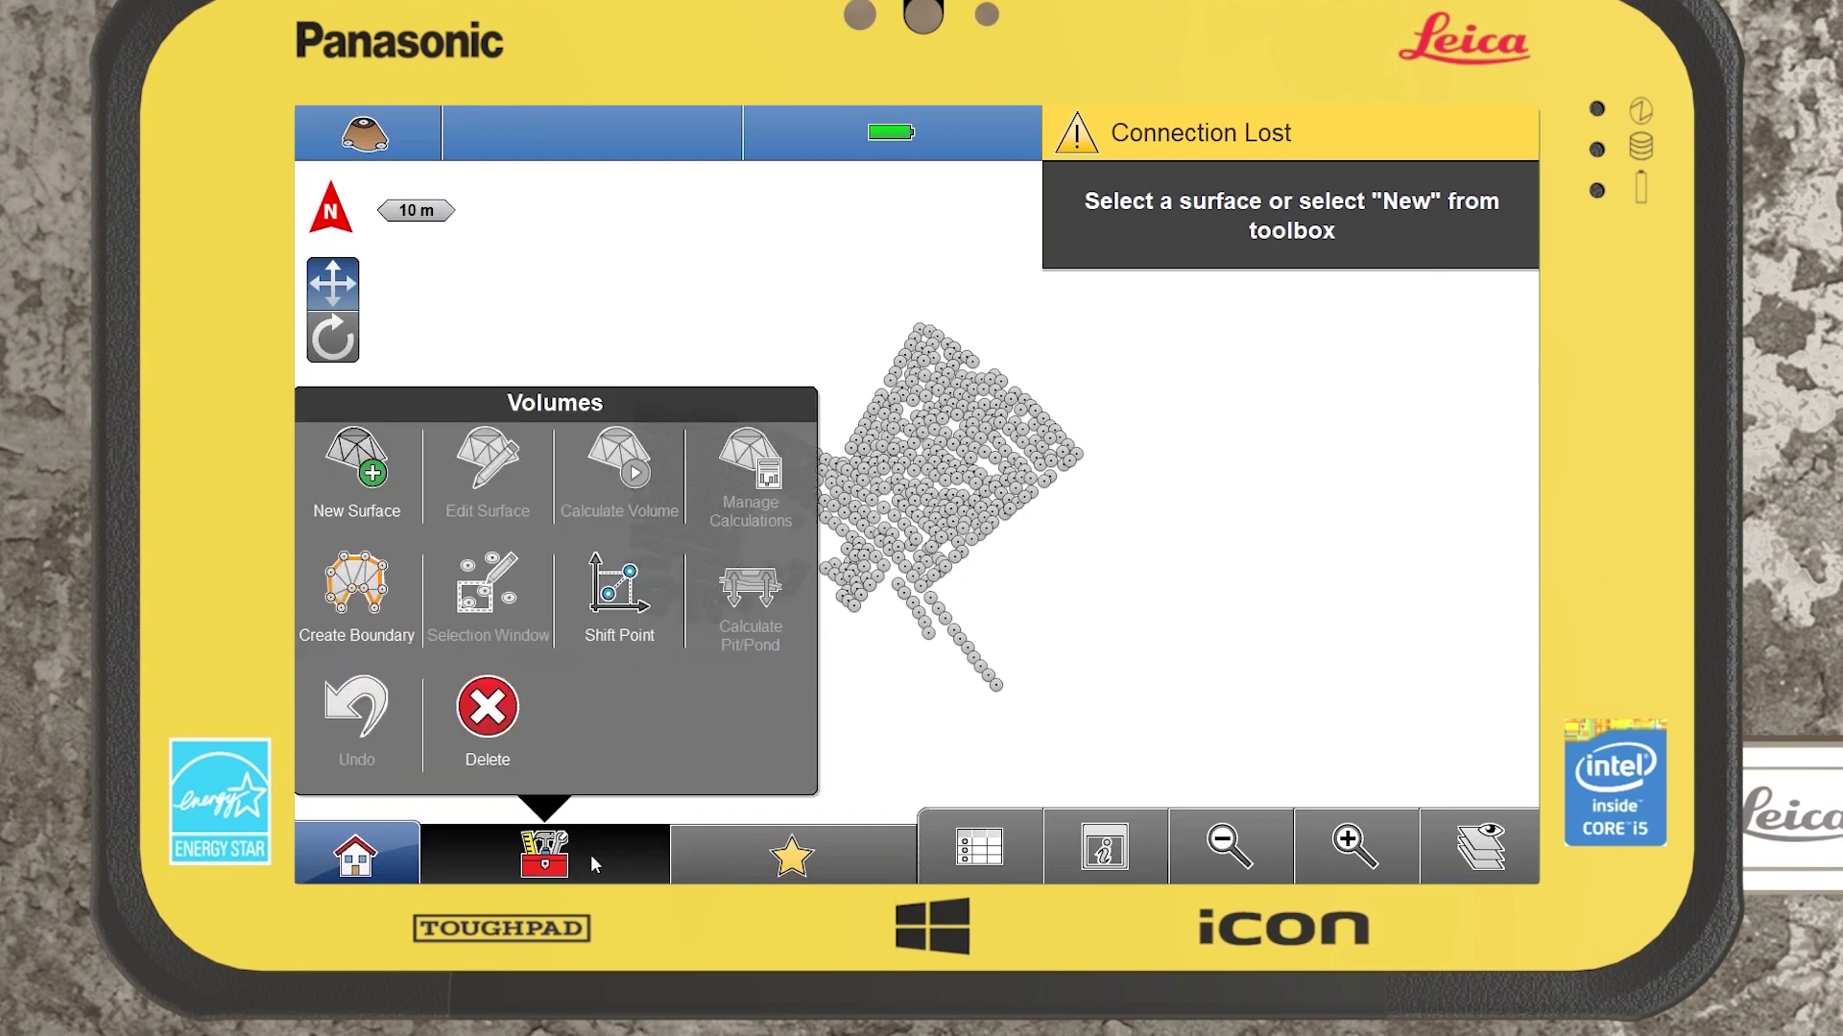
pyautogui.click(342, 485)
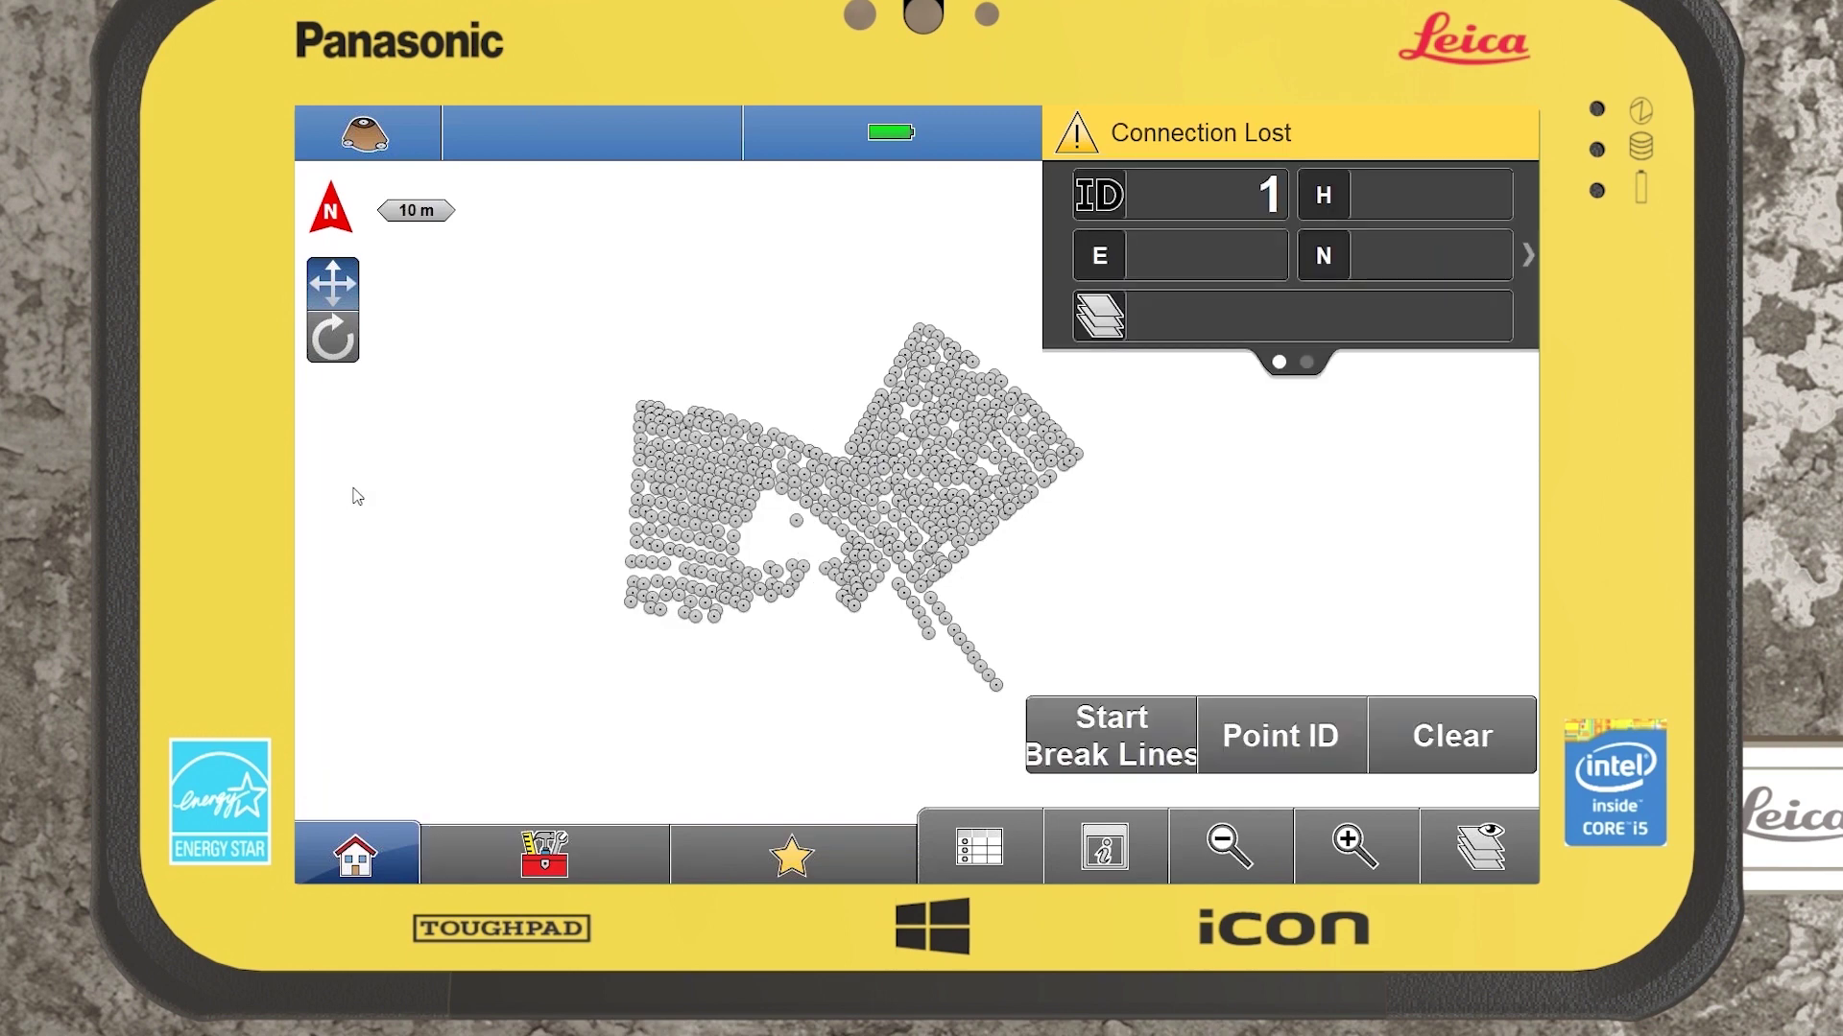
# - Add all measured points to the new surface by outlining the whole point cloud with a polygonal selection window
pyautogui.click(582, 846)
pyautogui.click(472, 626)
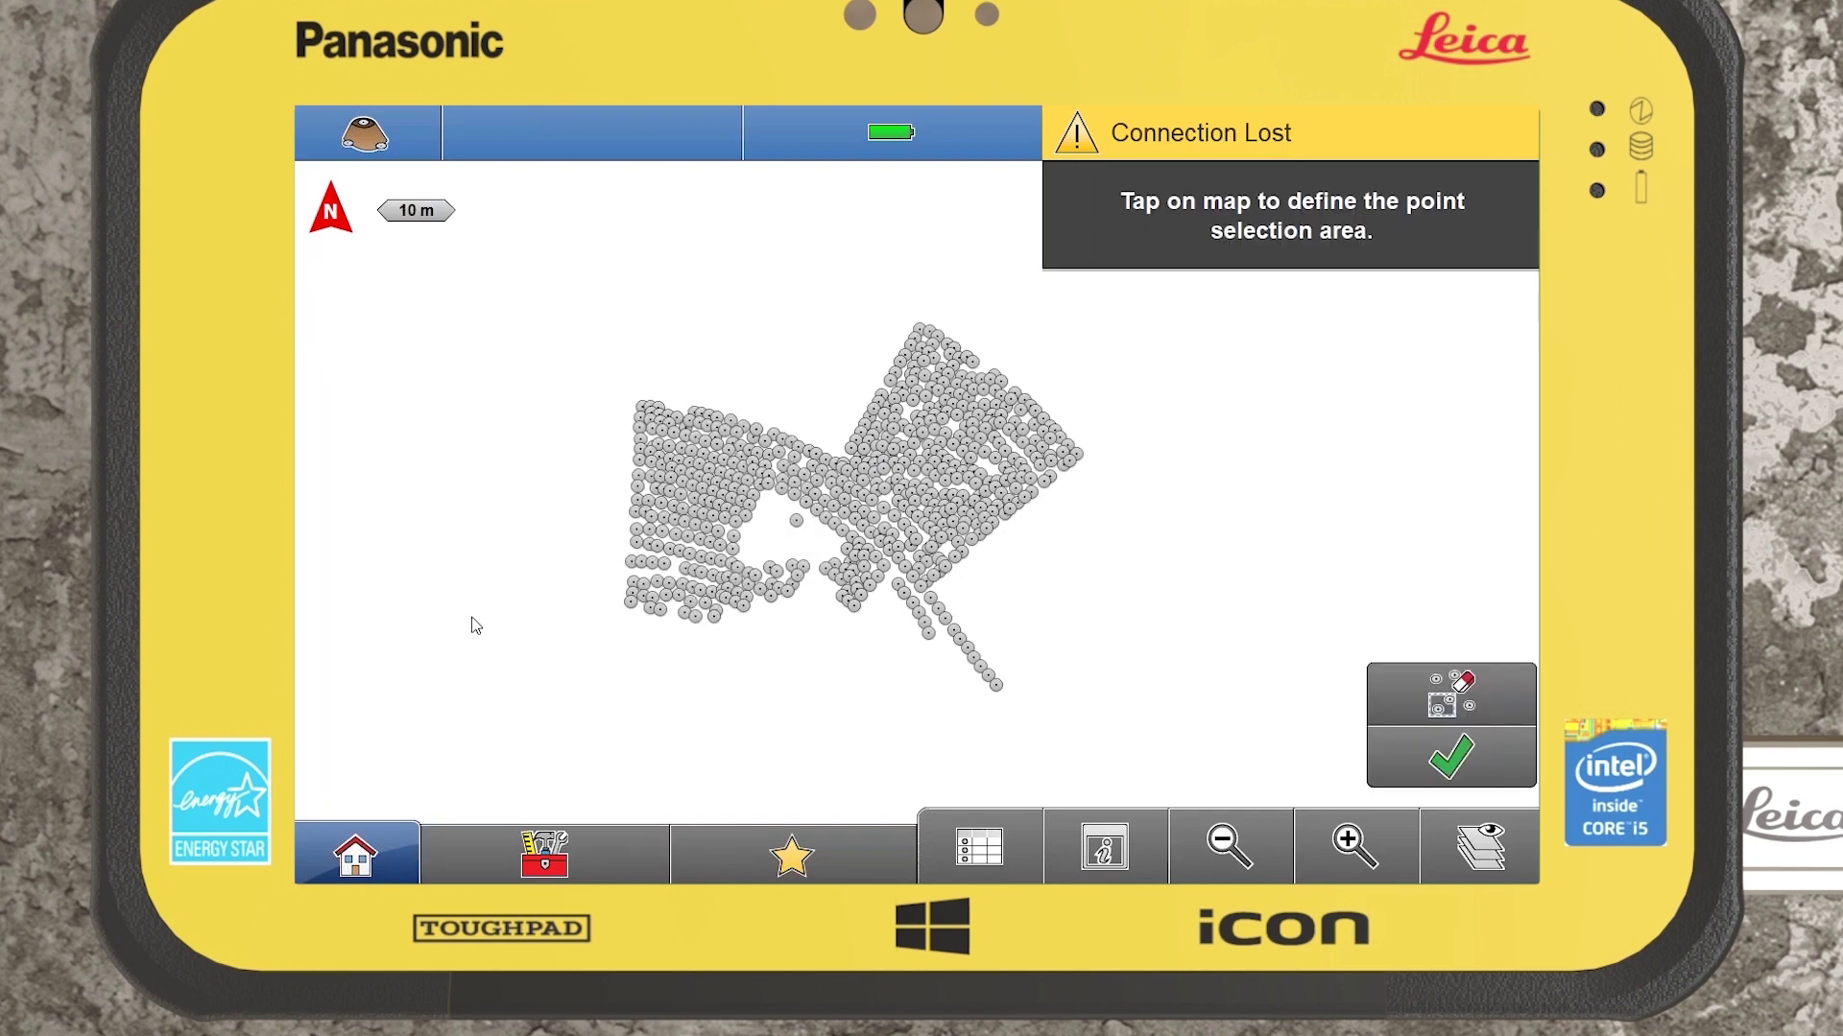
pyautogui.click(544, 656)
pyautogui.click(543, 484)
pyautogui.click(708, 327)
pyautogui.click(773, 299)
pyautogui.click(916, 284)
pyautogui.click(1049, 319)
pyautogui.click(1147, 437)
pyautogui.click(1113, 635)
pyautogui.click(996, 739)
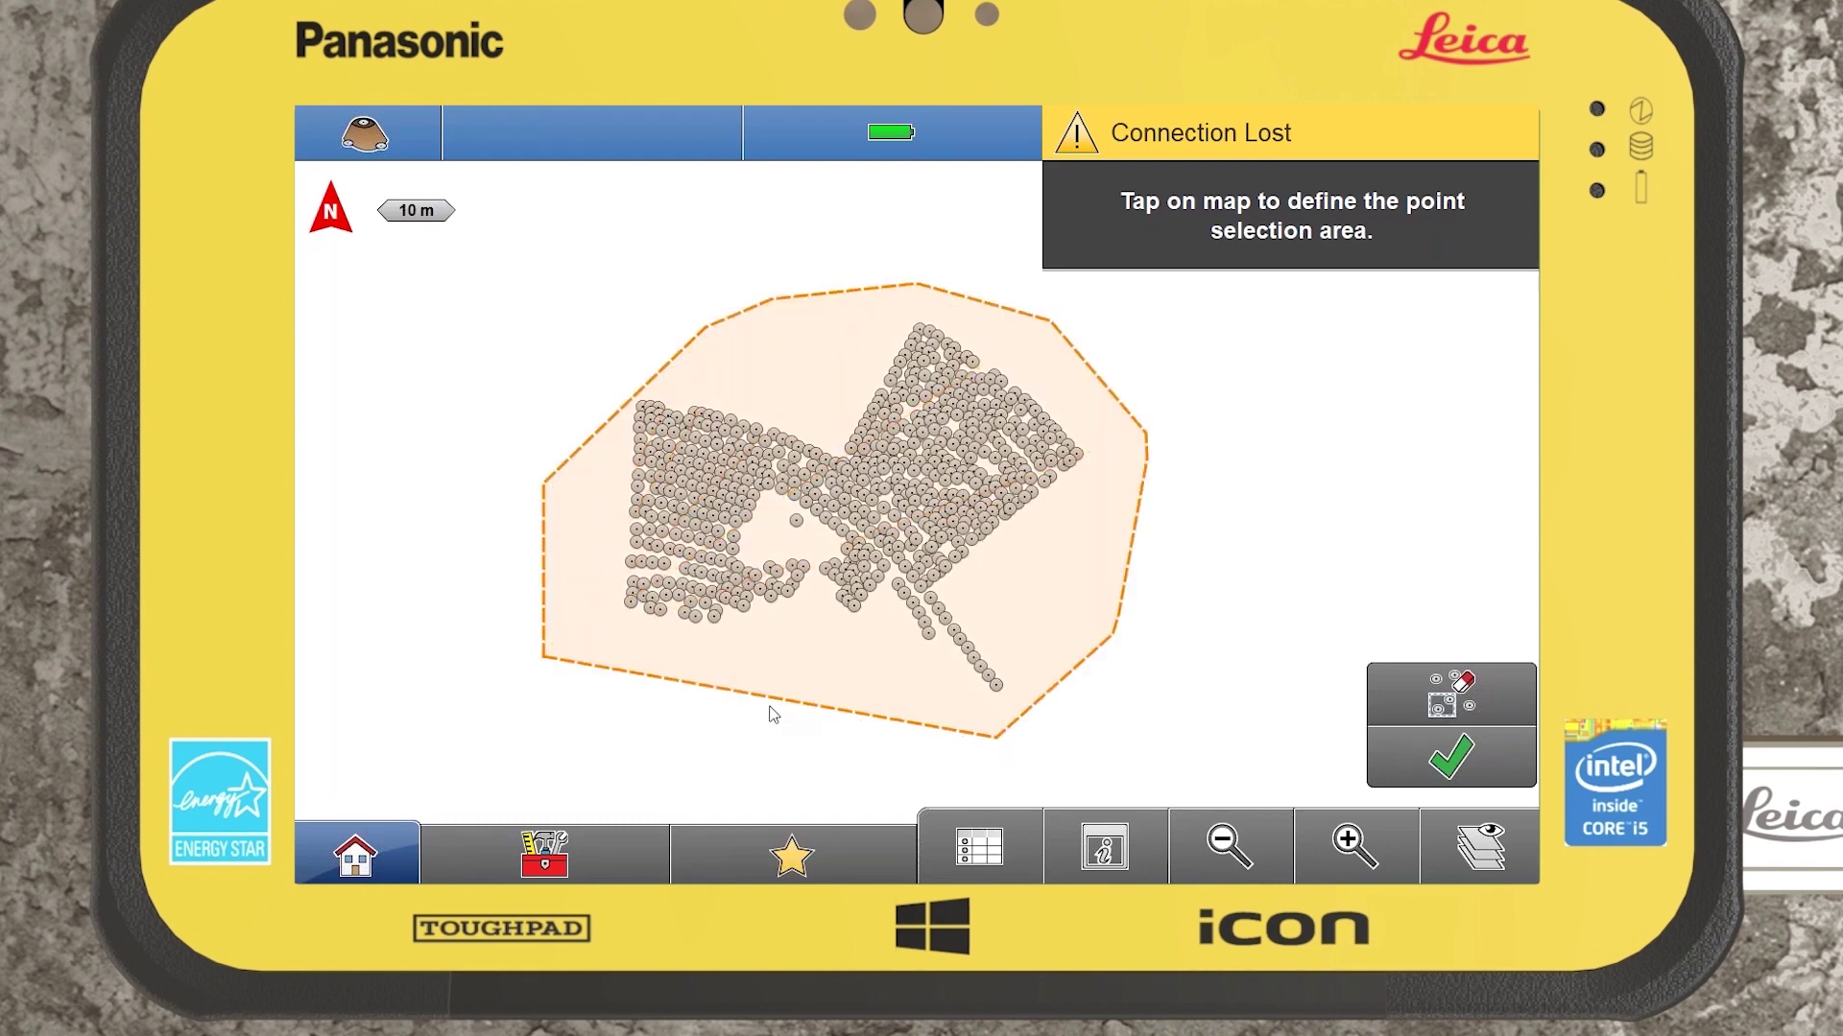
pyautogui.click(1460, 762)
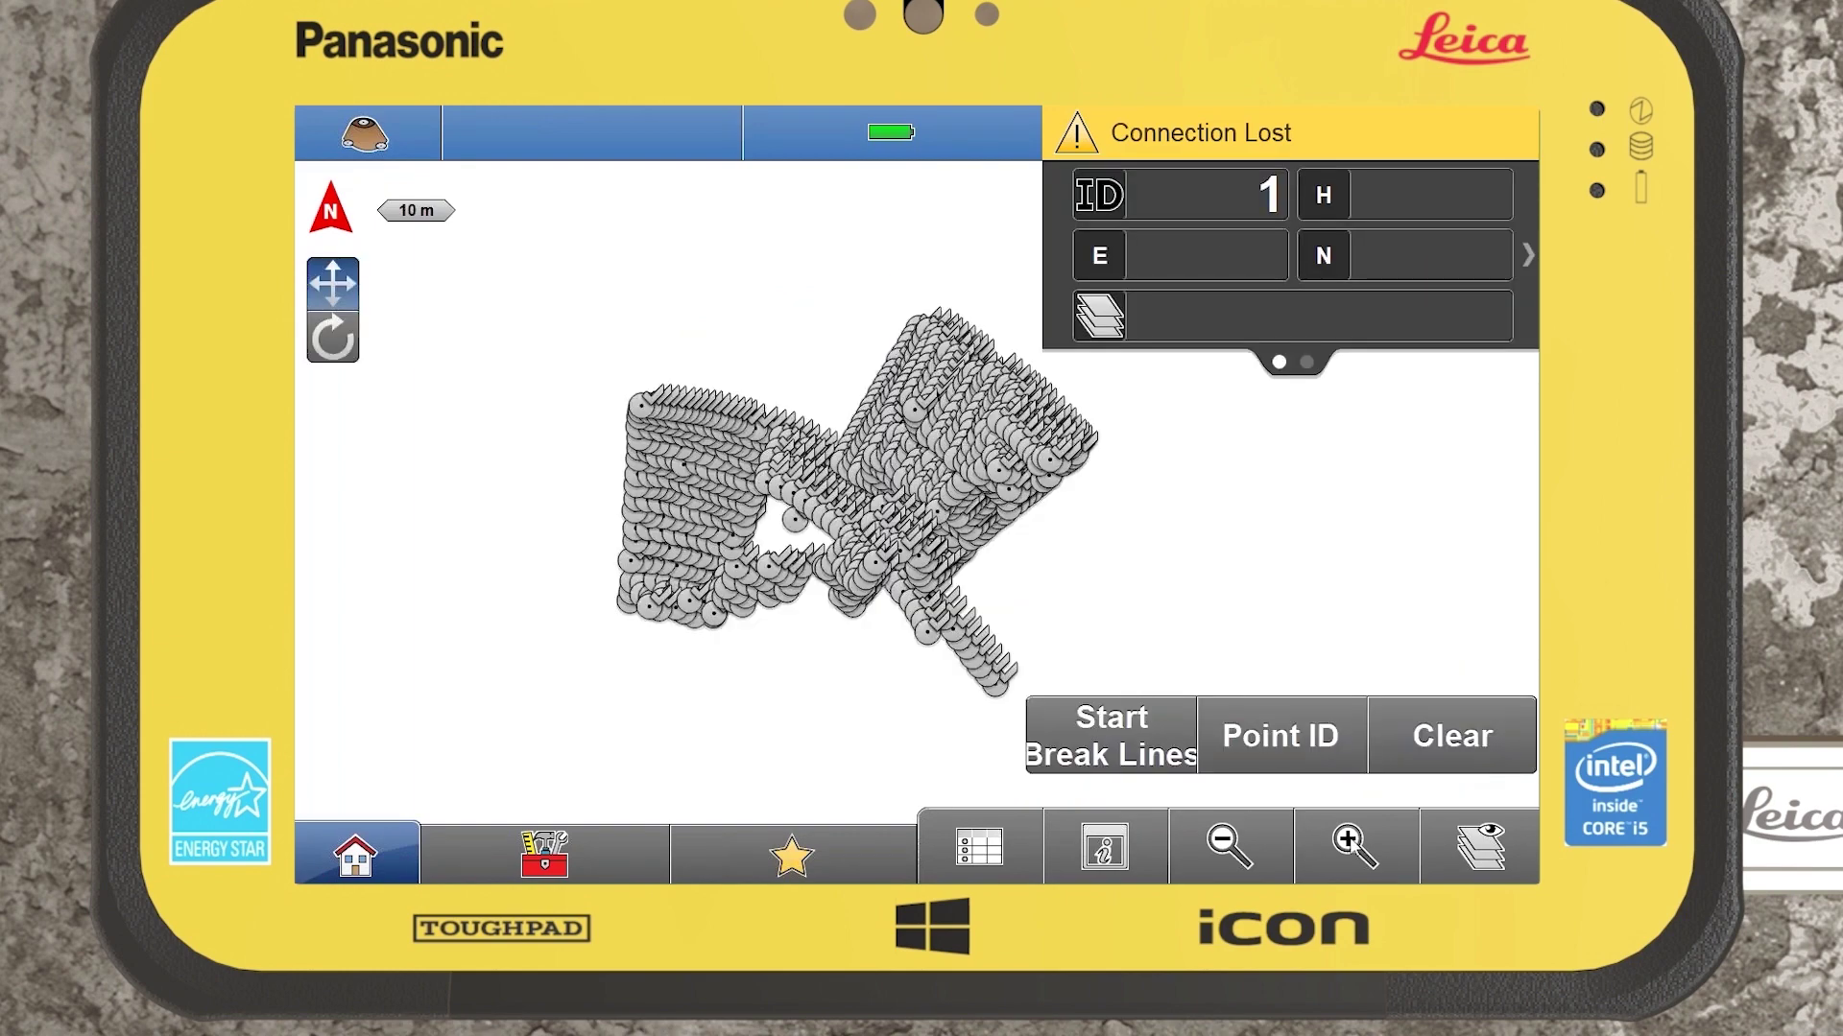
# - End the surface and save it as Slab as-built in the project's References folder
pyautogui.click(1353, 845)
pyautogui.click(1232, 843)
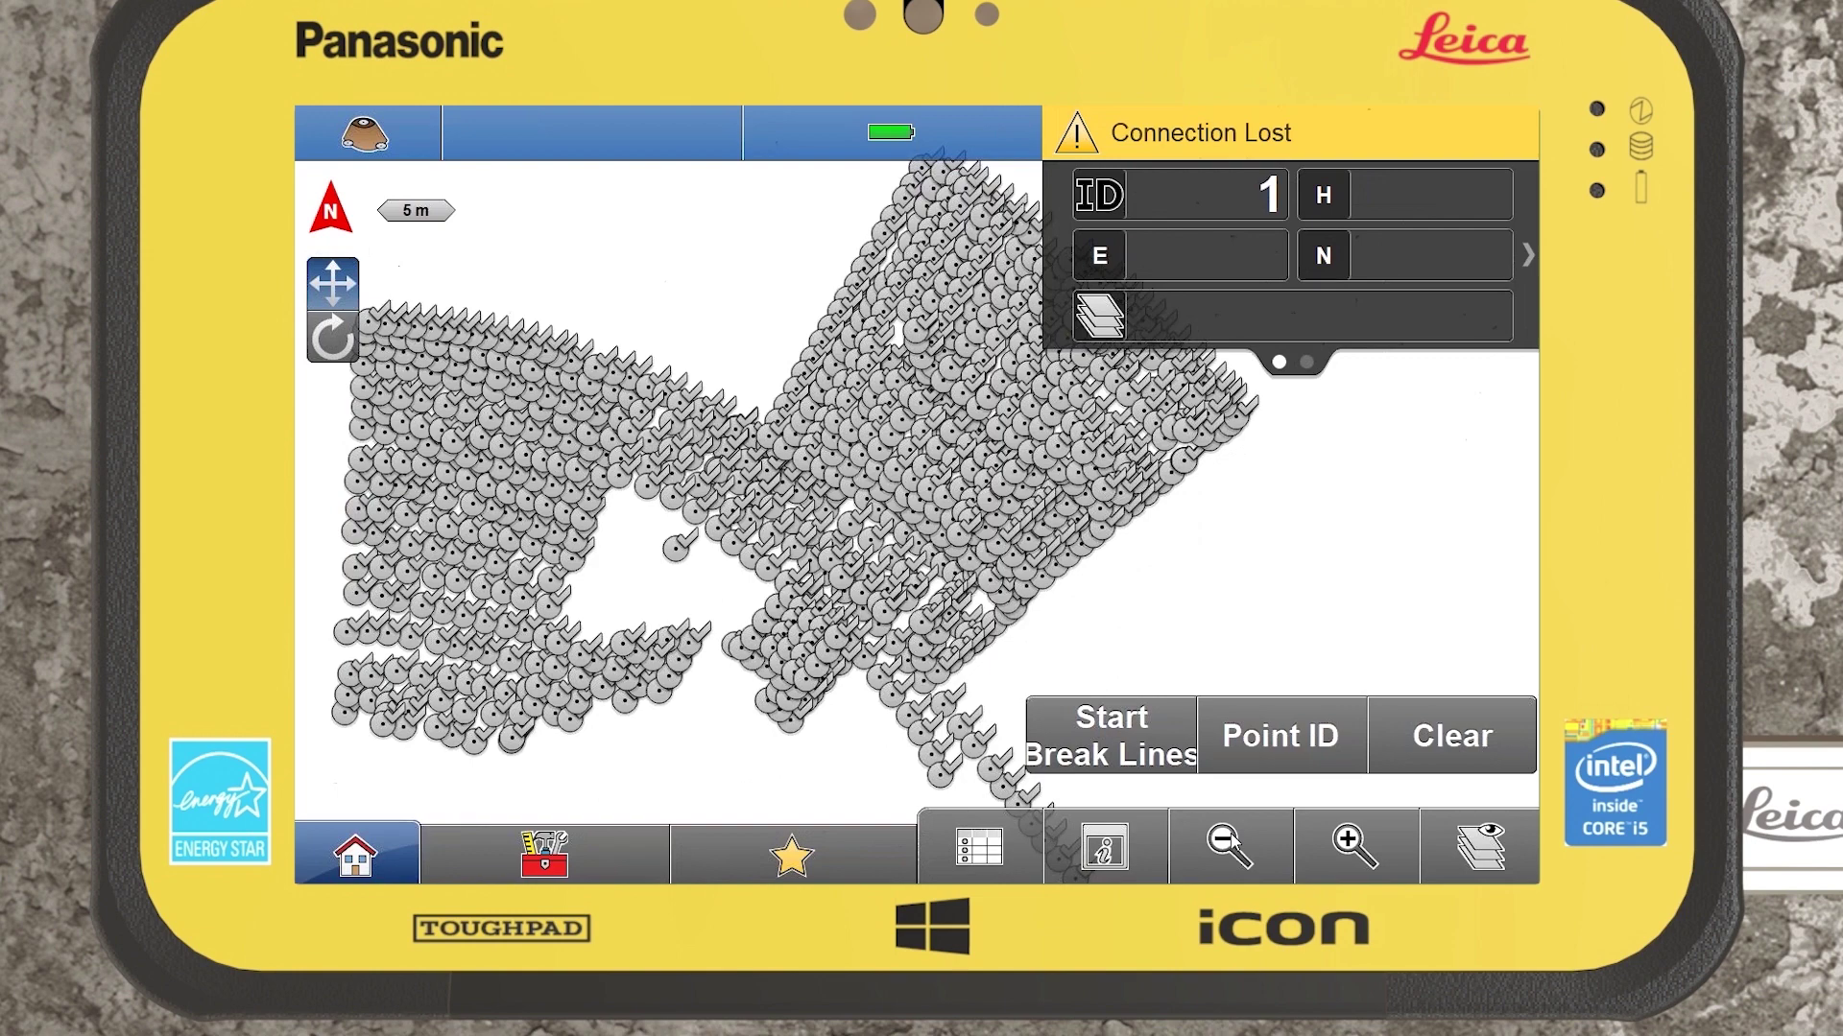
pyautogui.click(1231, 842)
pyautogui.click(614, 833)
pyautogui.click(309, 459)
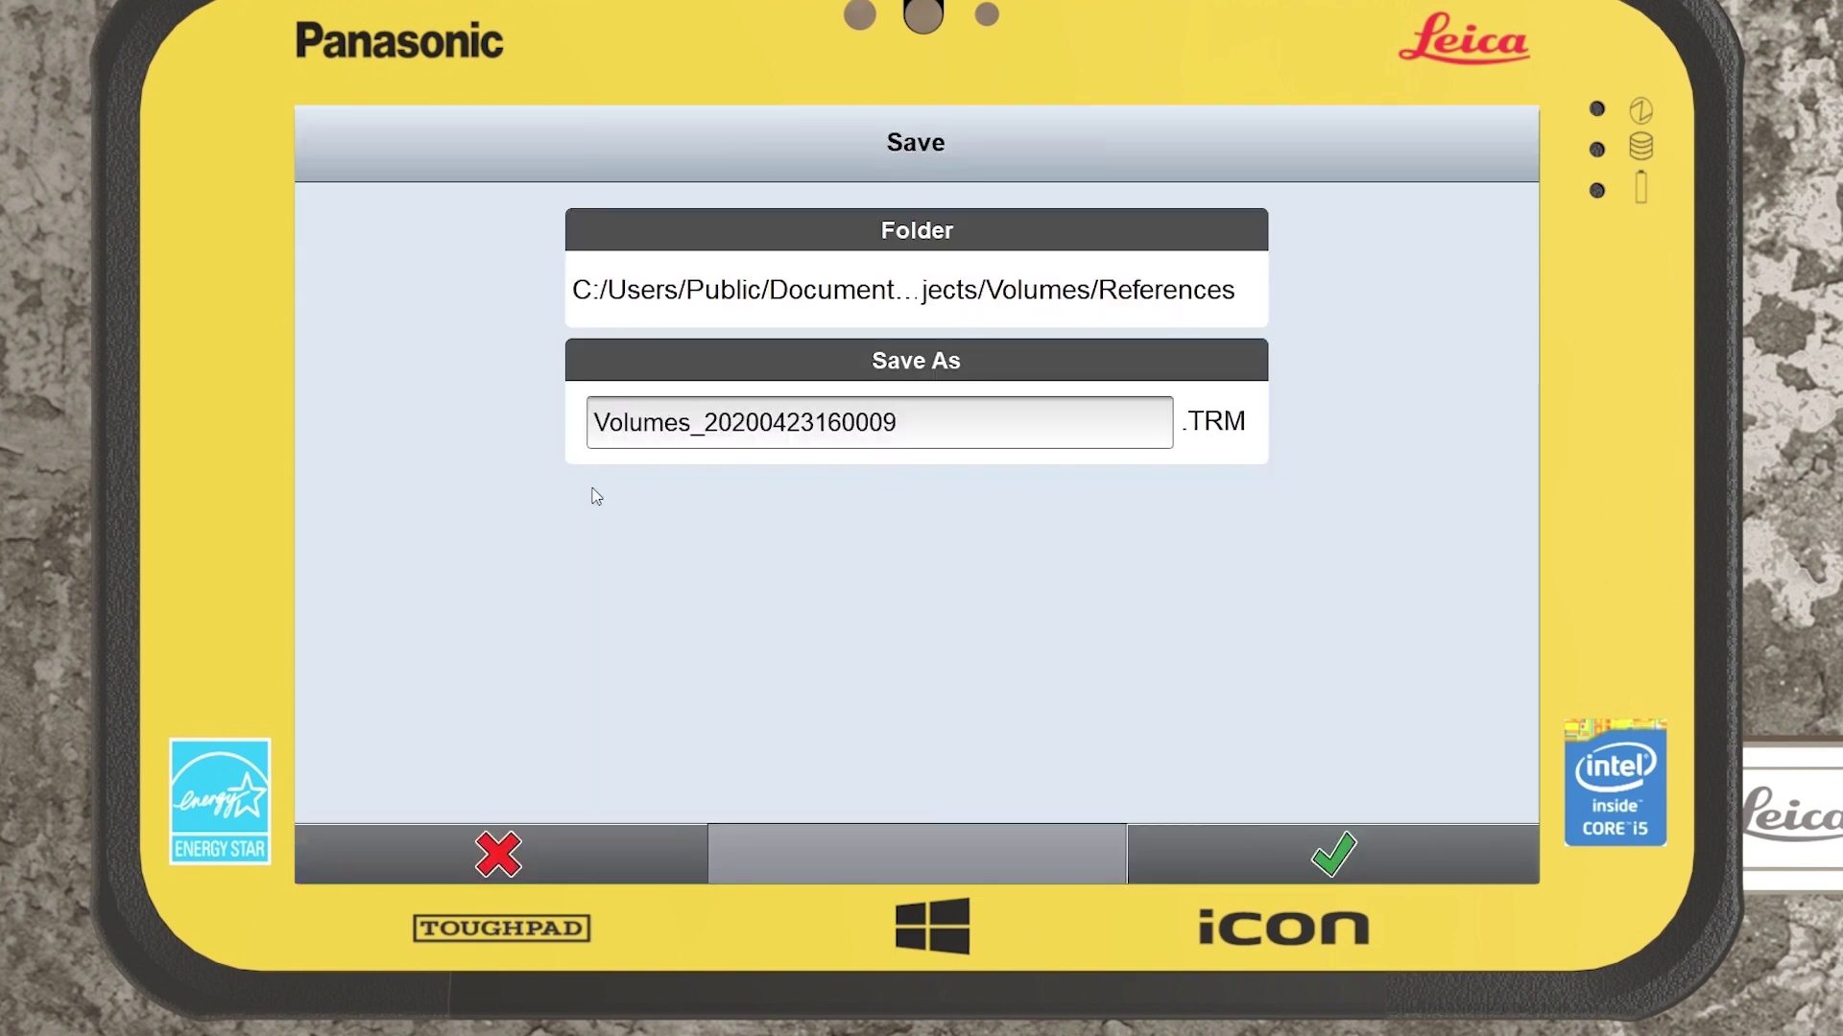
pyautogui.click(938, 420)
pyautogui.write('Slab')
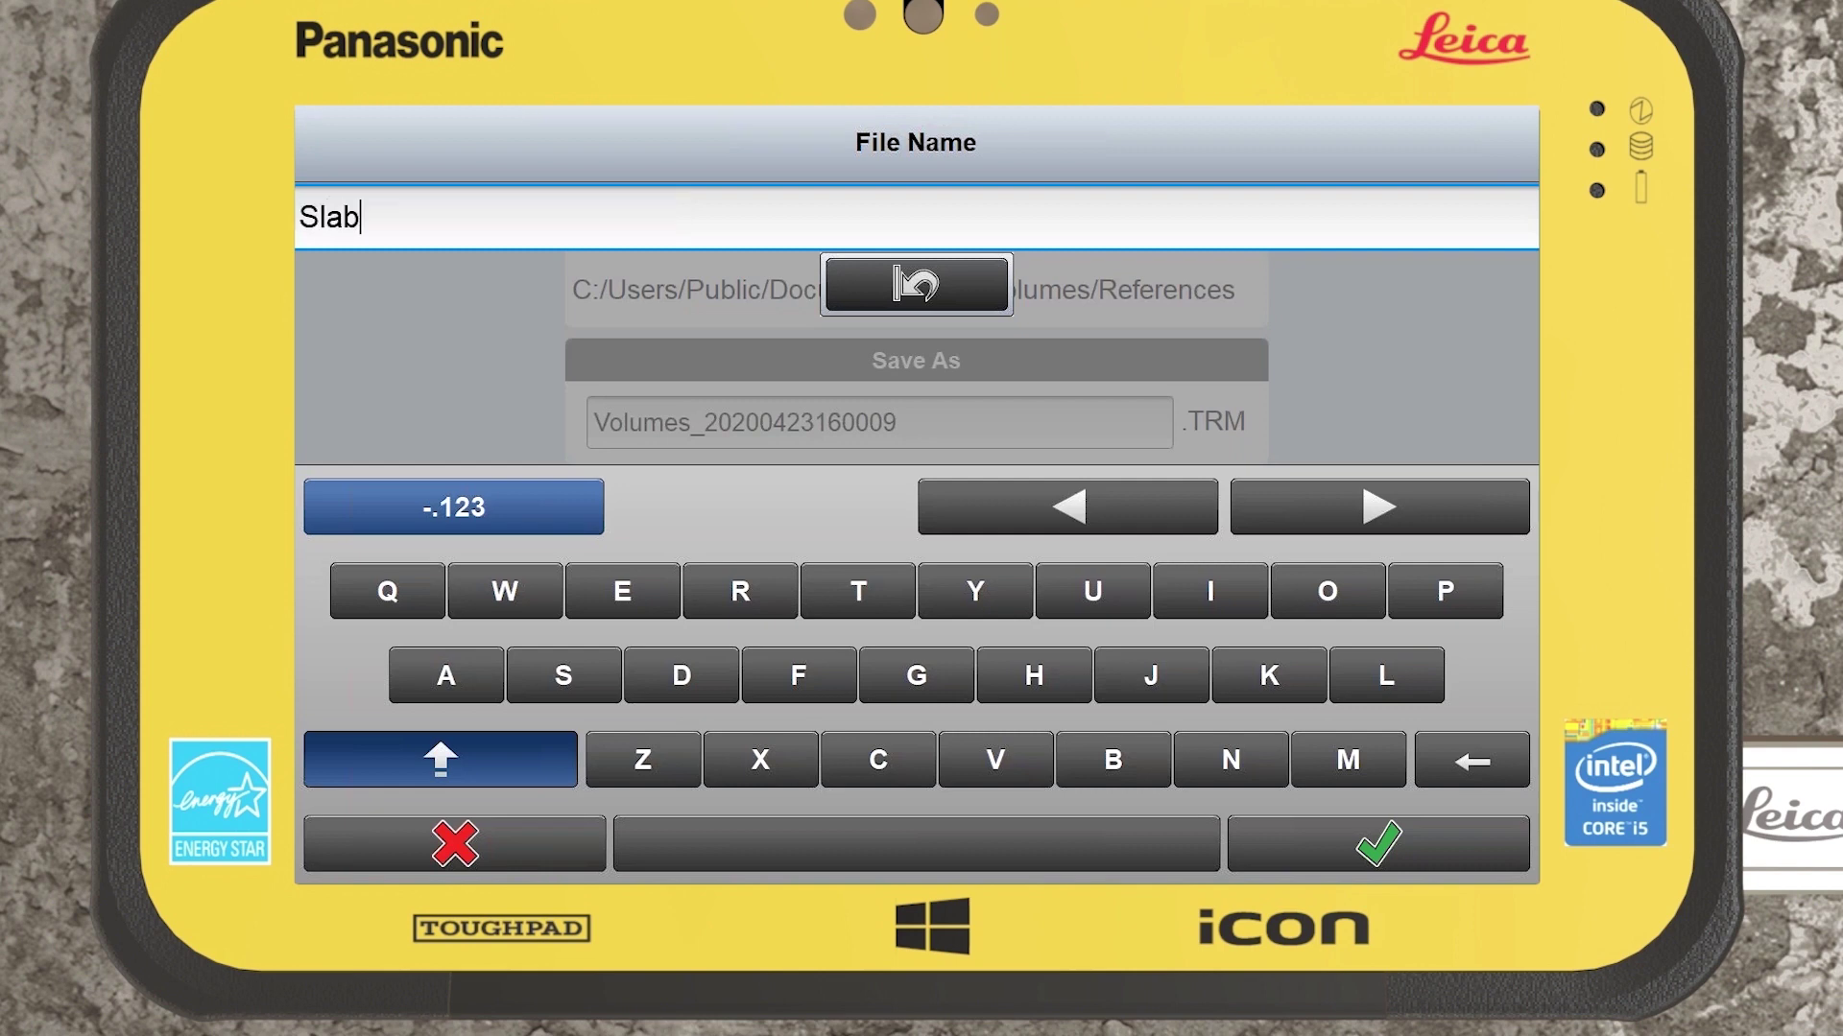
pyautogui.write(' as-built')
pyautogui.click(1374, 845)
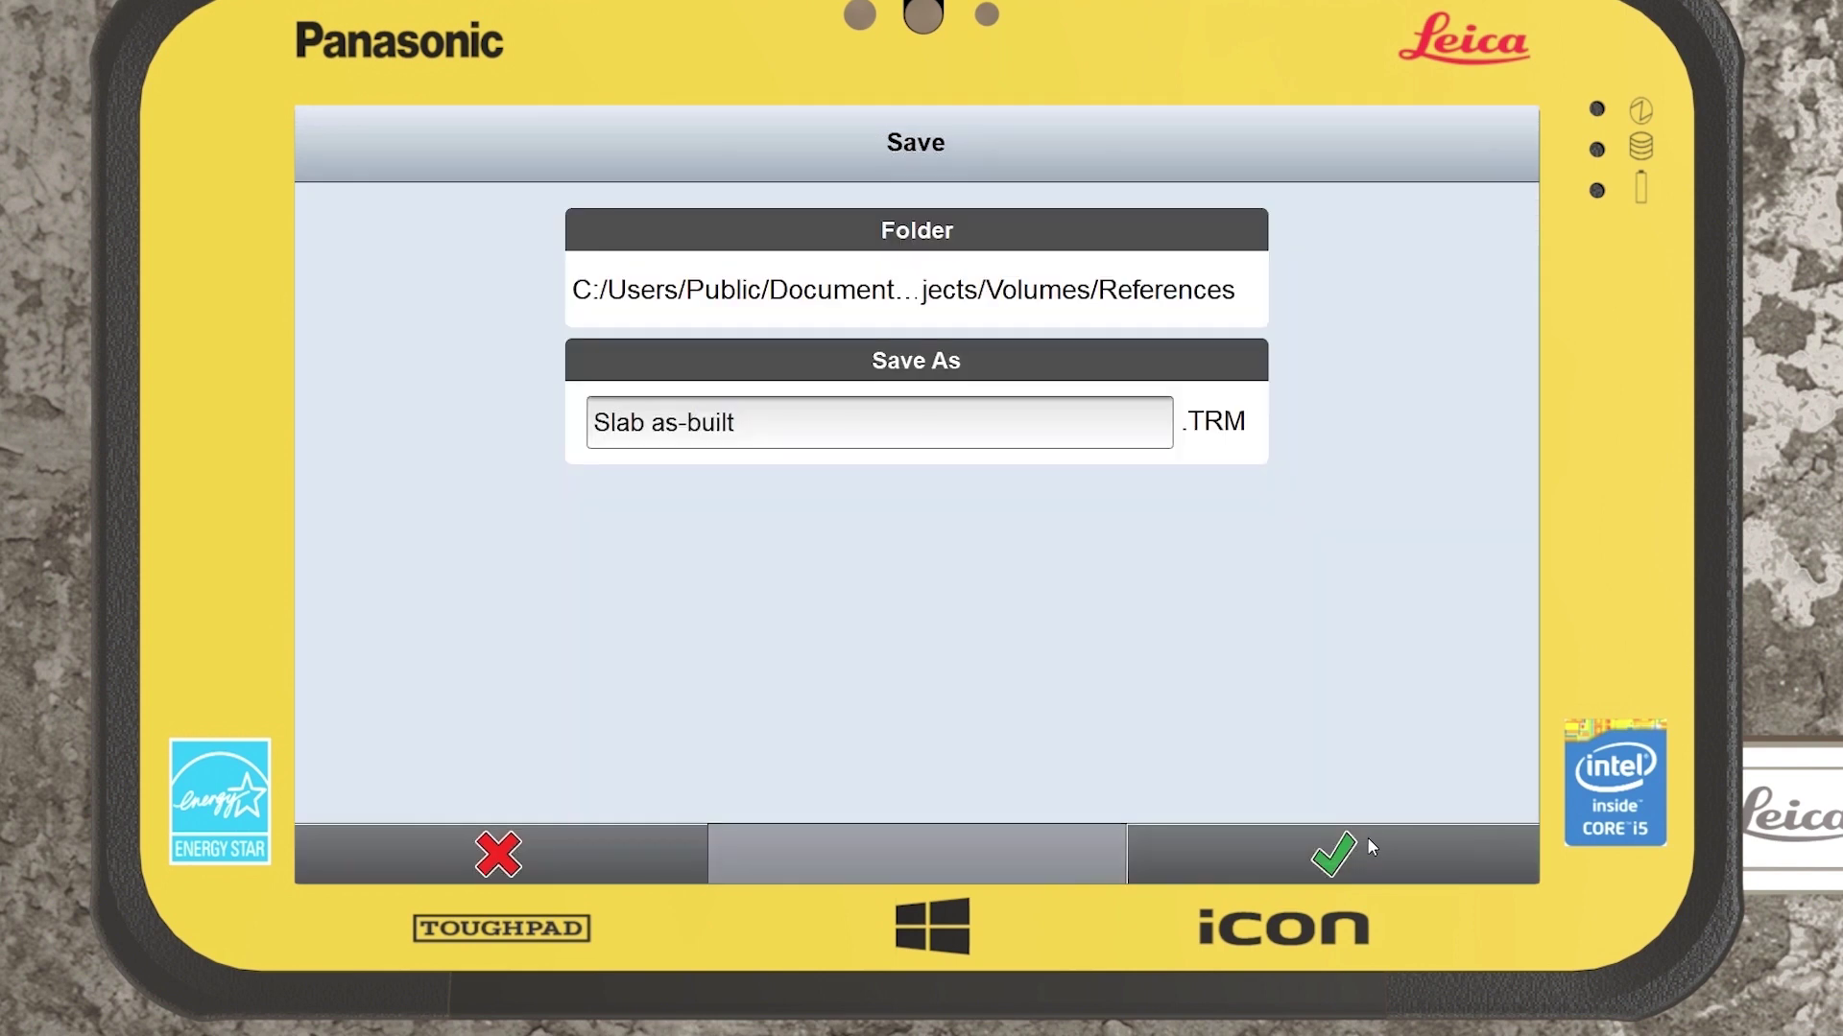
pyautogui.click(1353, 841)
# - Save the Slab as-built surface and calculate its Surface to Elevation volume against a reference elevation of 55.985 m
pyautogui.click(1354, 845)
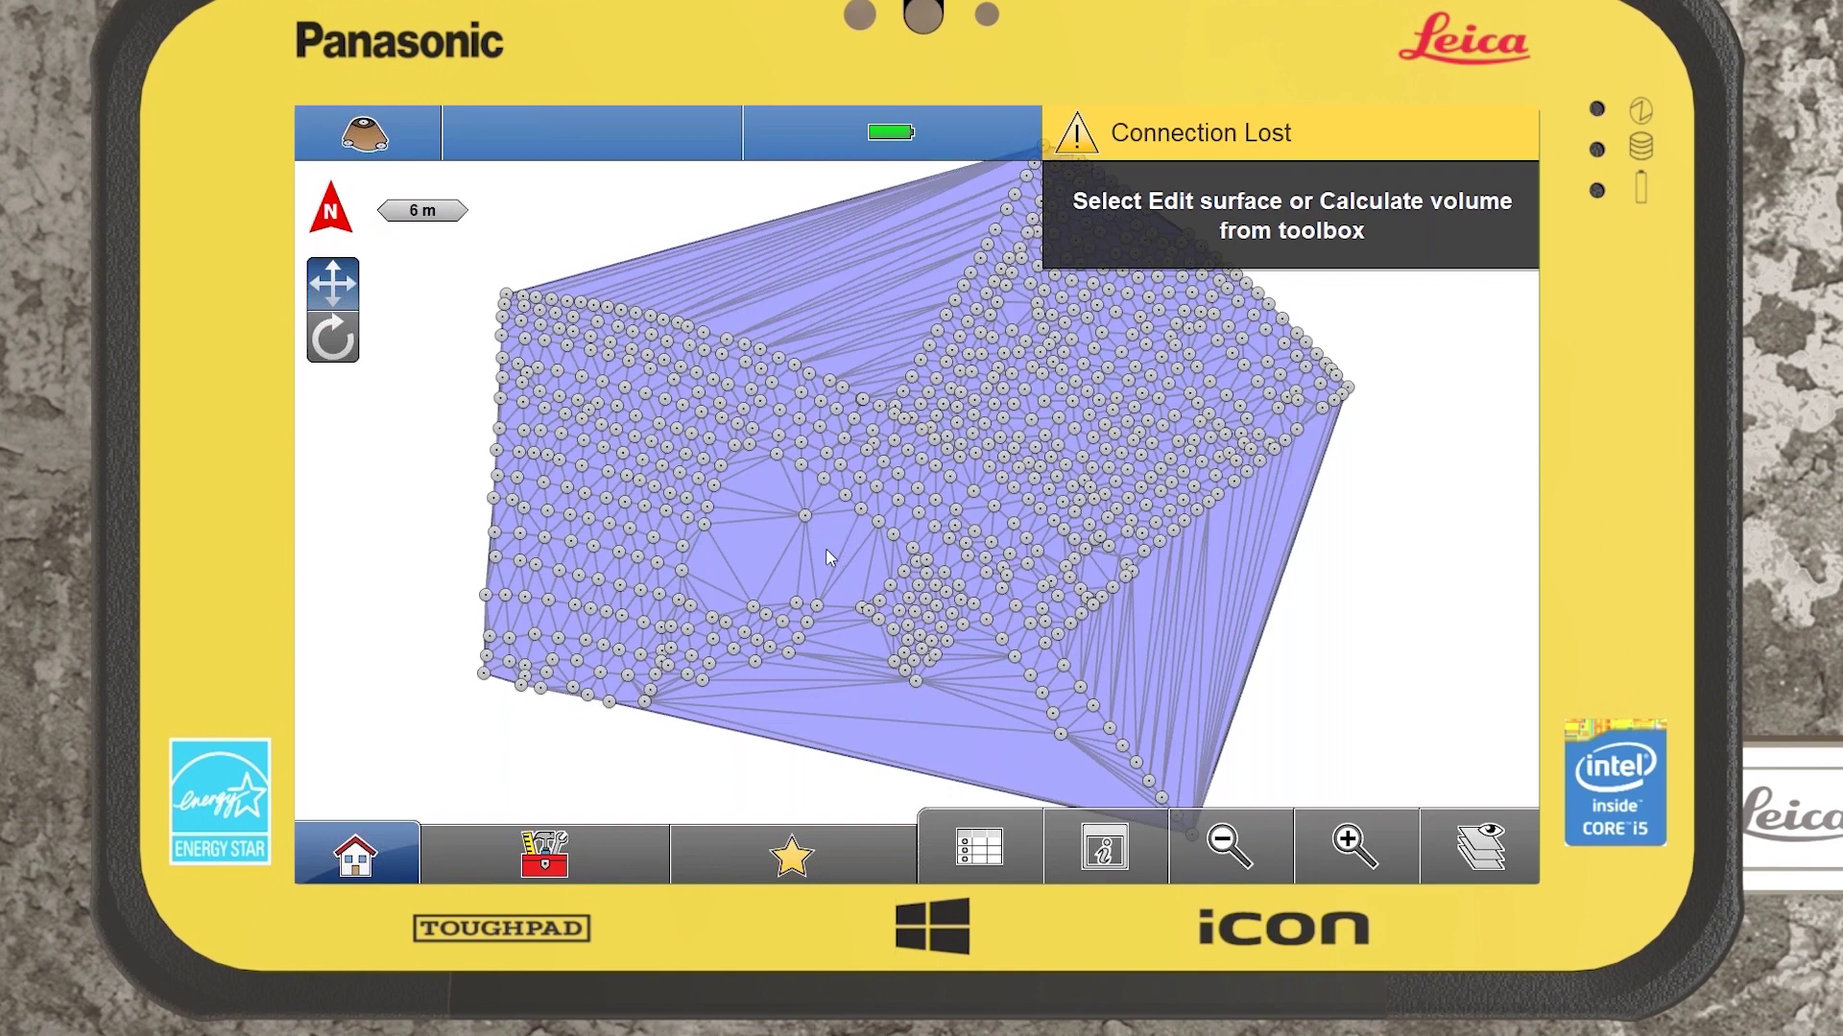
pyautogui.click(574, 832)
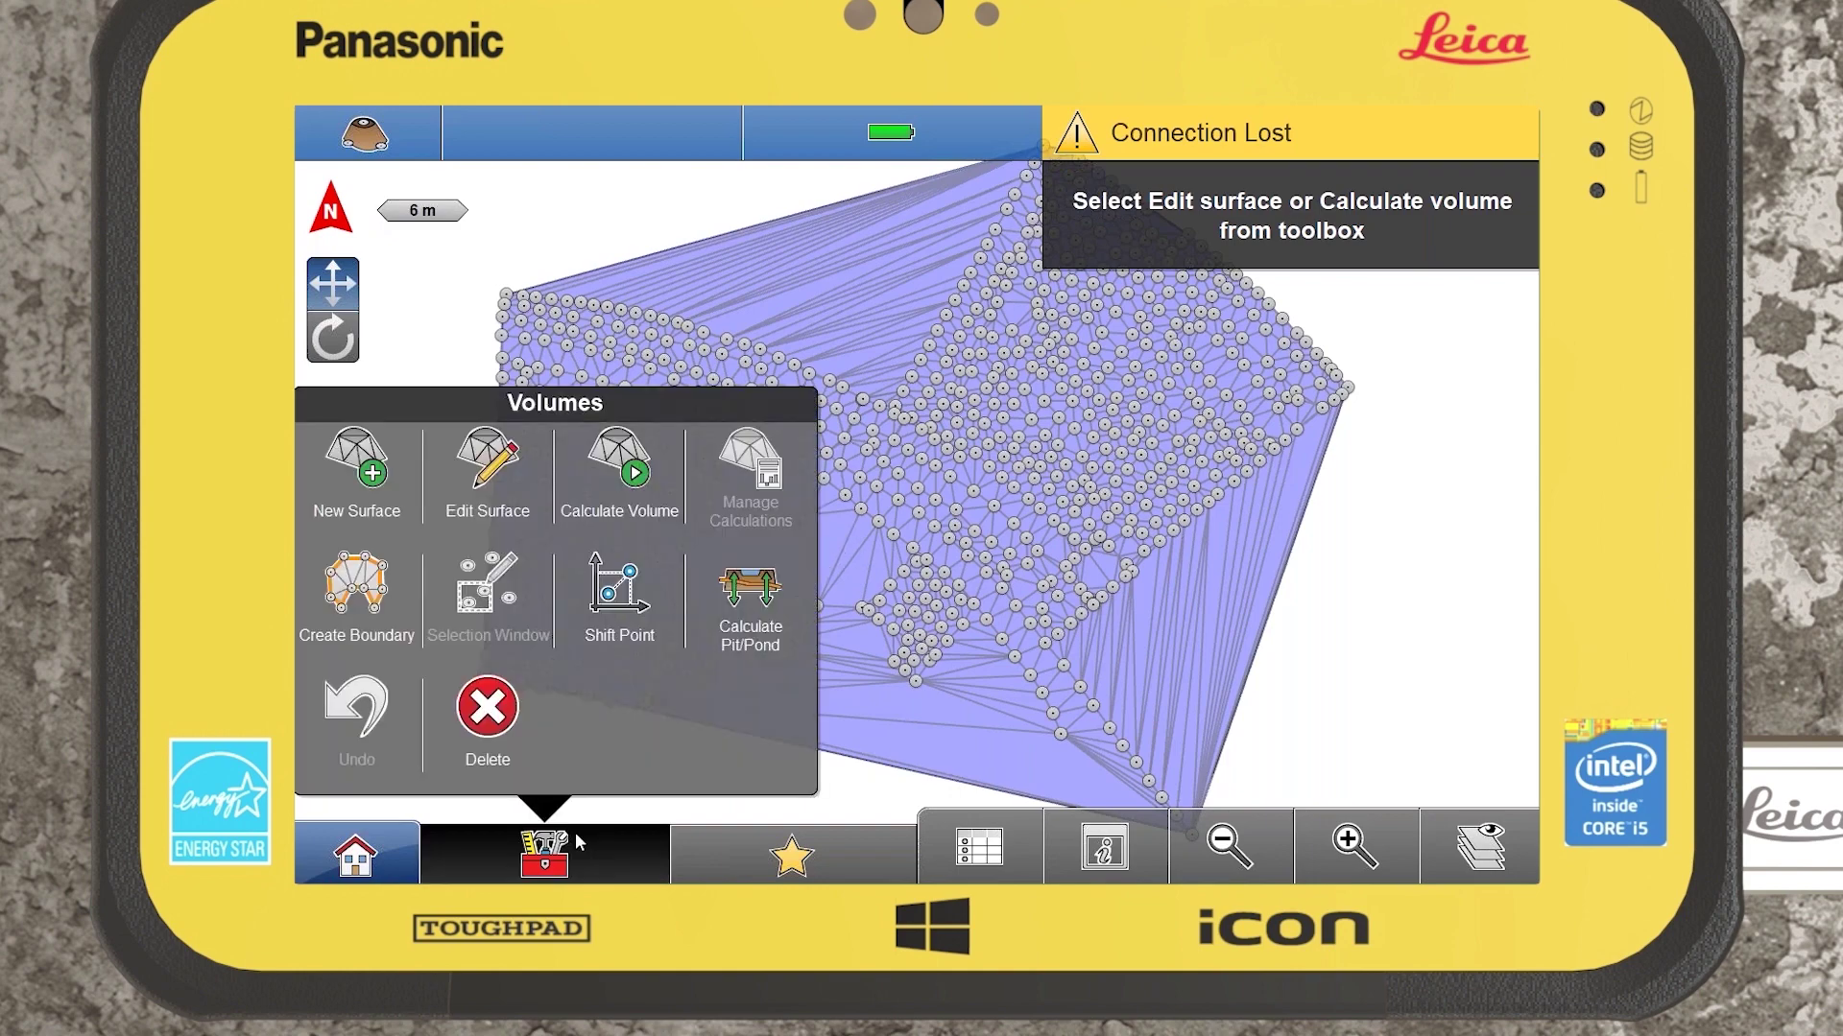
pyautogui.click(620, 468)
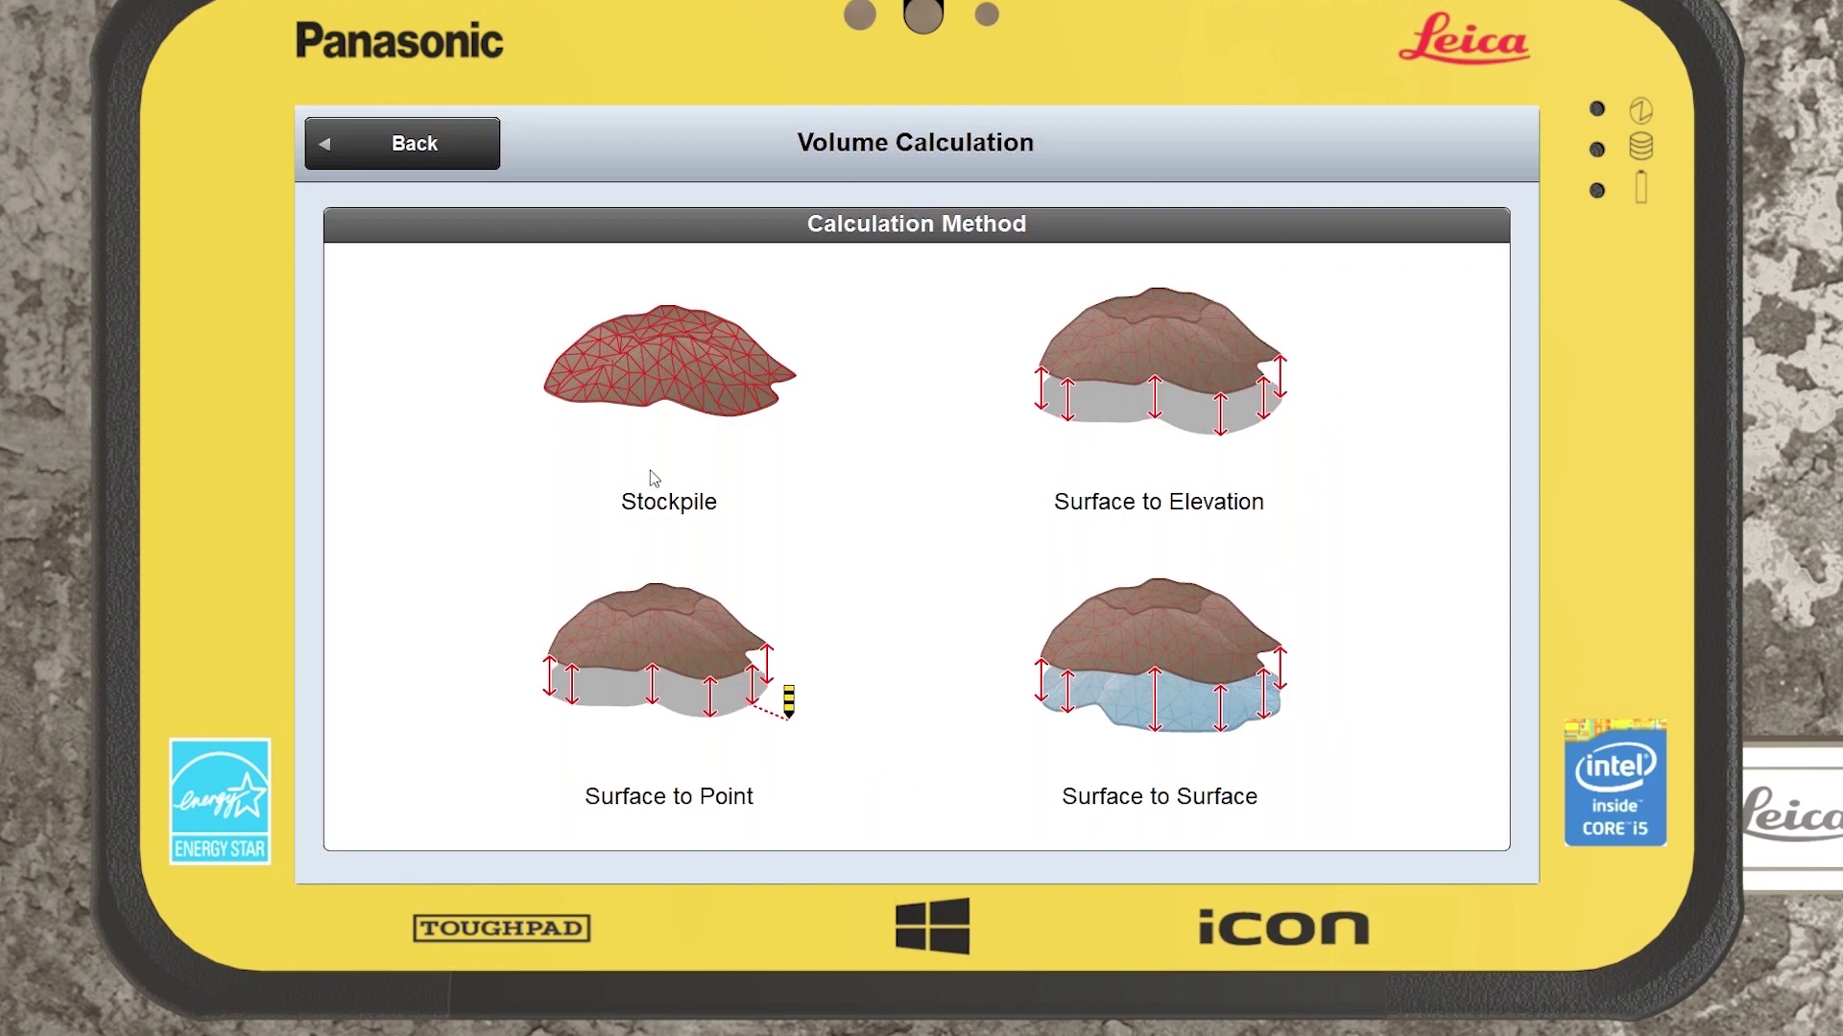
pyautogui.click(1147, 363)
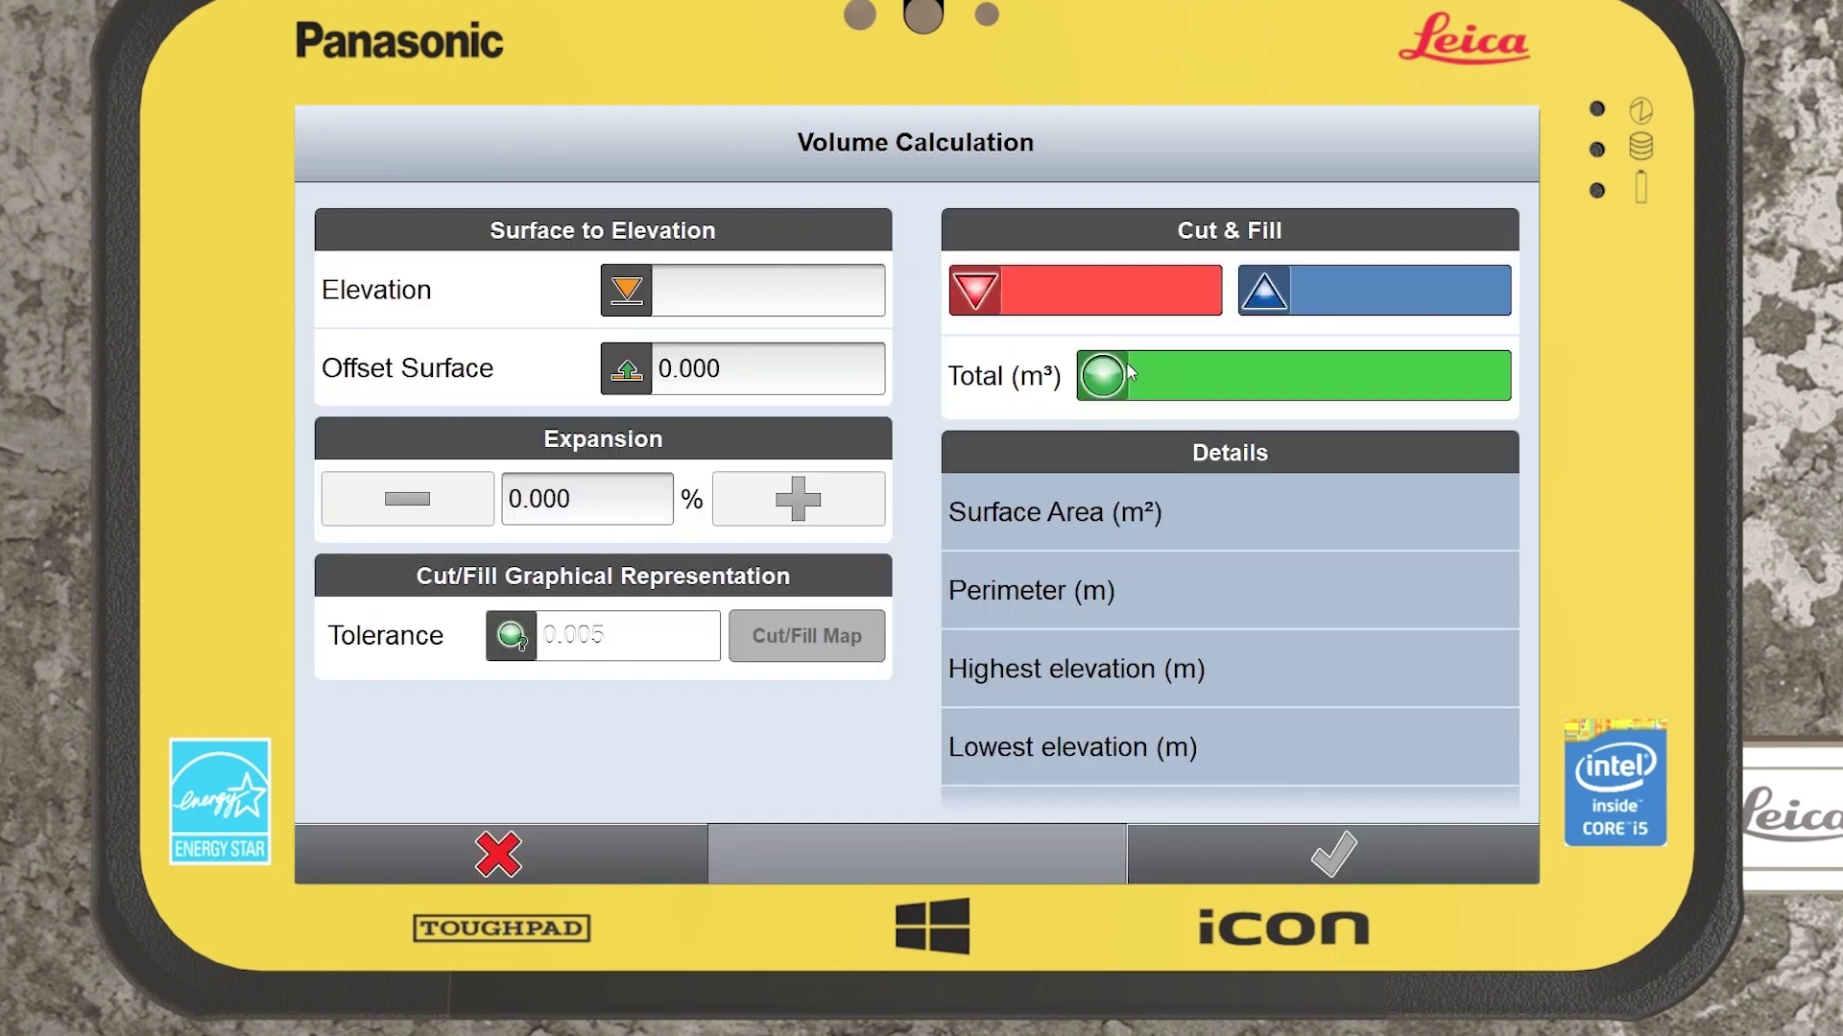
pyautogui.click(767, 279)
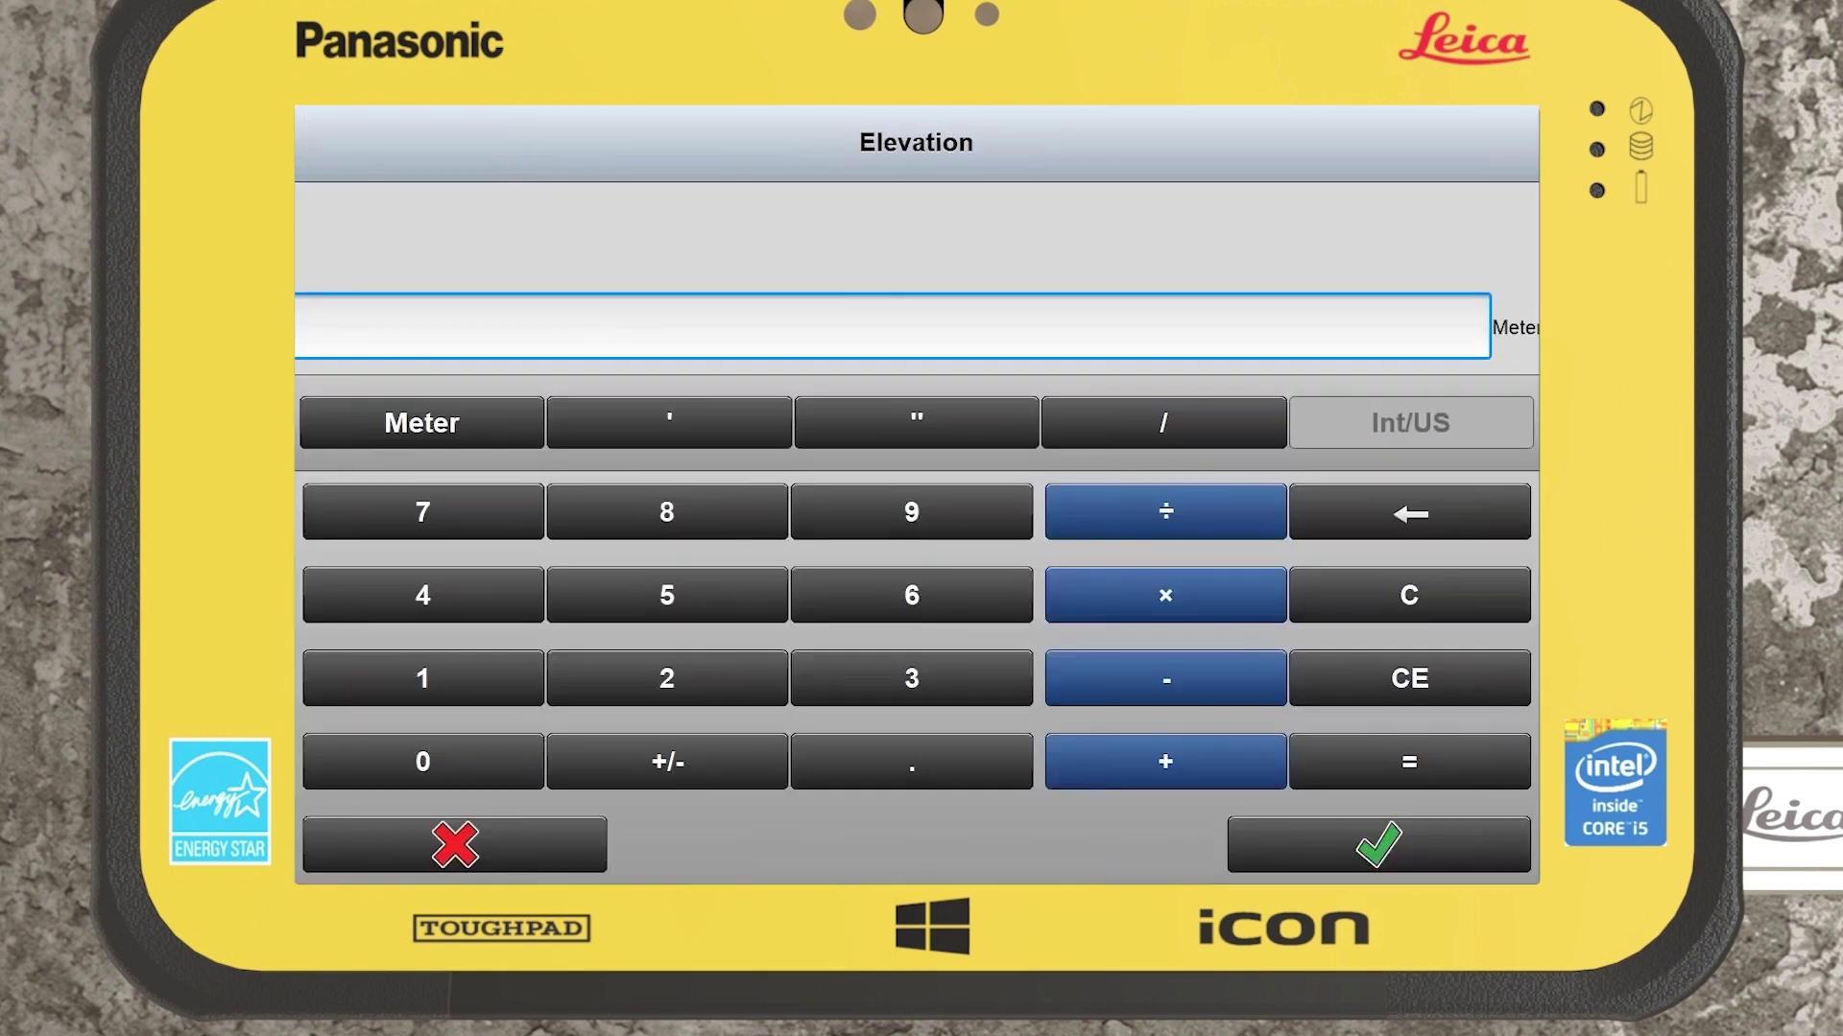
pyautogui.write('55.9')
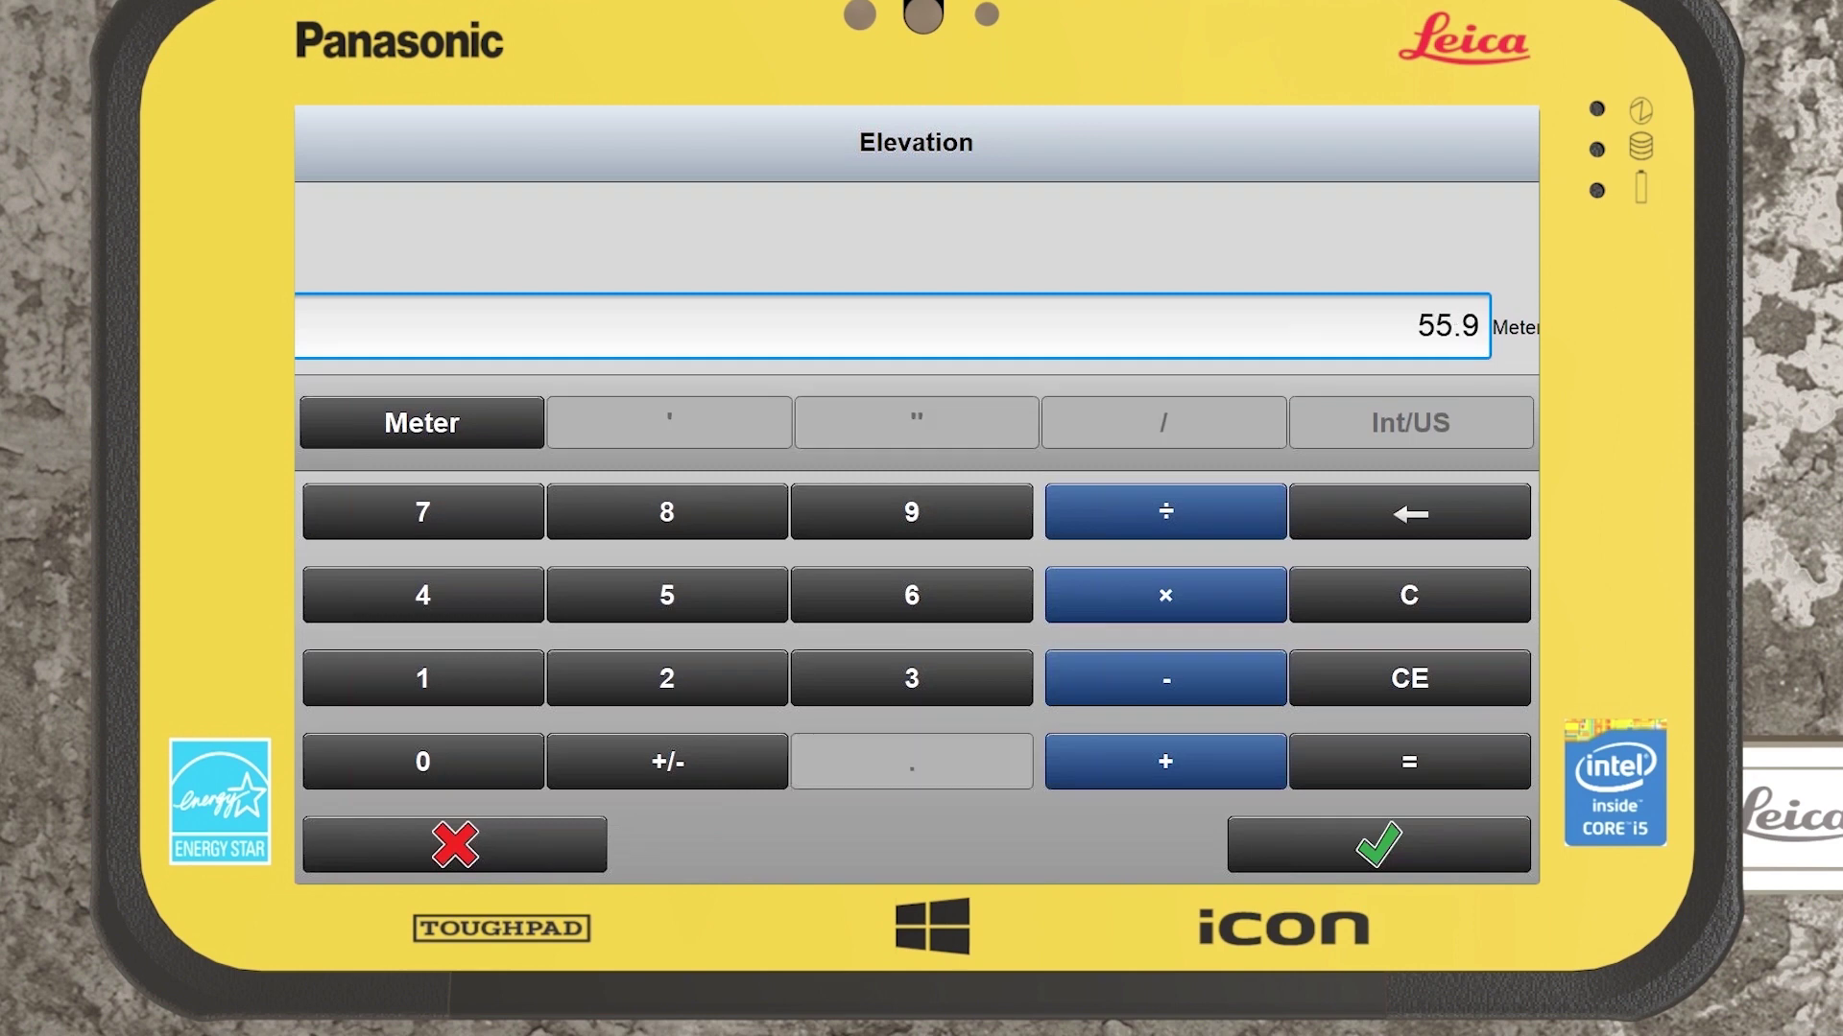
pyautogui.write('85')
pyautogui.click(1418, 868)
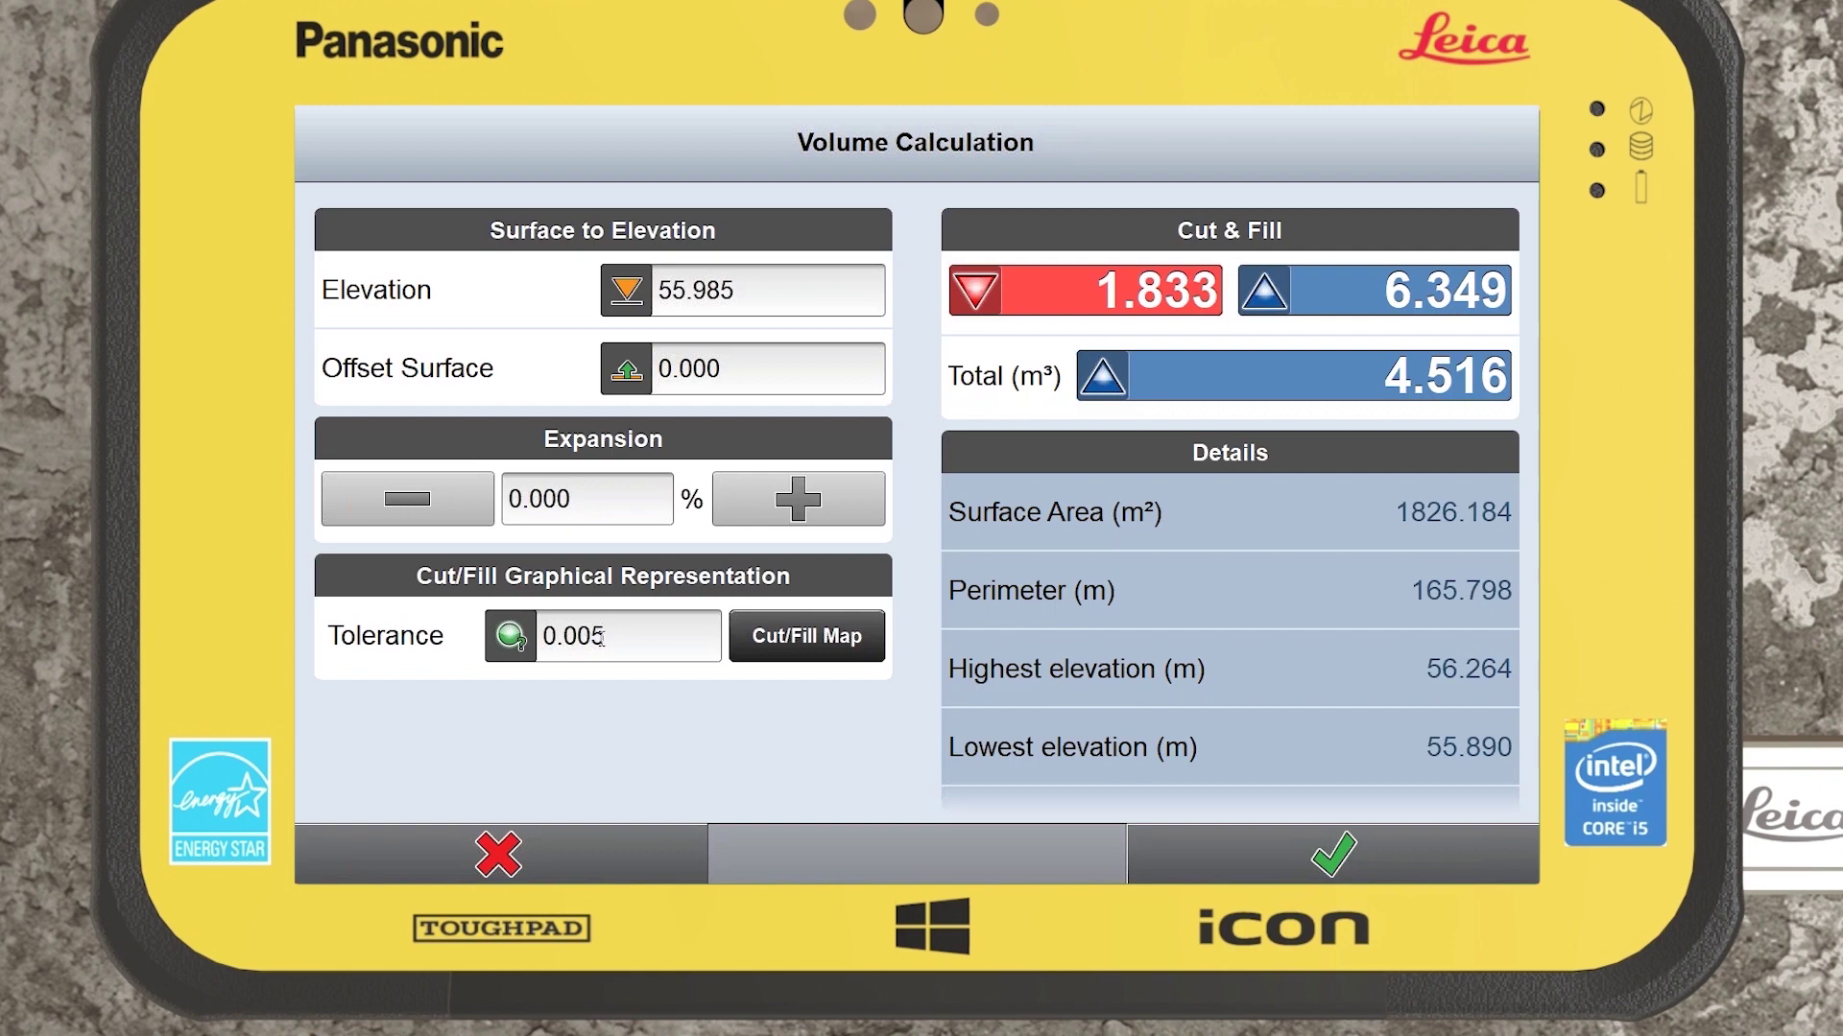
# - Examine the slab's cut/fill map at the 0.005 tolerance in plan, tilted and close-up side views
pyautogui.click(855, 649)
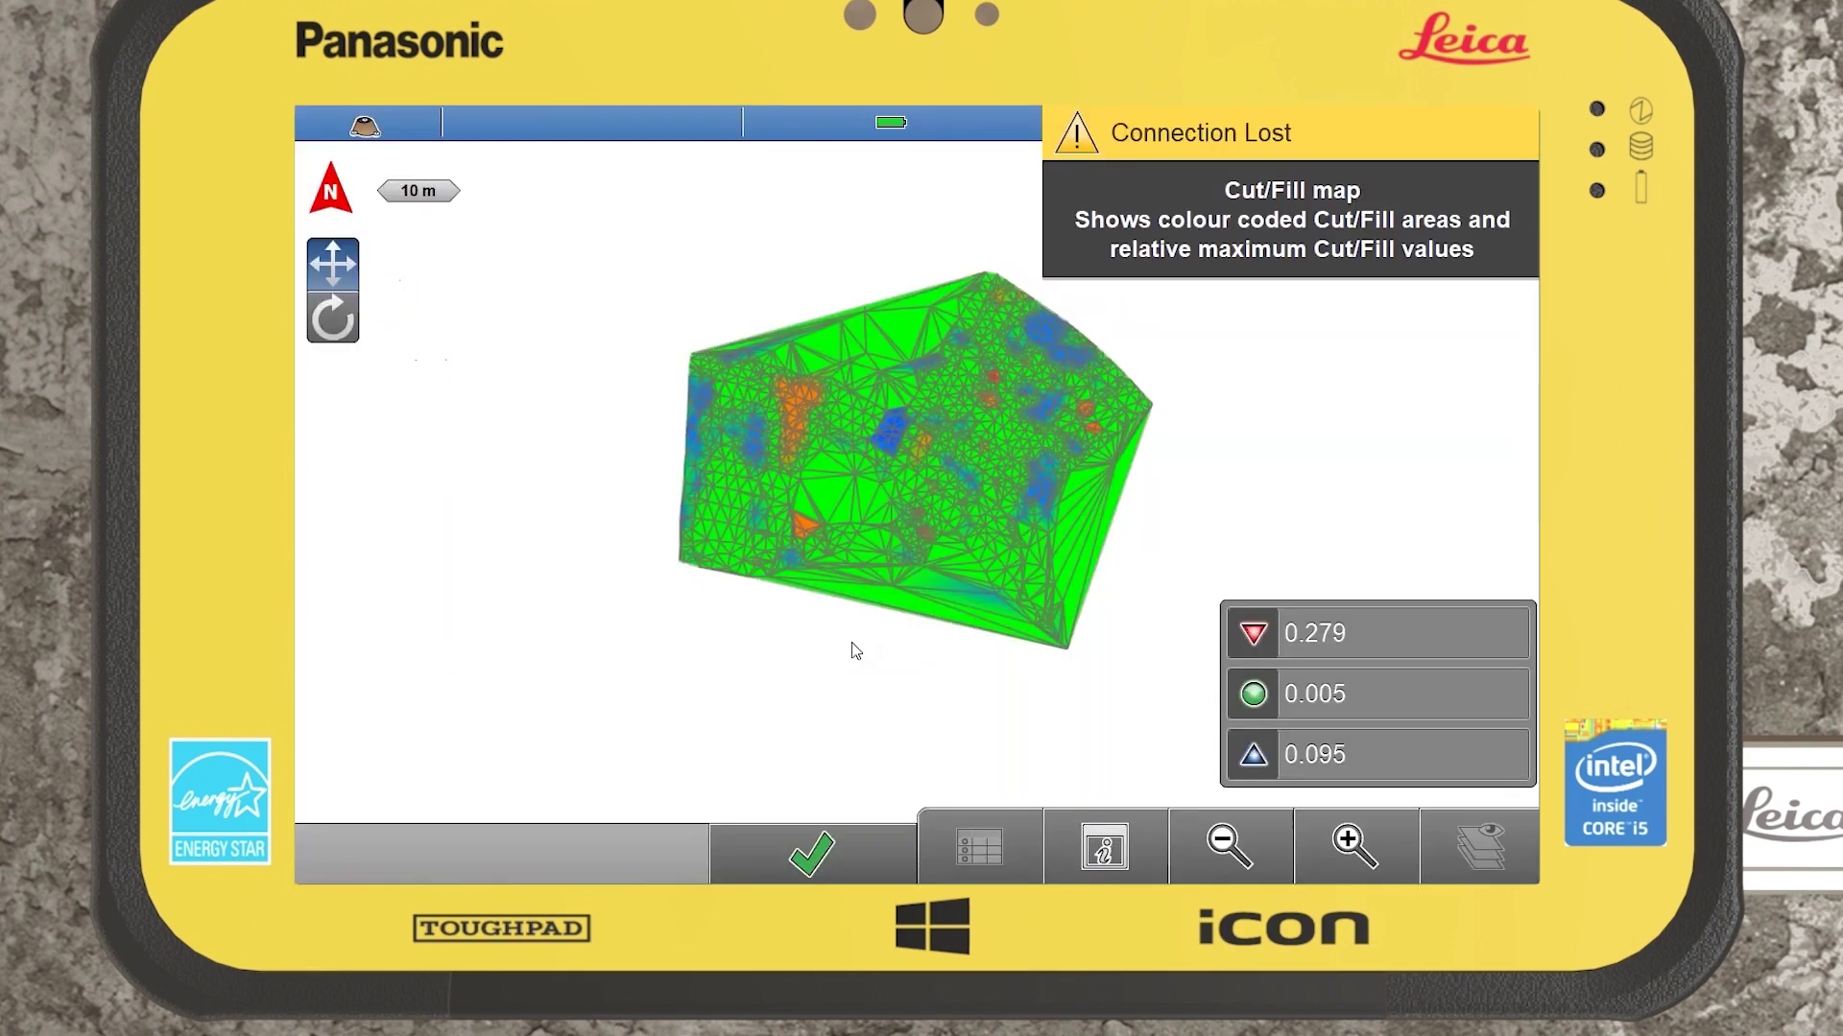
pyautogui.click(1345, 843)
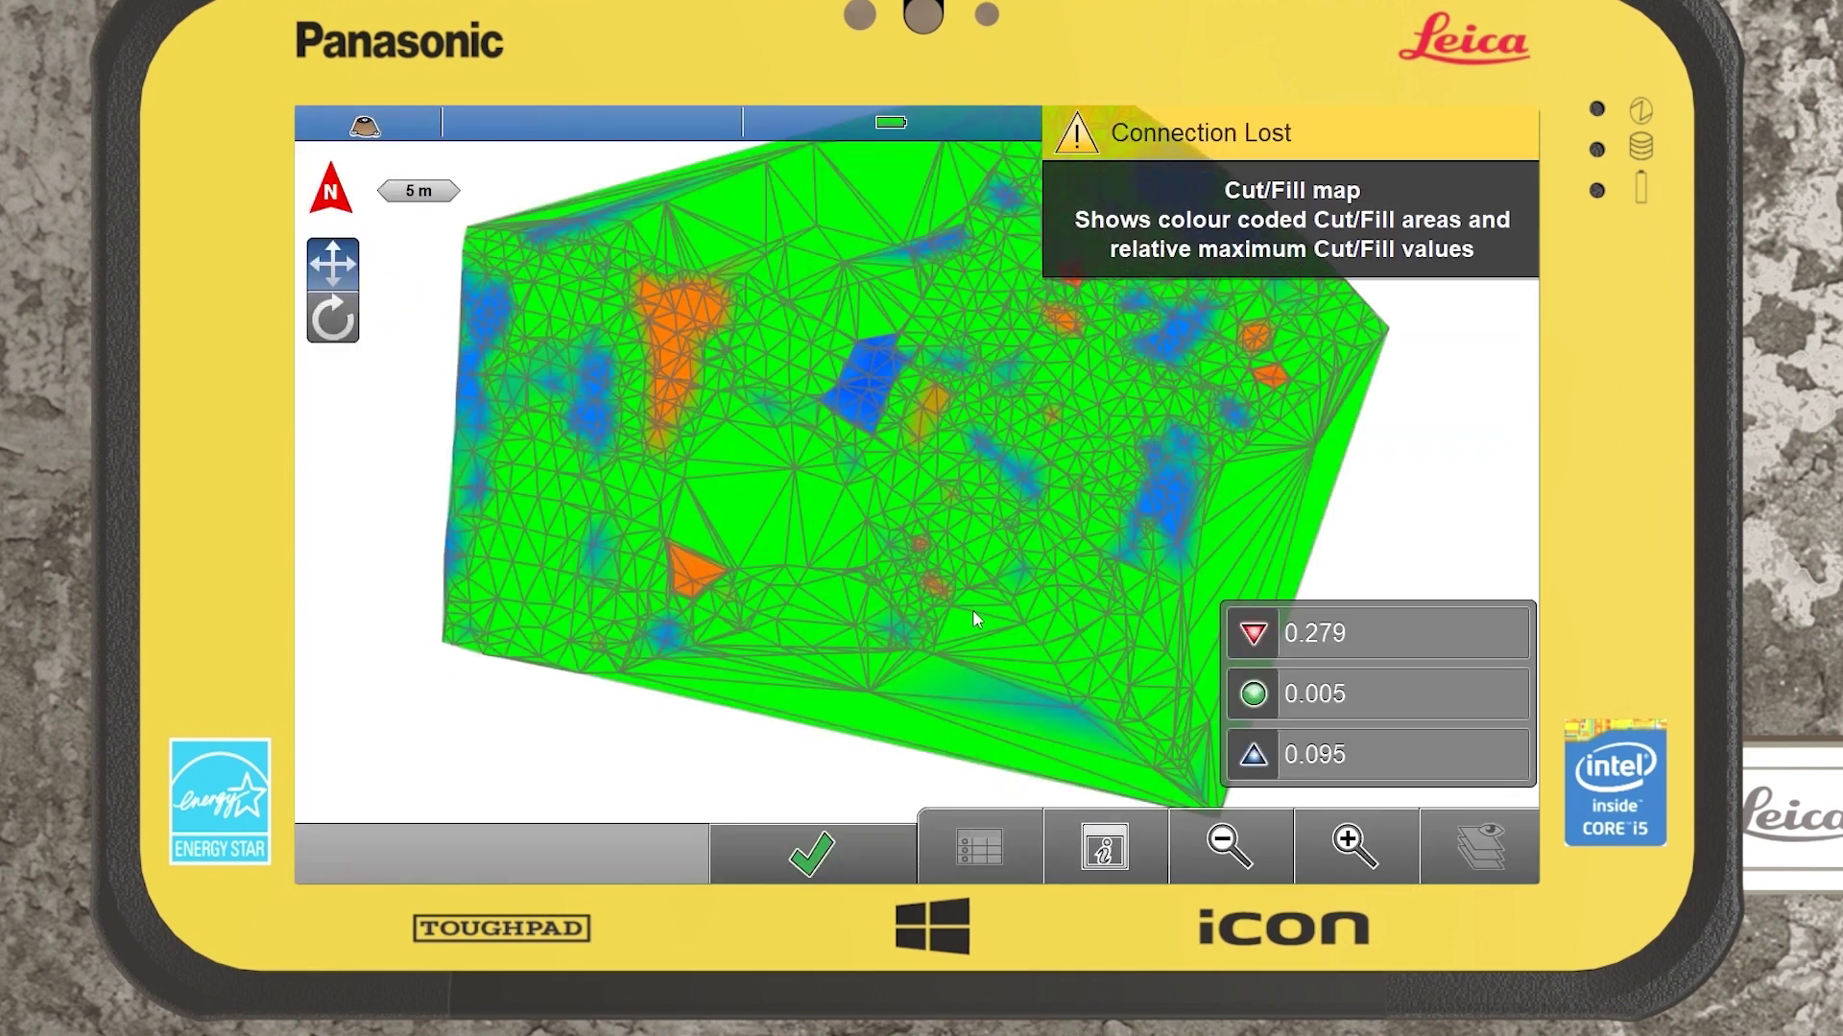
pyautogui.moveTo(770, 451); pyautogui.dragTo(717, 458)
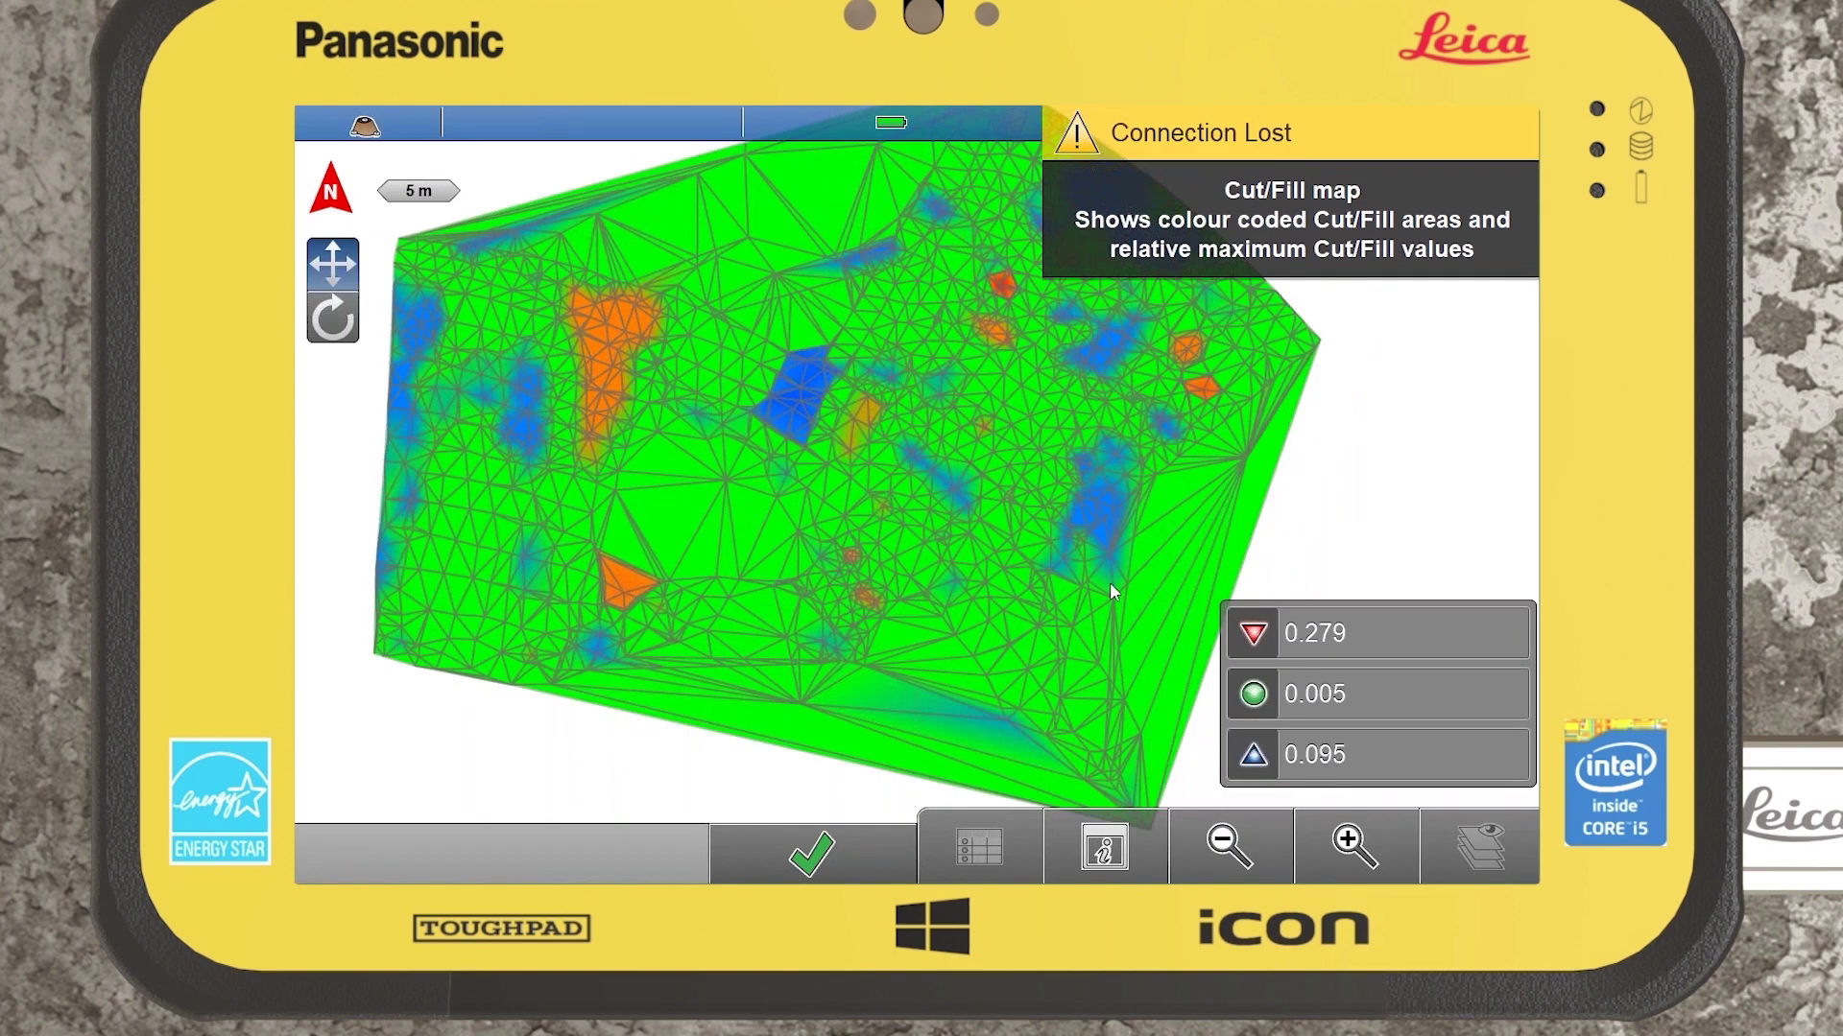
pyautogui.click(353, 322)
pyautogui.moveTo(1044, 389)
pyautogui.mouseDown()
pyautogui.moveTo(999, 394)
pyautogui.moveTo(835, 337)
pyautogui.moveTo(724, 221)
pyautogui.moveTo(1069, 407)
pyautogui.mouseUp()
pyautogui.moveTo(1107, 600); pyautogui.dragTo(1060, 482)
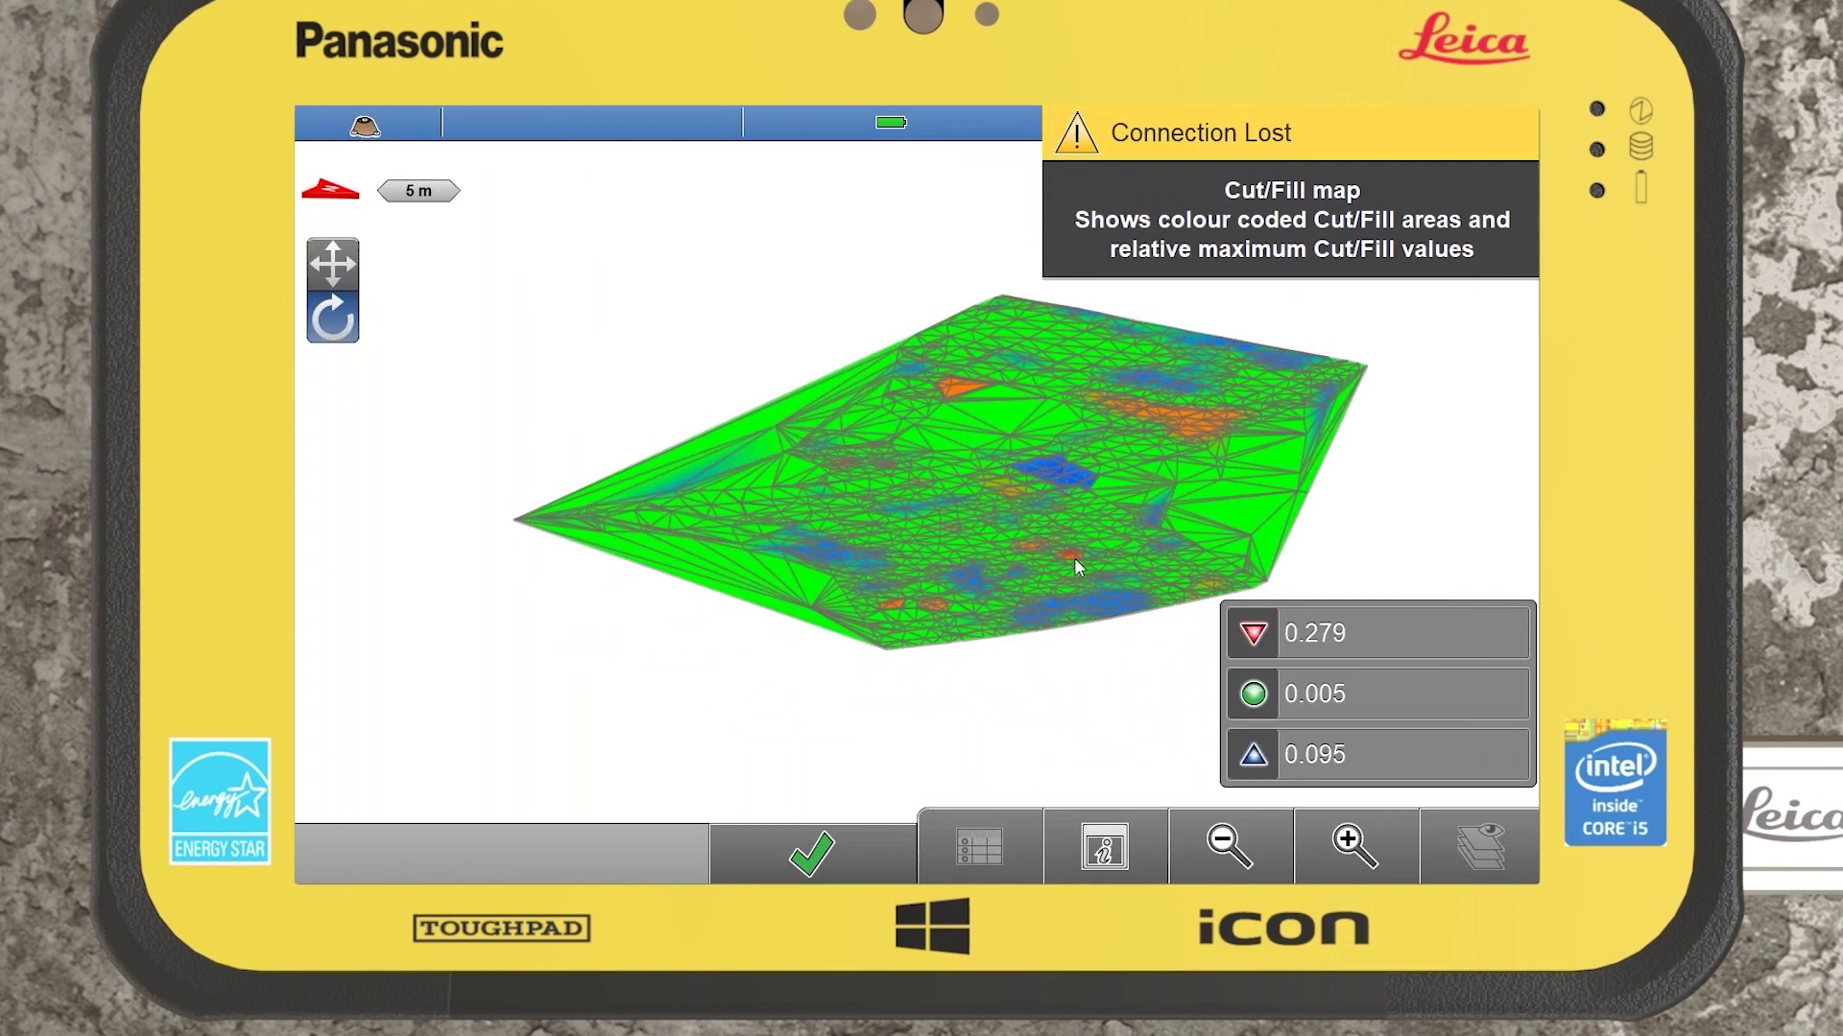
pyautogui.moveTo(1068, 568); pyautogui.dragTo(950, 588)
pyautogui.click(1361, 871)
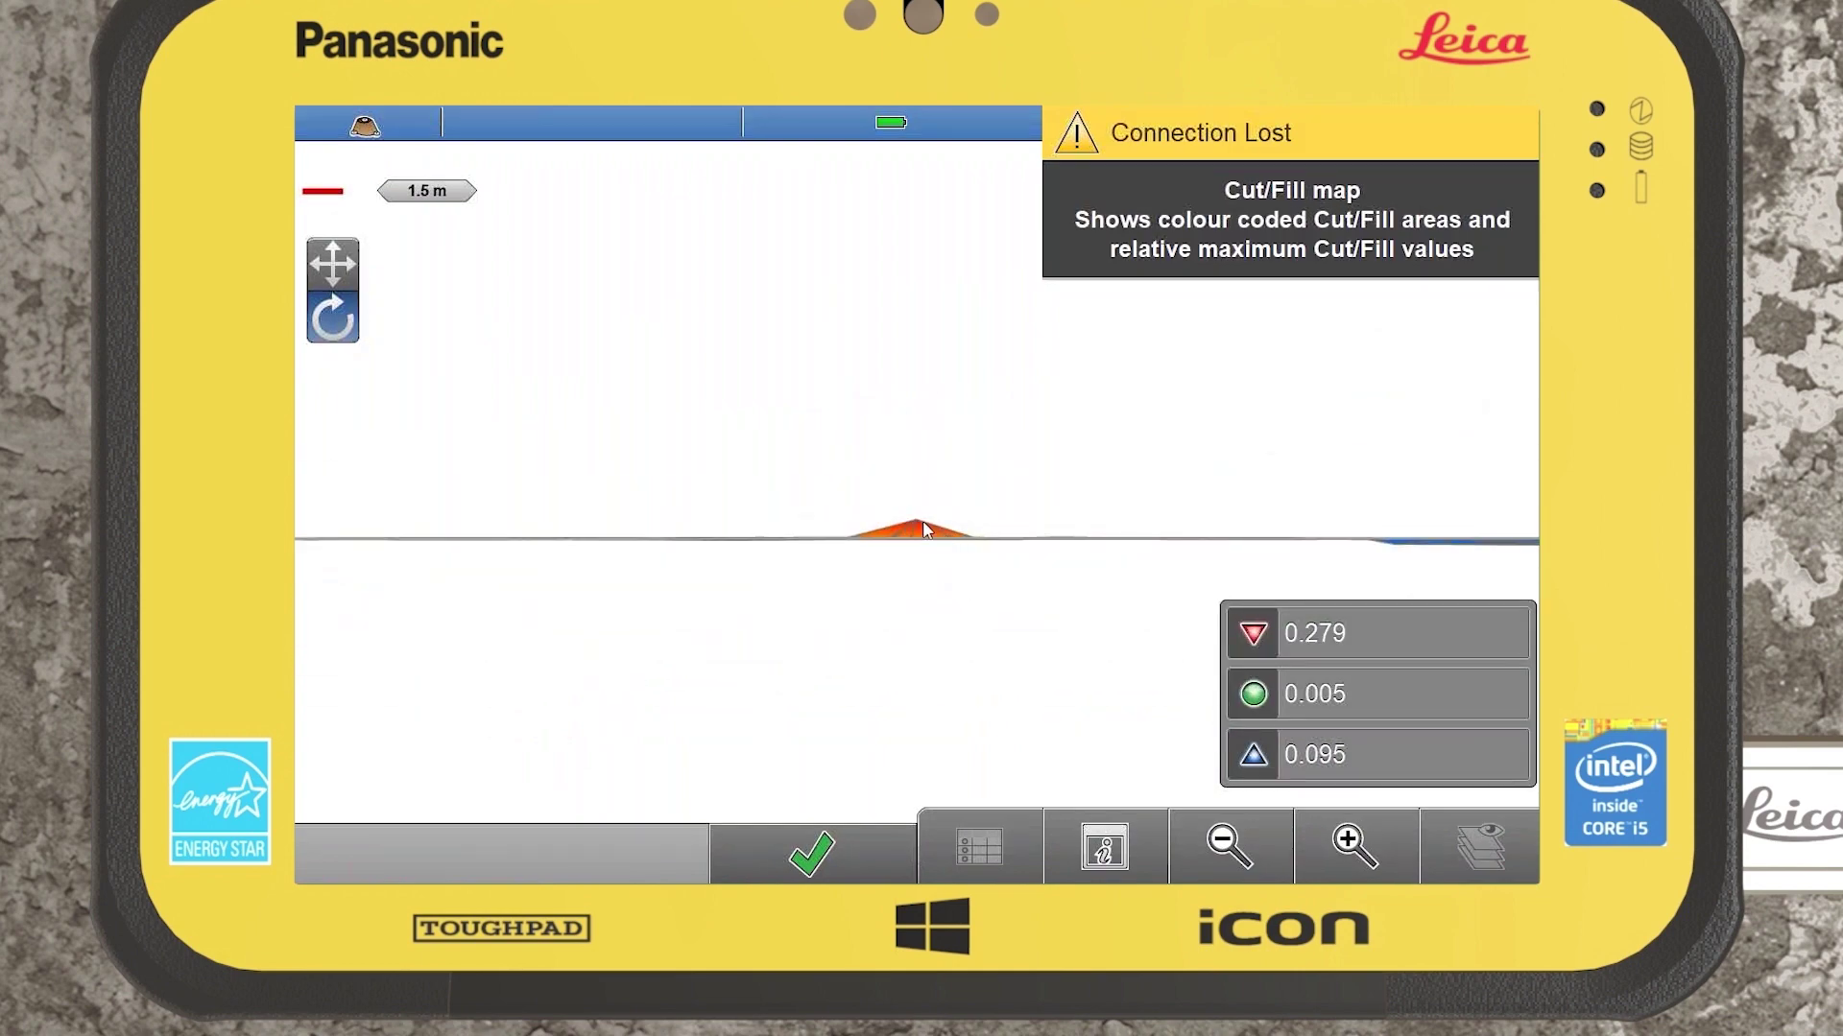
pyautogui.moveTo(991, 572); pyautogui.dragTo(993, 597)
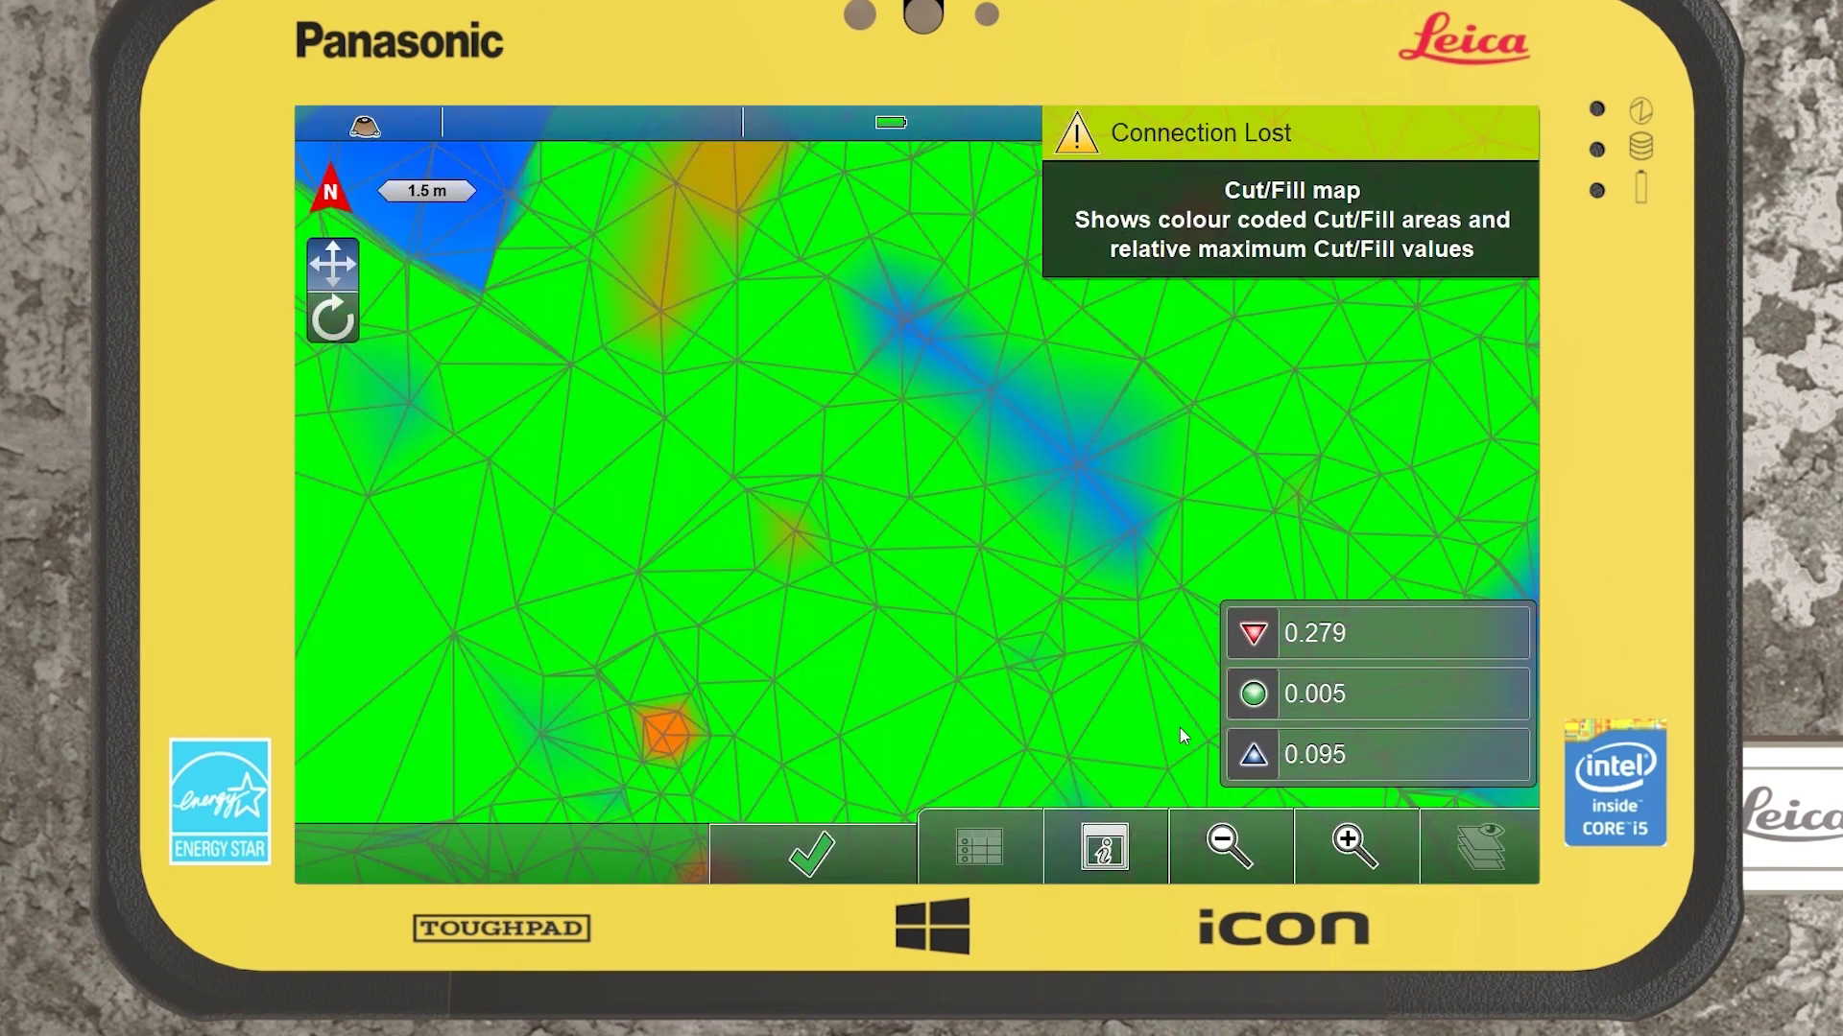
pyautogui.click(1215, 852)
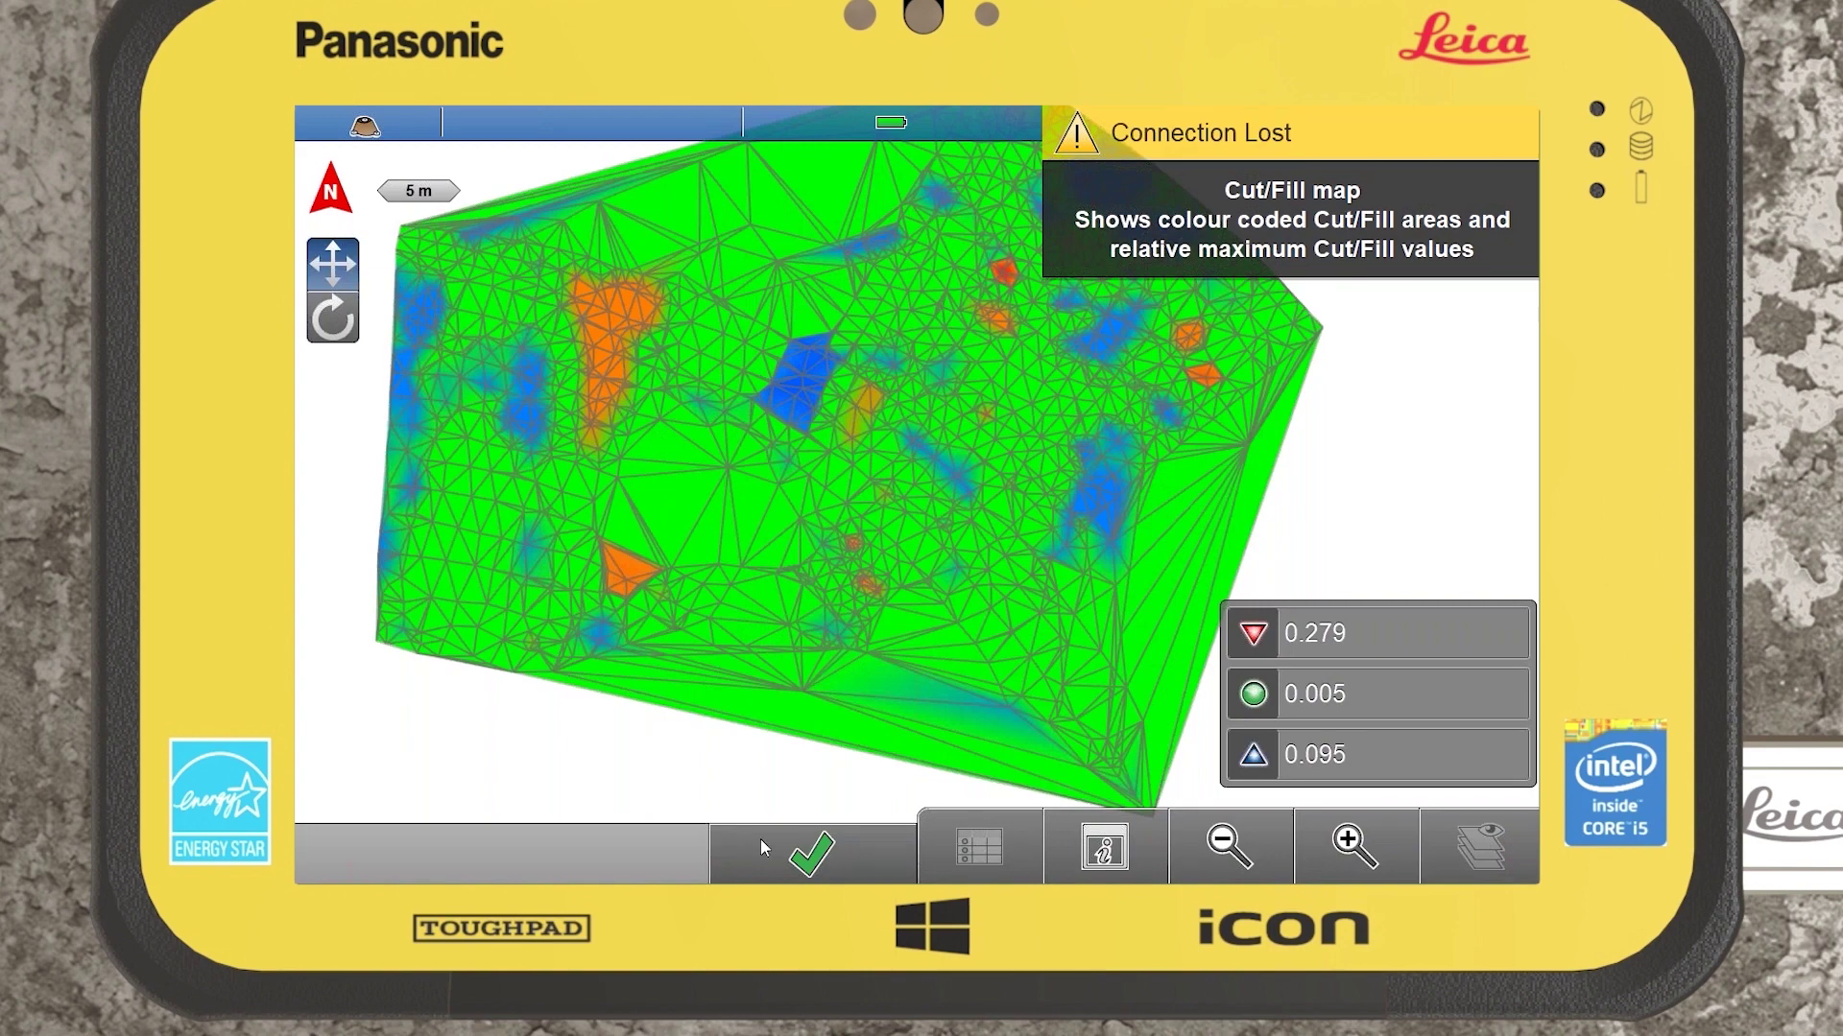
pyautogui.click(816, 849)
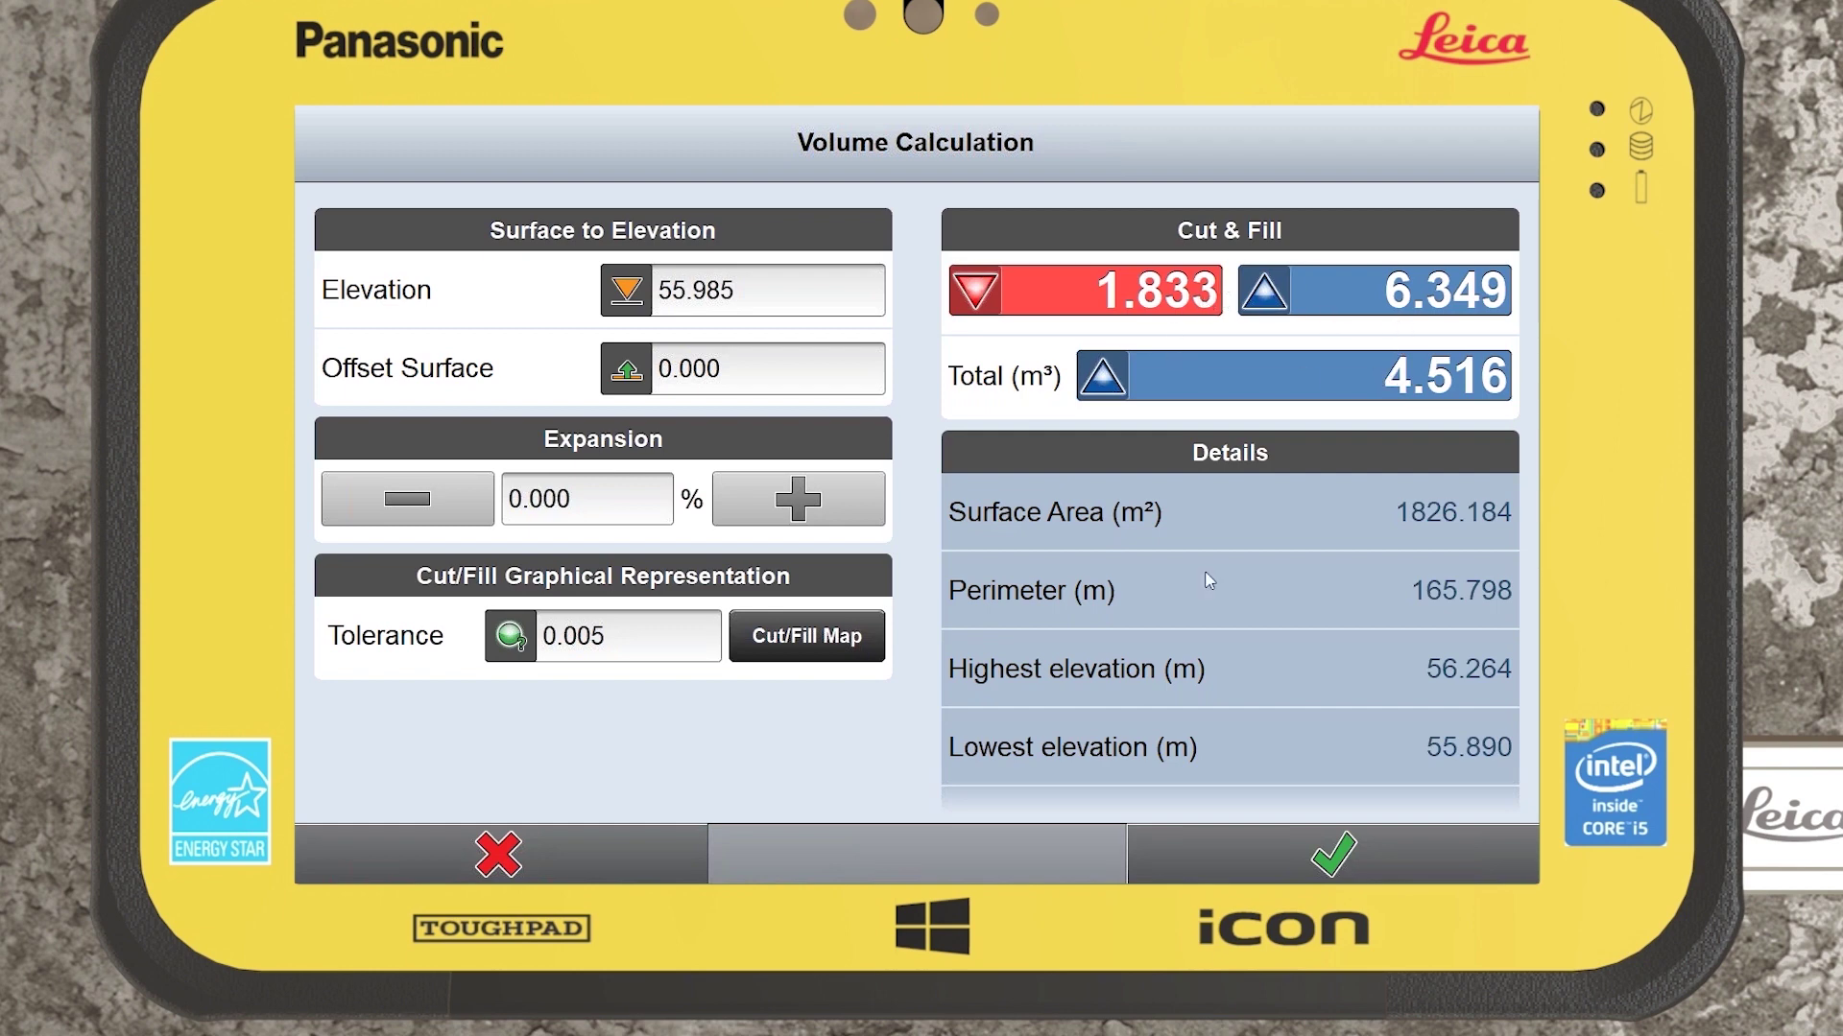
# - Review the remaining calculation details and save the volume calculation as Surface to elevation
pyautogui.scroll(-1, 1167, 580)
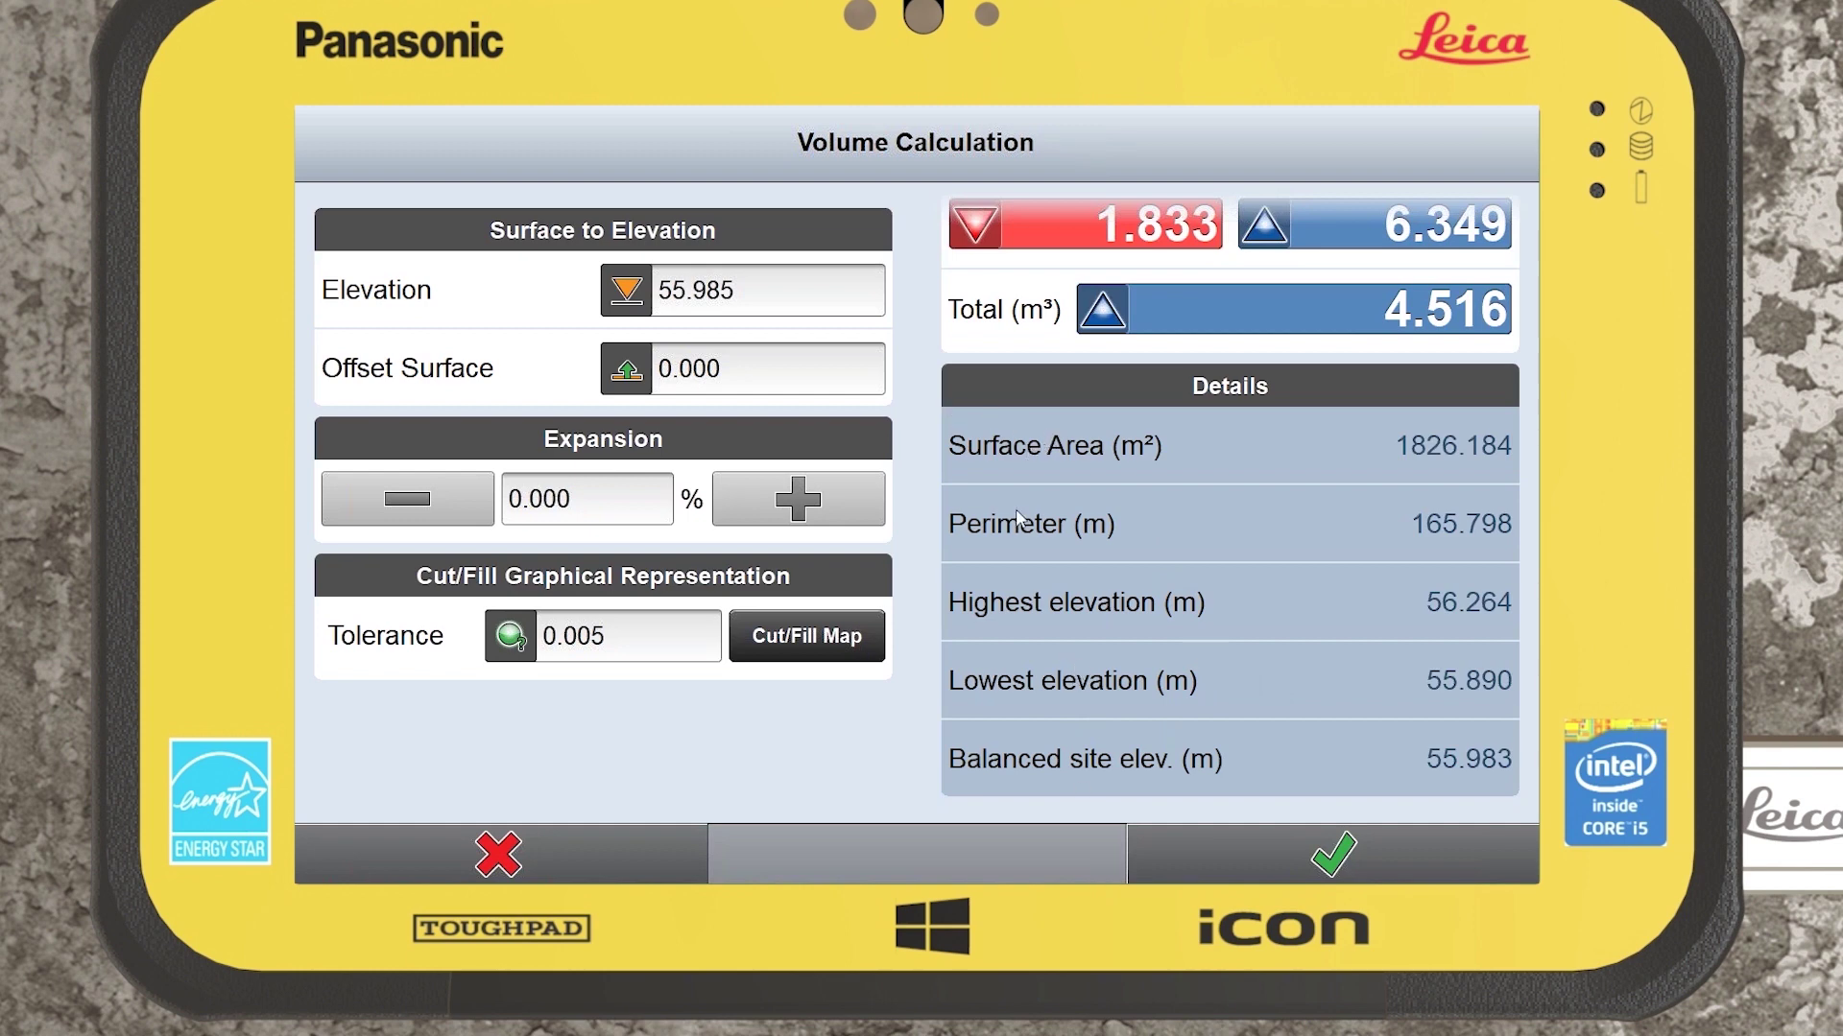
pyautogui.click(1288, 854)
pyautogui.click(847, 288)
pyautogui.write('S')
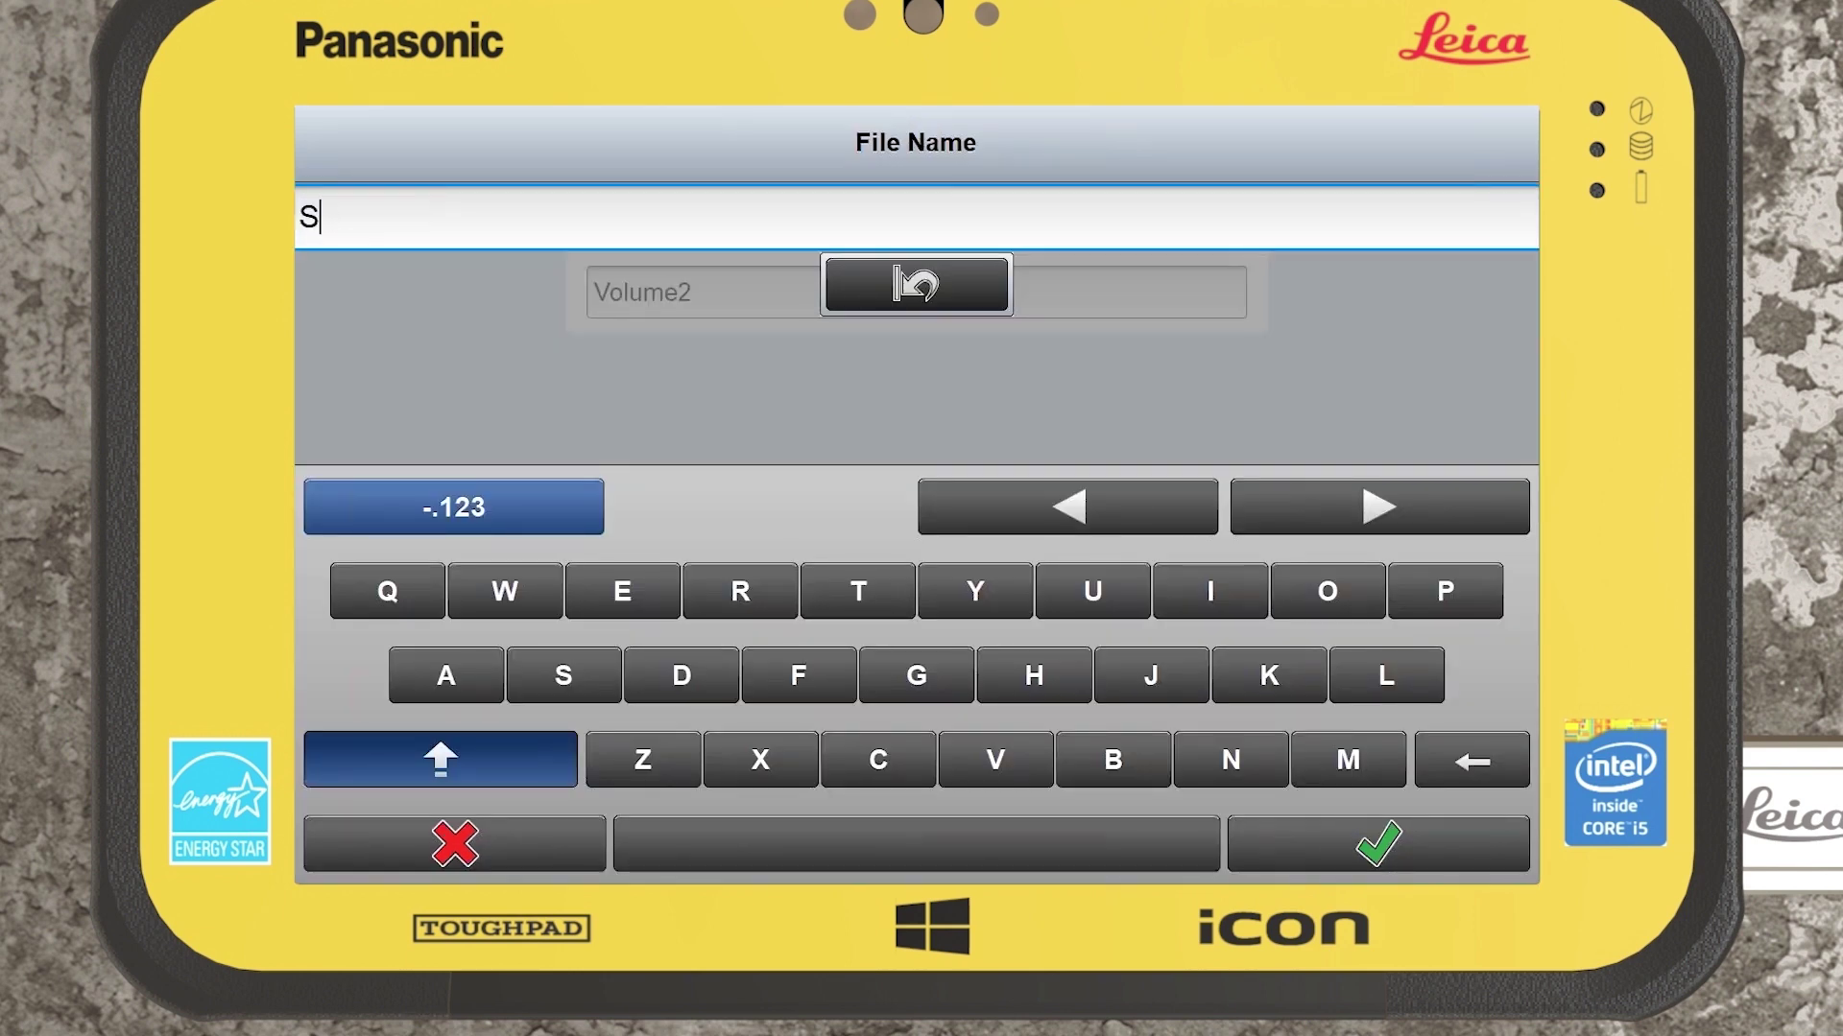
pyautogui.write('urface to elevatio')
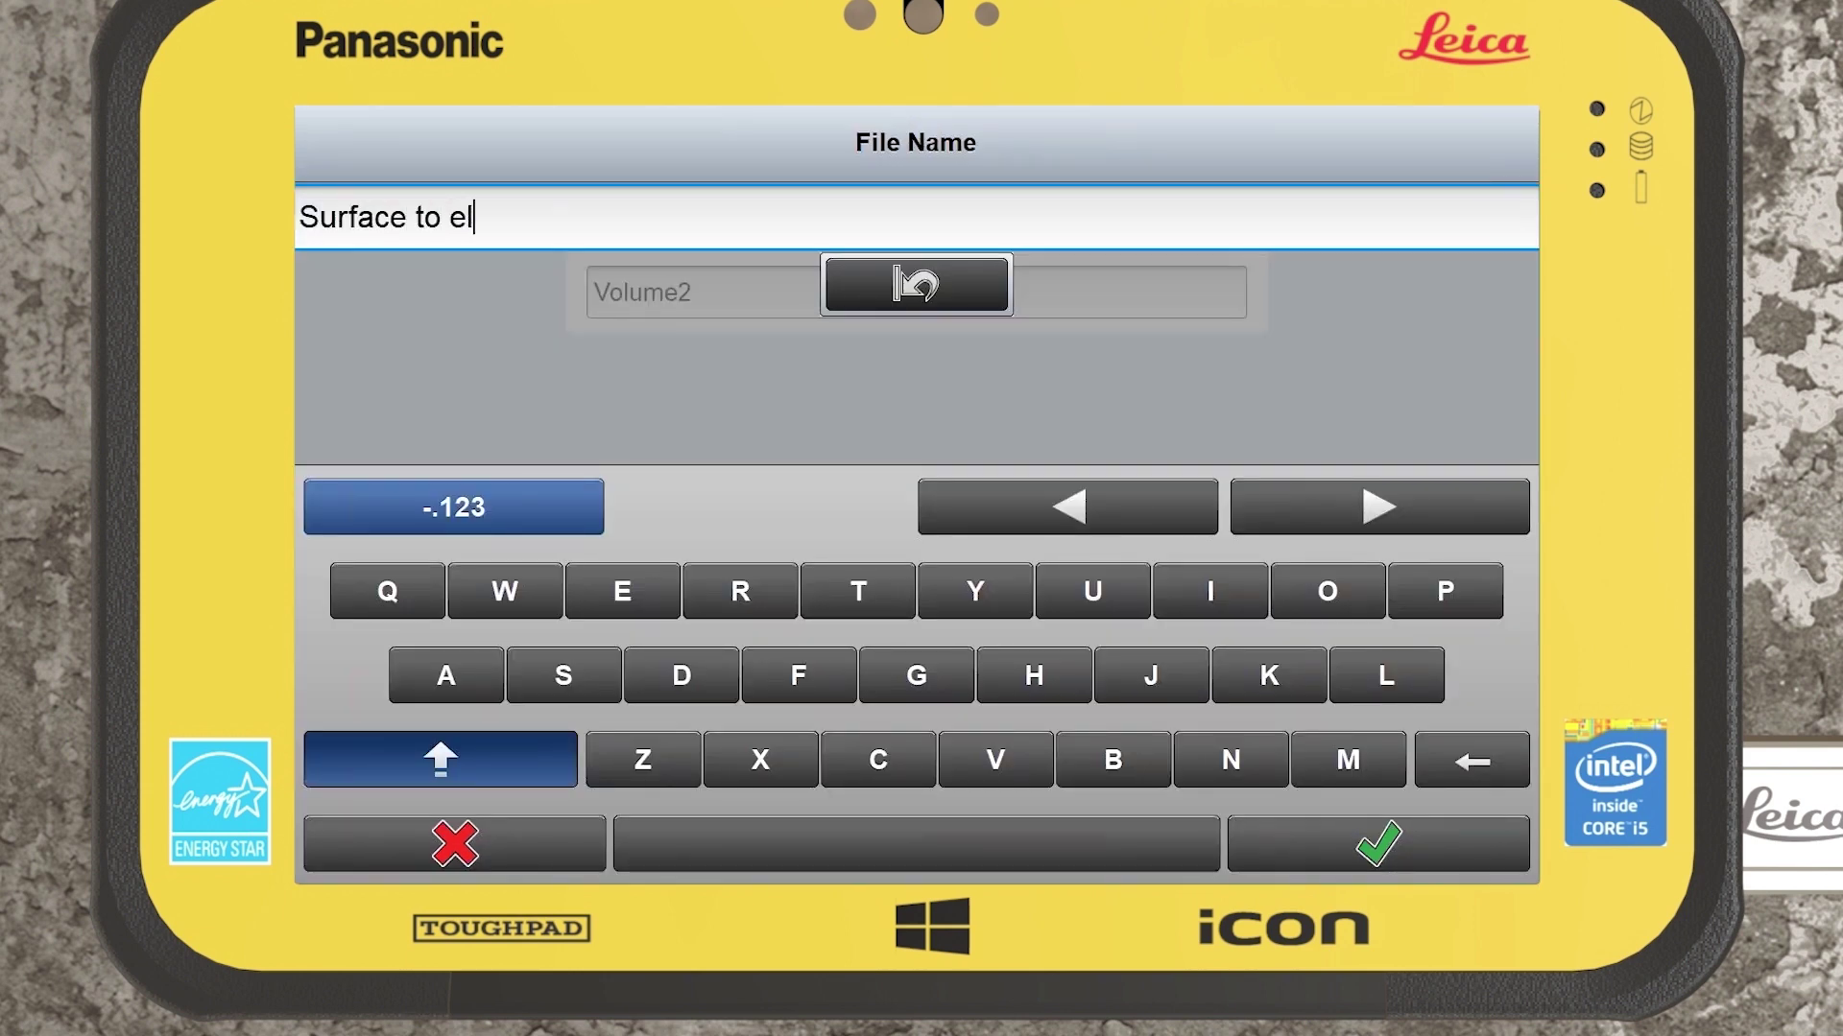
pyautogui.write('n')
pyautogui.click(1375, 842)
pyautogui.click(1373, 840)
pyautogui.click(1373, 841)
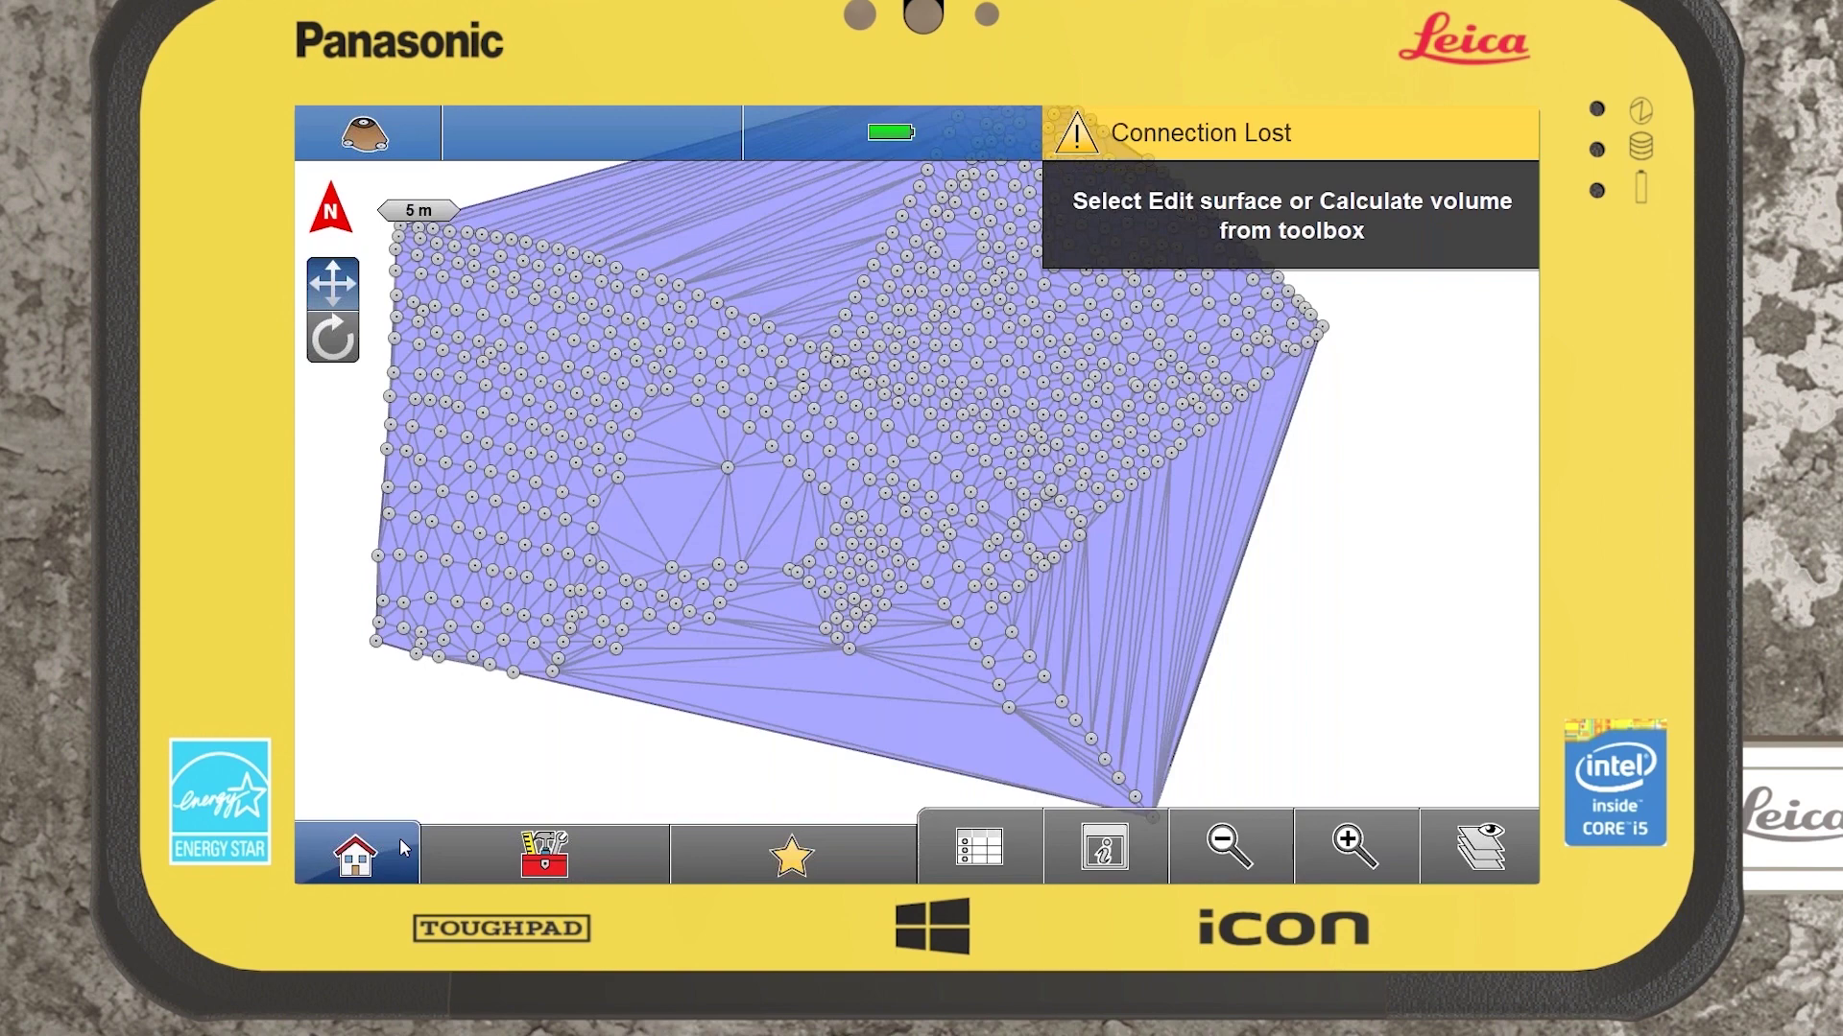
# - Switch to the Surface to surface job and open its points in the Volumes application
pyautogui.click(395, 842)
pyautogui.click(653, 662)
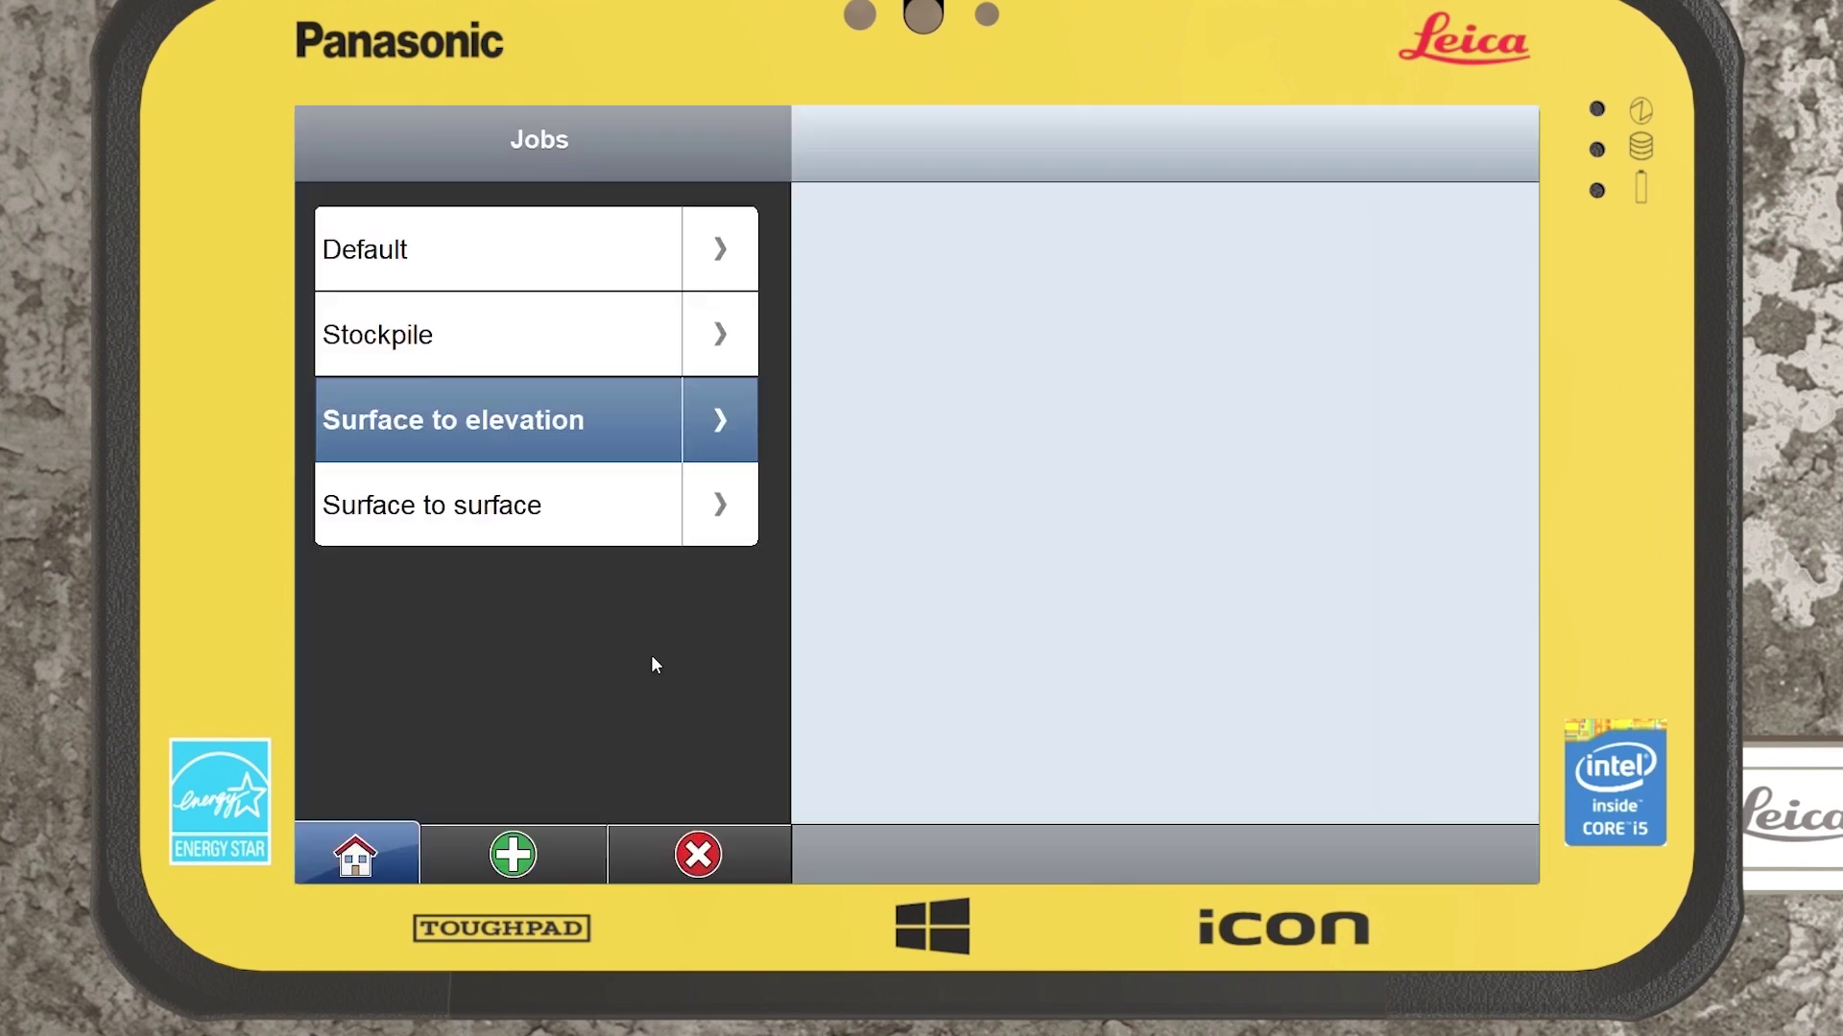
pyautogui.click(530, 491)
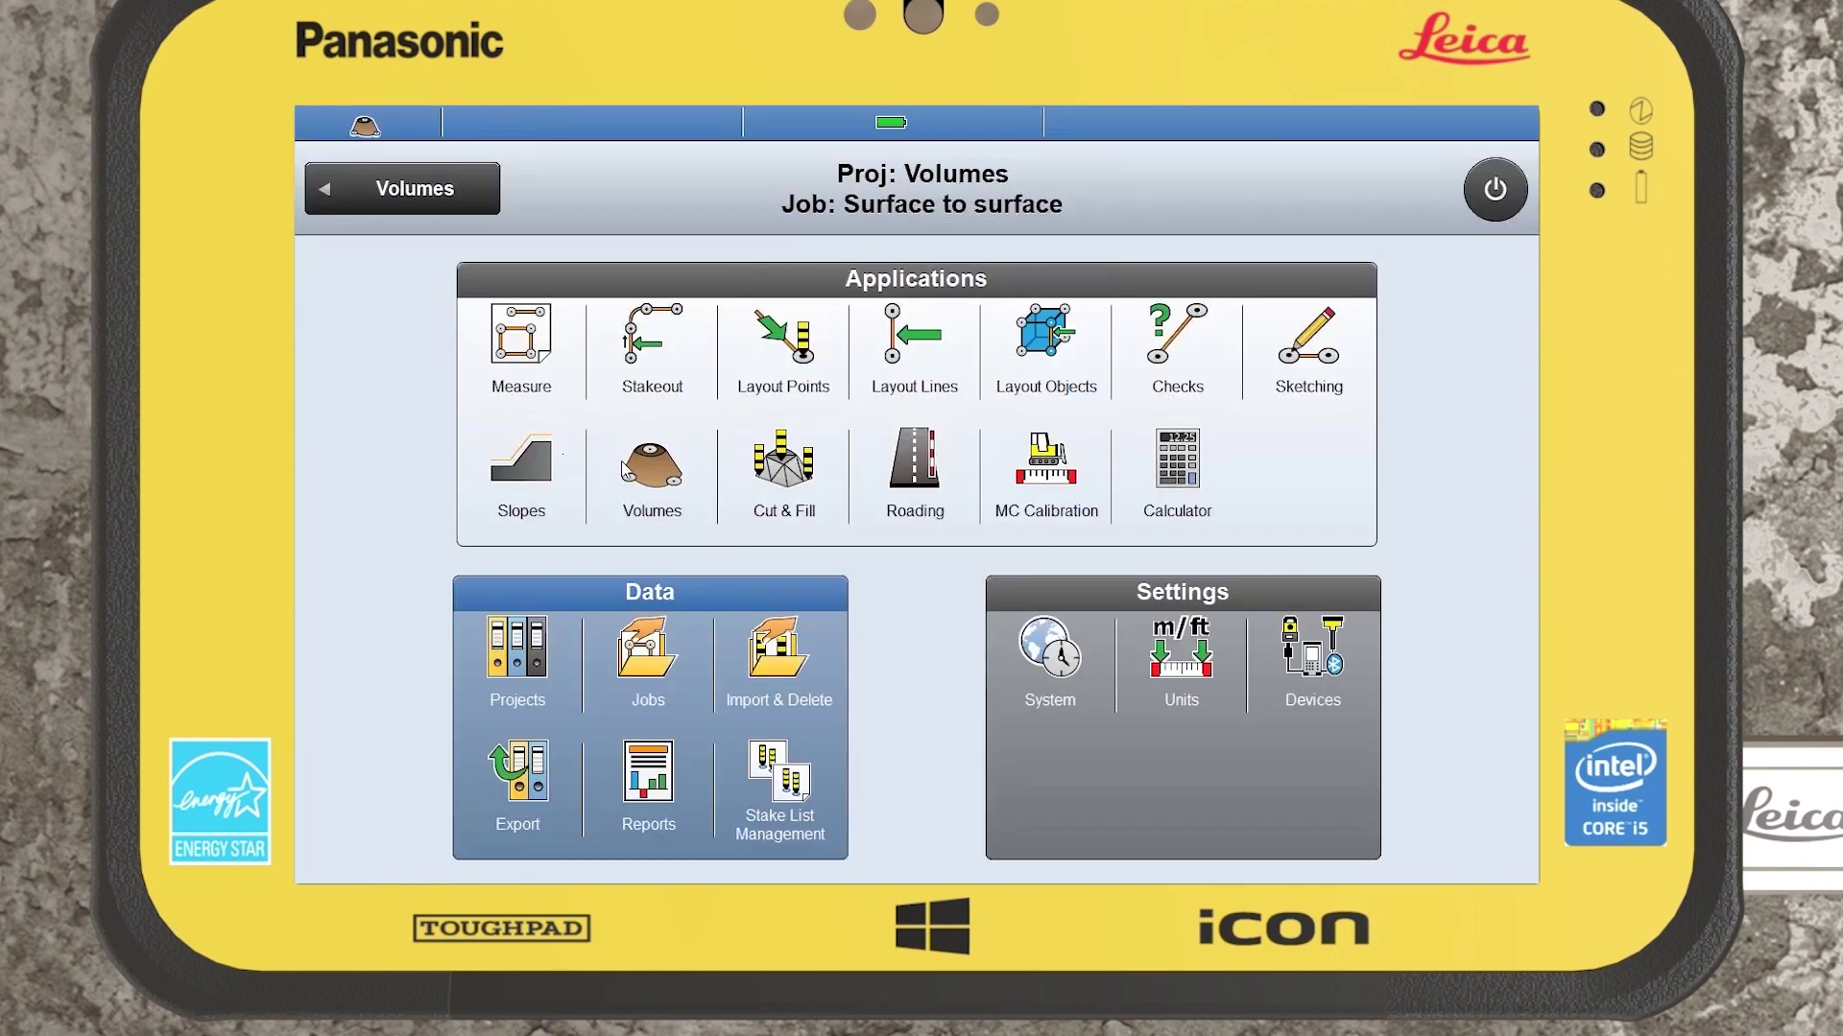
pyautogui.click(620, 463)
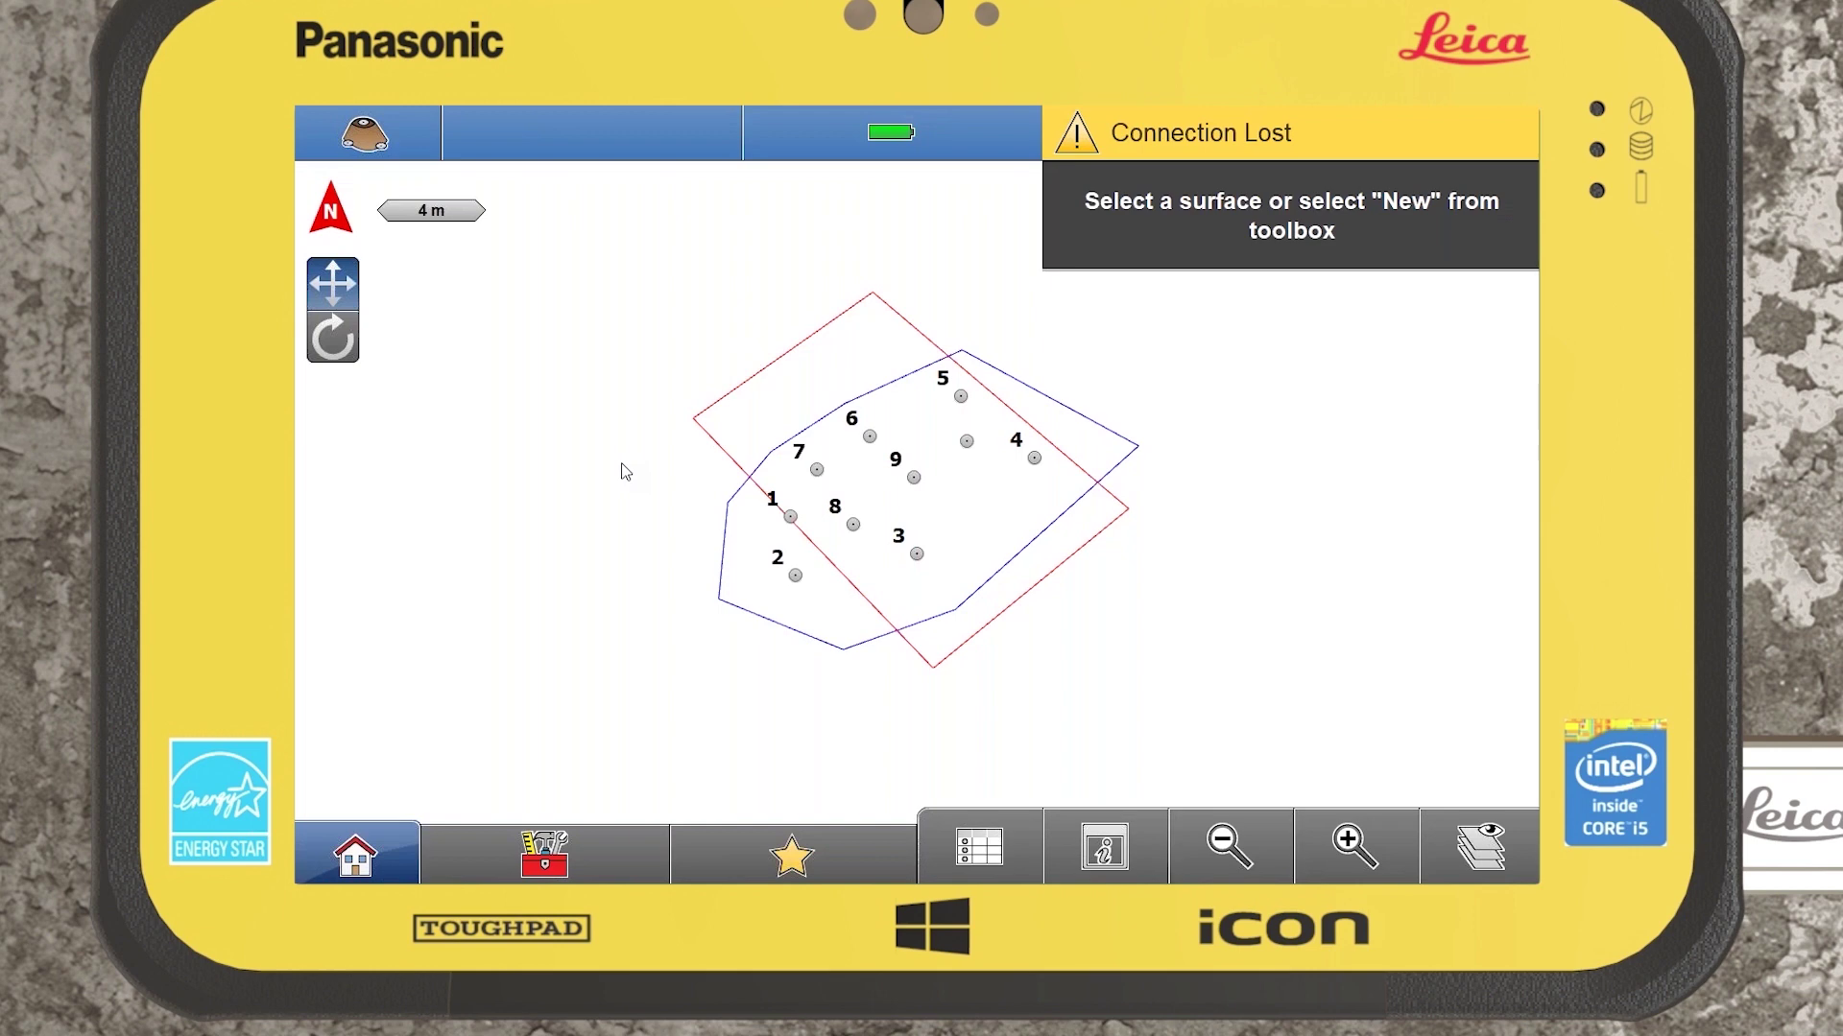
# - Start a new surface and create its boundary from the closed blue outline around the measured points
pyautogui.click(332, 337)
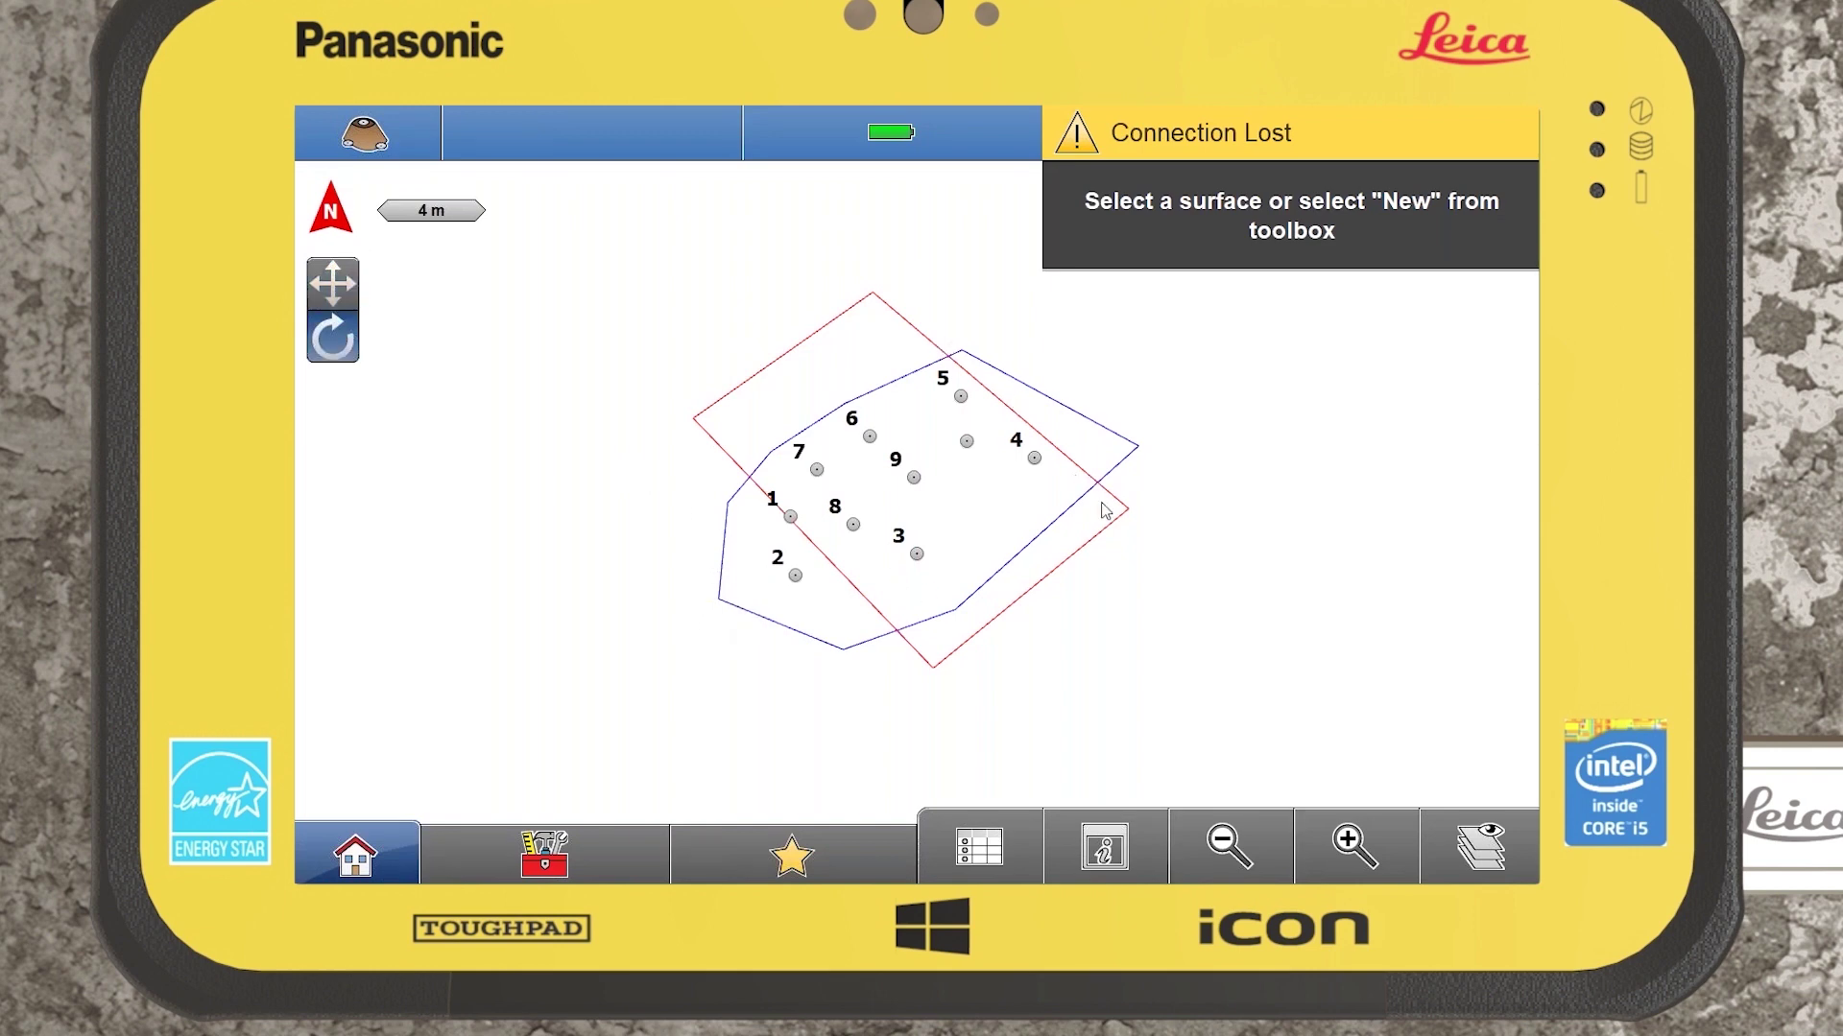
pyautogui.click(592, 849)
pyautogui.click(365, 470)
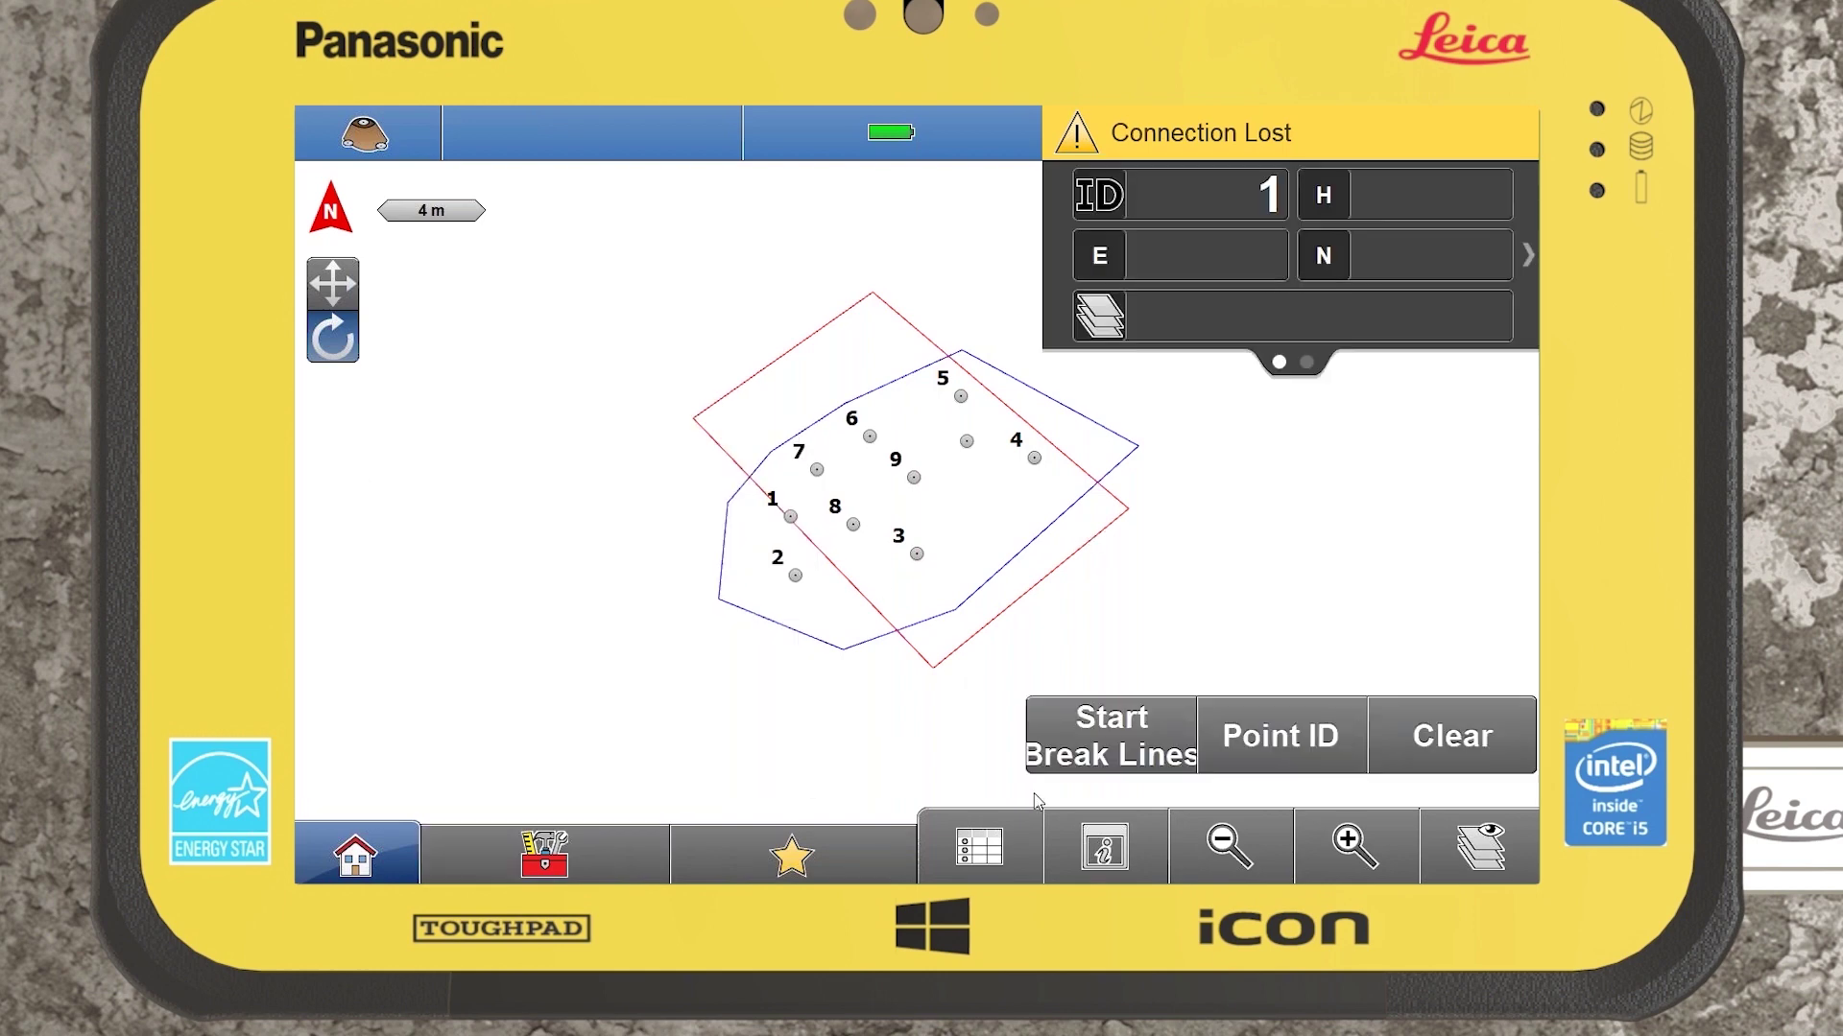
pyautogui.click(542, 848)
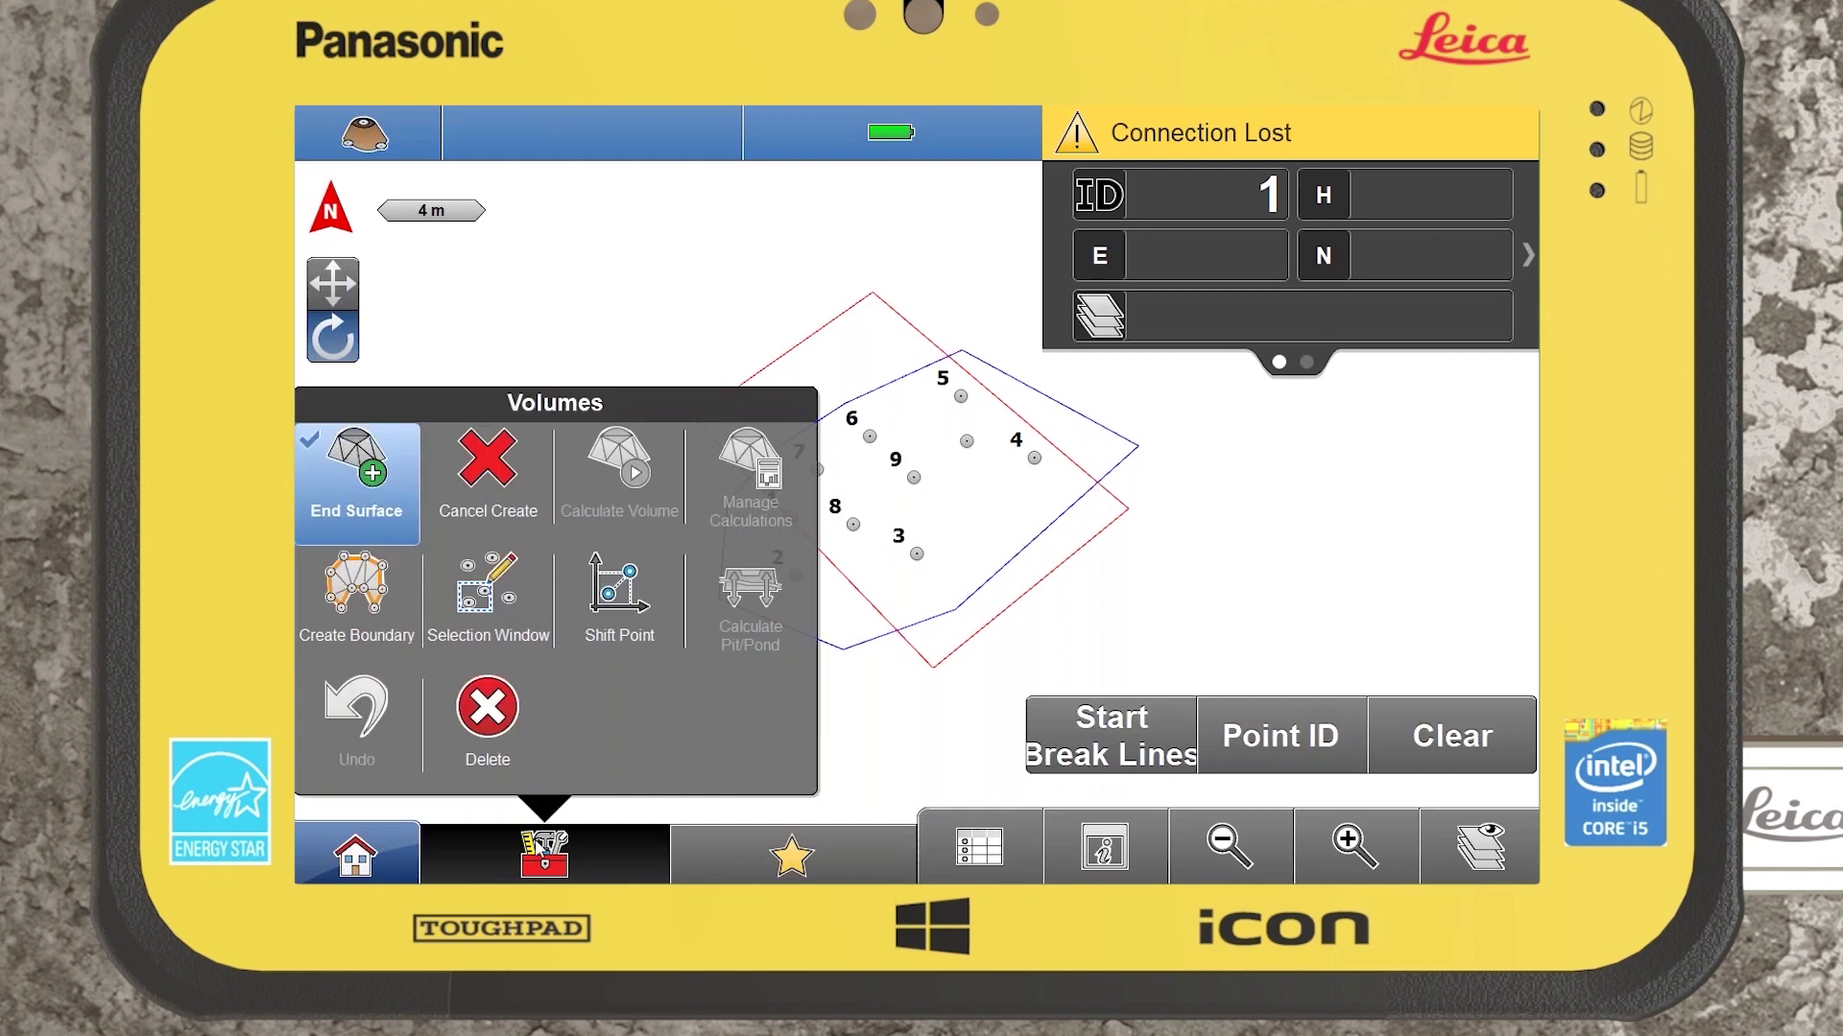
pyautogui.click(379, 616)
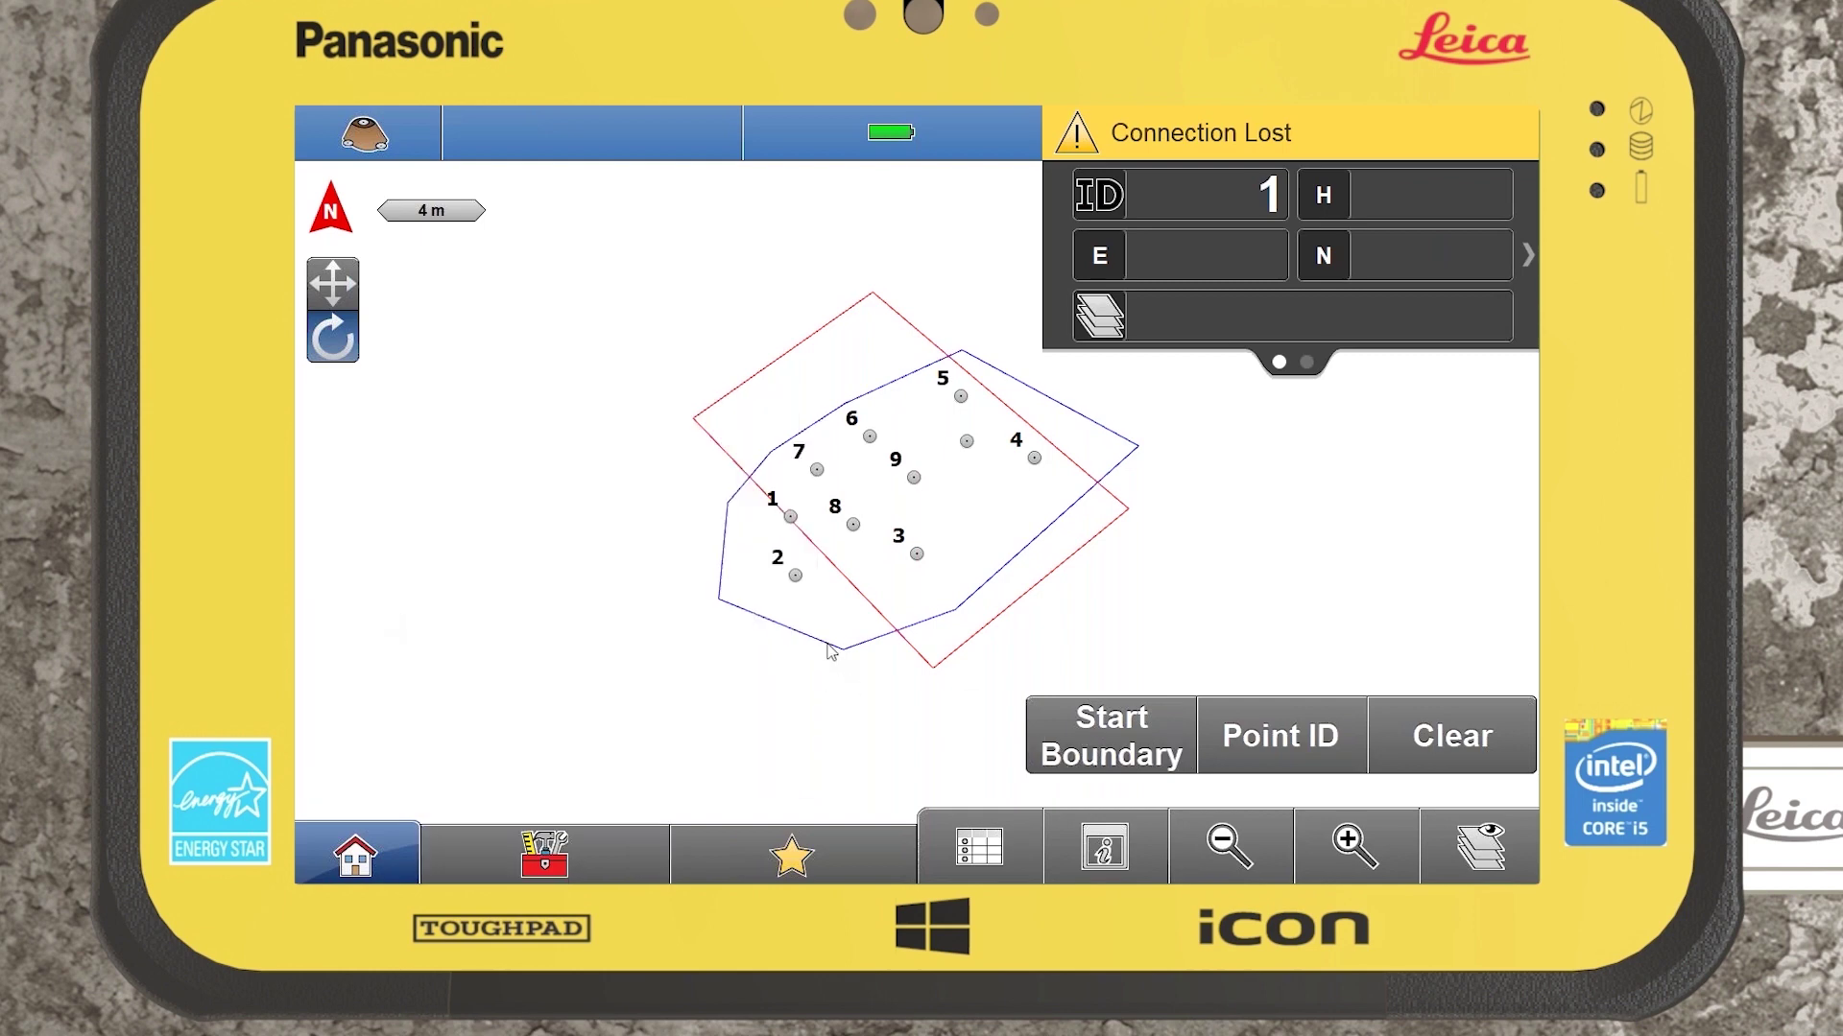
pyautogui.click(1177, 754)
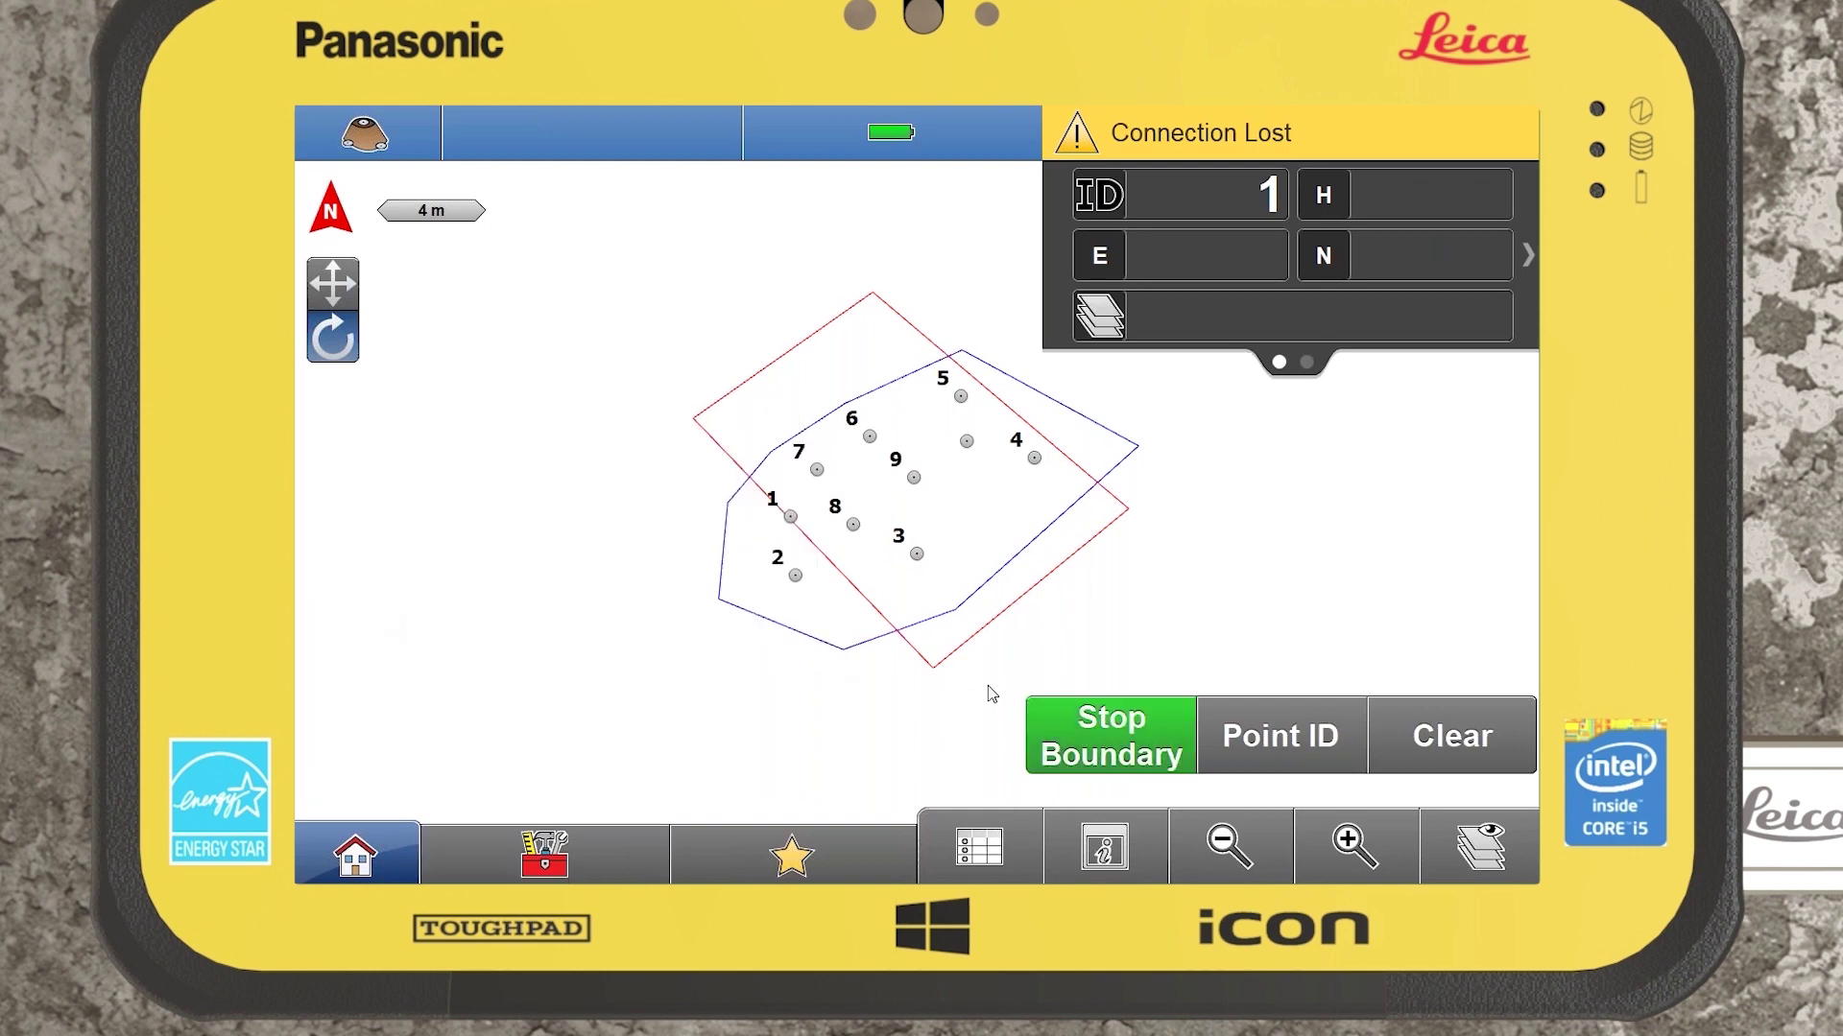
pyautogui.click(792, 633)
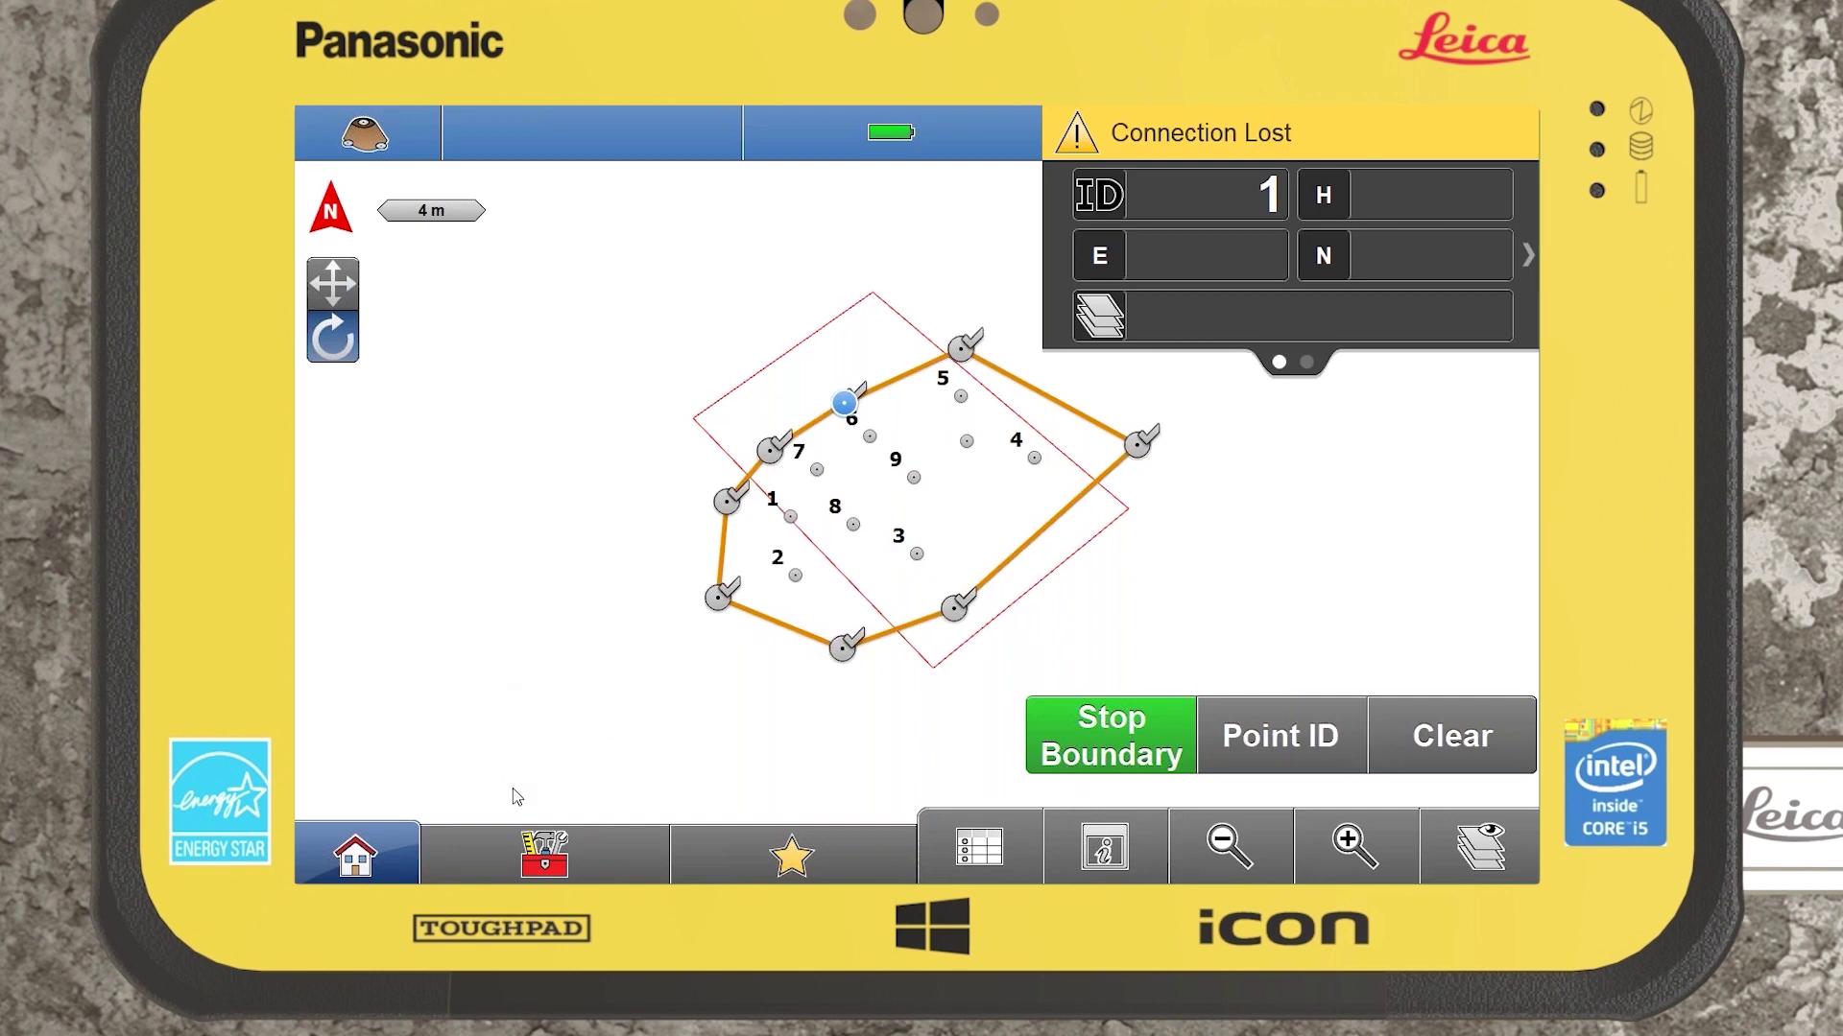
# - Add all measured points inside the boundary to the surface with a selection window
pyautogui.click(529, 862)
pyautogui.click(509, 610)
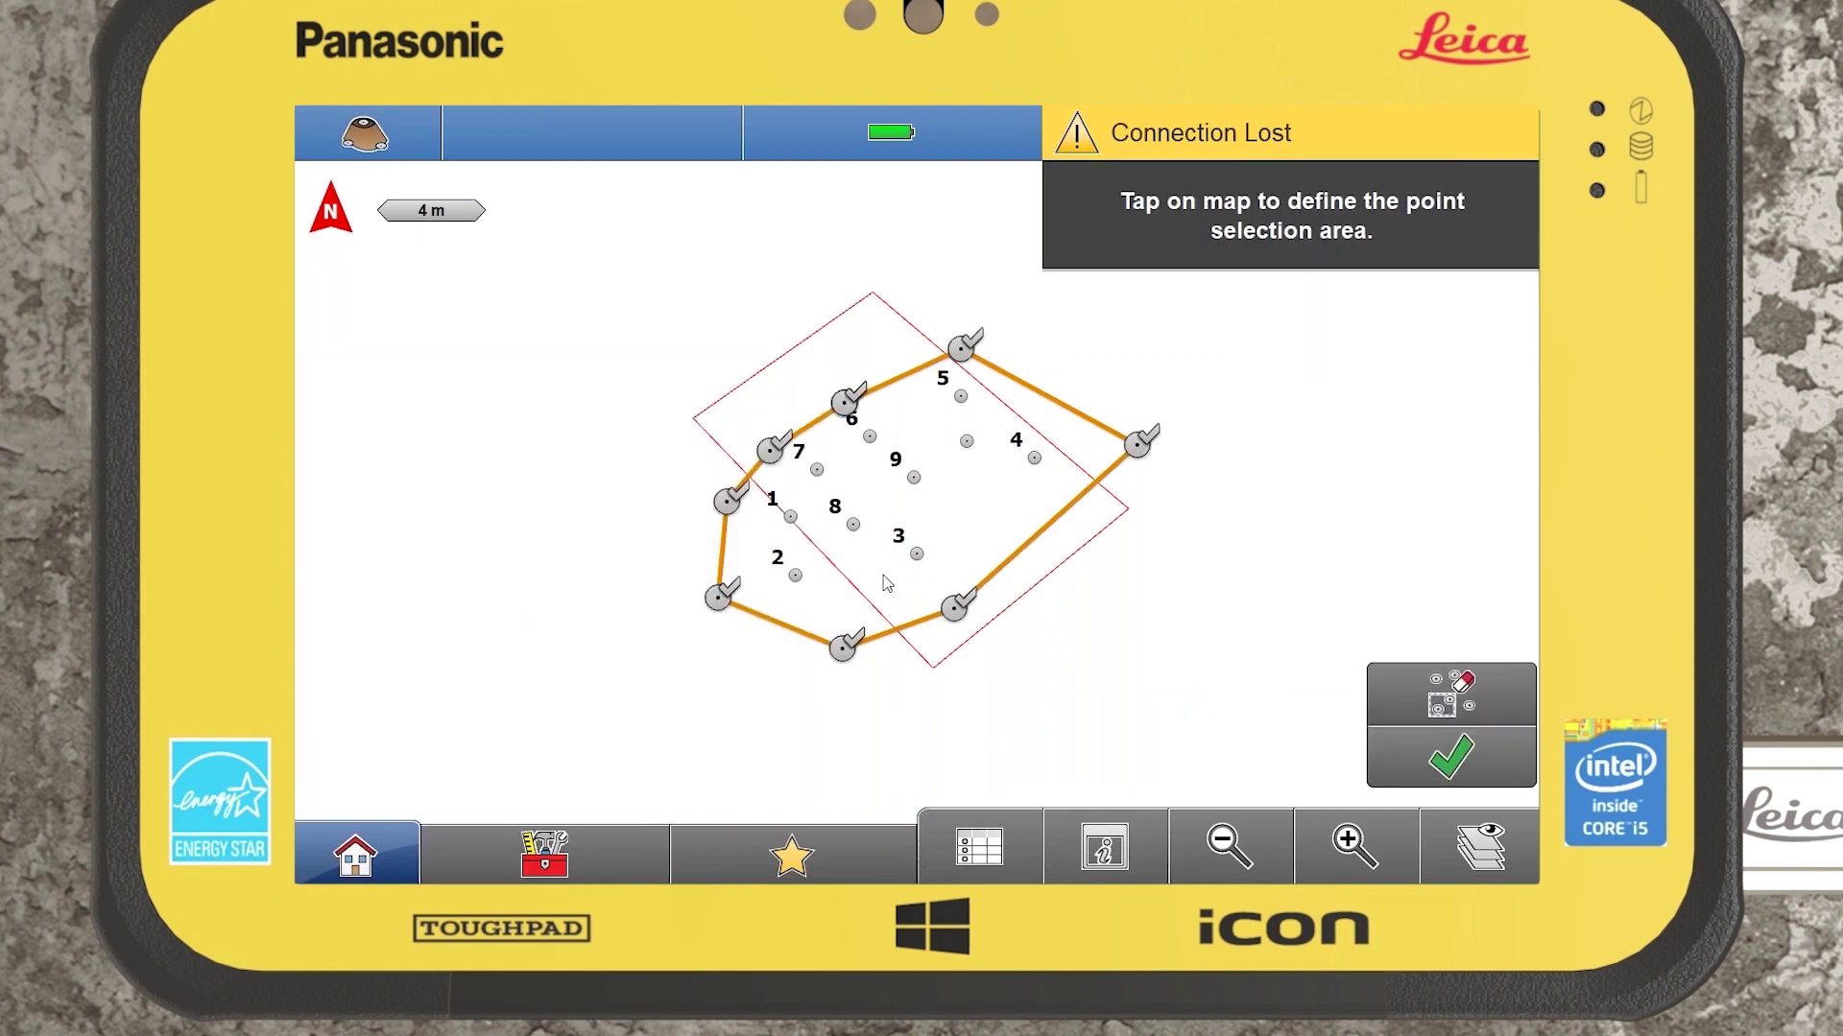
pyautogui.moveTo(768, 559)
pyautogui.mouseDown()
pyautogui.moveTo(796, 454)
pyautogui.moveTo(948, 379)
pyautogui.moveTo(1061, 459)
pyautogui.moveTo(954, 566)
pyautogui.mouseUp()
pyautogui.click(1393, 742)
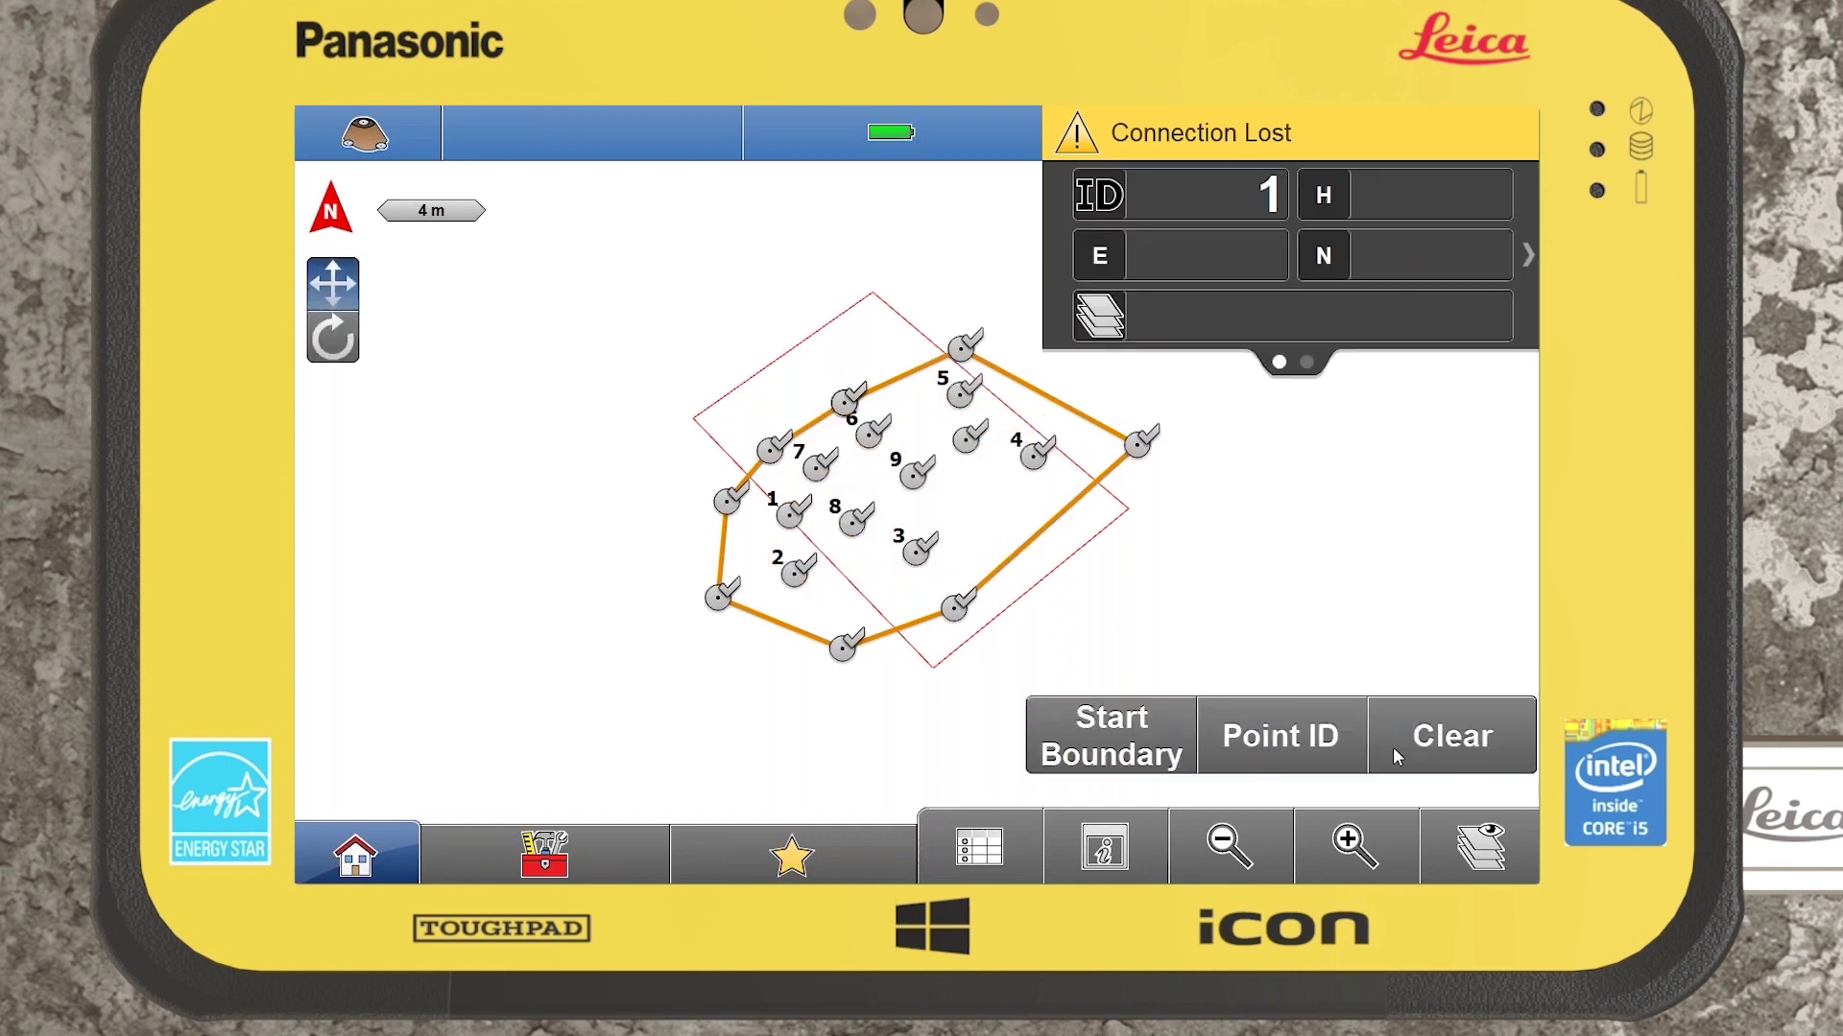
# - End the surface and save it as As-built in the project's References folder
pyautogui.click(548, 844)
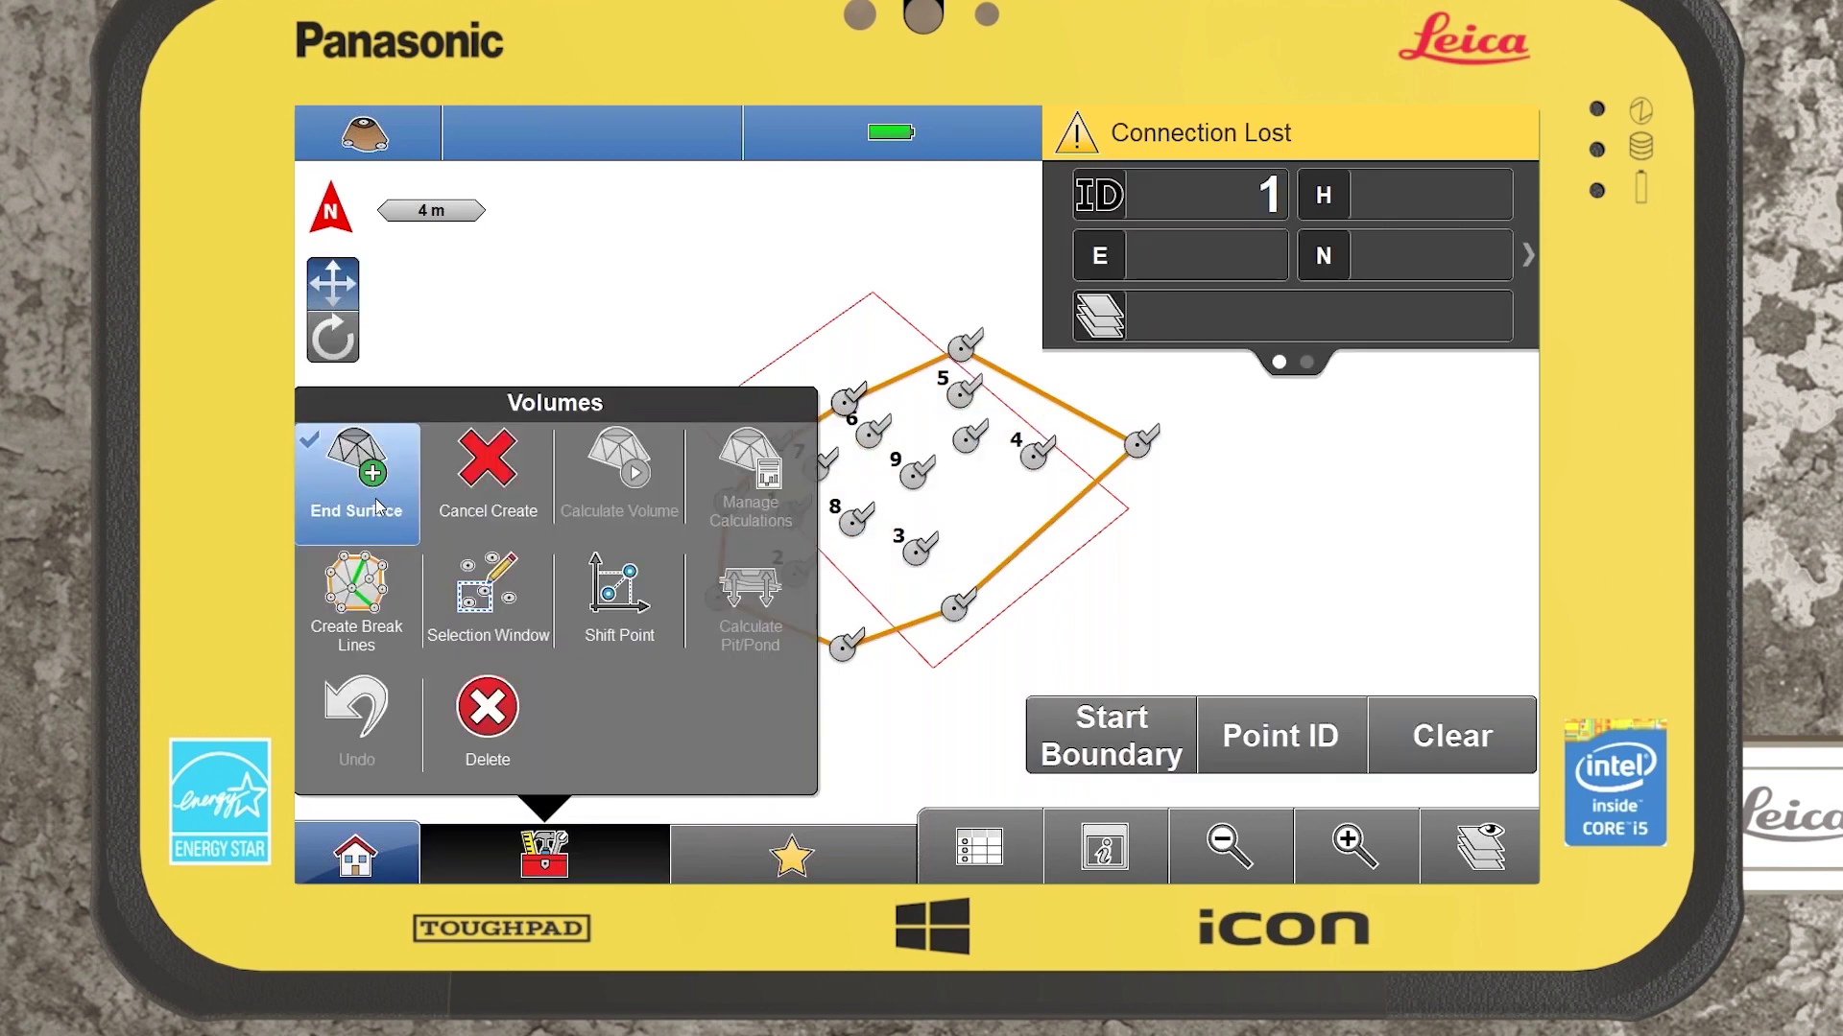
pyautogui.click(378, 507)
pyautogui.click(963, 403)
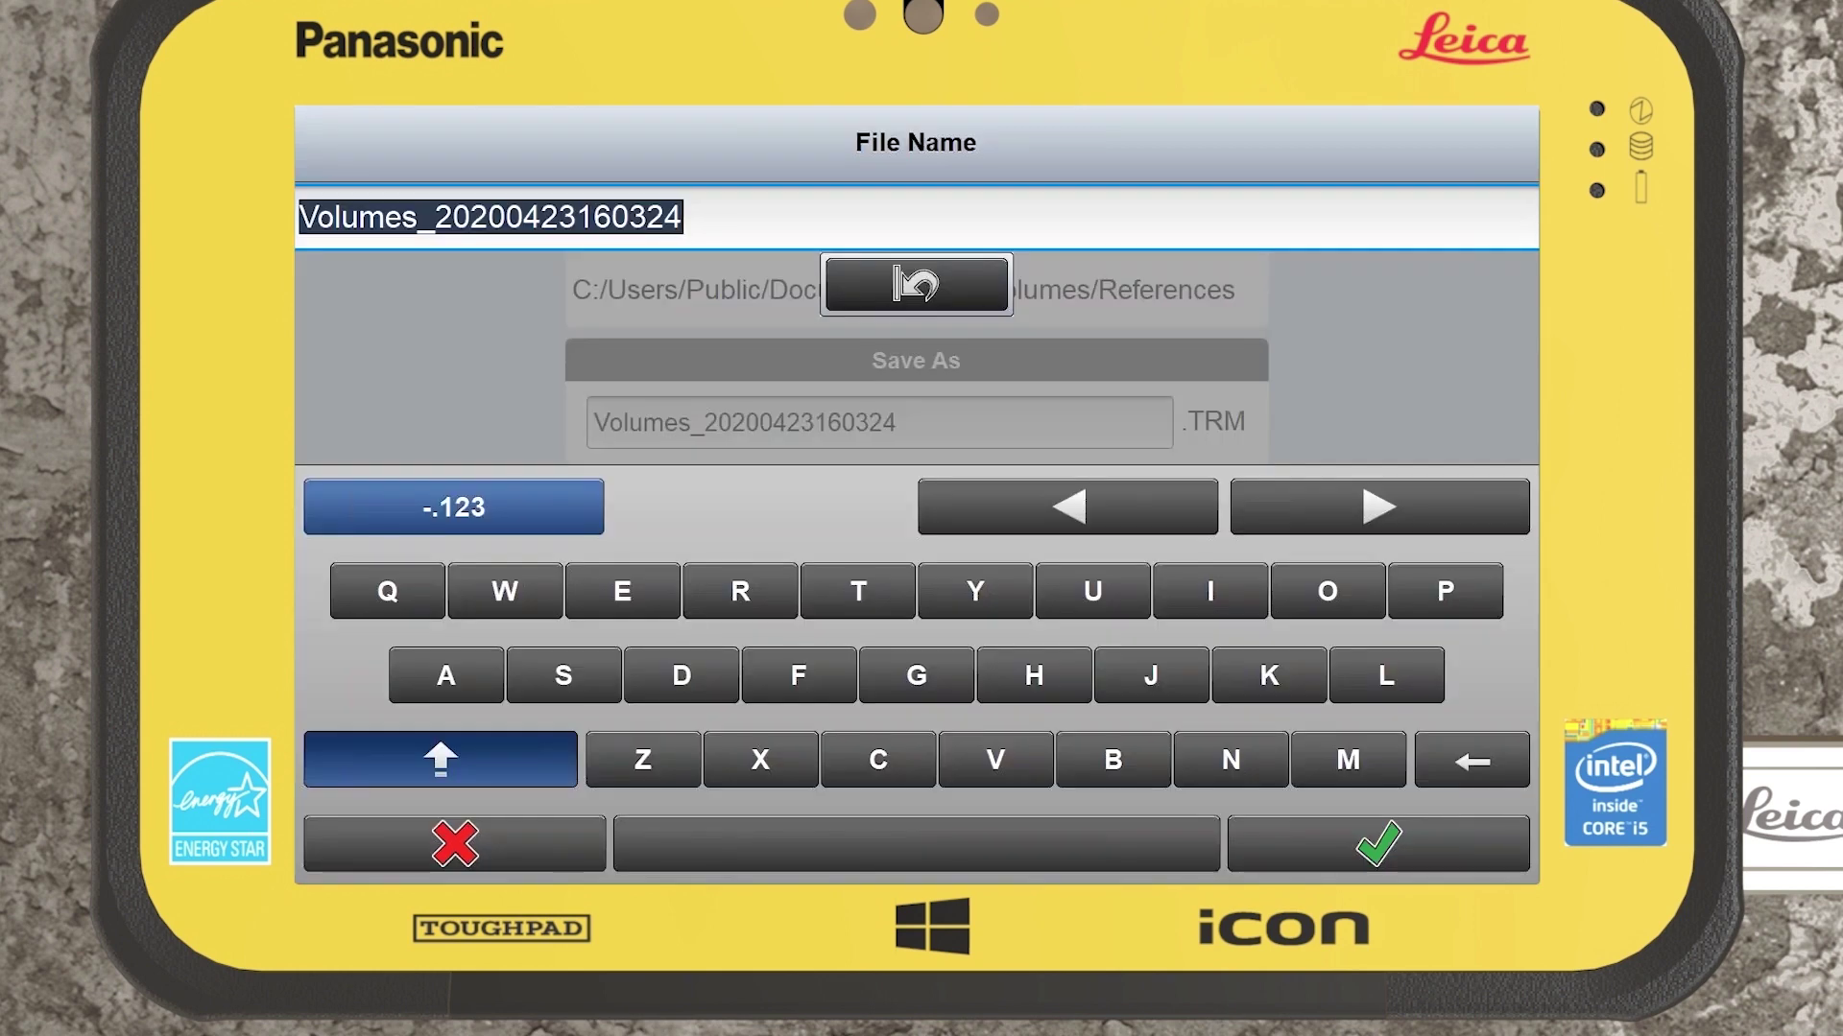
pyautogui.write('As-built')
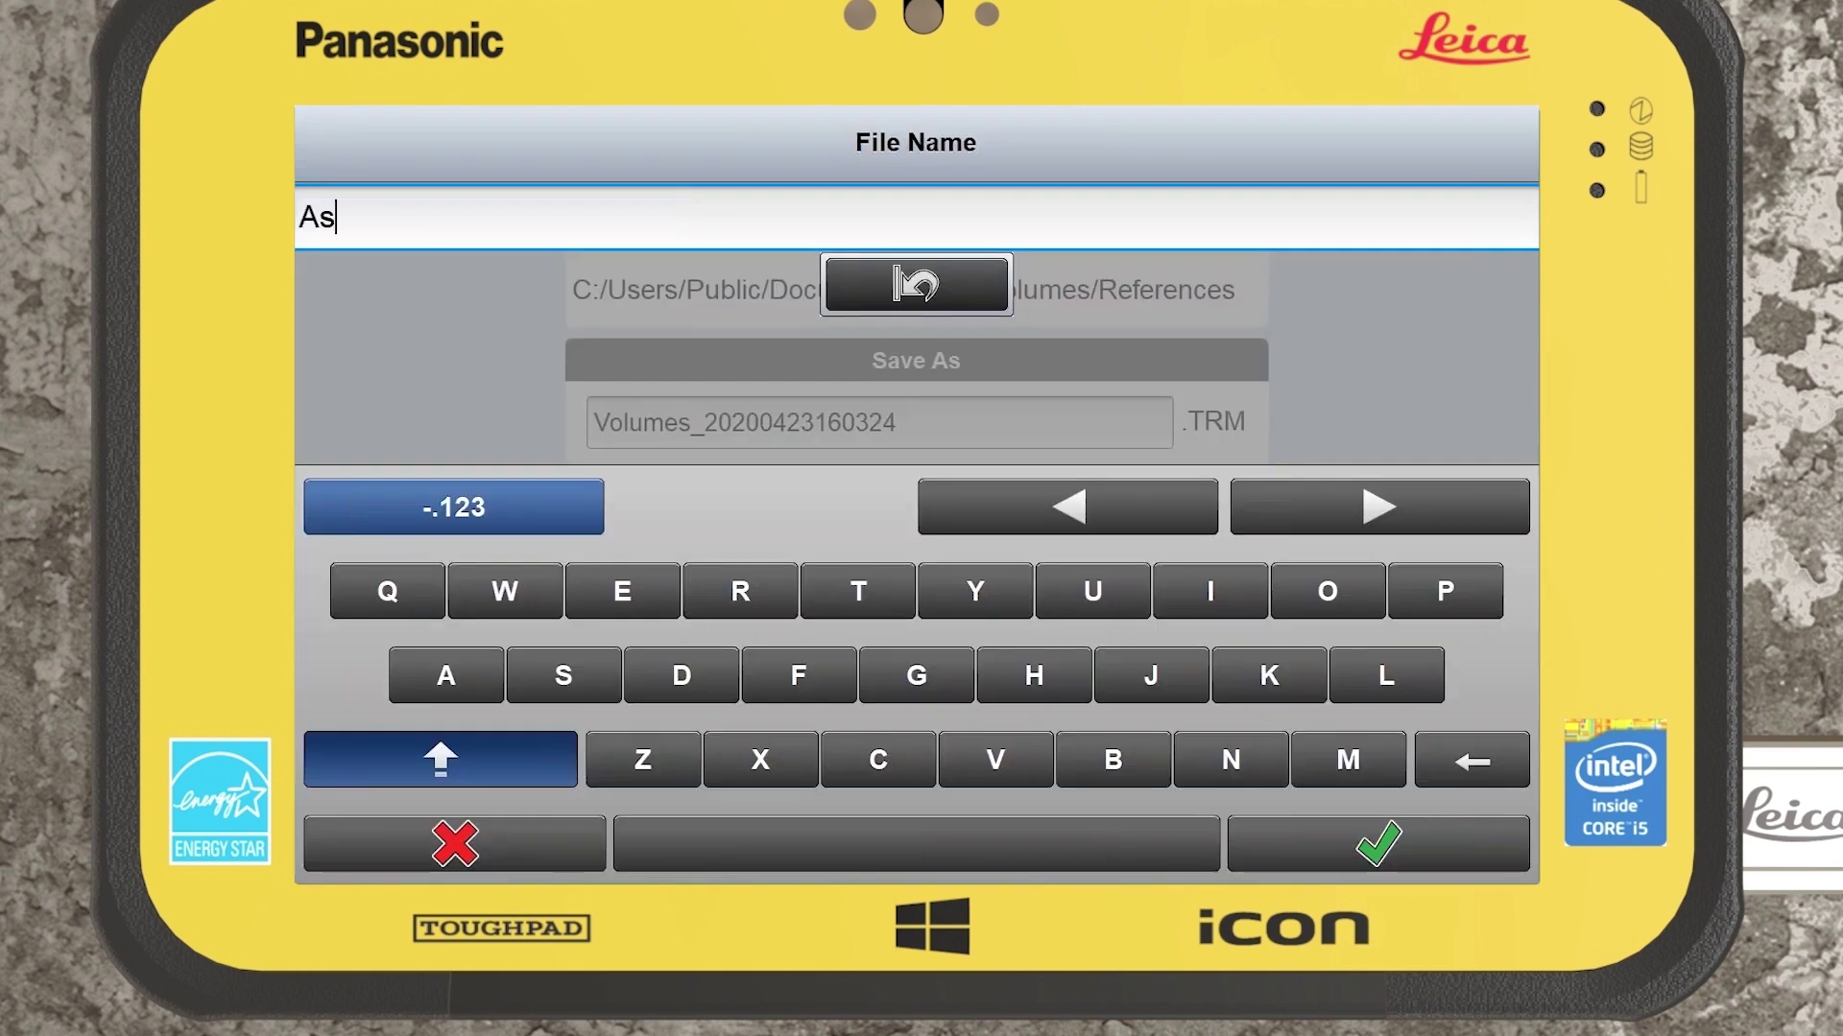
pyautogui.click(1384, 822)
pyautogui.click(1264, 862)
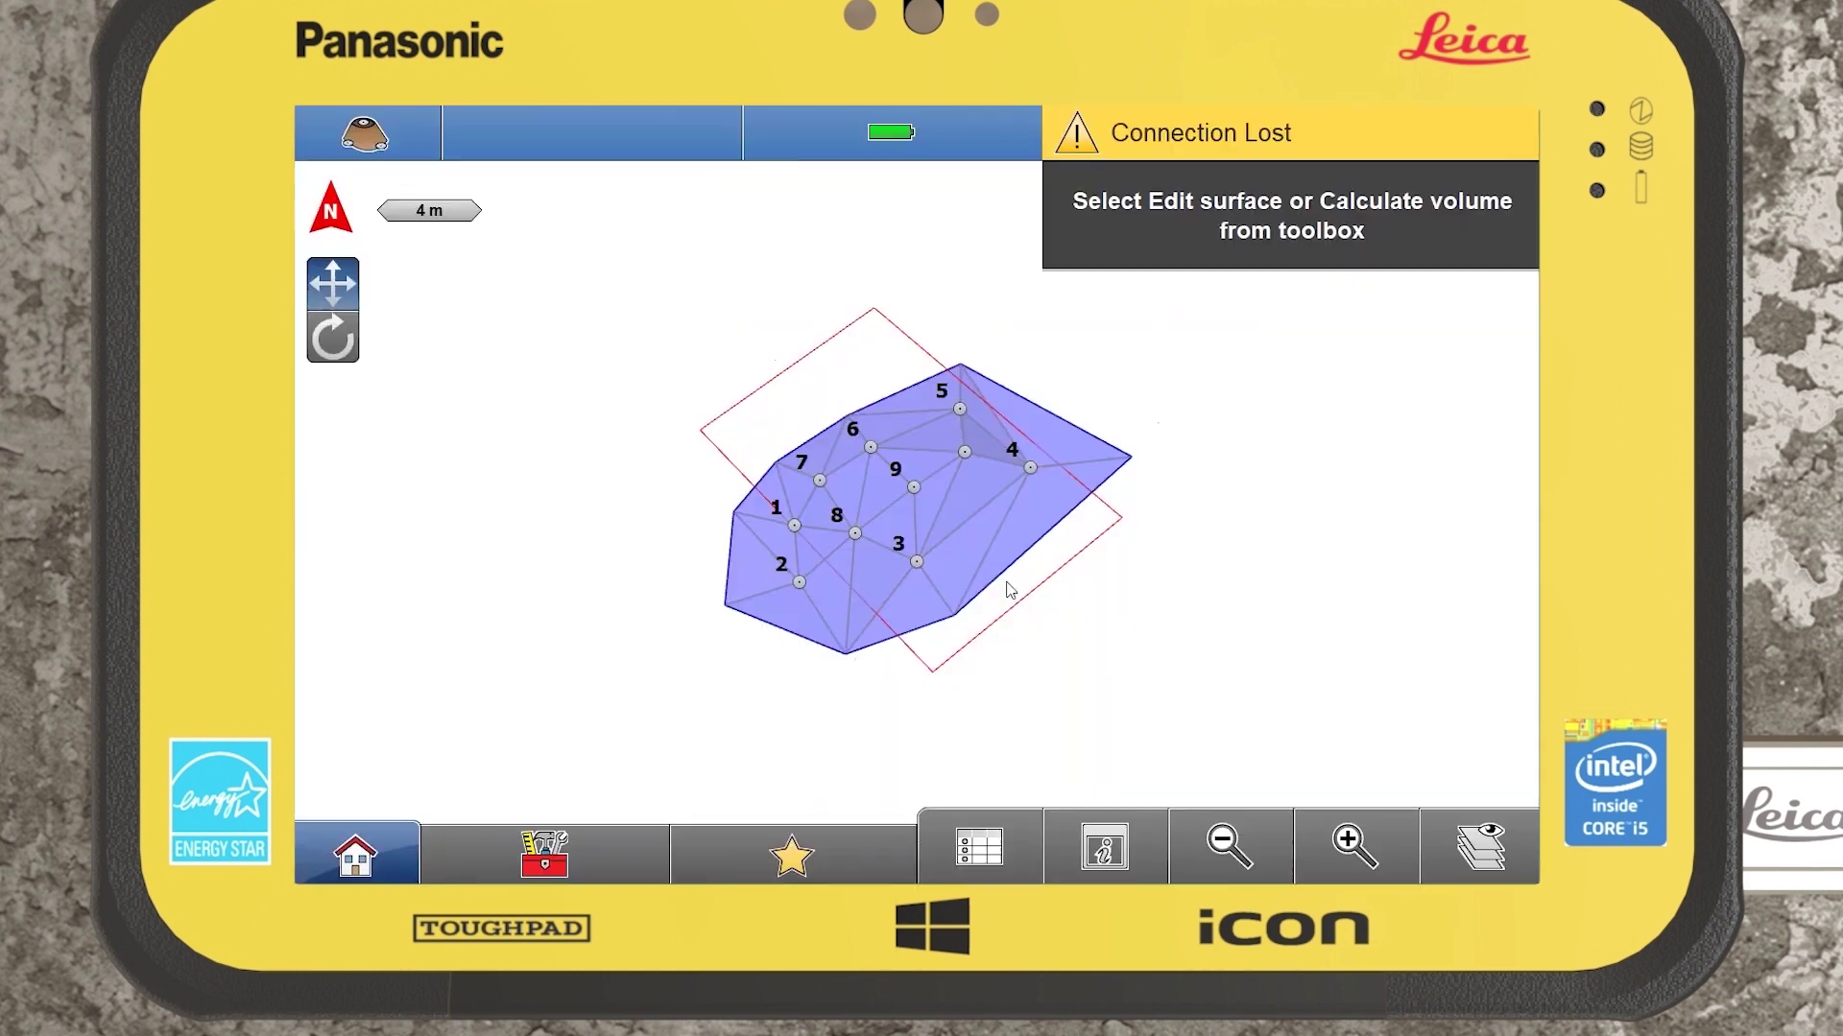
pyautogui.moveTo(937, 411); pyautogui.dragTo(1083, 365)
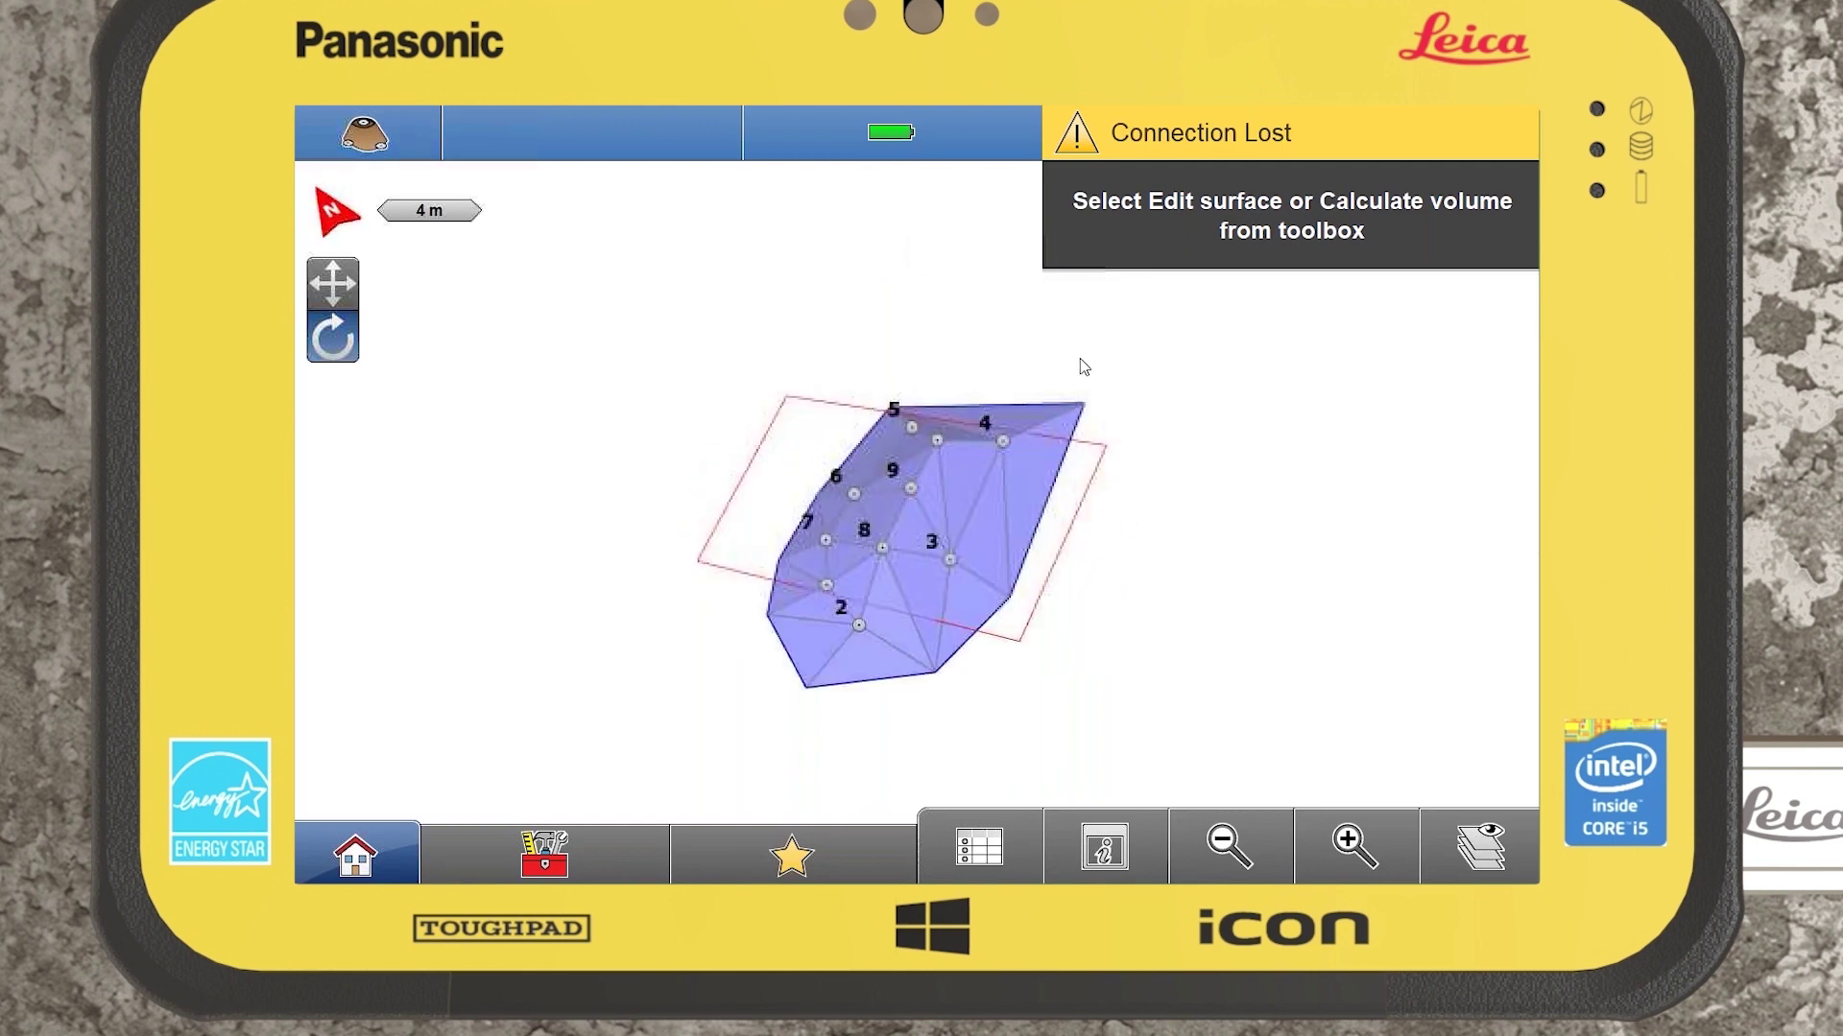
# - Start another new surface and create its boundary from the closed red outline
pyautogui.click(326, 286)
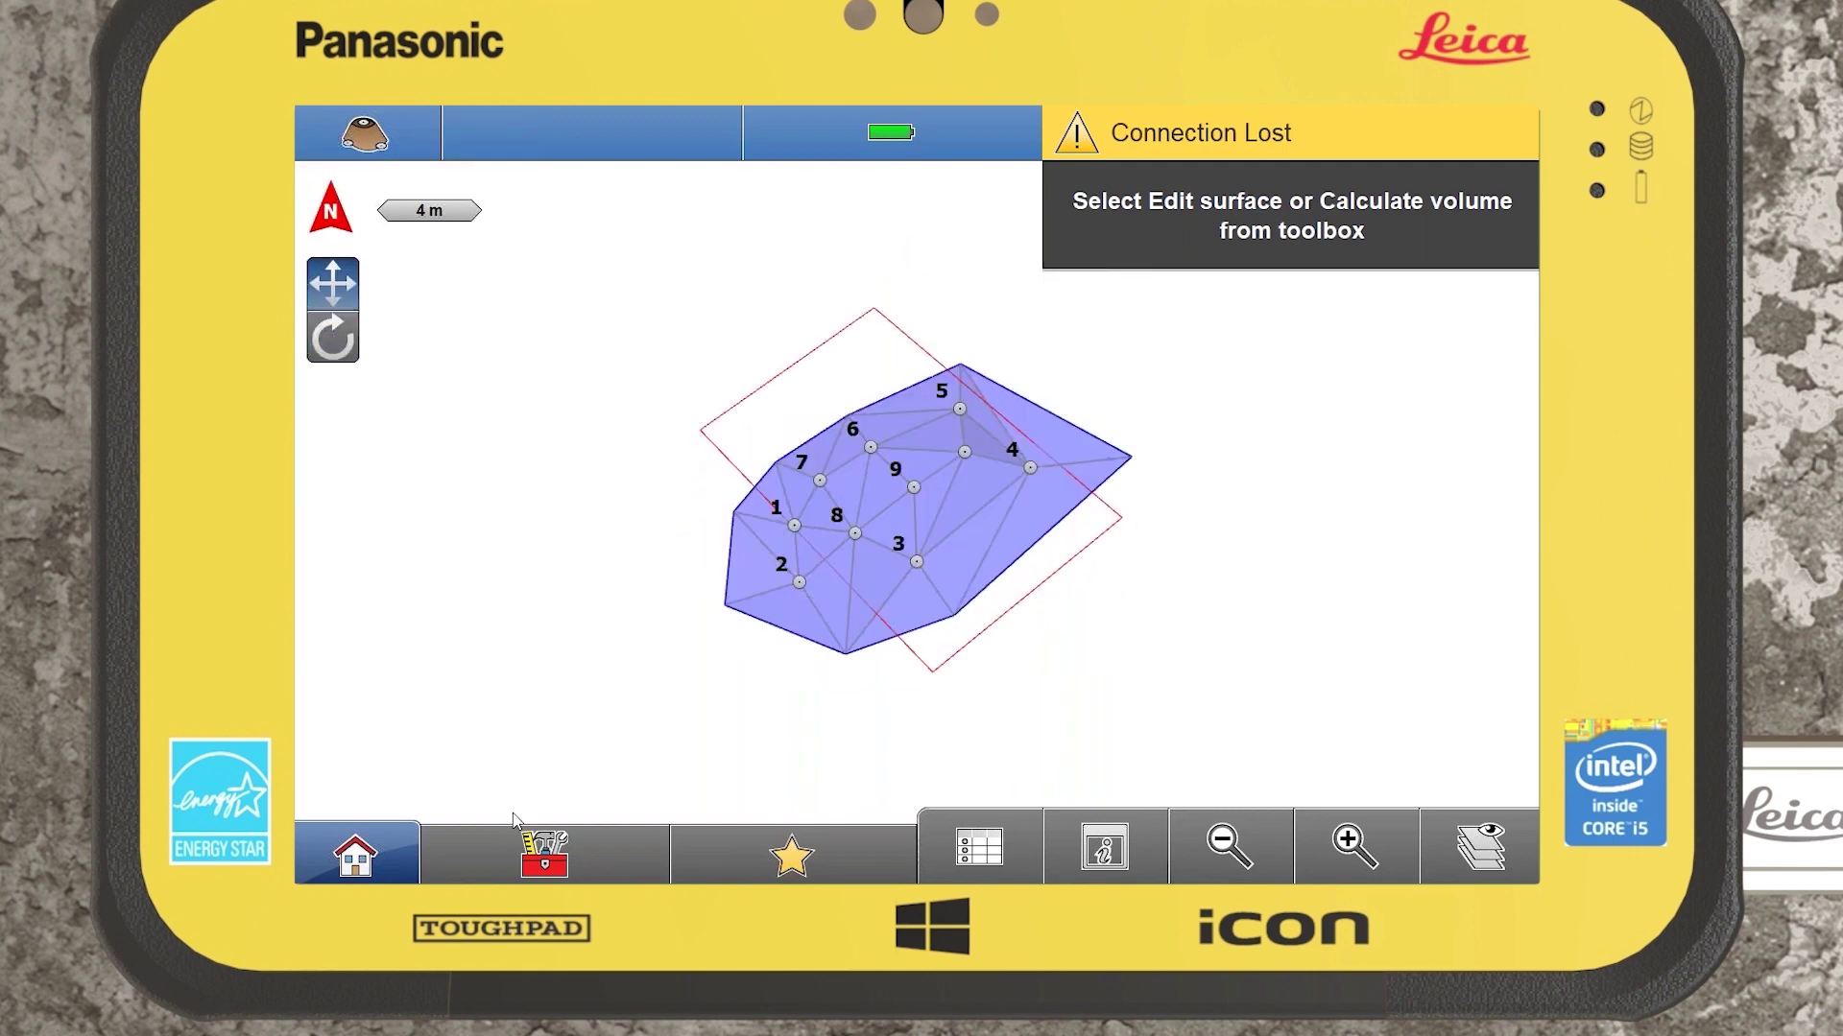
pyautogui.click(545, 845)
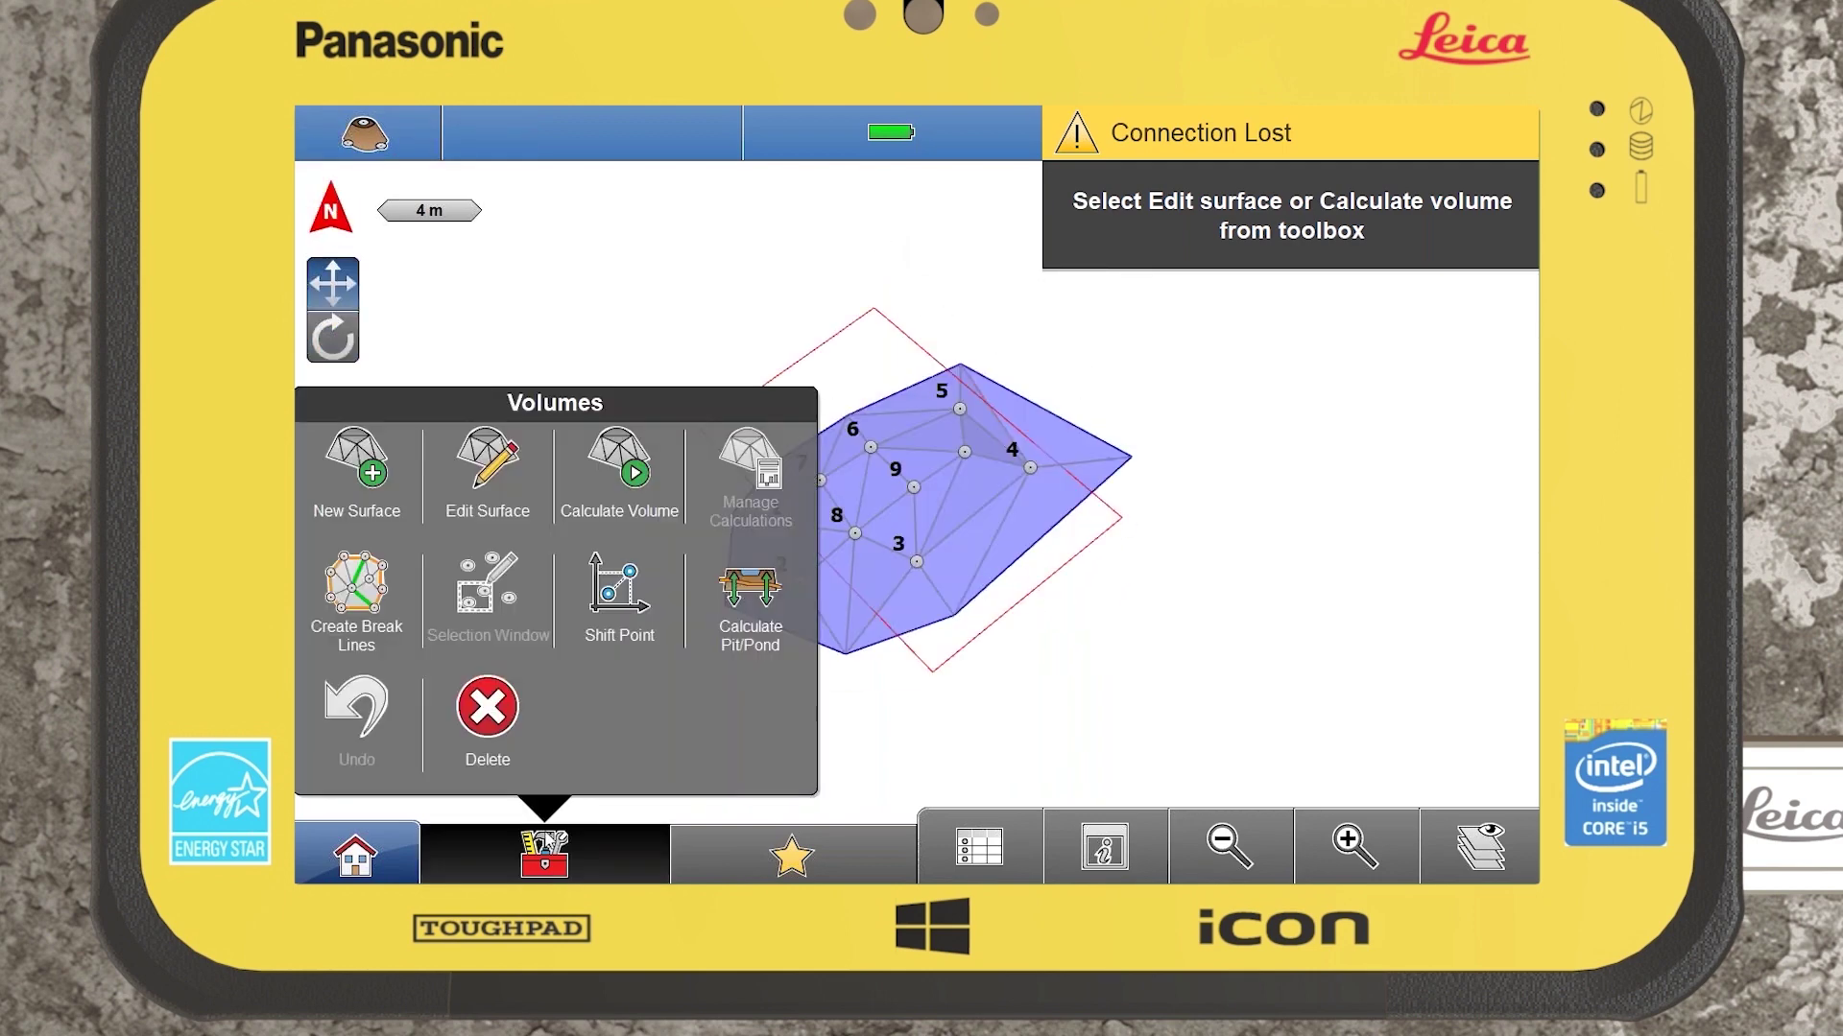
pyautogui.click(368, 485)
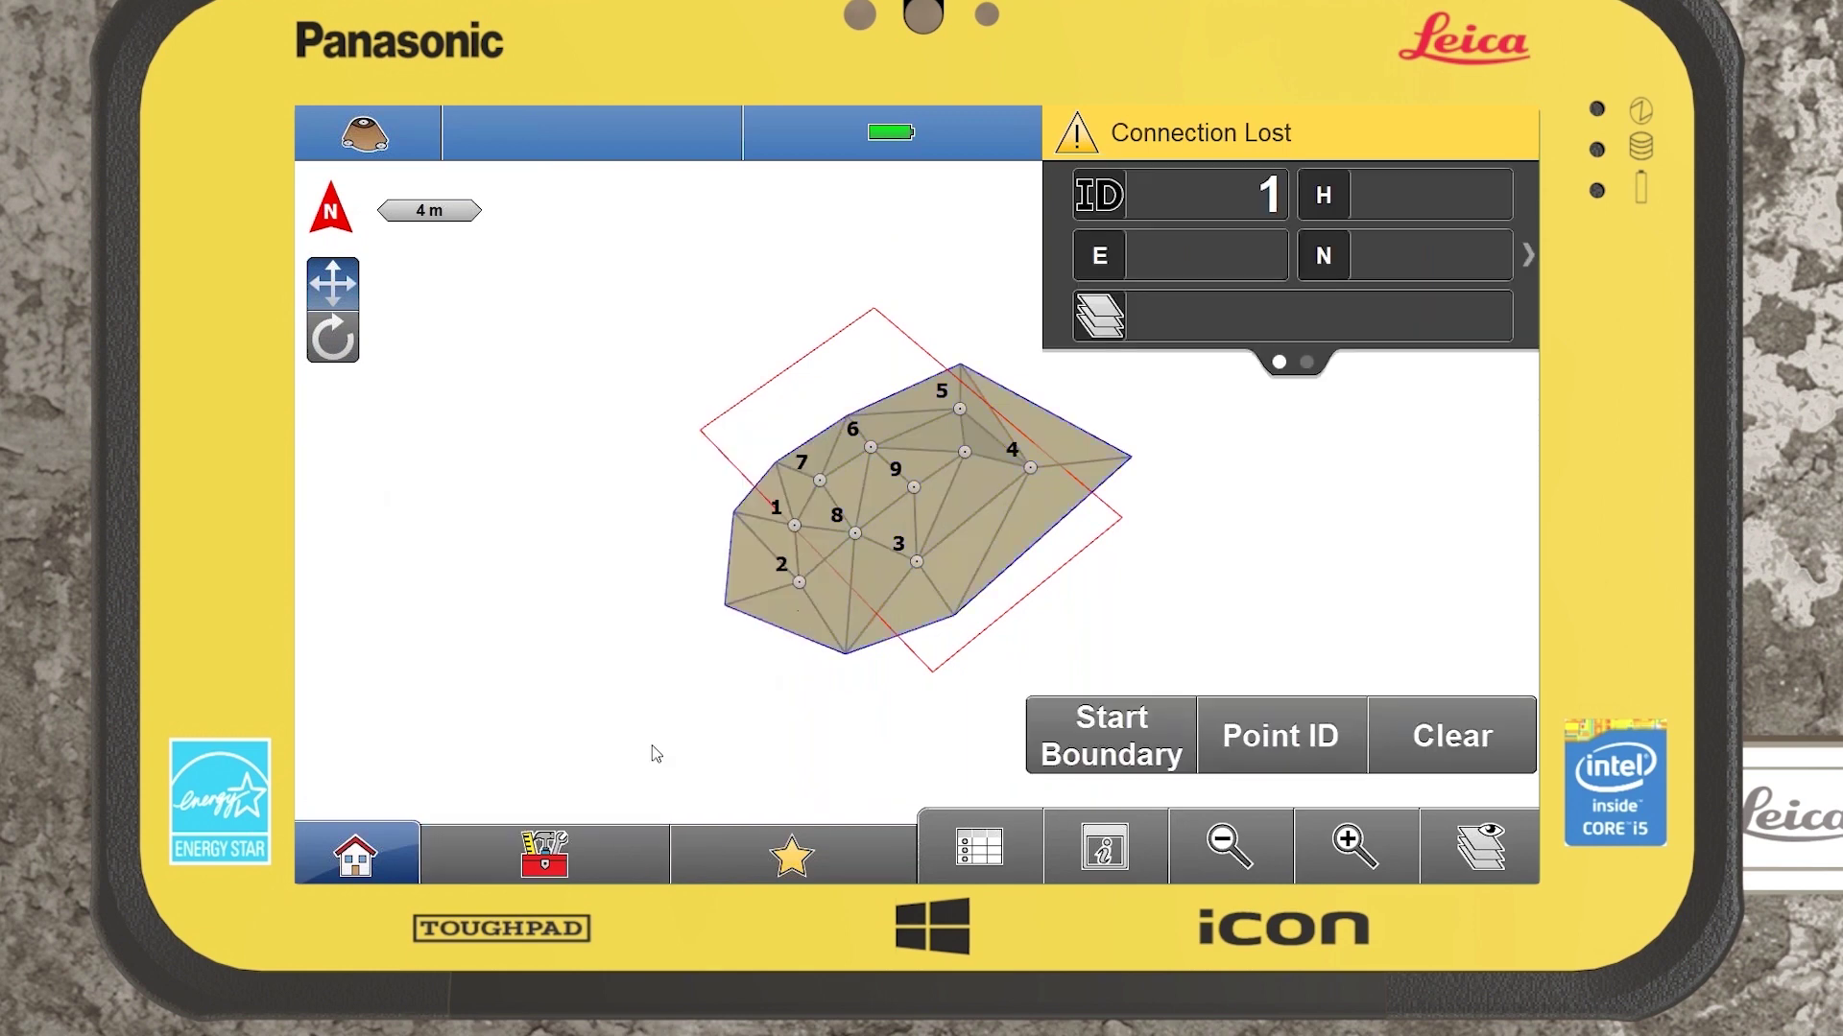
pyautogui.click(605, 833)
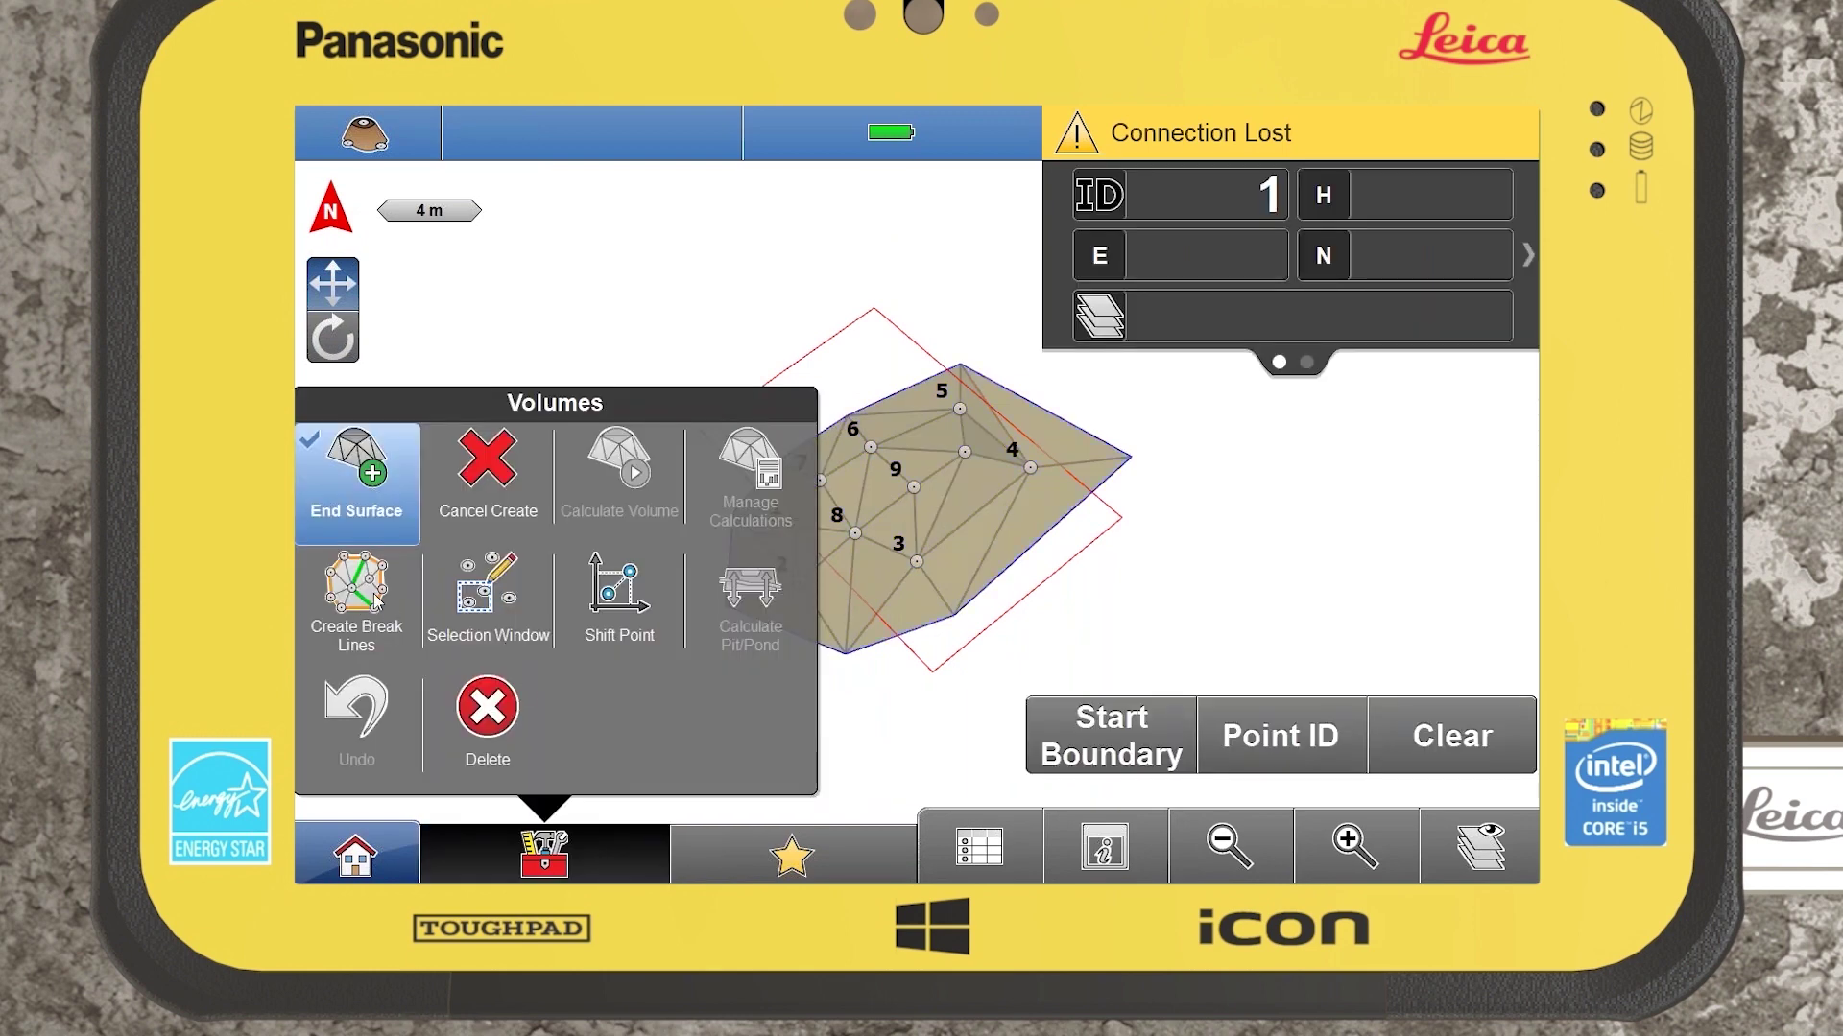
pyautogui.click(1078, 763)
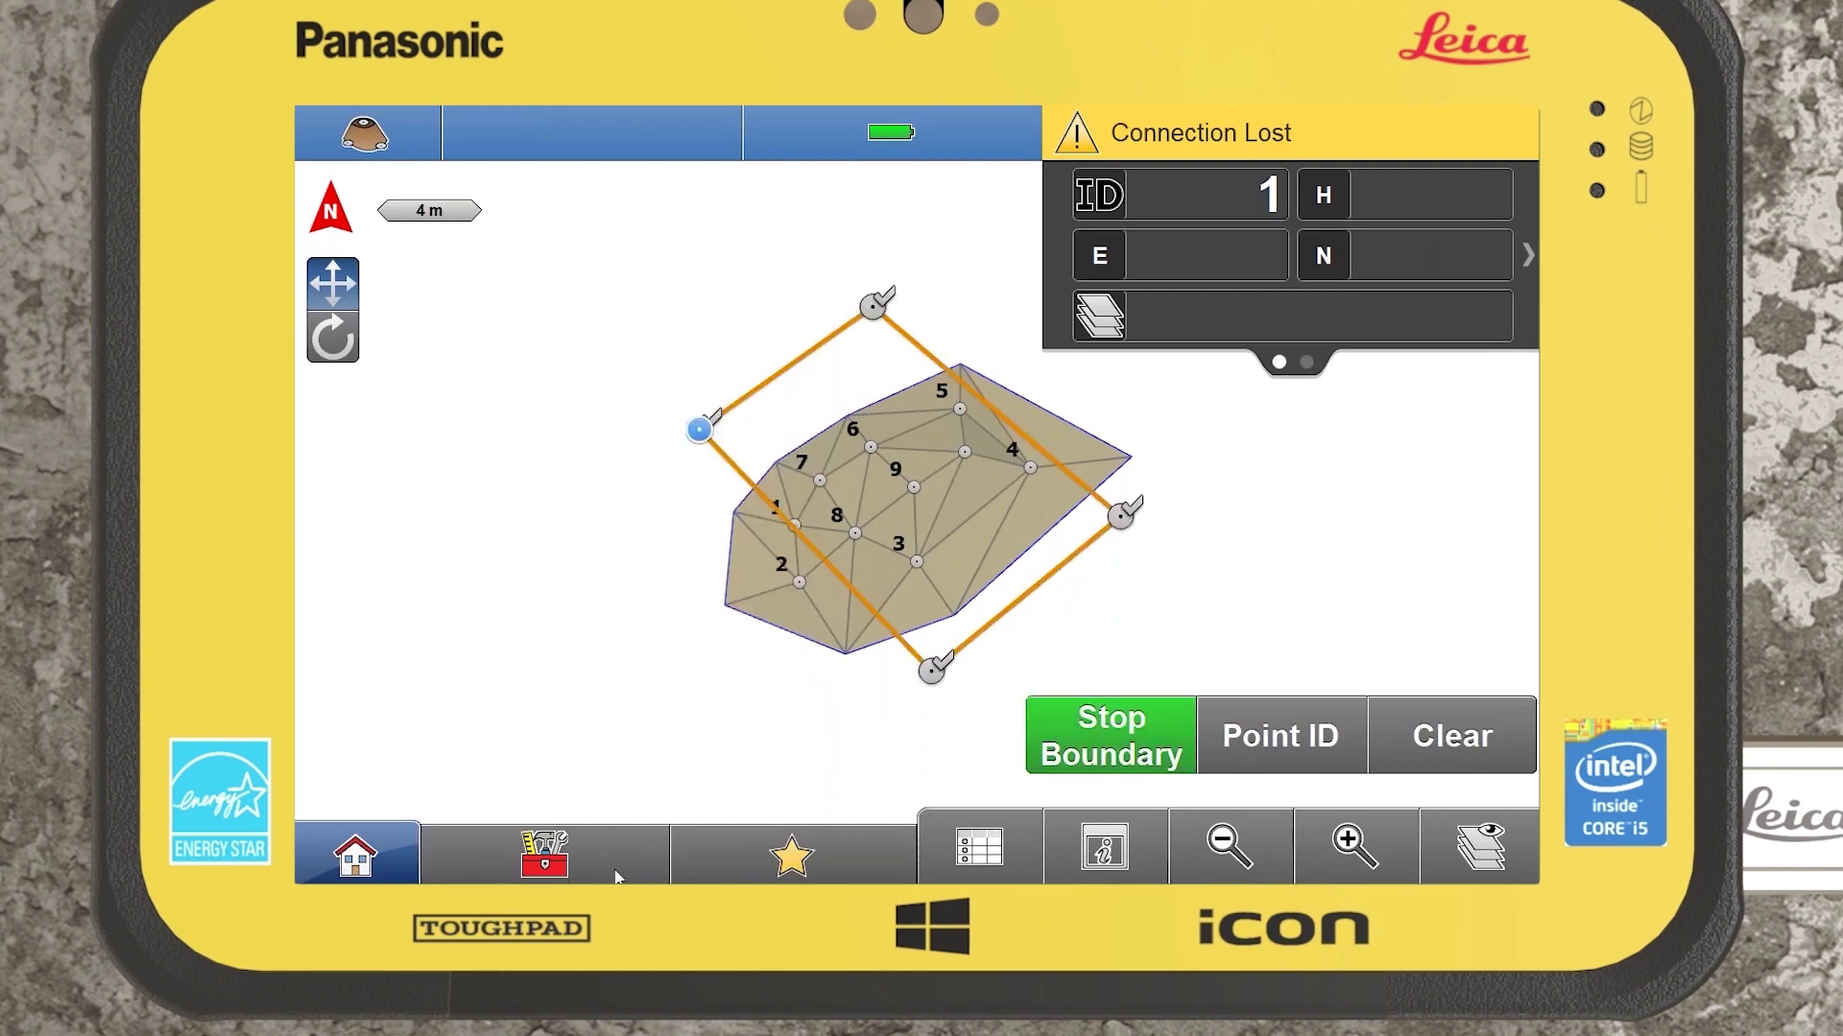
# - End the surface and save it as Design in the project's References folder
pyautogui.click(600, 841)
pyautogui.click(388, 488)
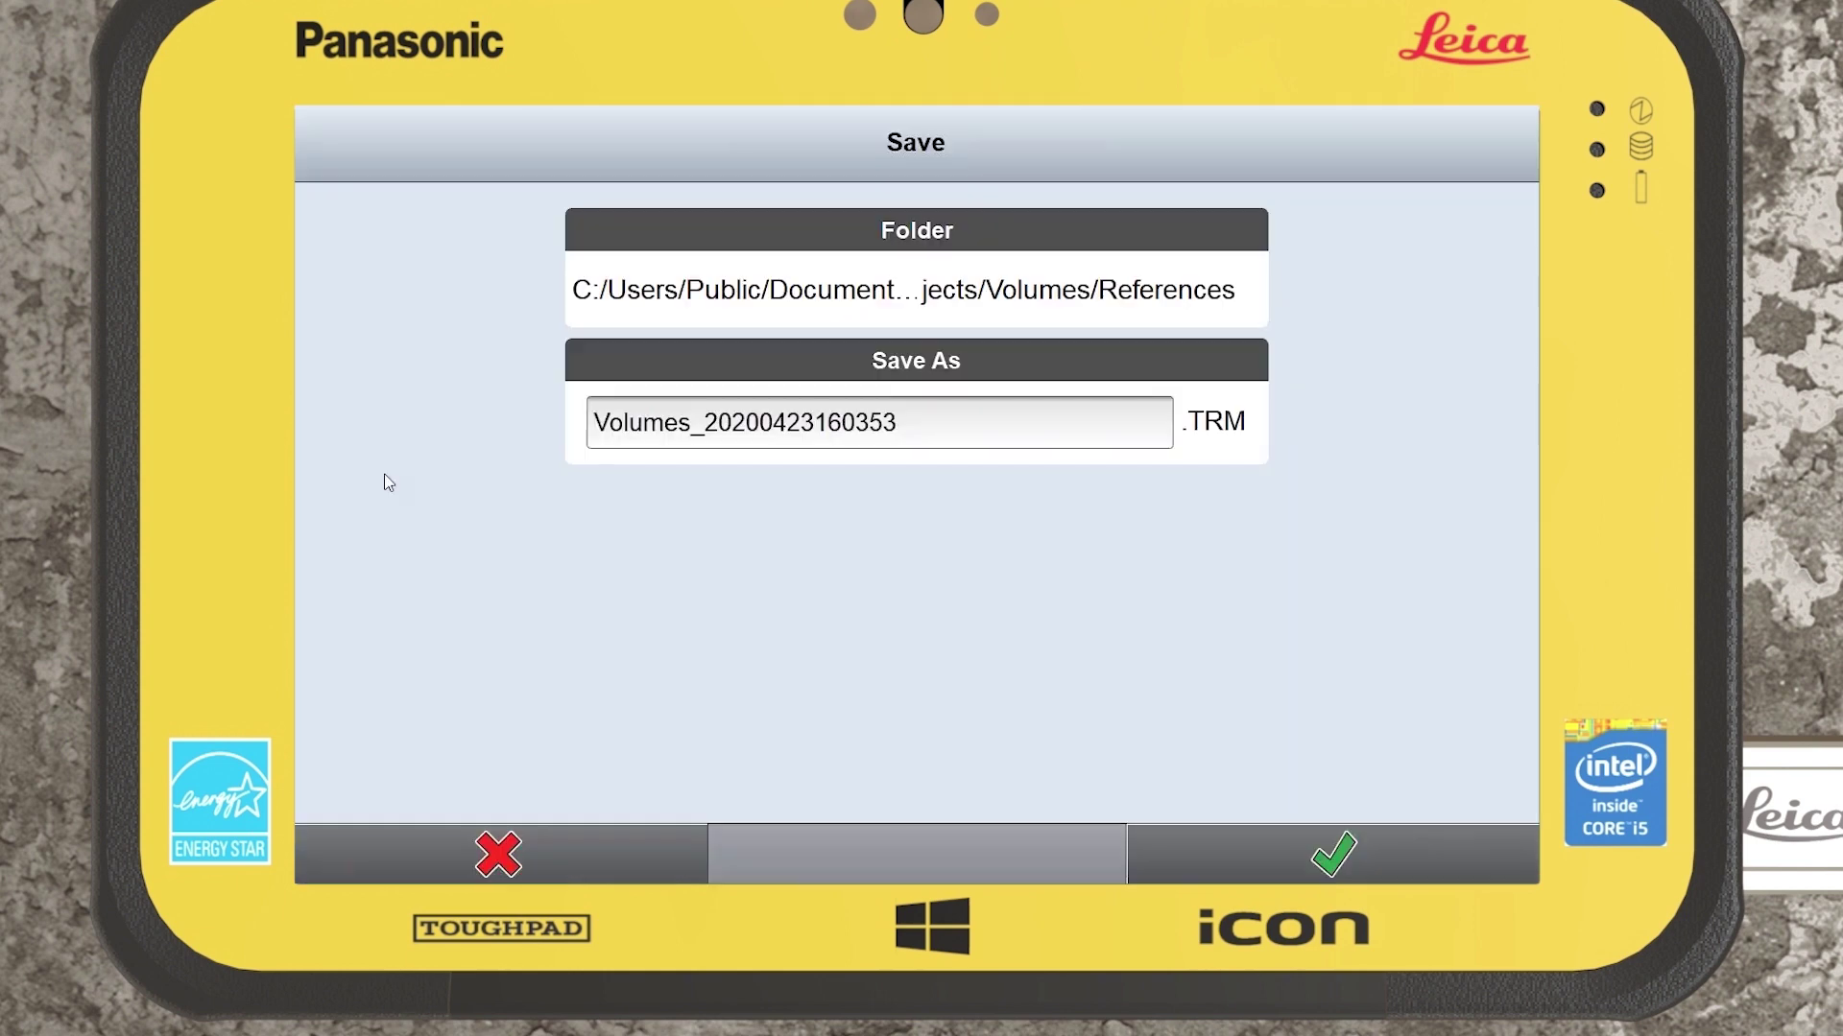
pyautogui.click(925, 423)
pyautogui.write('Desig')
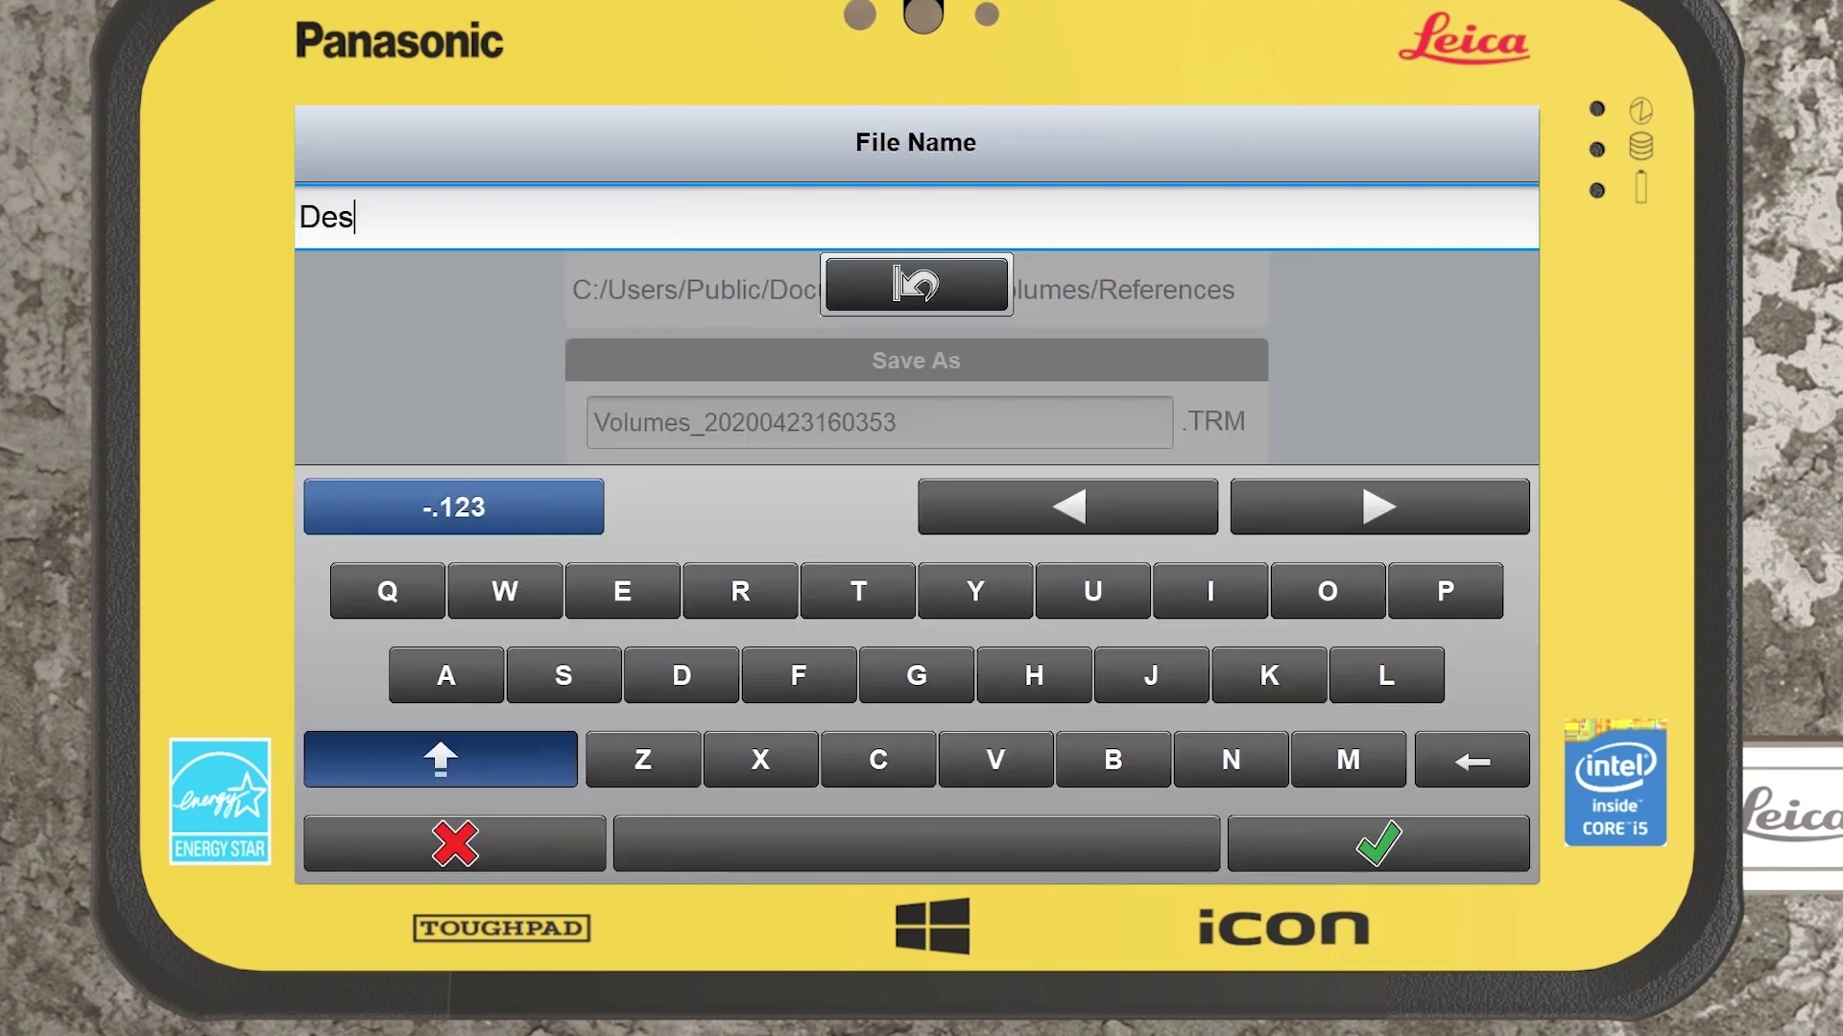
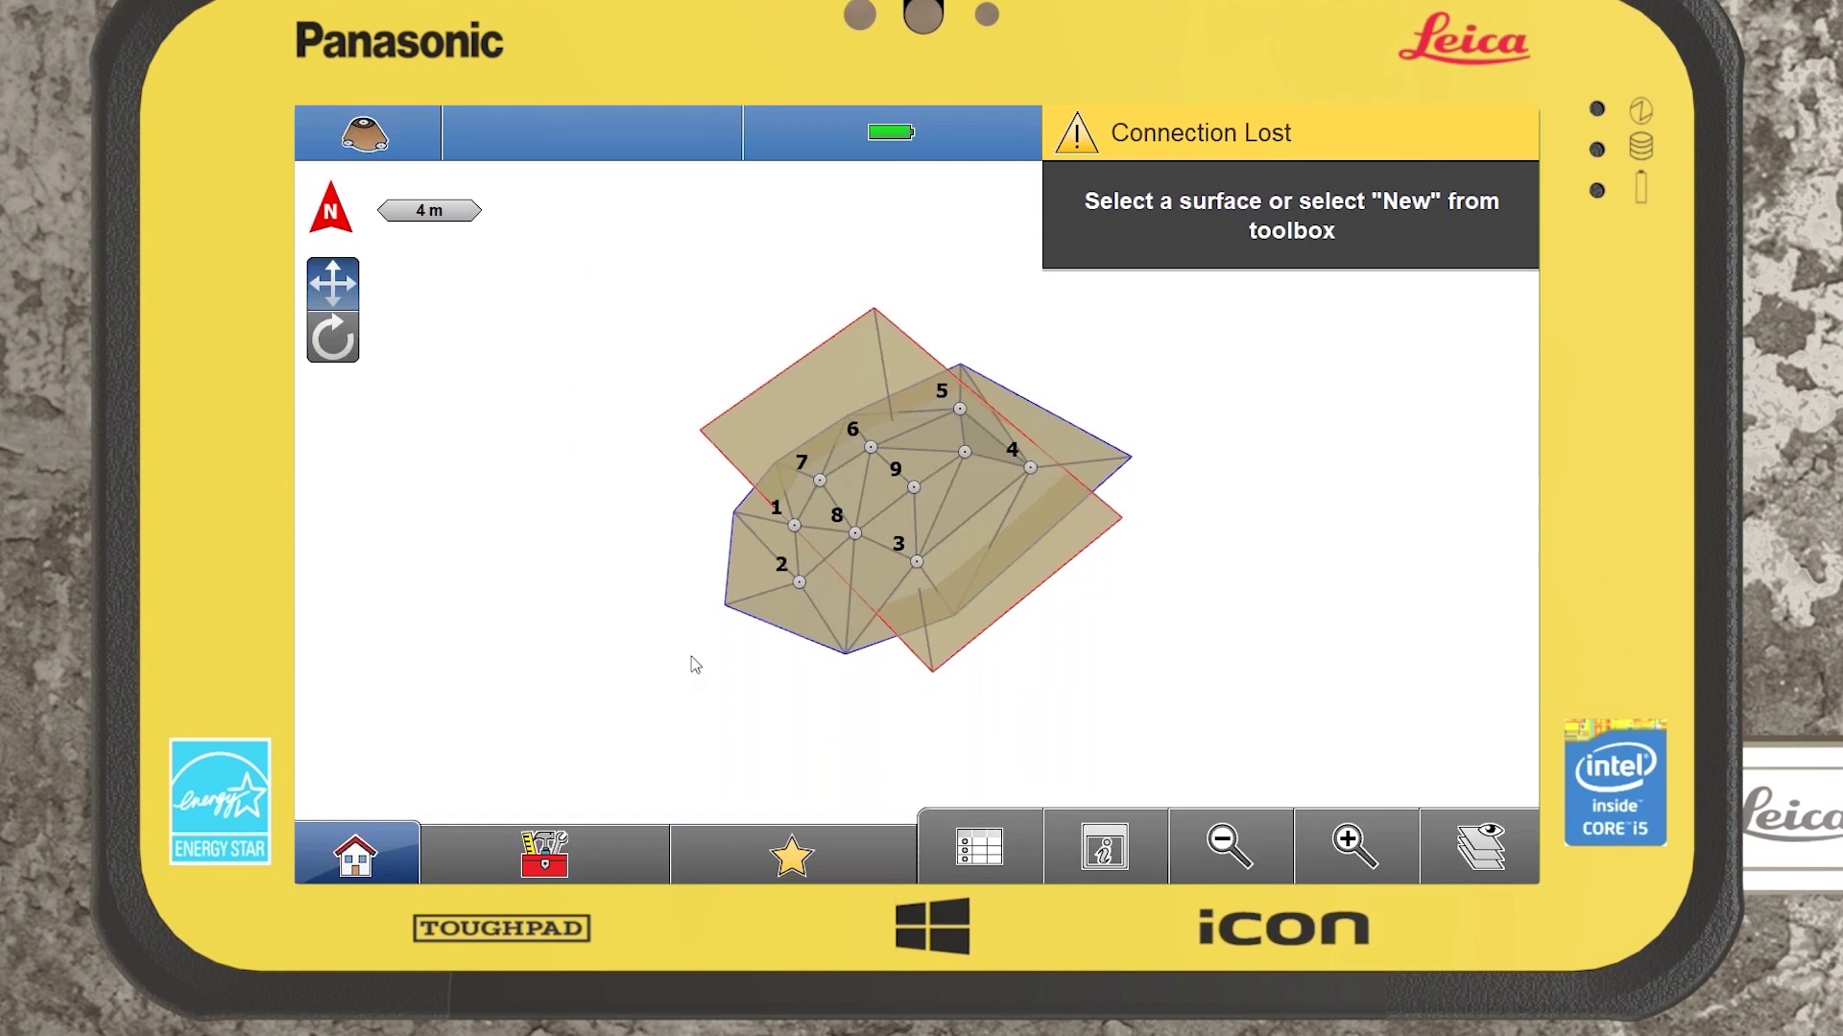
# - Select the Design surface and start a volume calculation with the Surface to Surface method
pyautogui.click(525, 851)
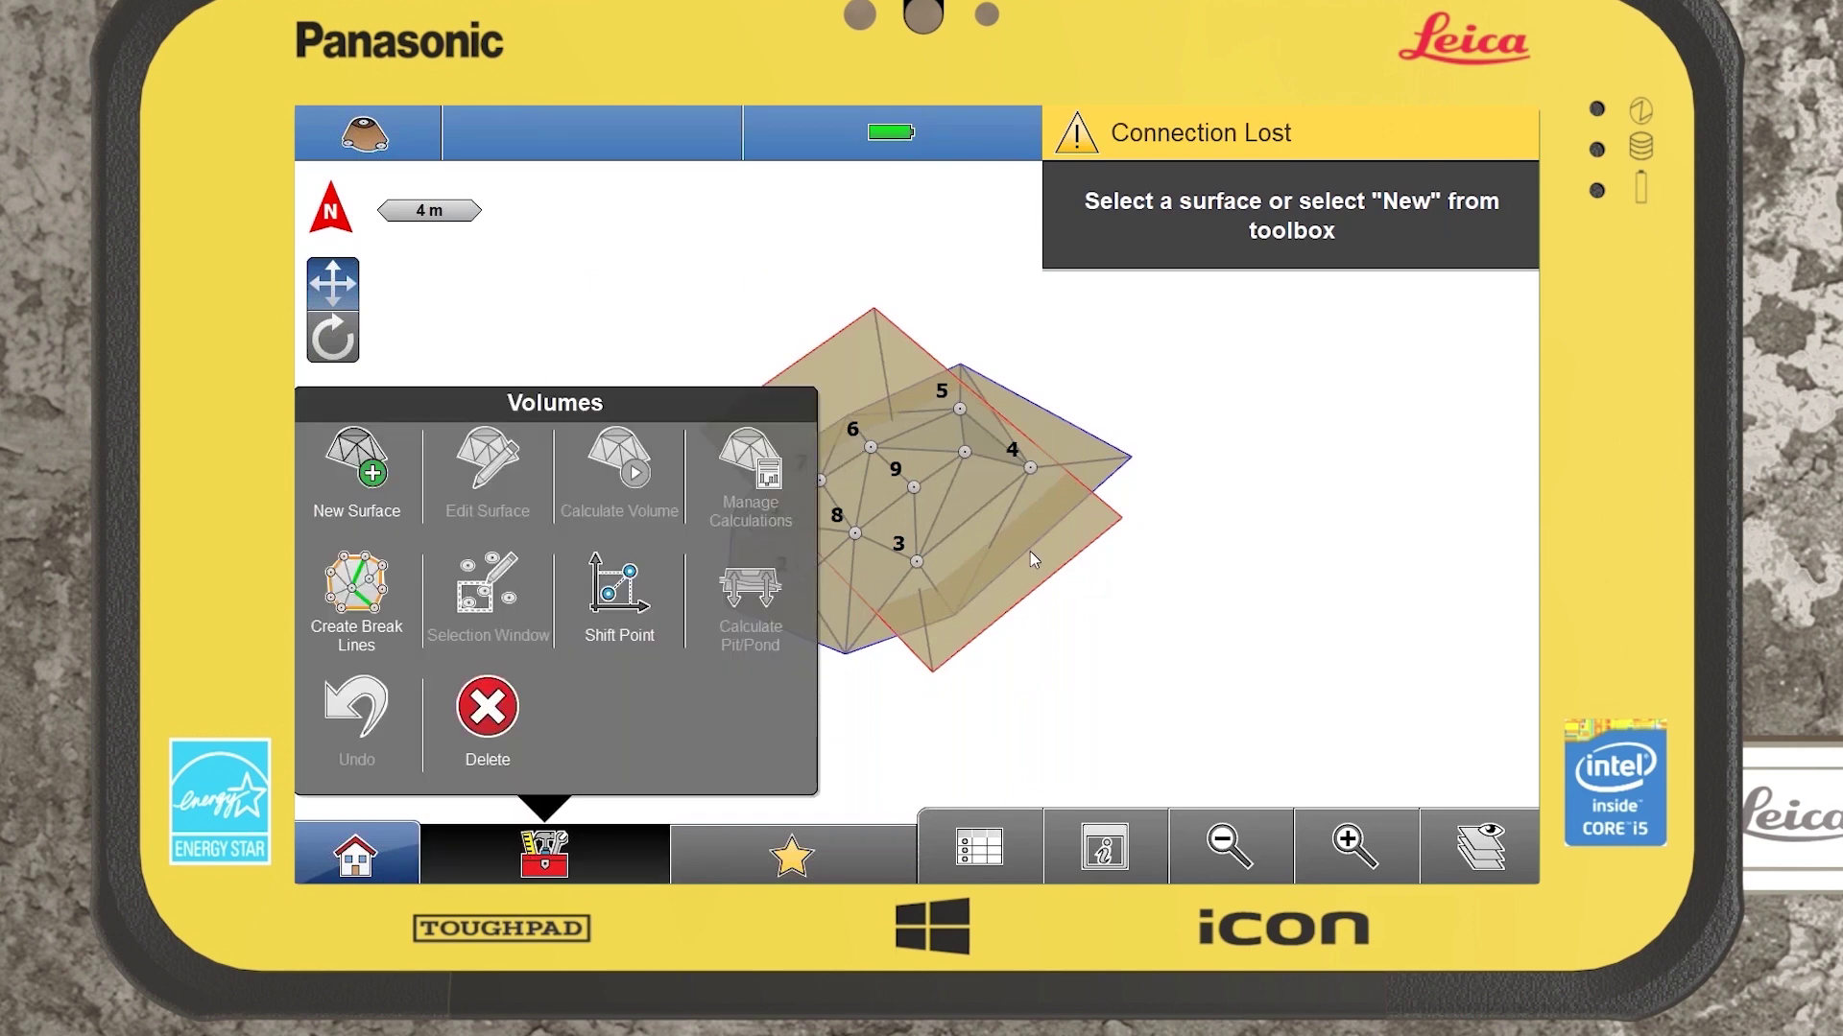
pyautogui.click(1031, 555)
pyautogui.click(659, 346)
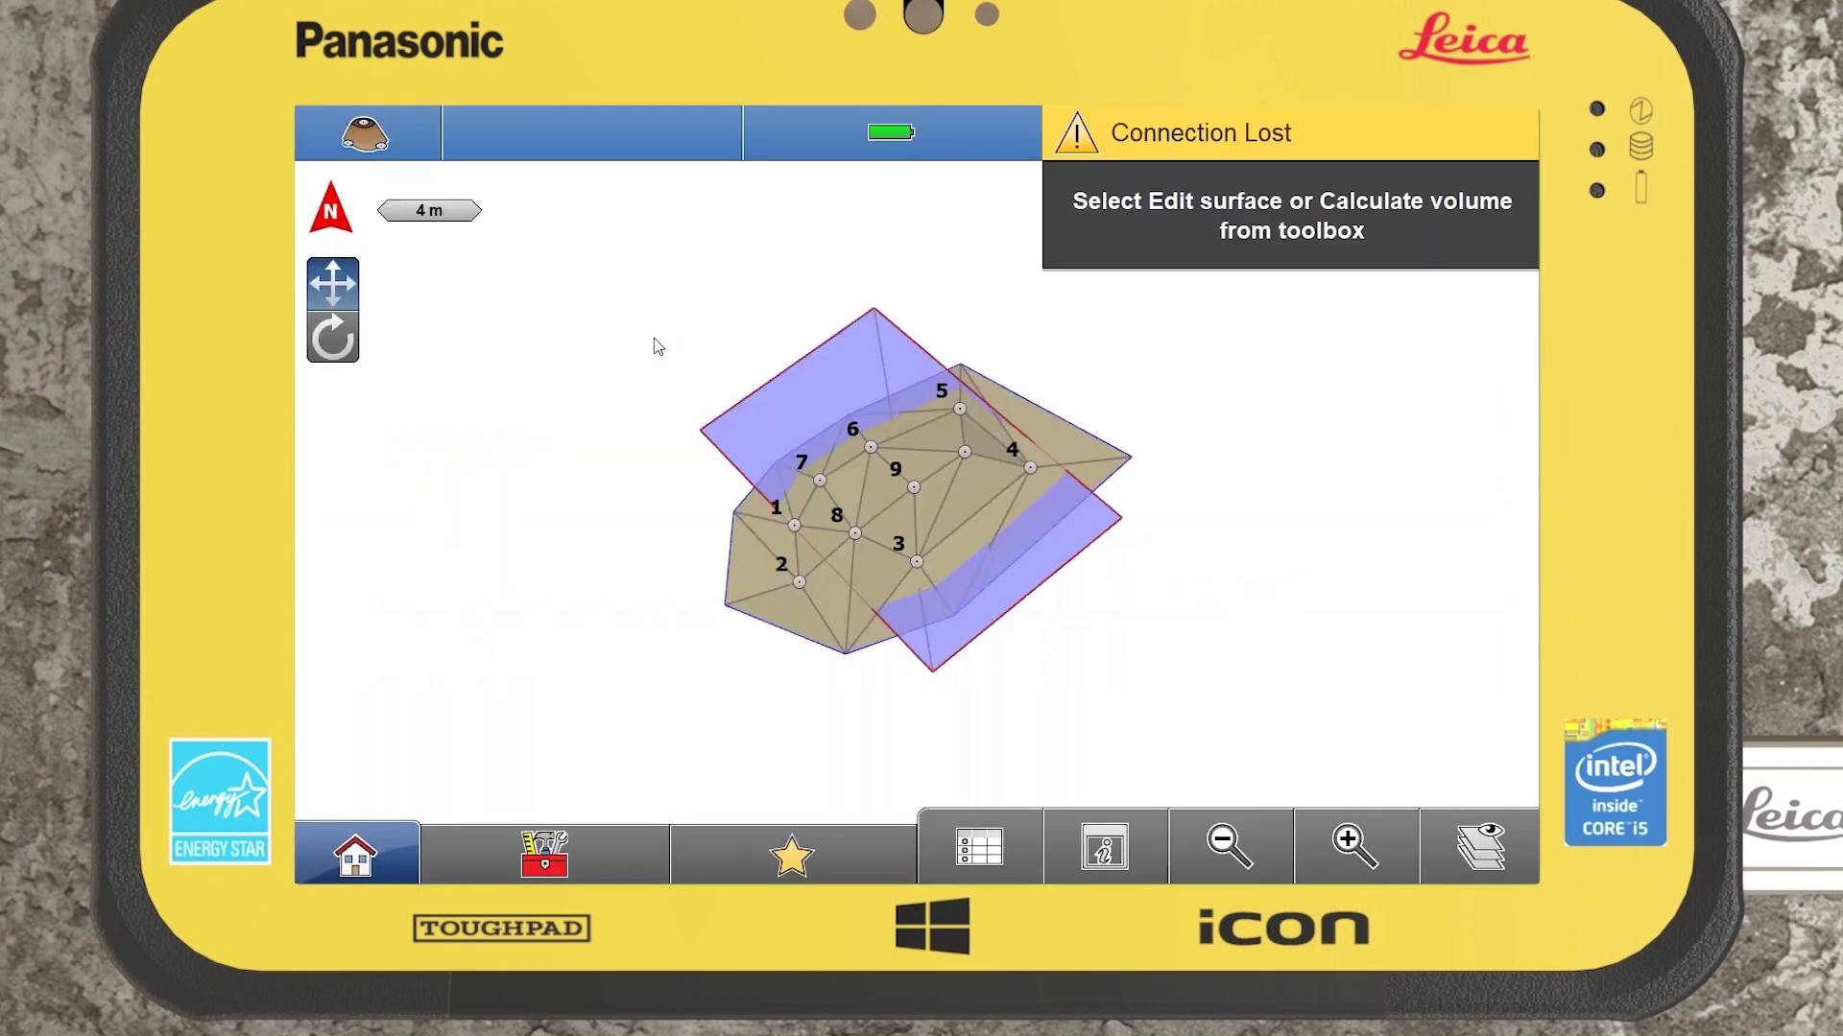
pyautogui.click(564, 854)
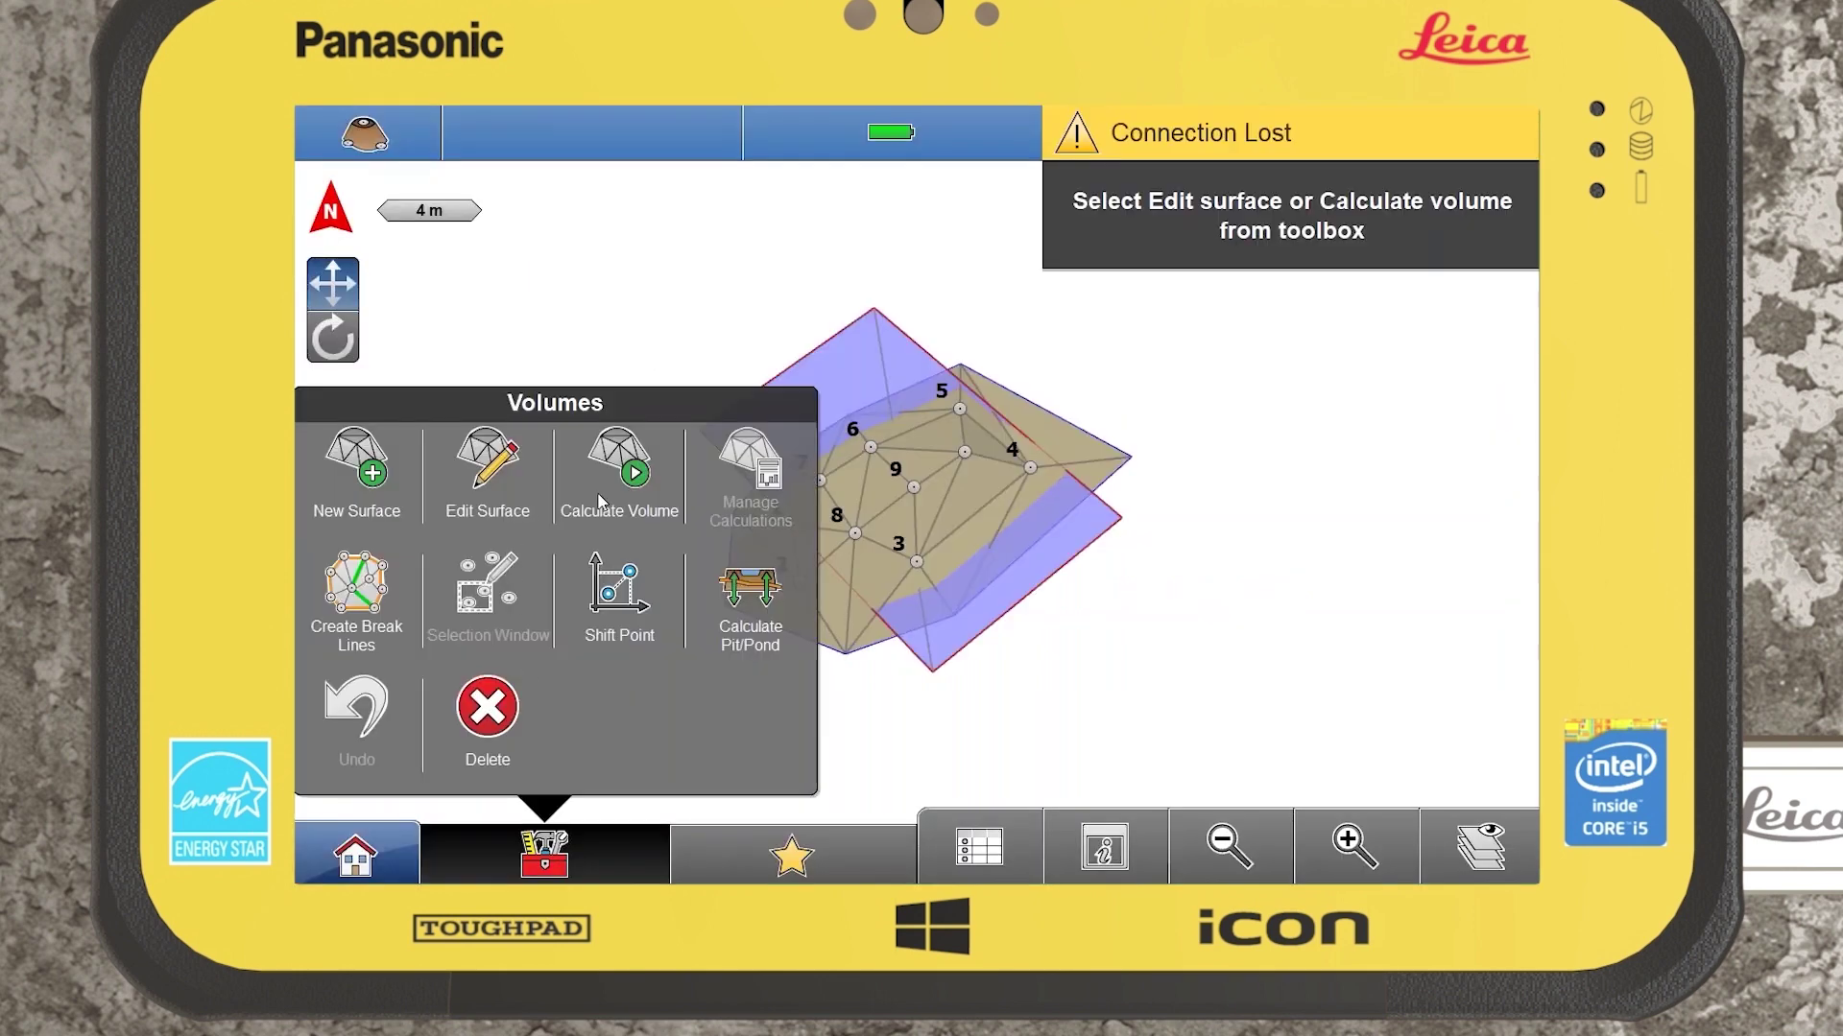
pyautogui.click(602, 501)
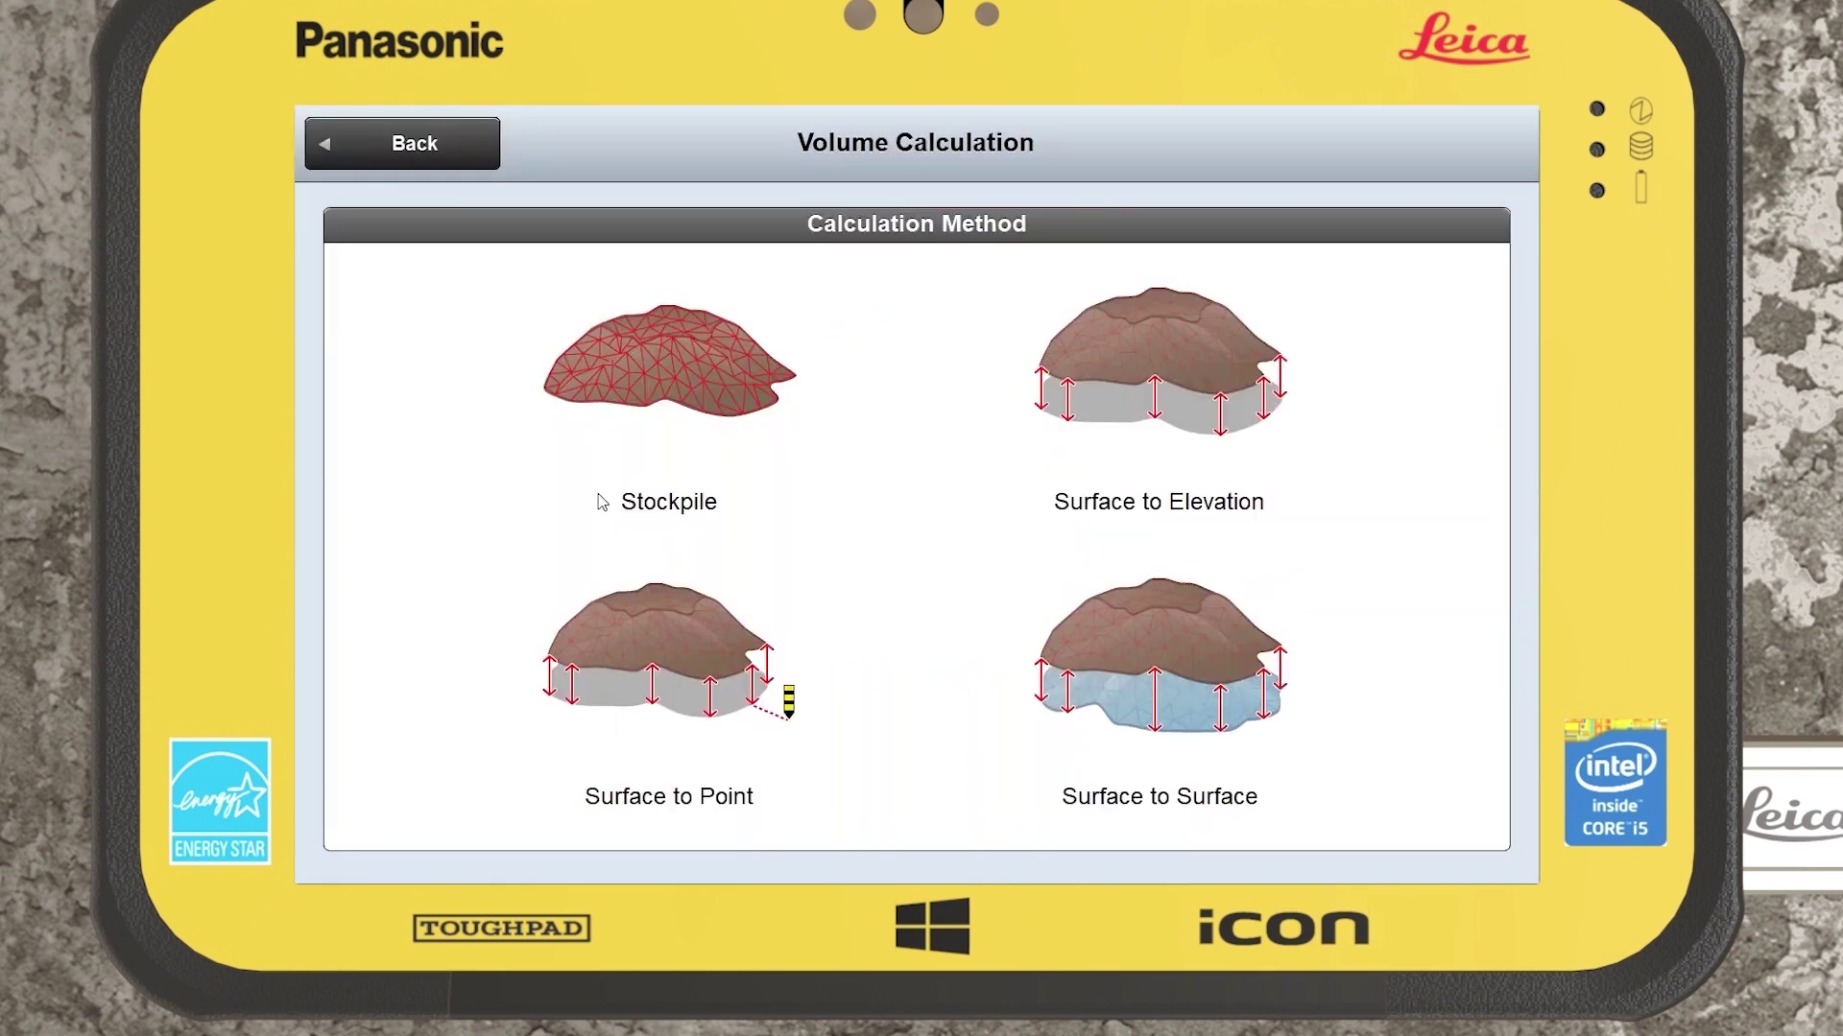
pyautogui.click(1122, 626)
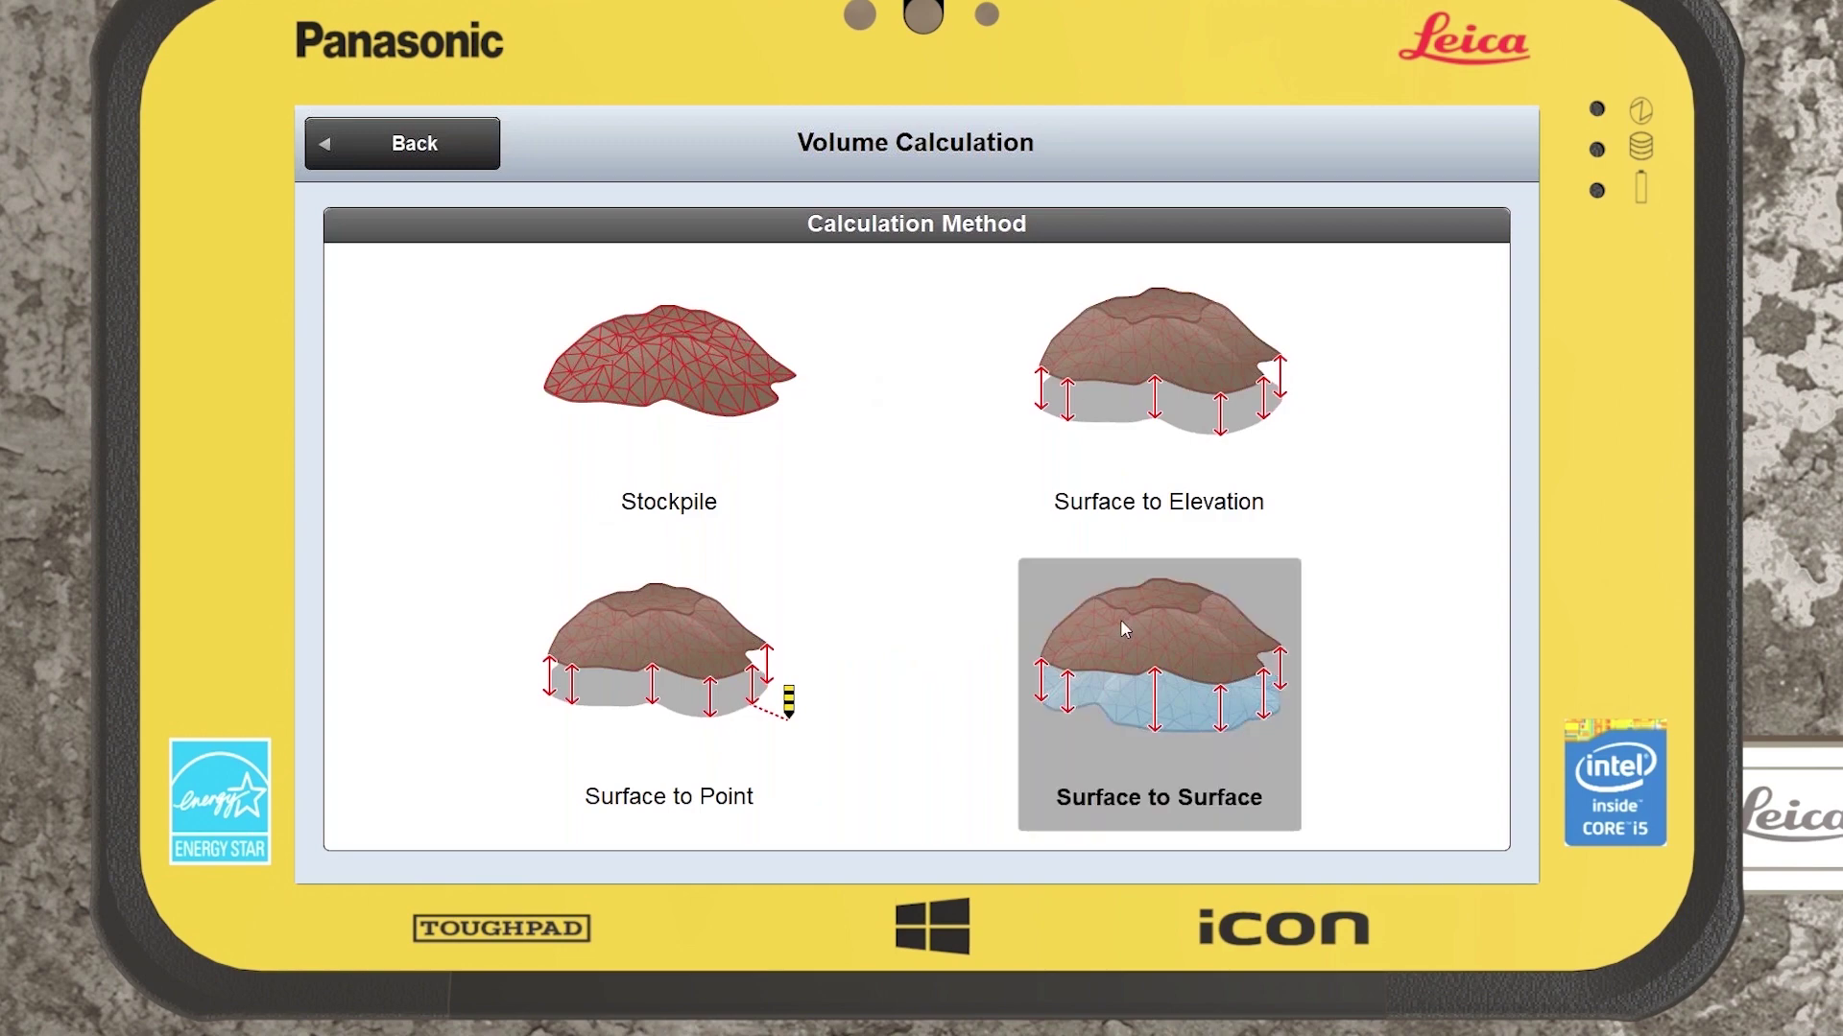
# - Assign As-built.TRM as the existing surface and Design.TRM as the design surface of the calculation
pyautogui.click(696, 289)
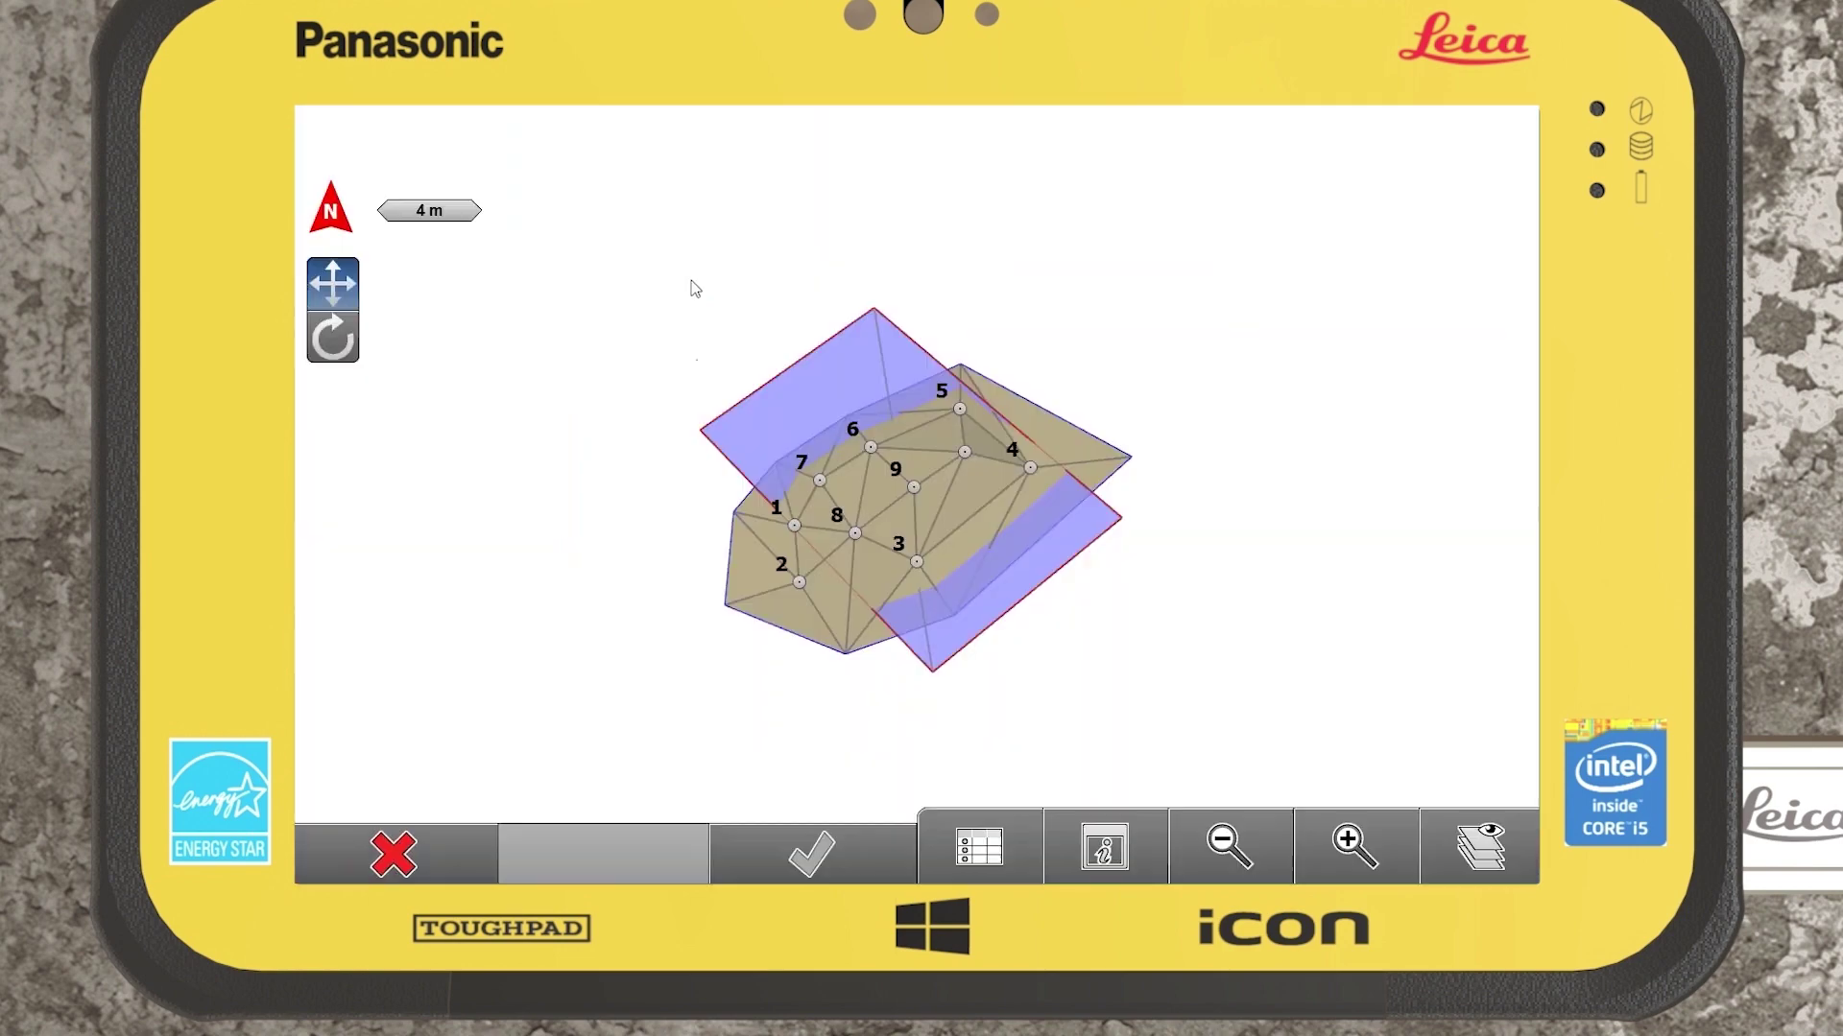
pyautogui.click(846, 512)
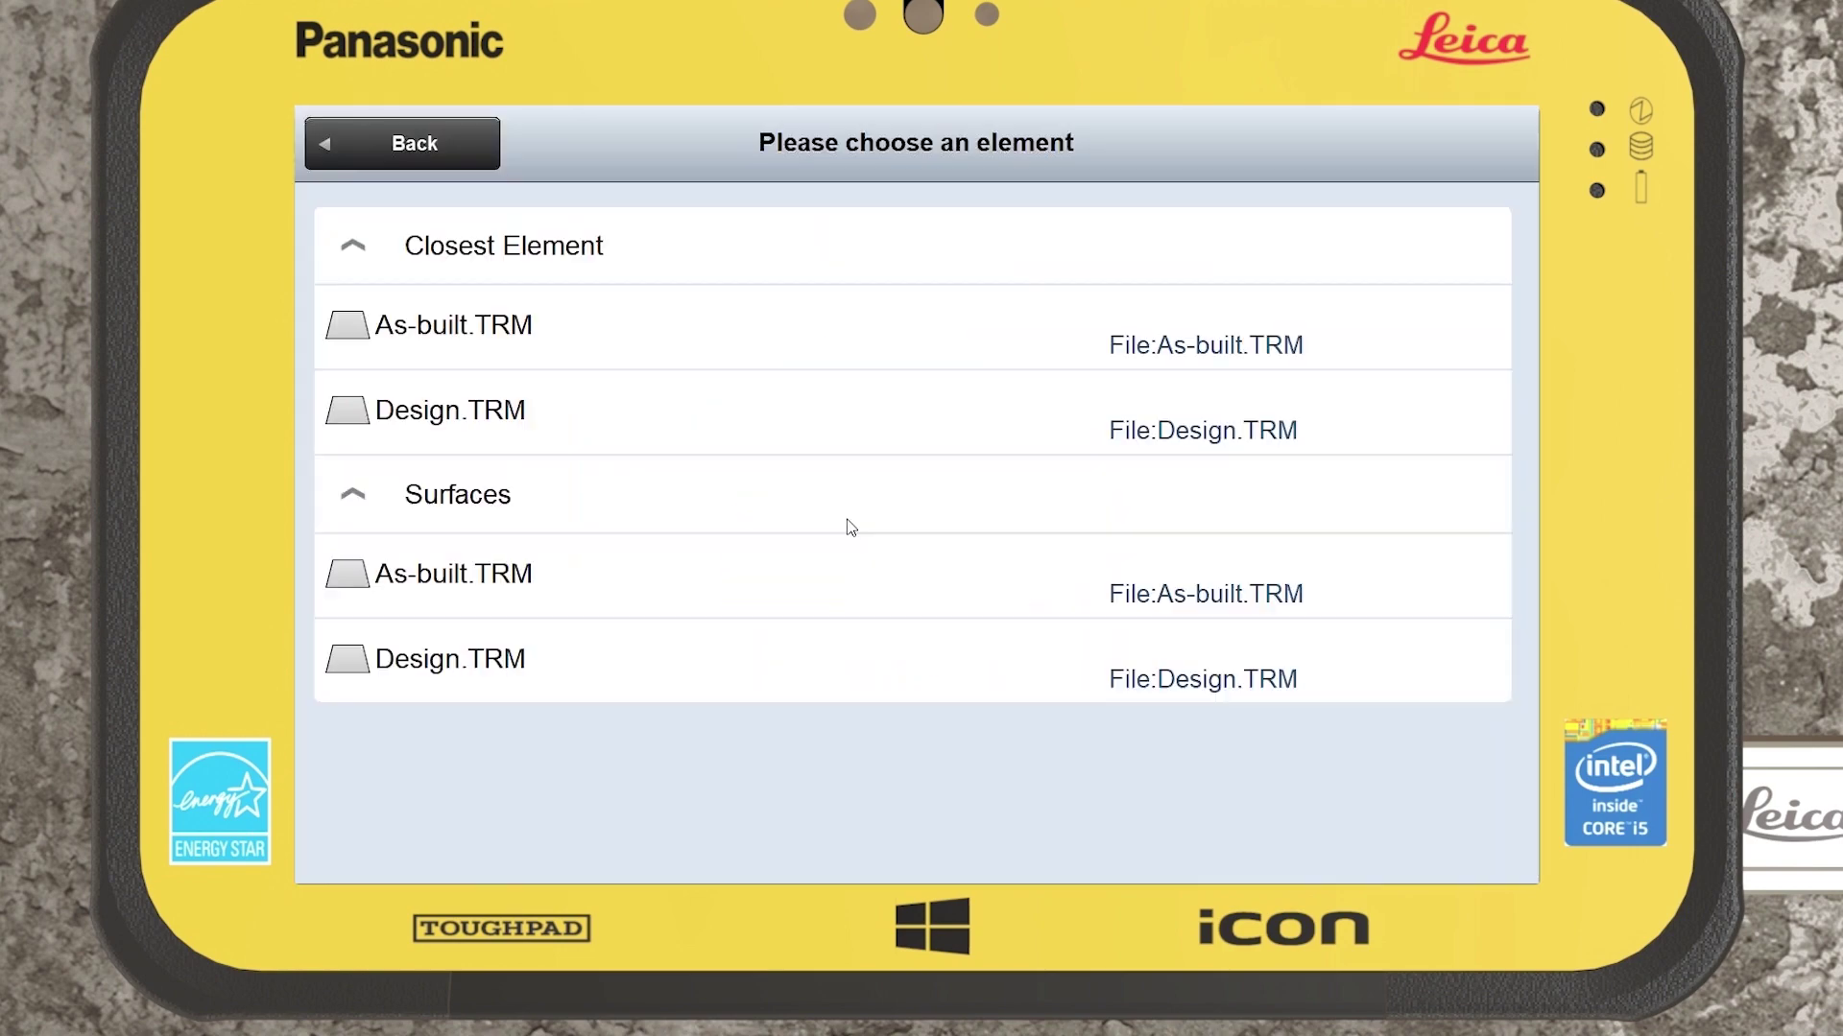
pyautogui.click(533, 338)
pyautogui.click(850, 845)
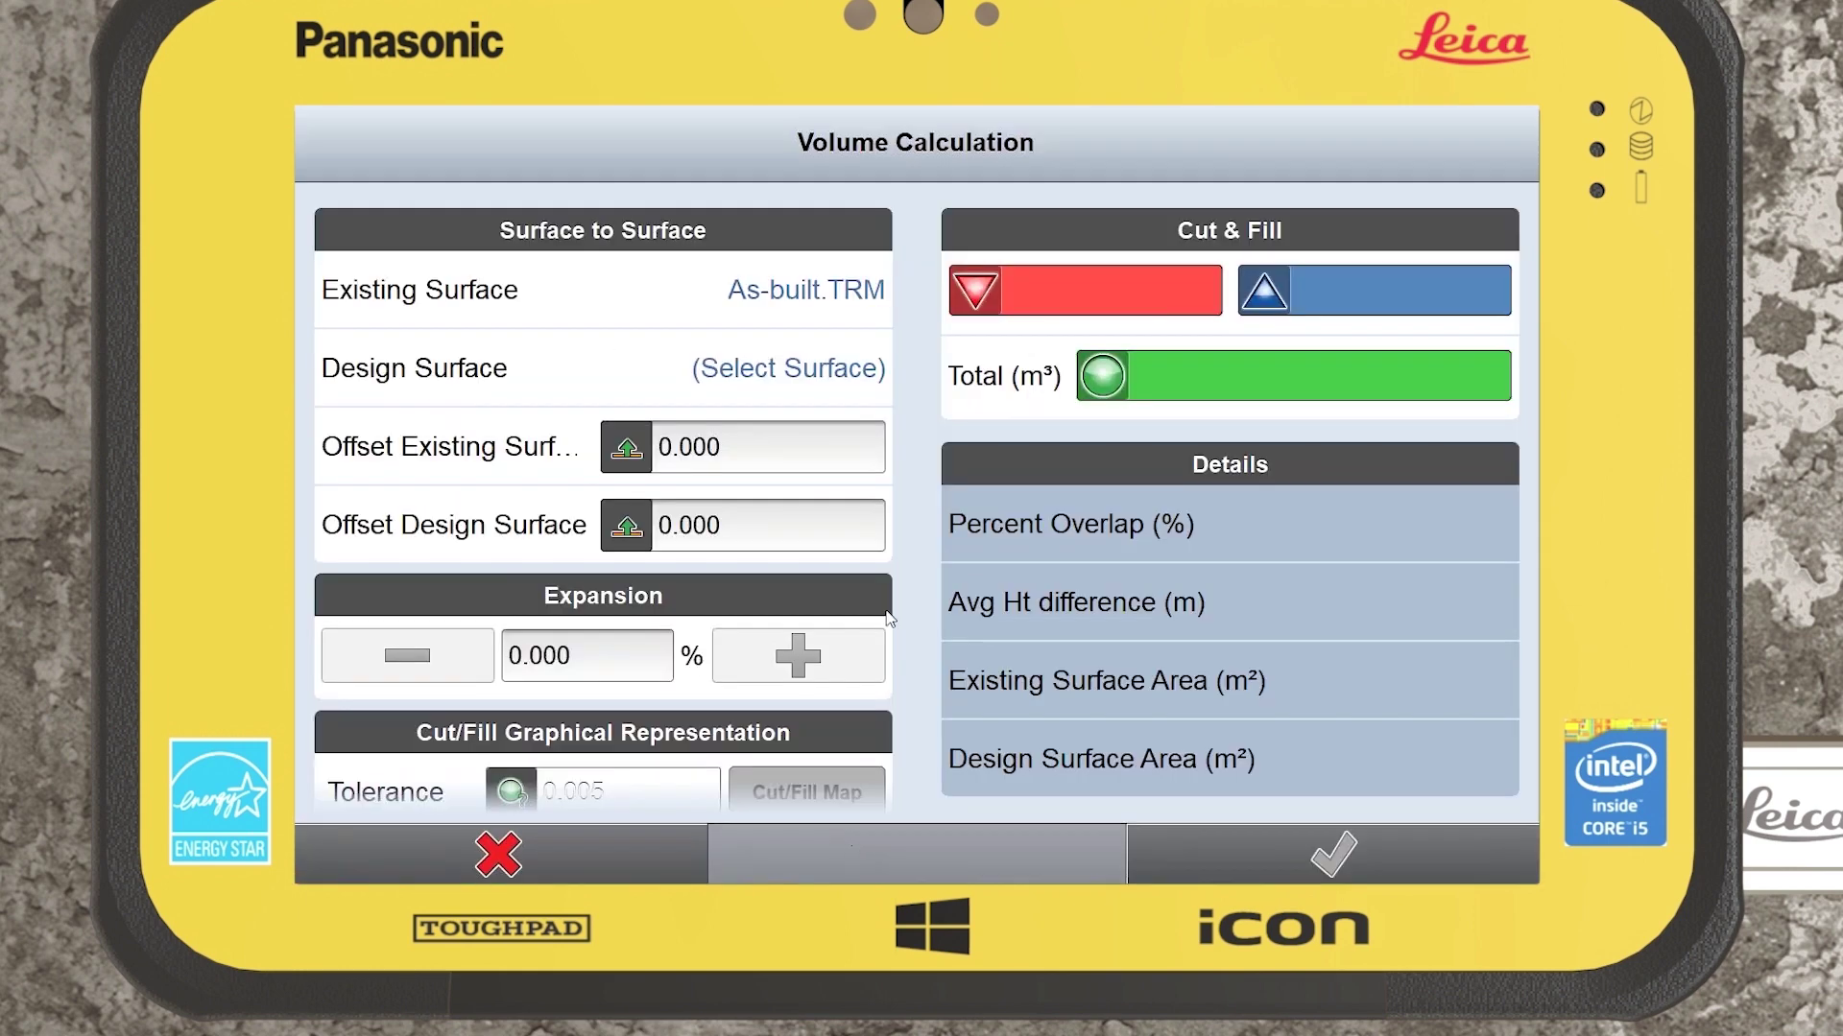
pyautogui.click(641, 363)
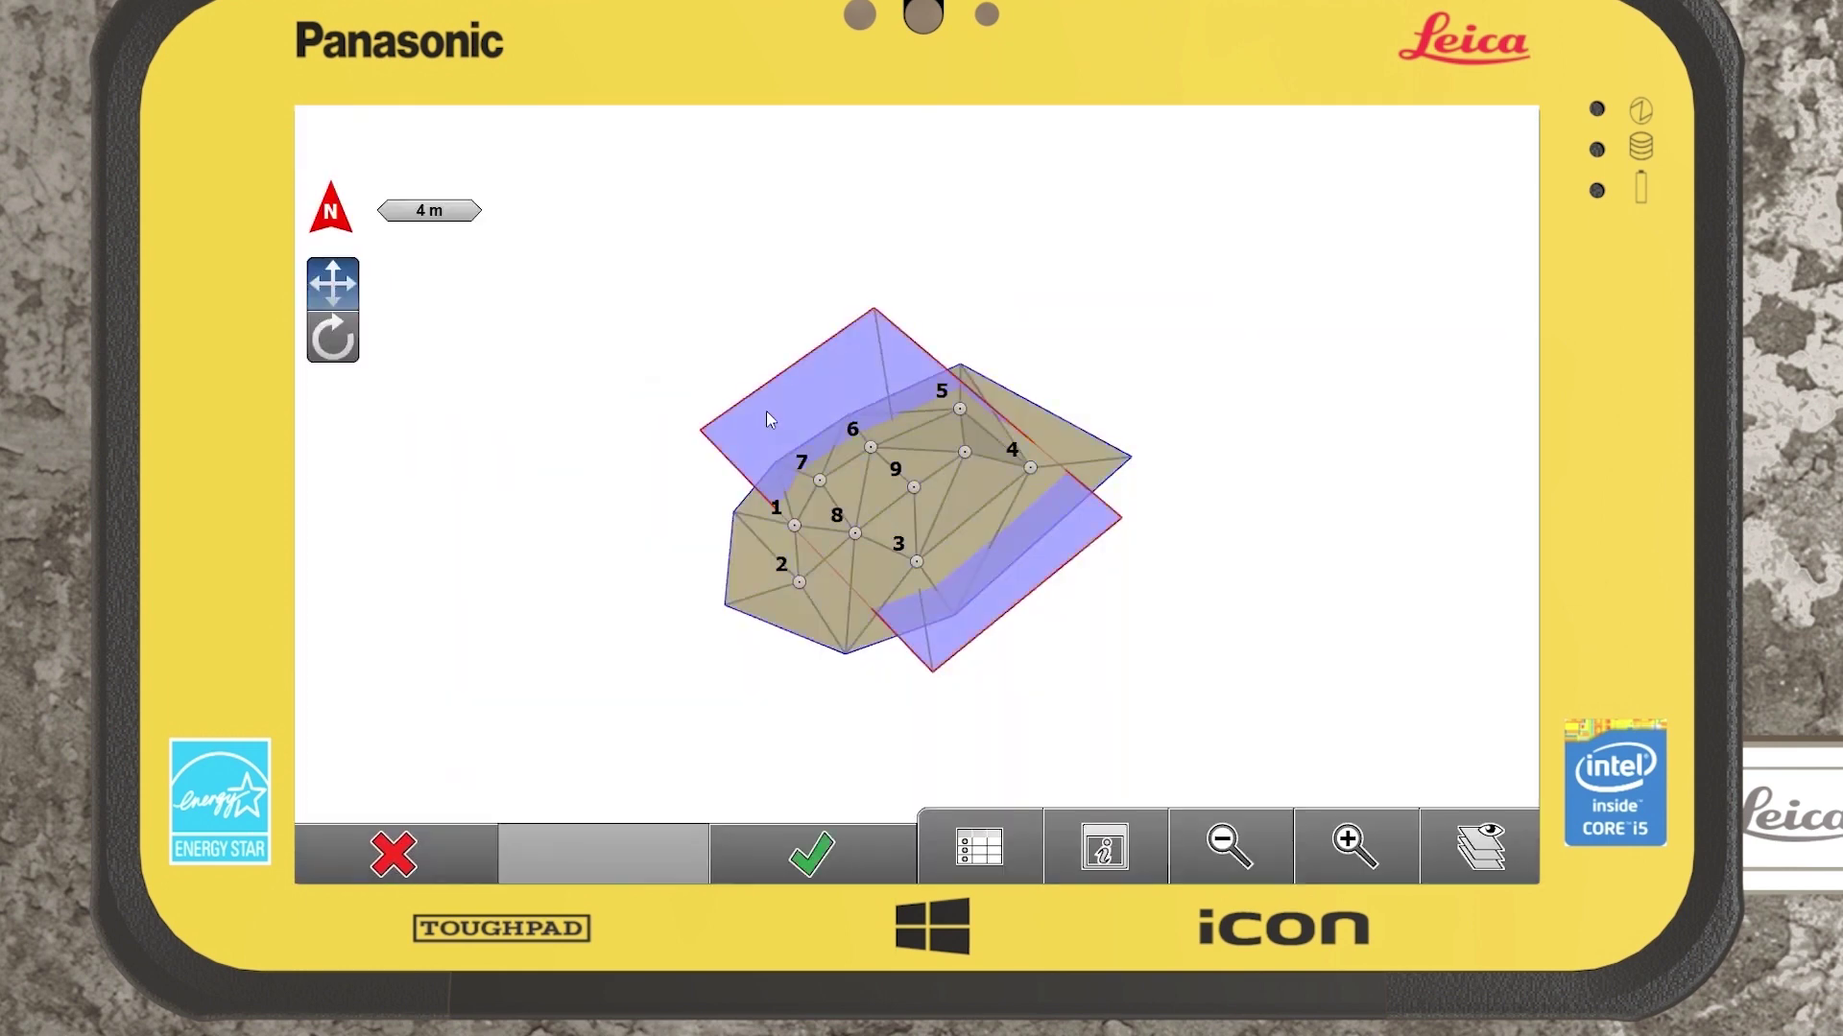
pyautogui.click(814, 854)
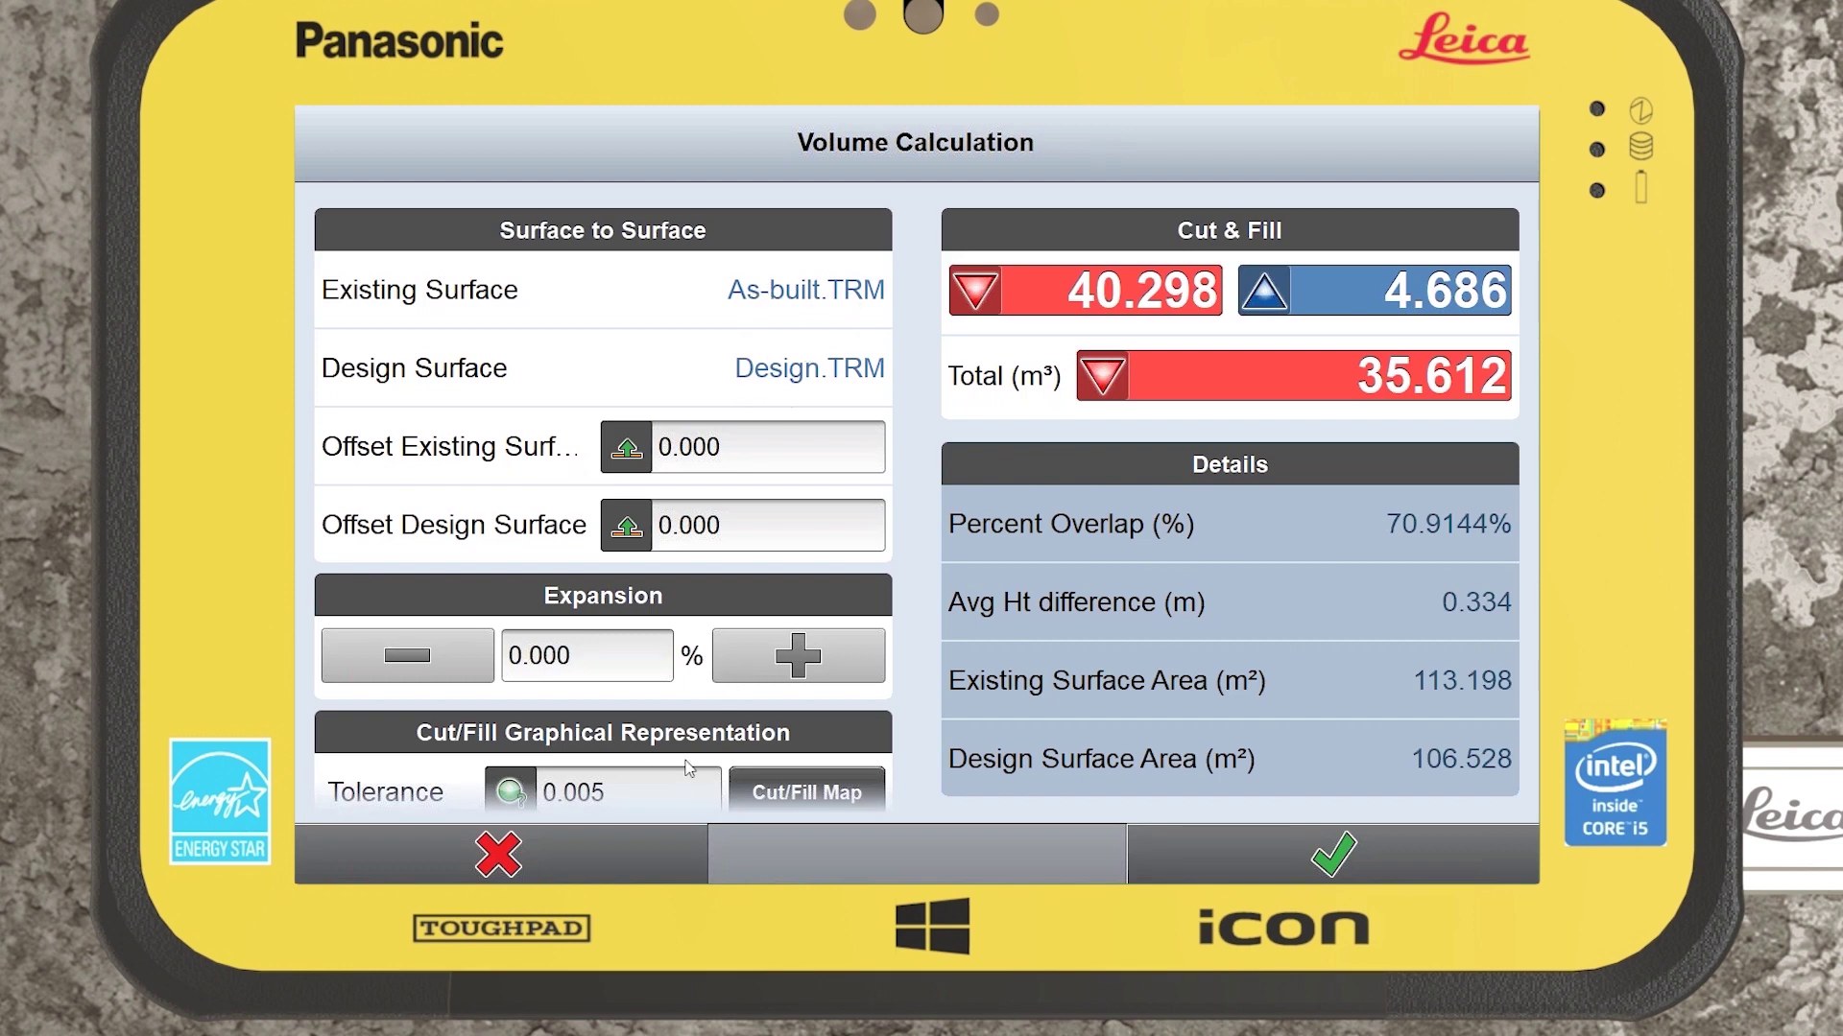
# - Set the tolerance of the cut/fill graphical representation to 0.100 m
pyautogui.scroll(-1, 683, 670)
pyautogui.click(645, 774)
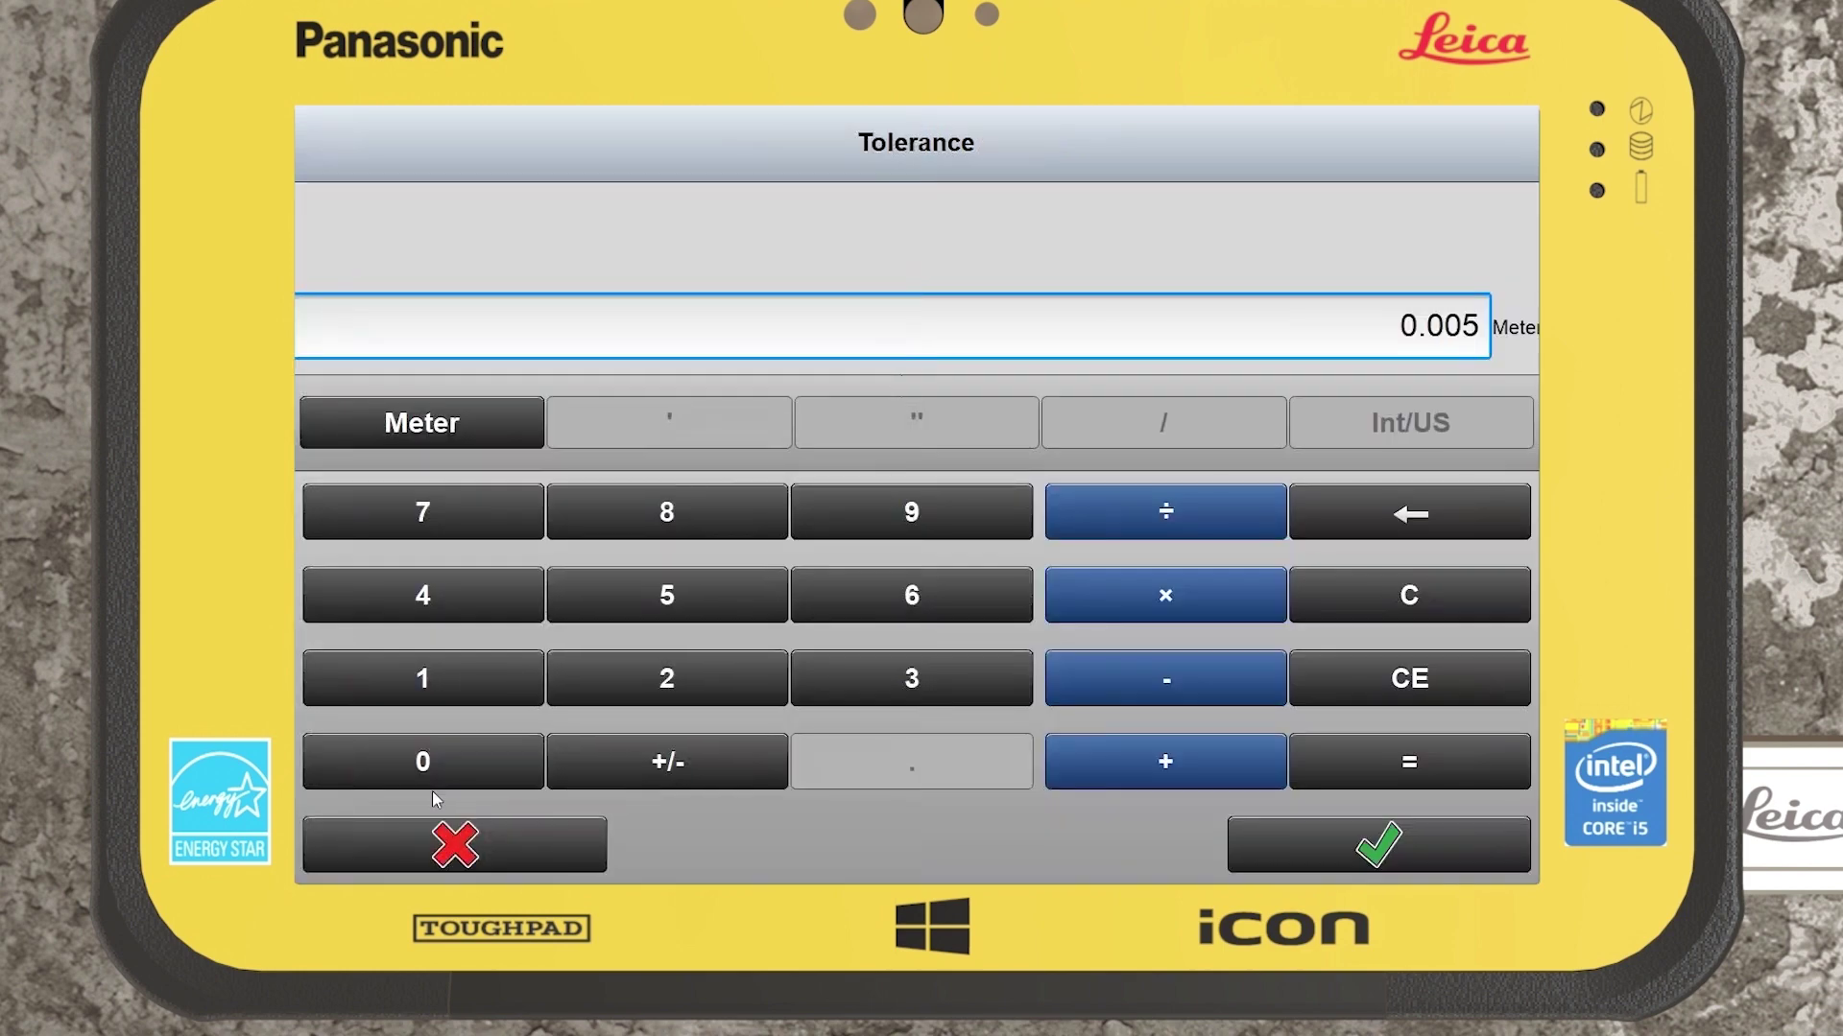
pyautogui.click(424, 768)
pyautogui.click(887, 761)
pyautogui.click(444, 680)
pyautogui.click(1274, 835)
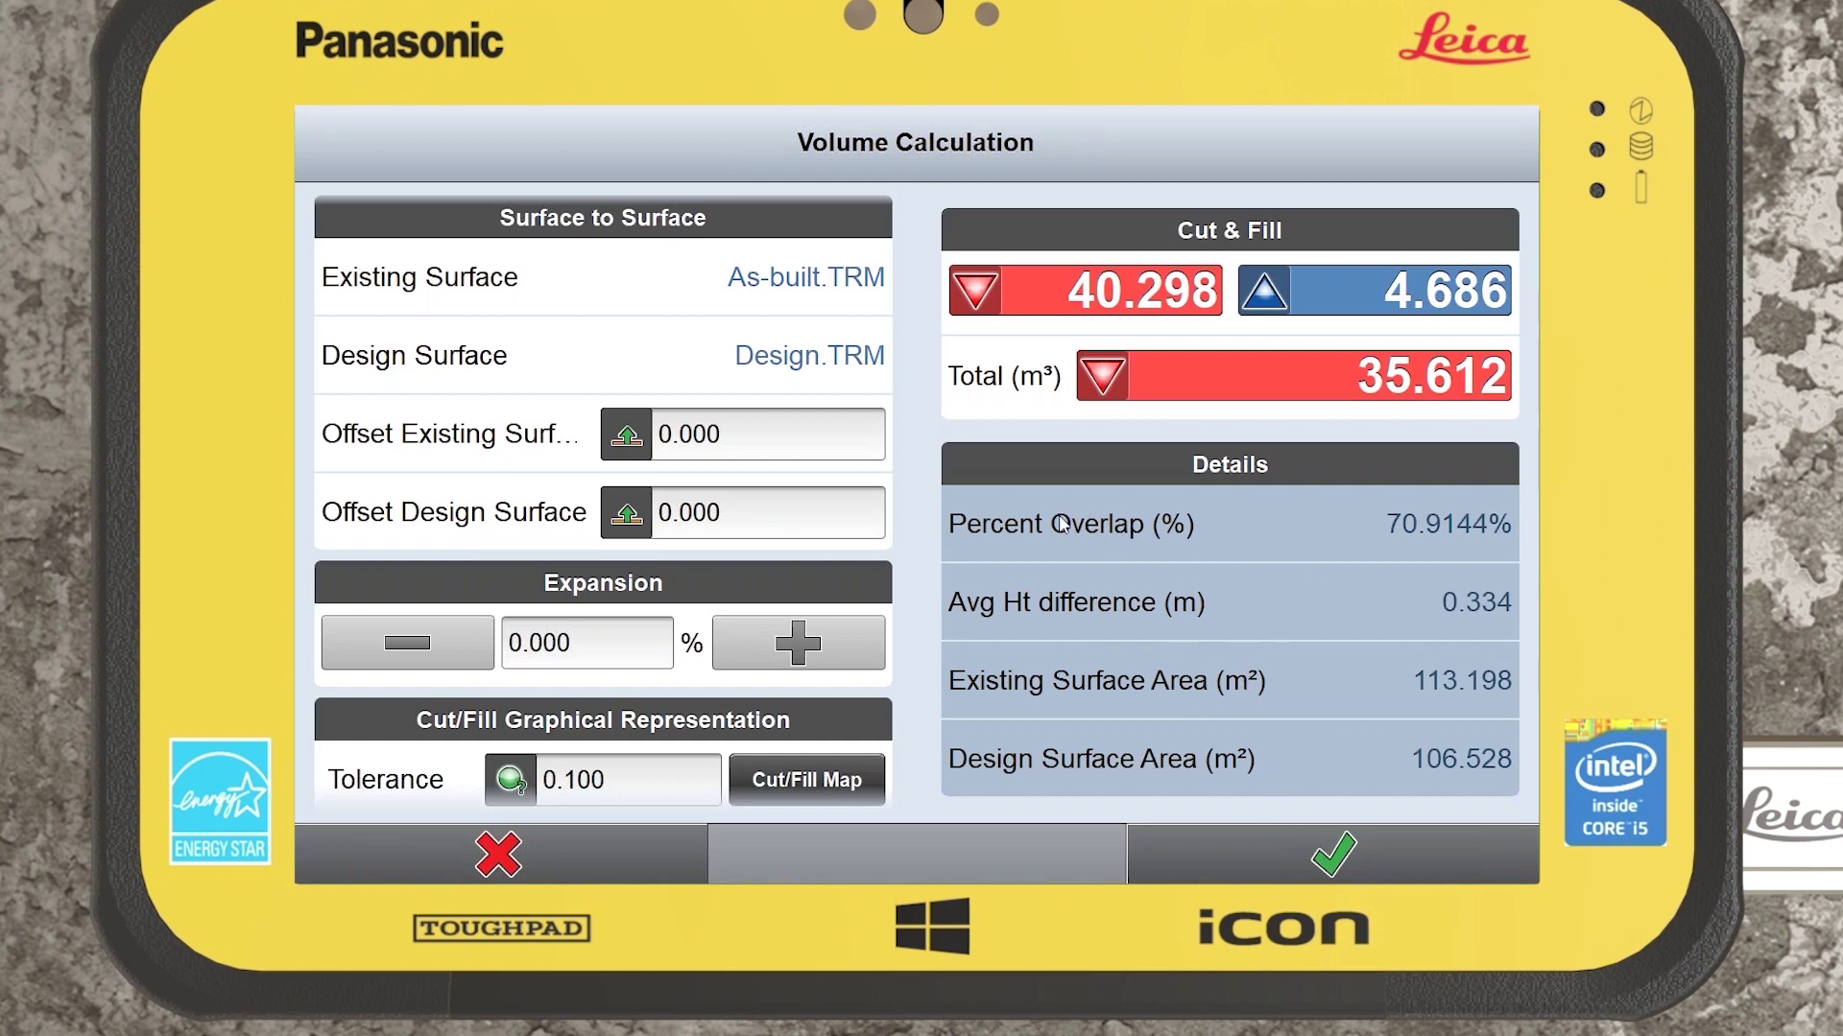
# - Examine the colour-coded cut/fill map of the two surfaces and return to the volume calculation
pyautogui.click(1269, 862)
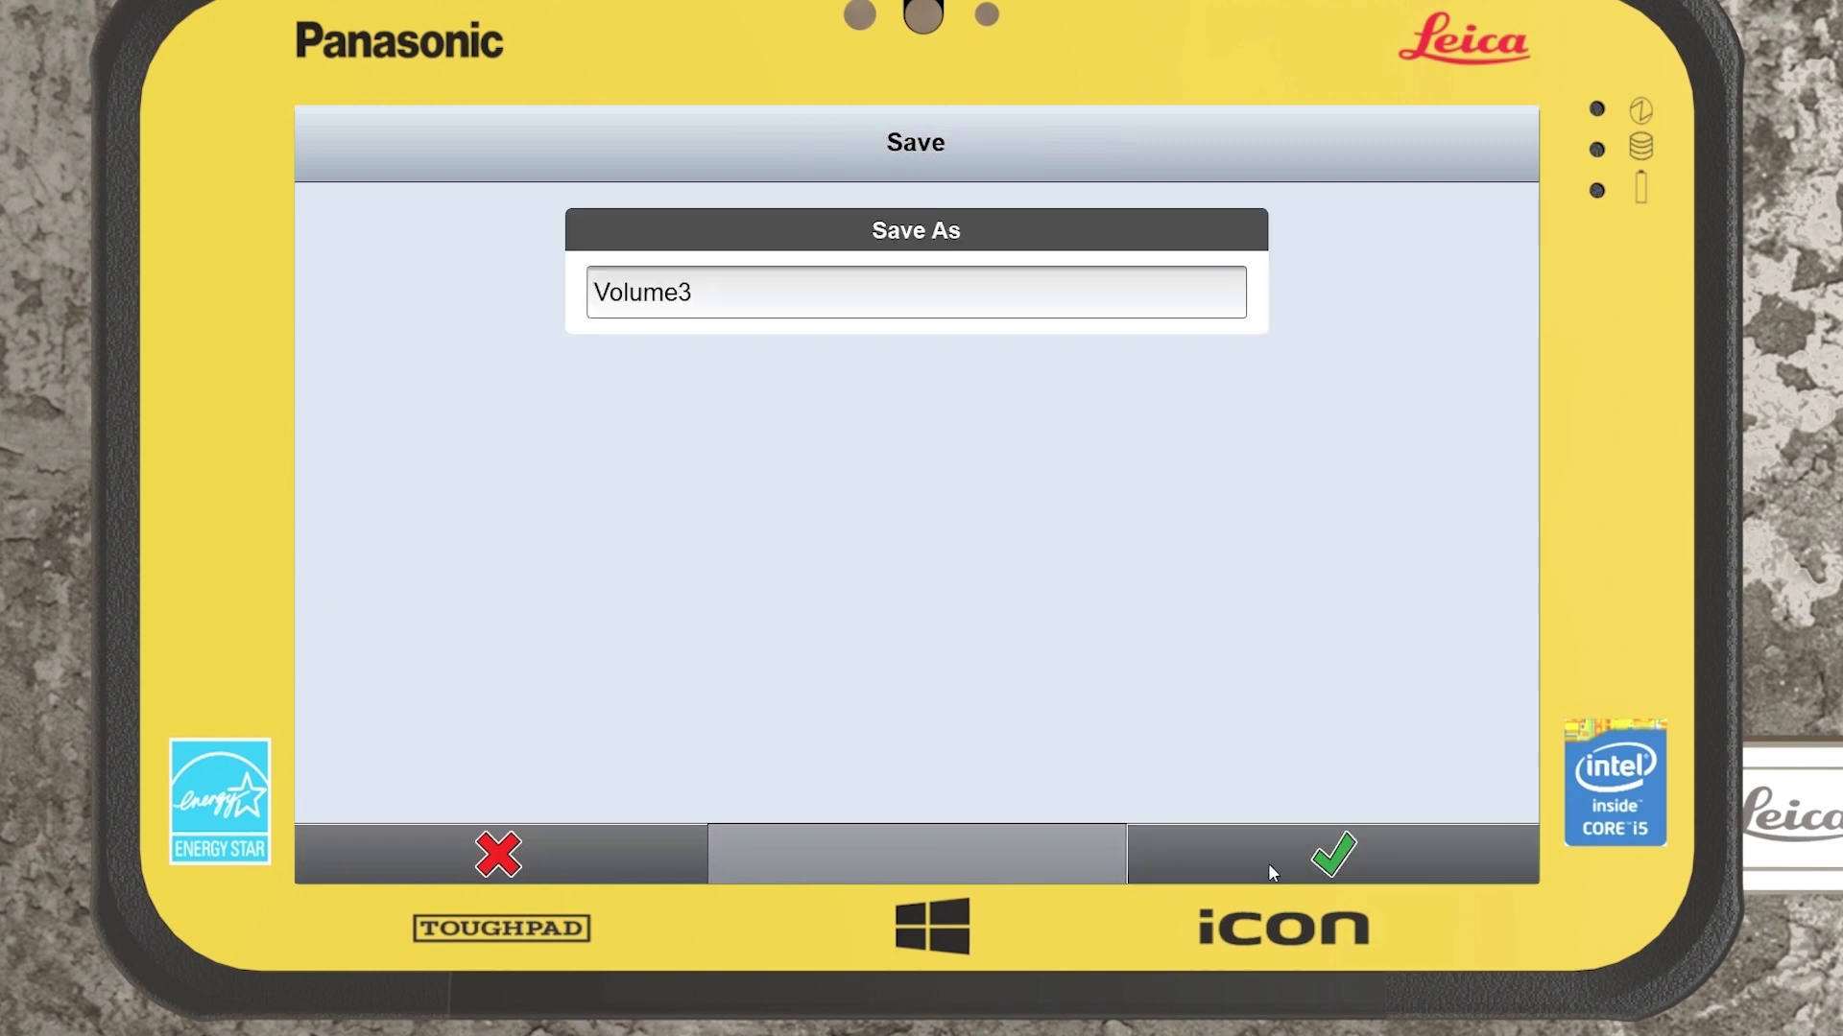
pyautogui.click(614, 857)
pyautogui.click(806, 777)
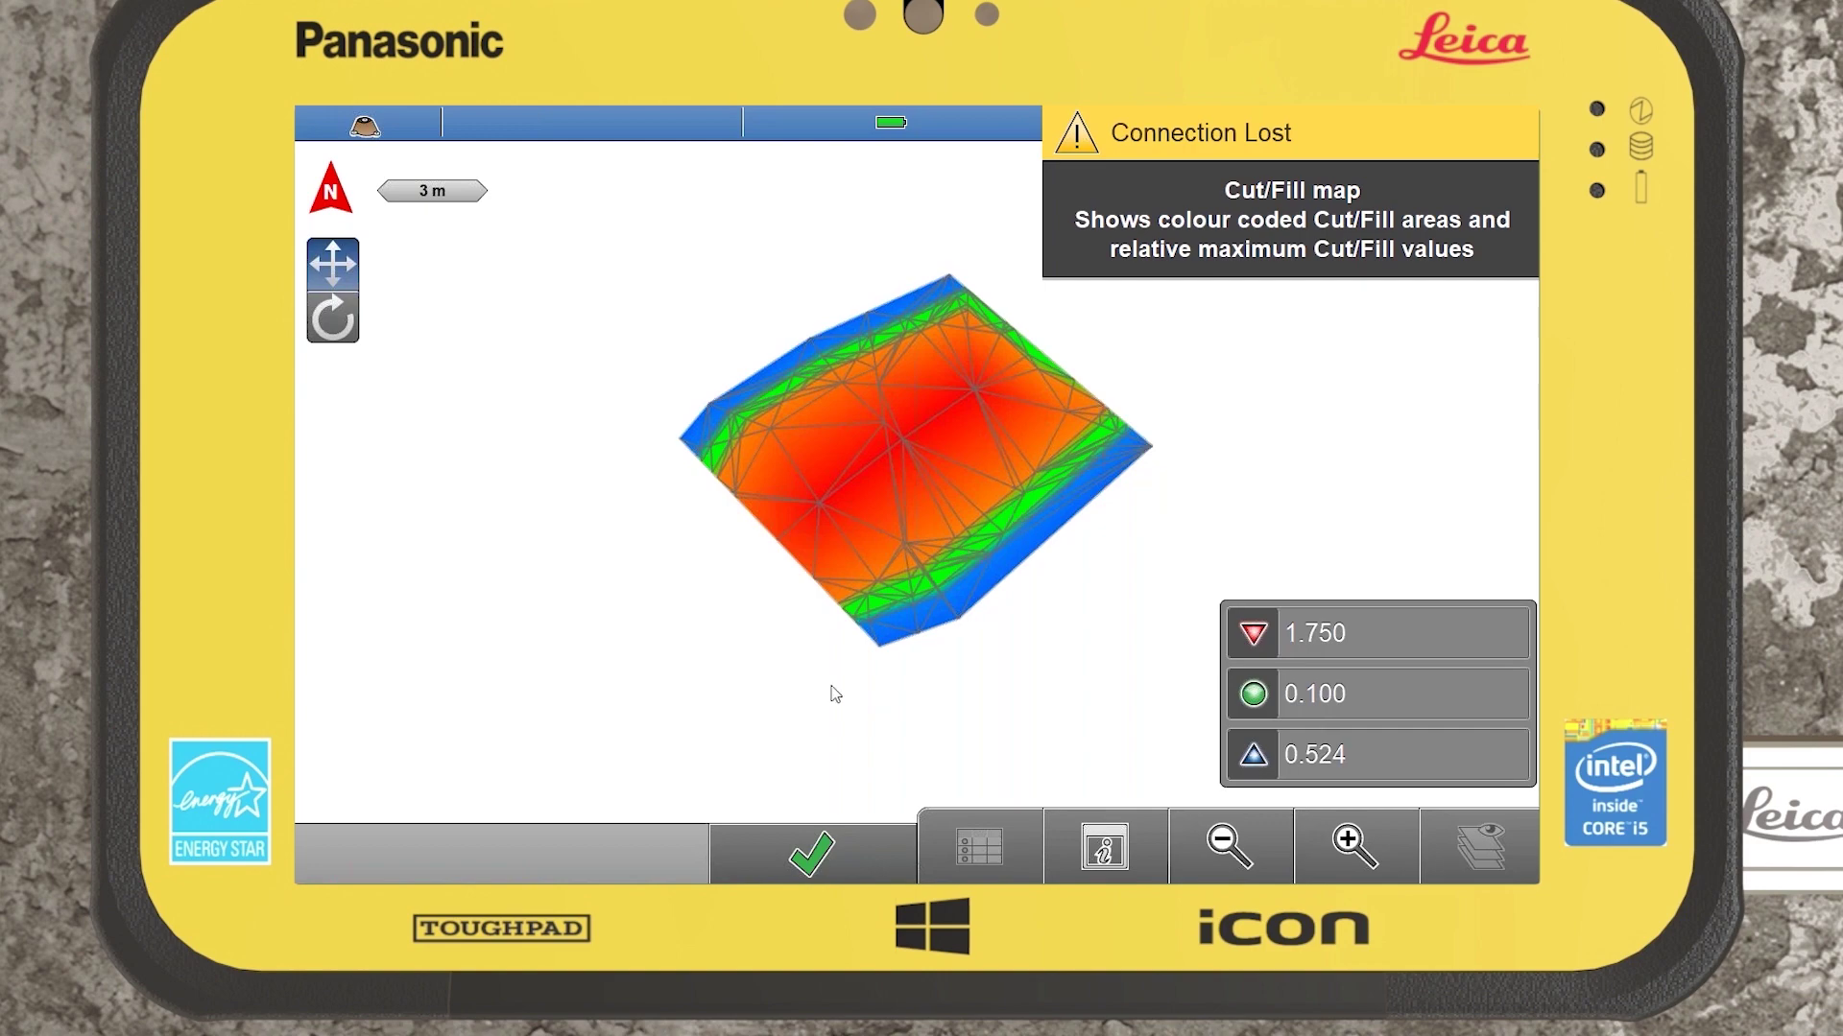
pyautogui.click(800, 854)
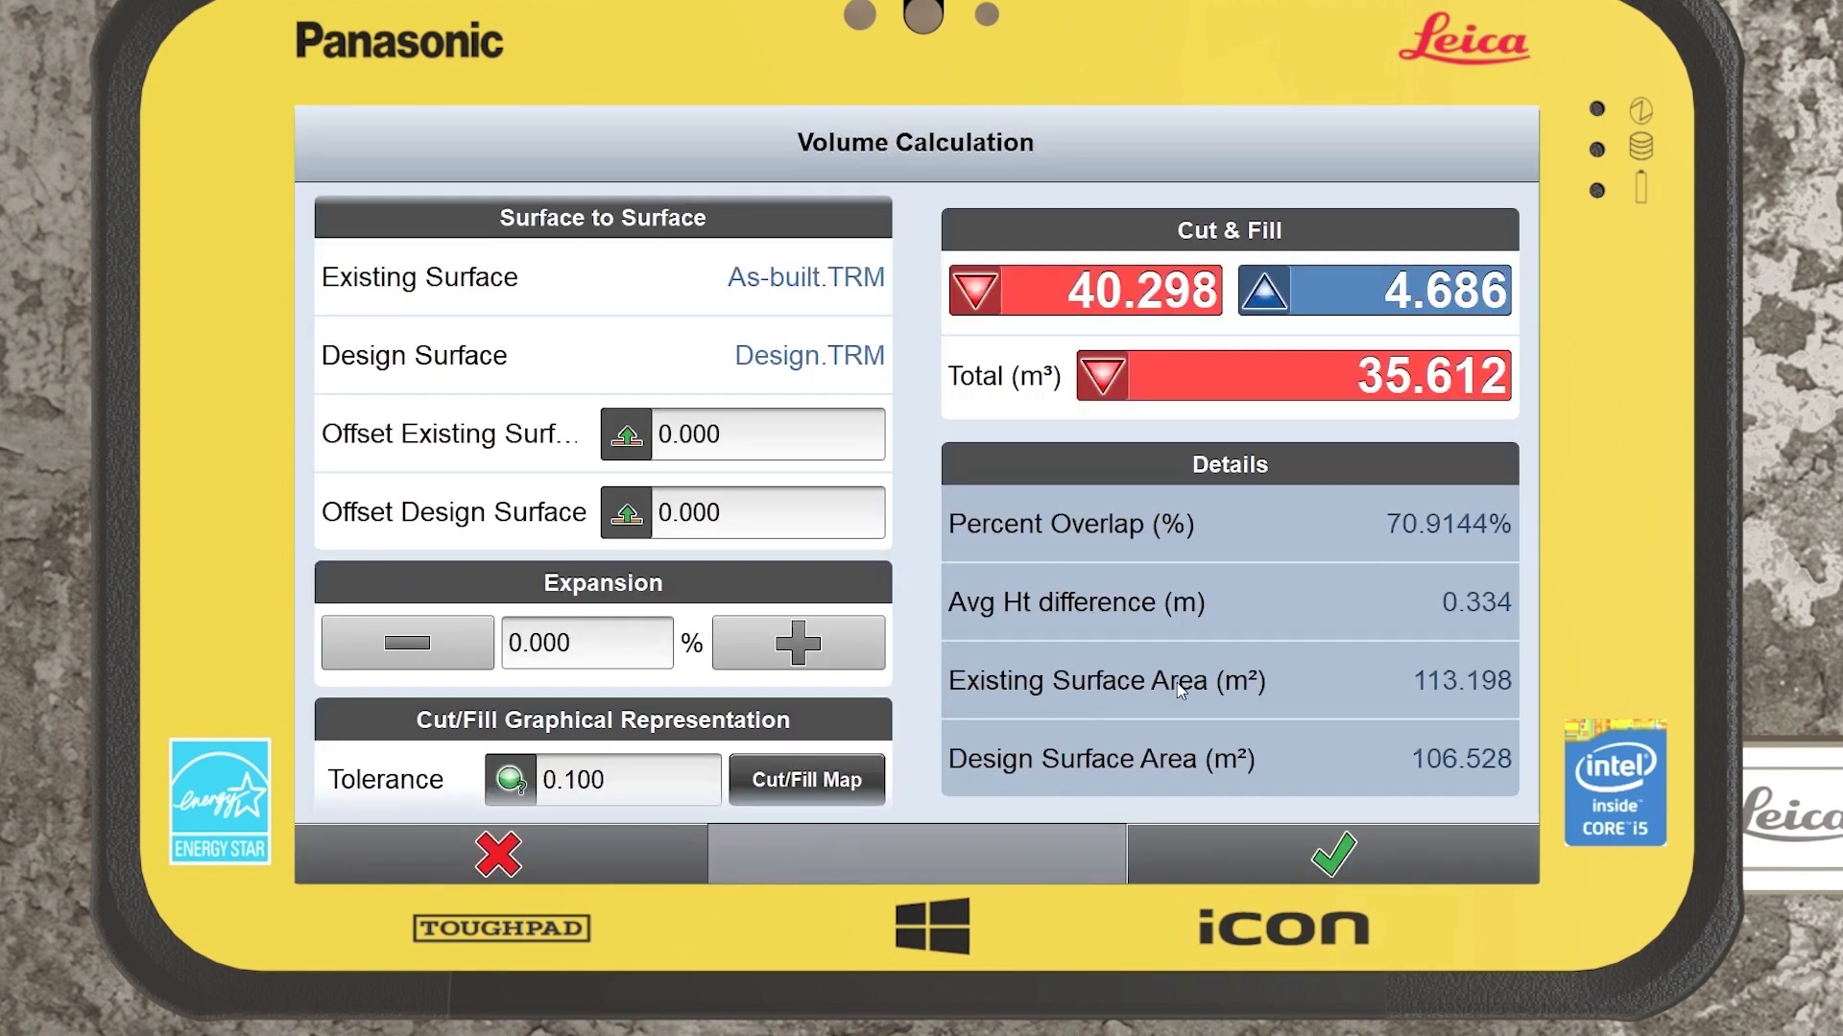
# - Save the volume calculation under the name "Surface to surface"
pyautogui.click(1279, 860)
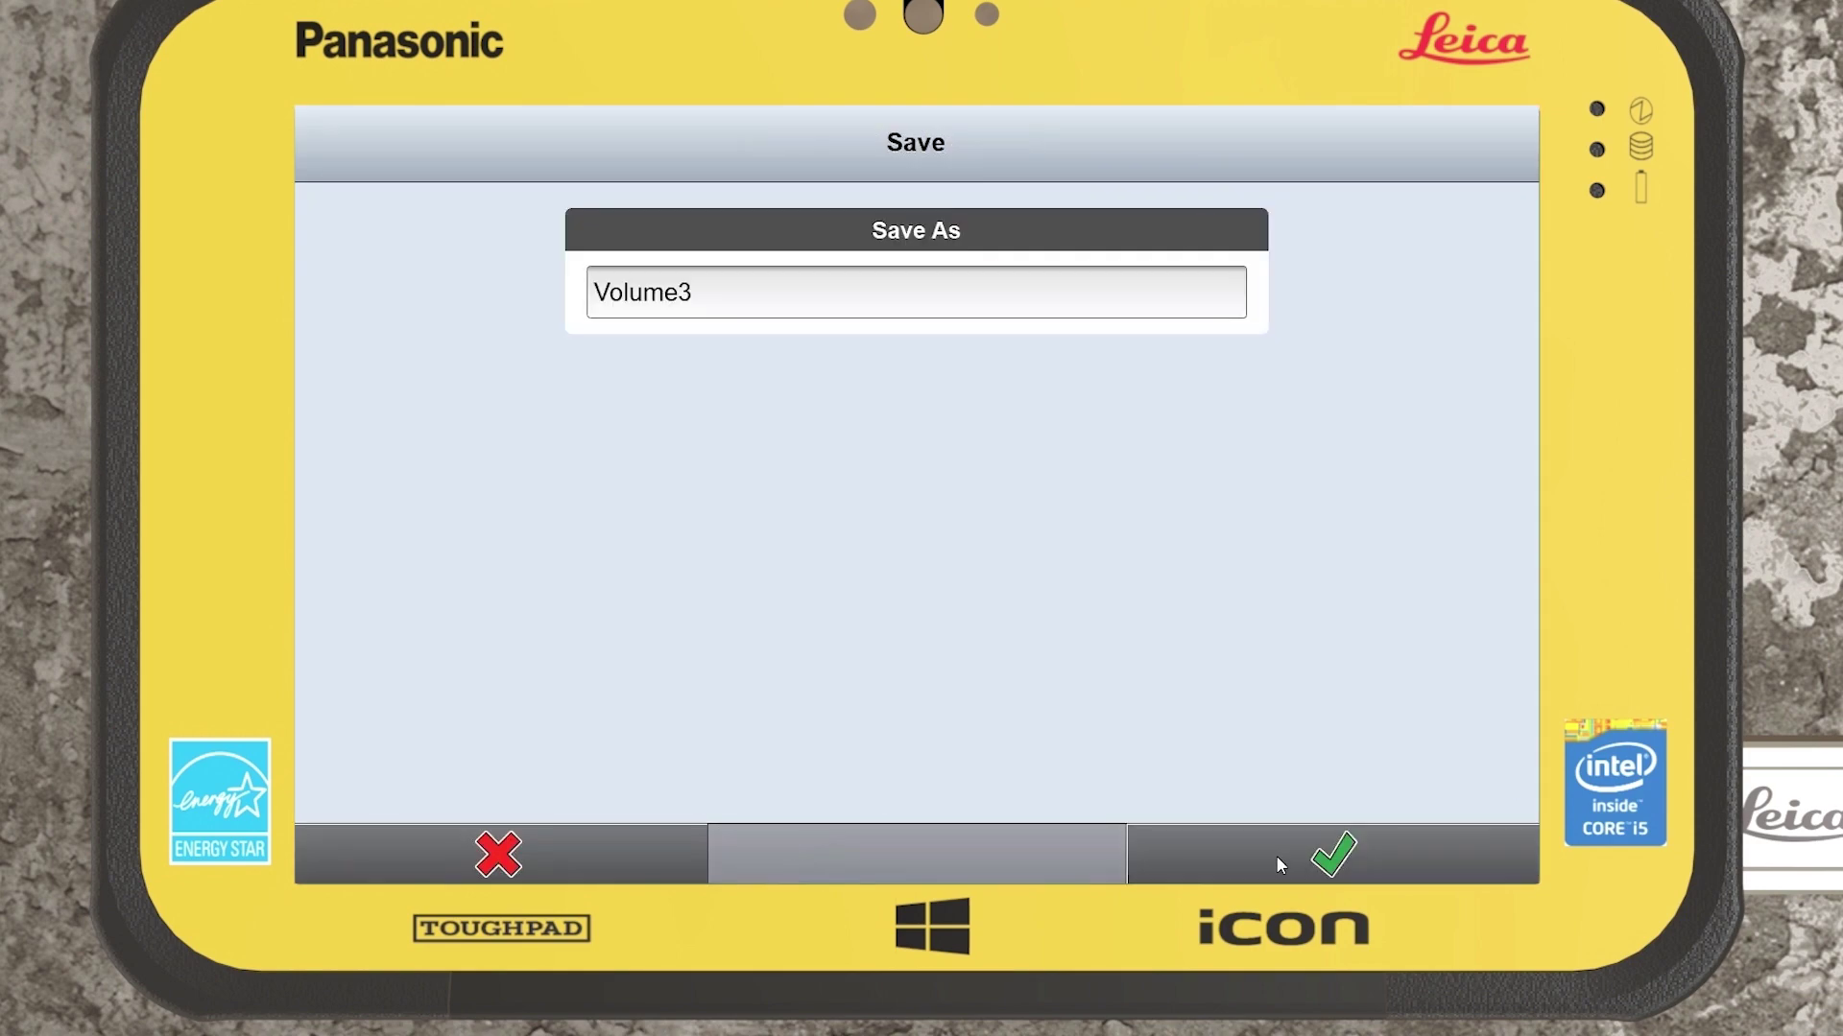
pyautogui.click(856, 316)
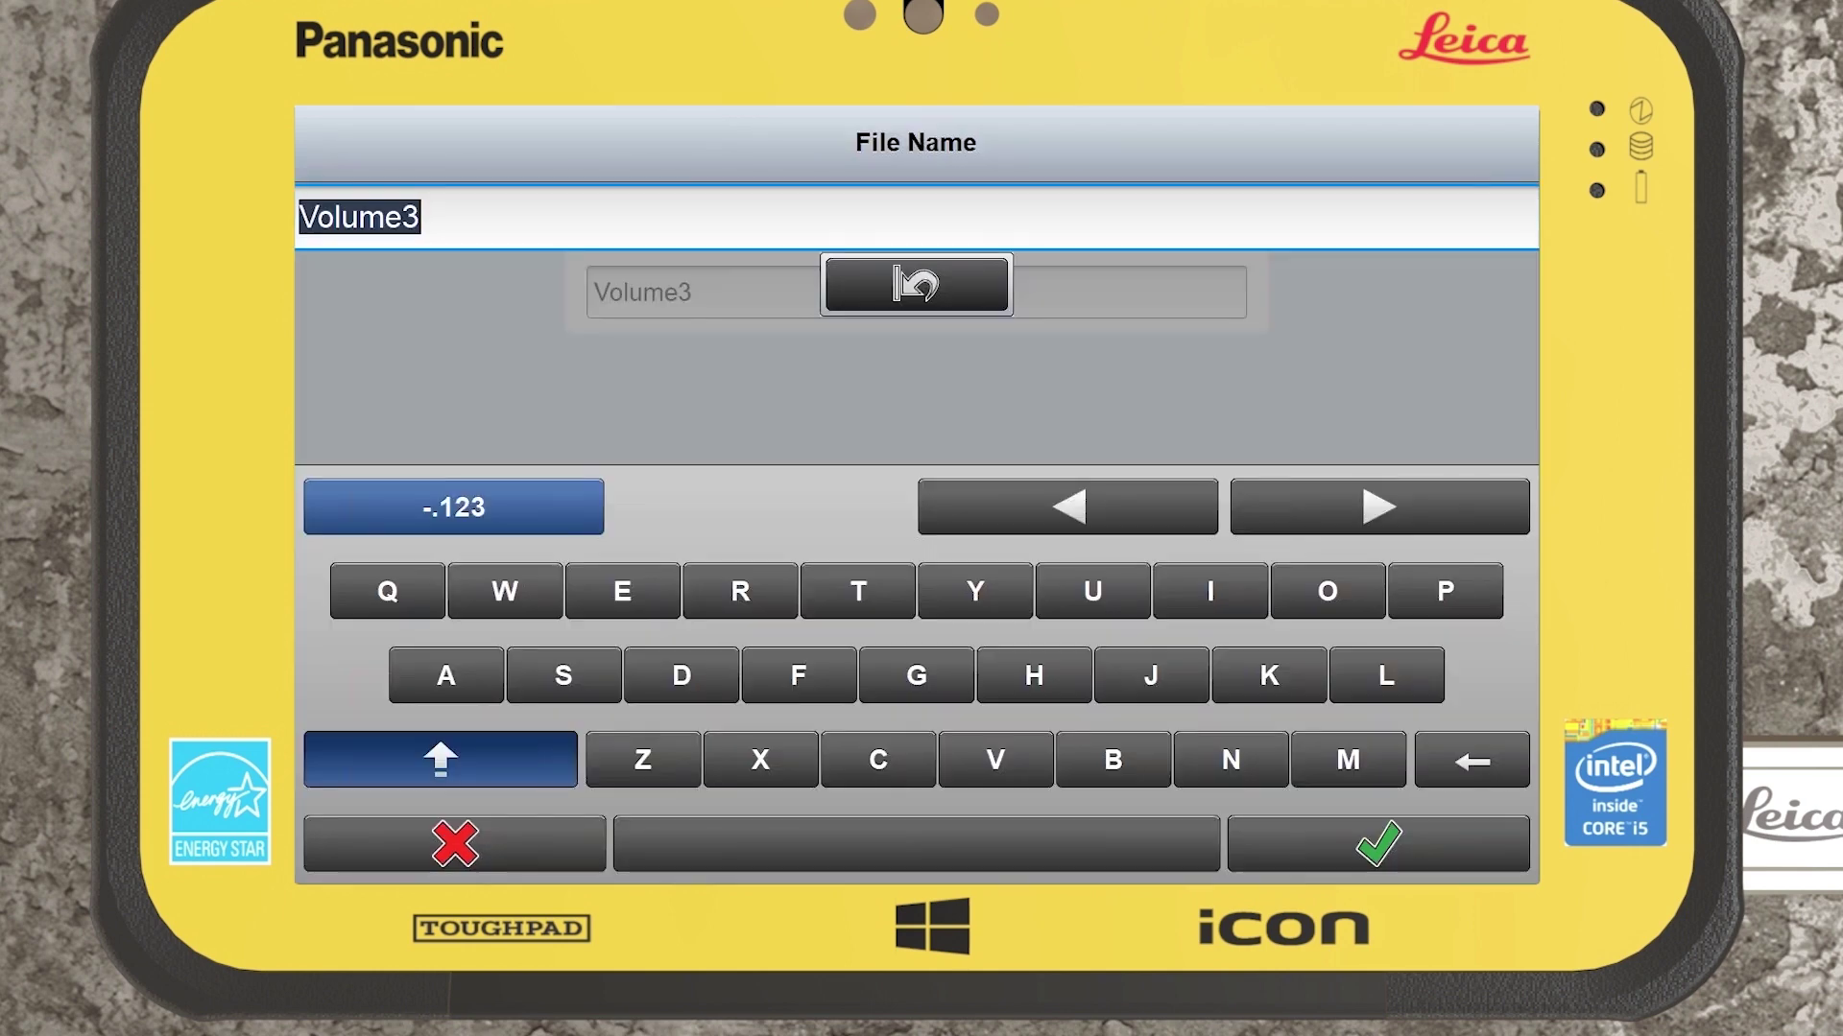
pyautogui.write('Surface')
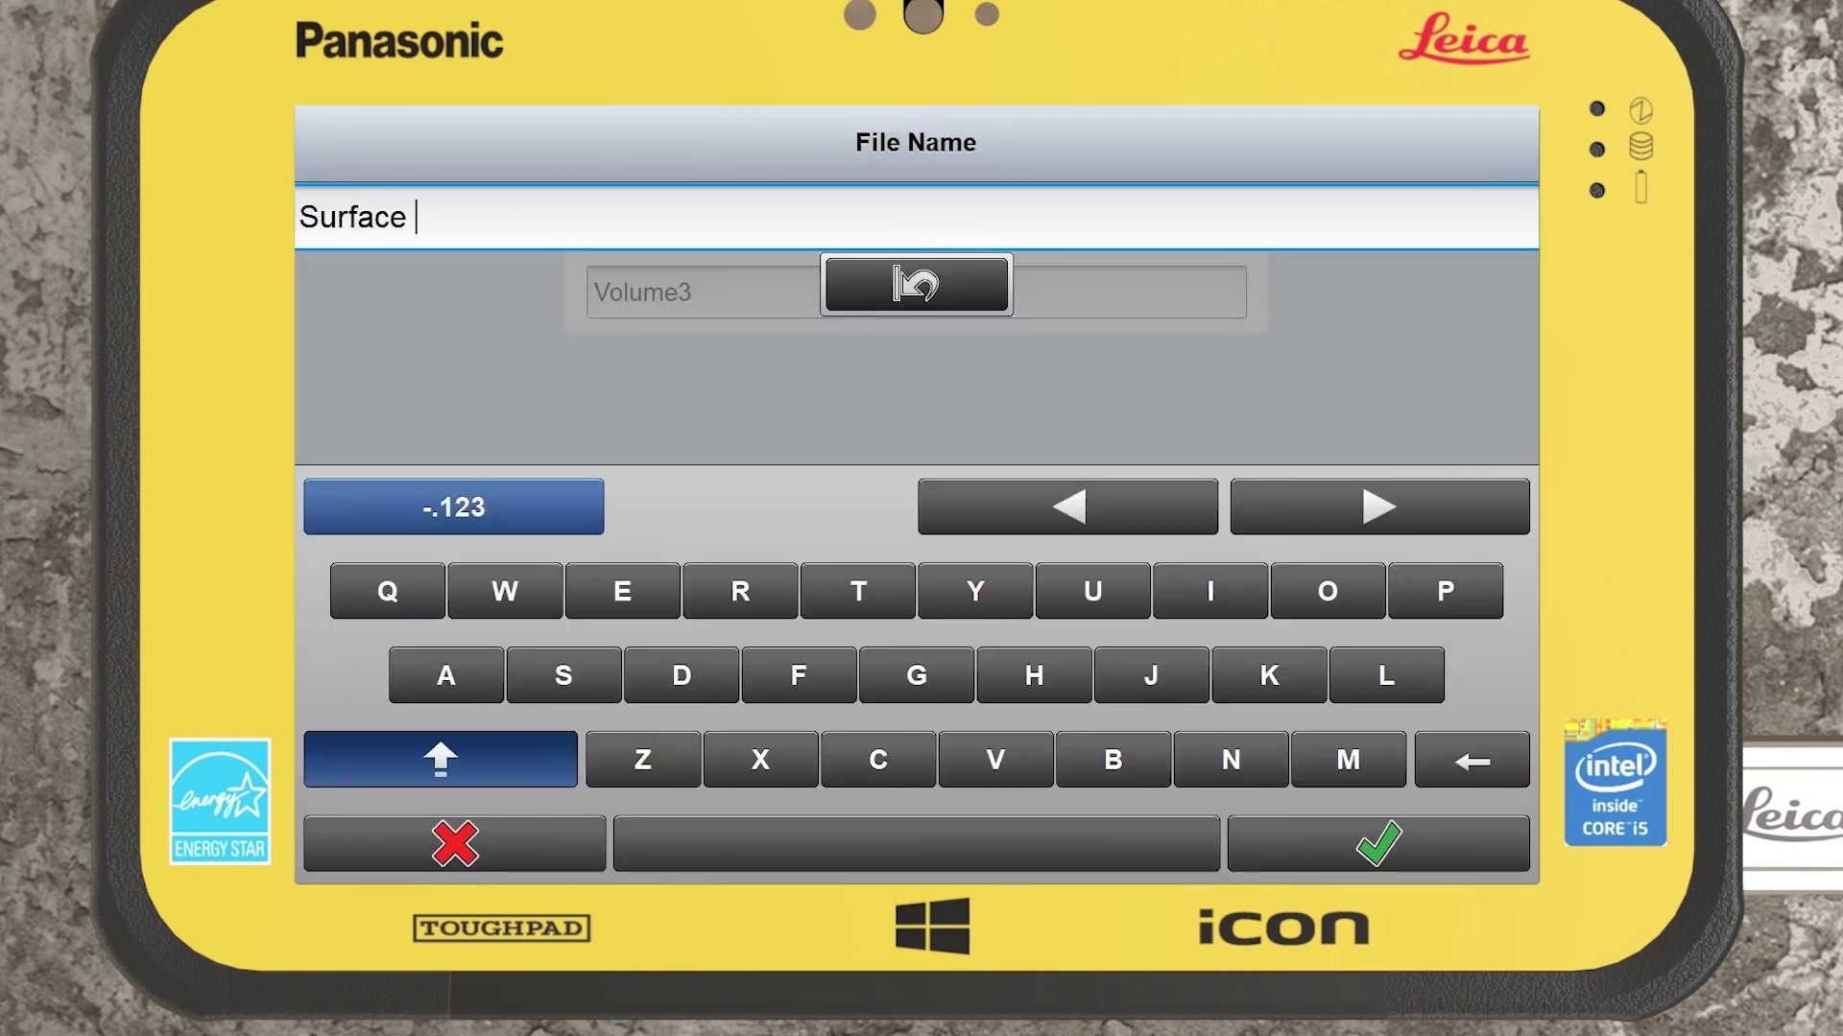
pyautogui.write(' to surface')
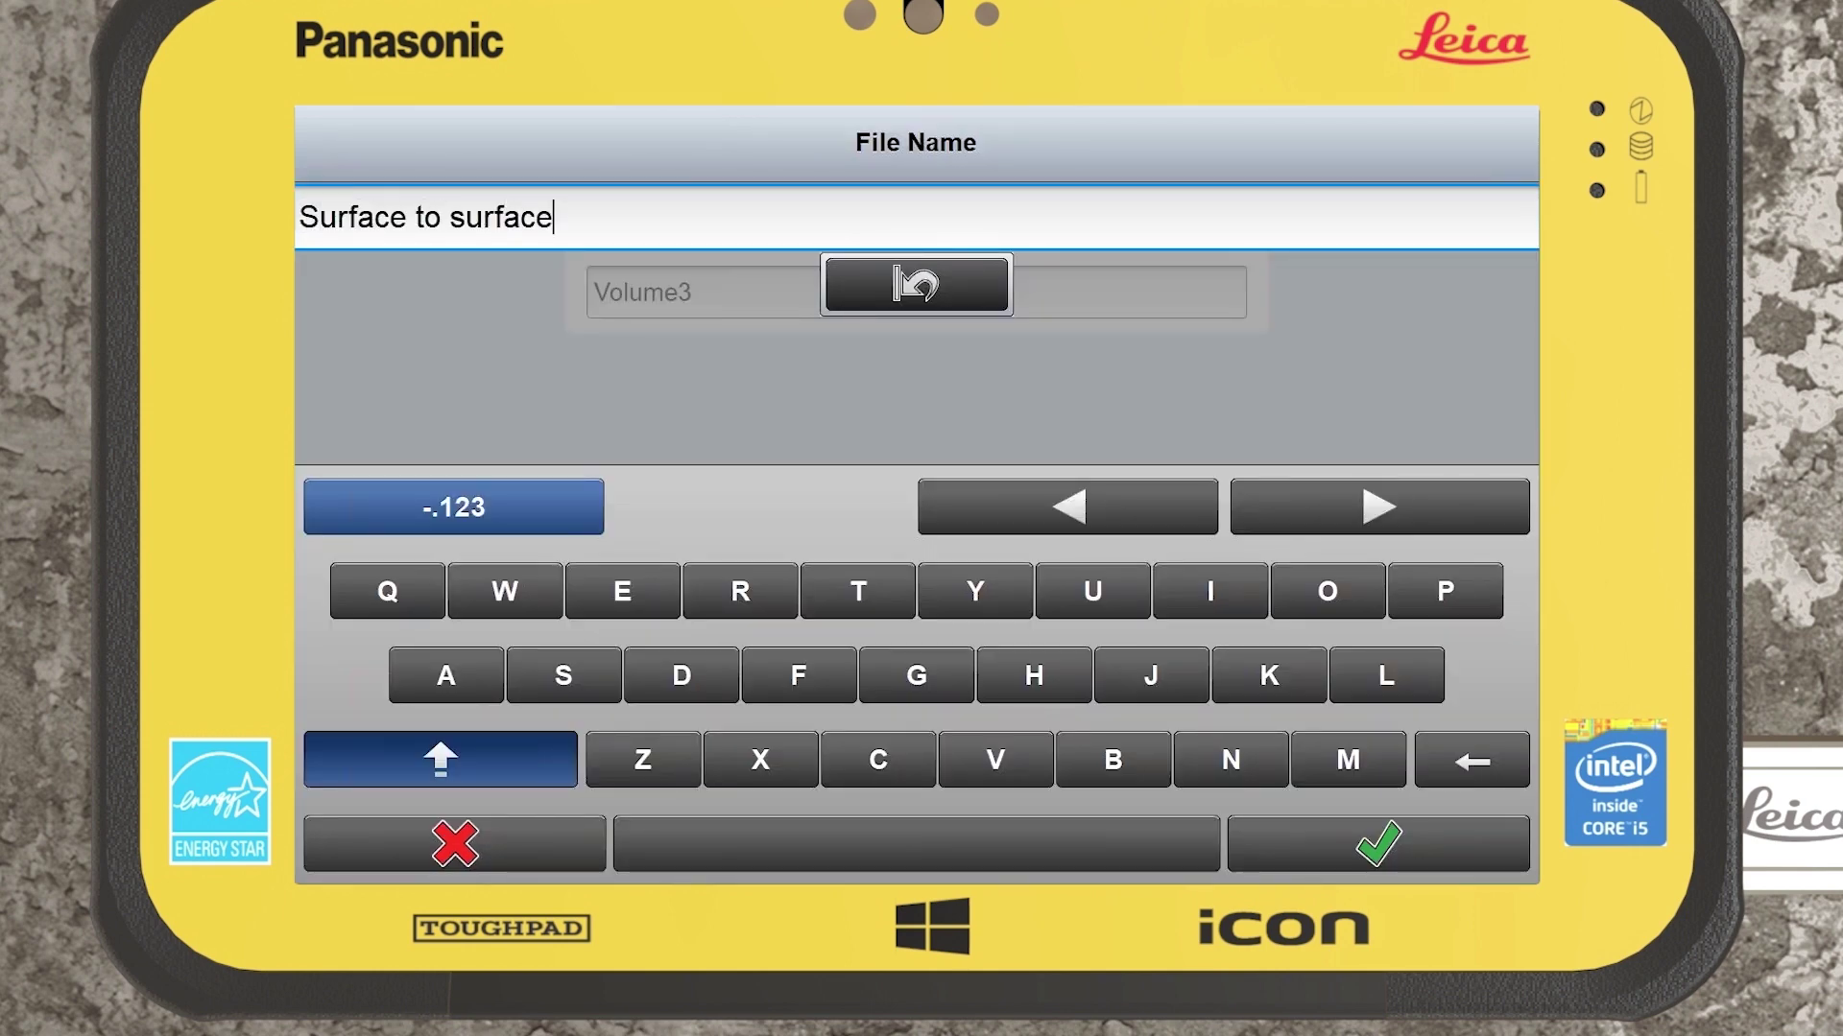
pyautogui.click(1316, 855)
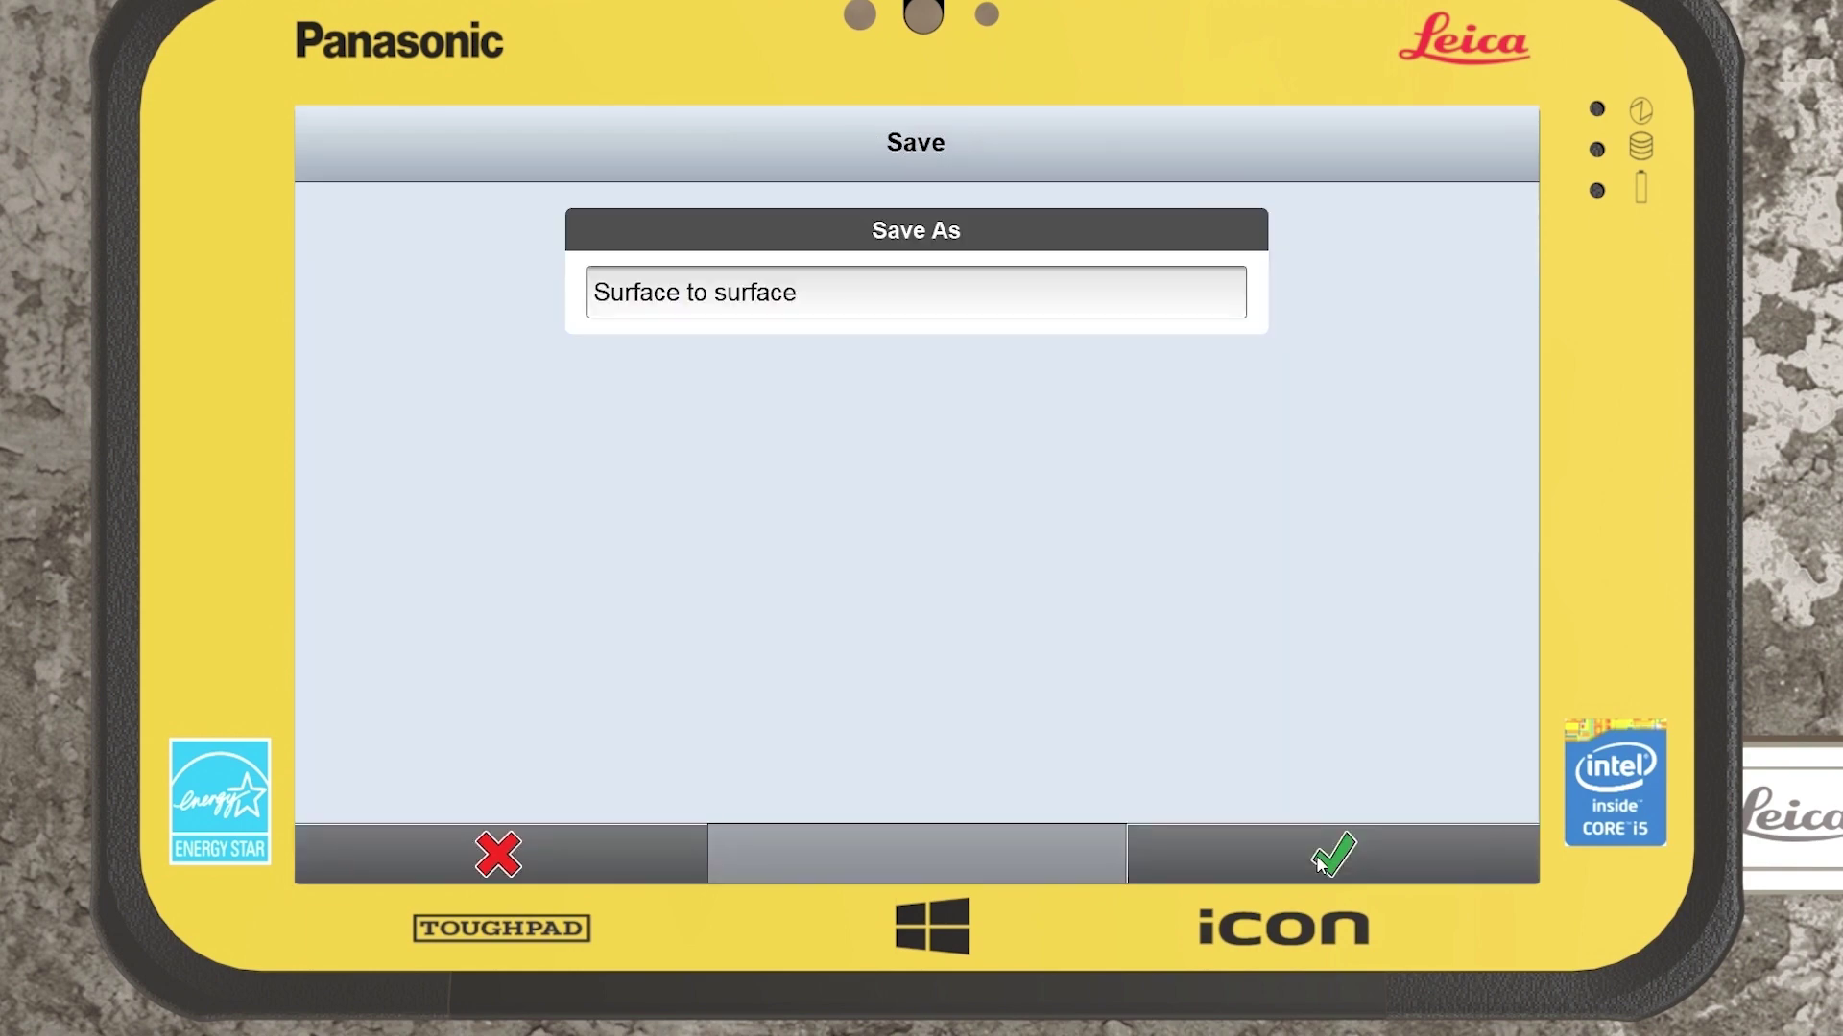
pyautogui.click(1316, 855)
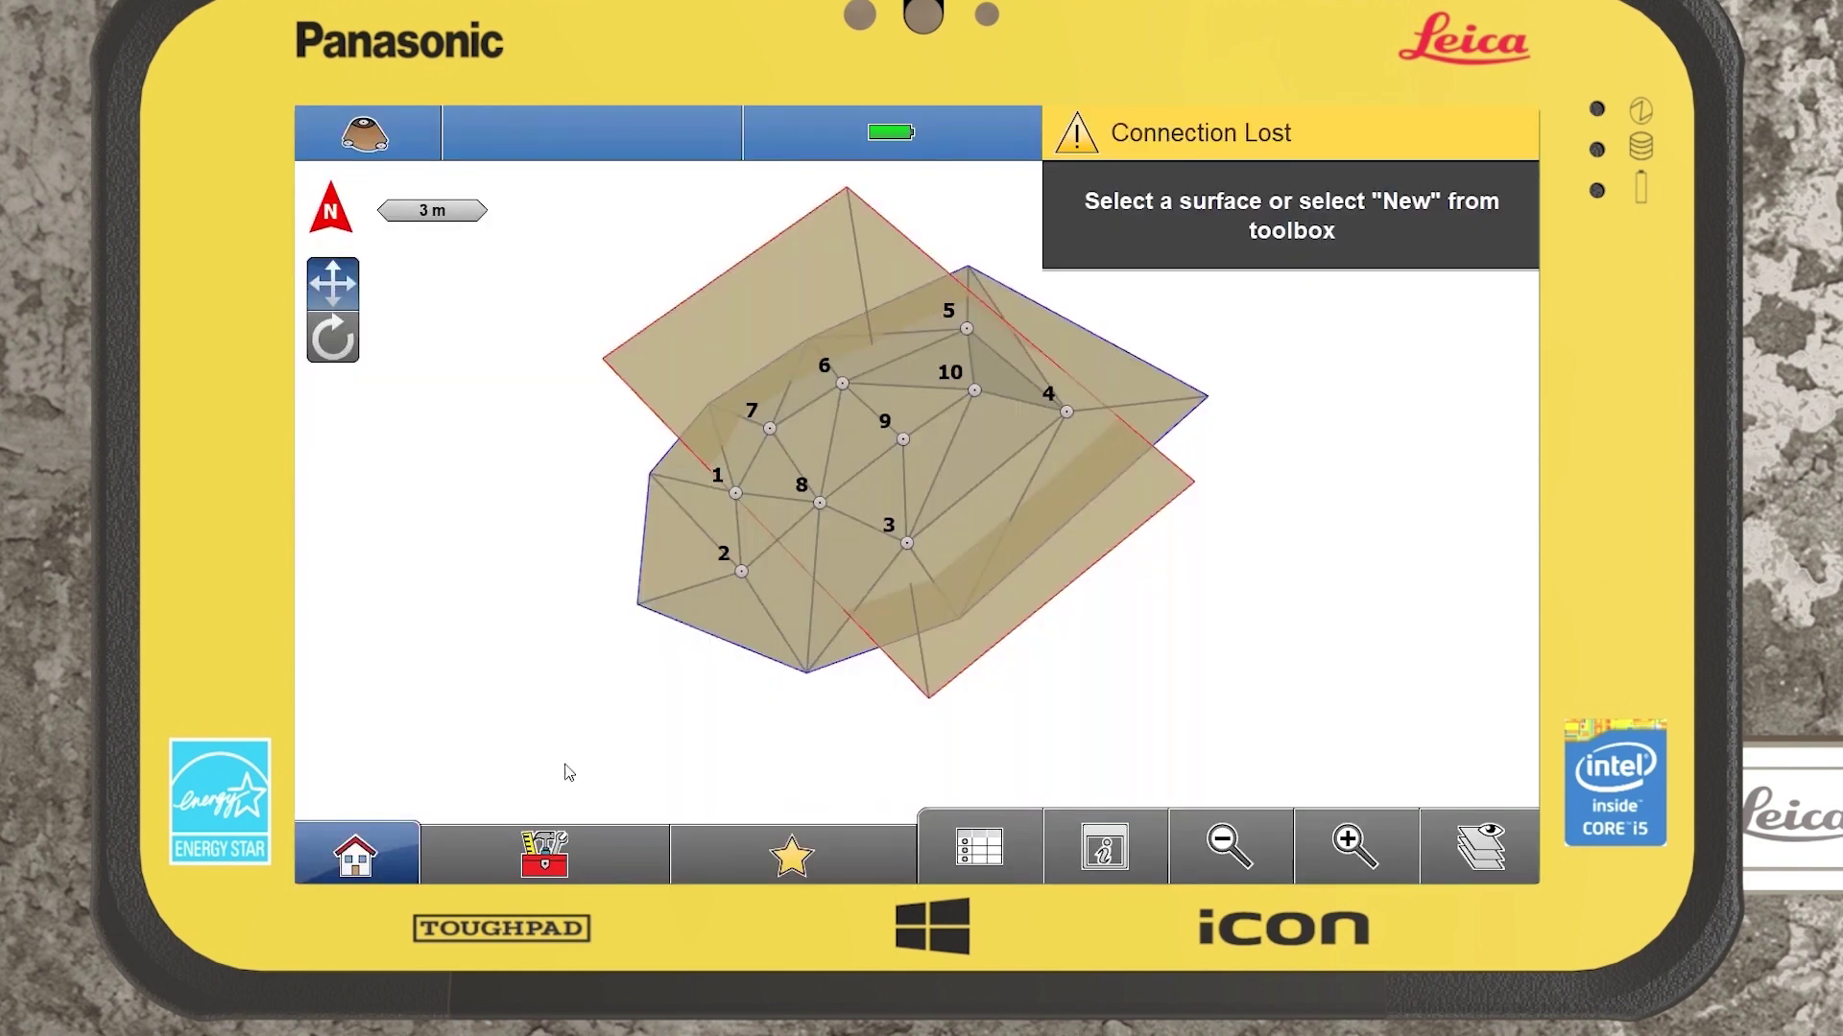
# - Open Reports and set up a Volume report for the Surface to elevation job
pyautogui.click(370, 854)
pyautogui.click(647, 782)
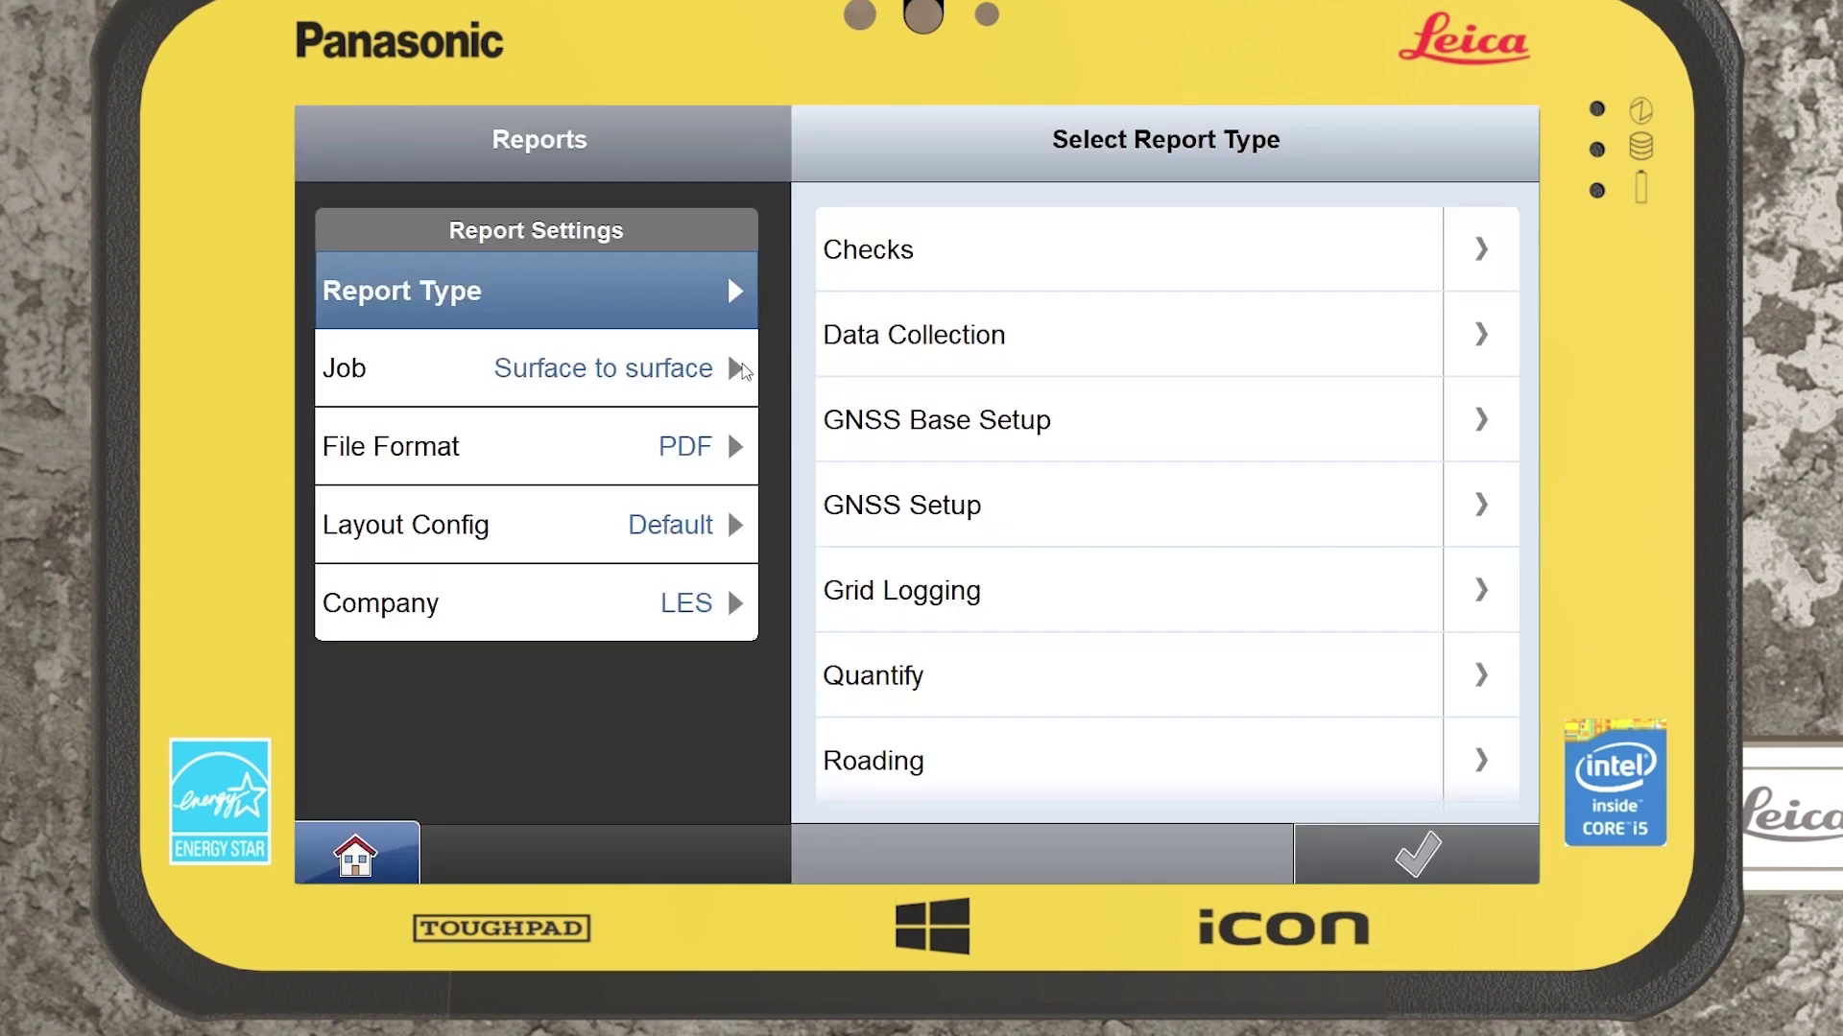
pyautogui.click(733, 371)
pyautogui.click(919, 442)
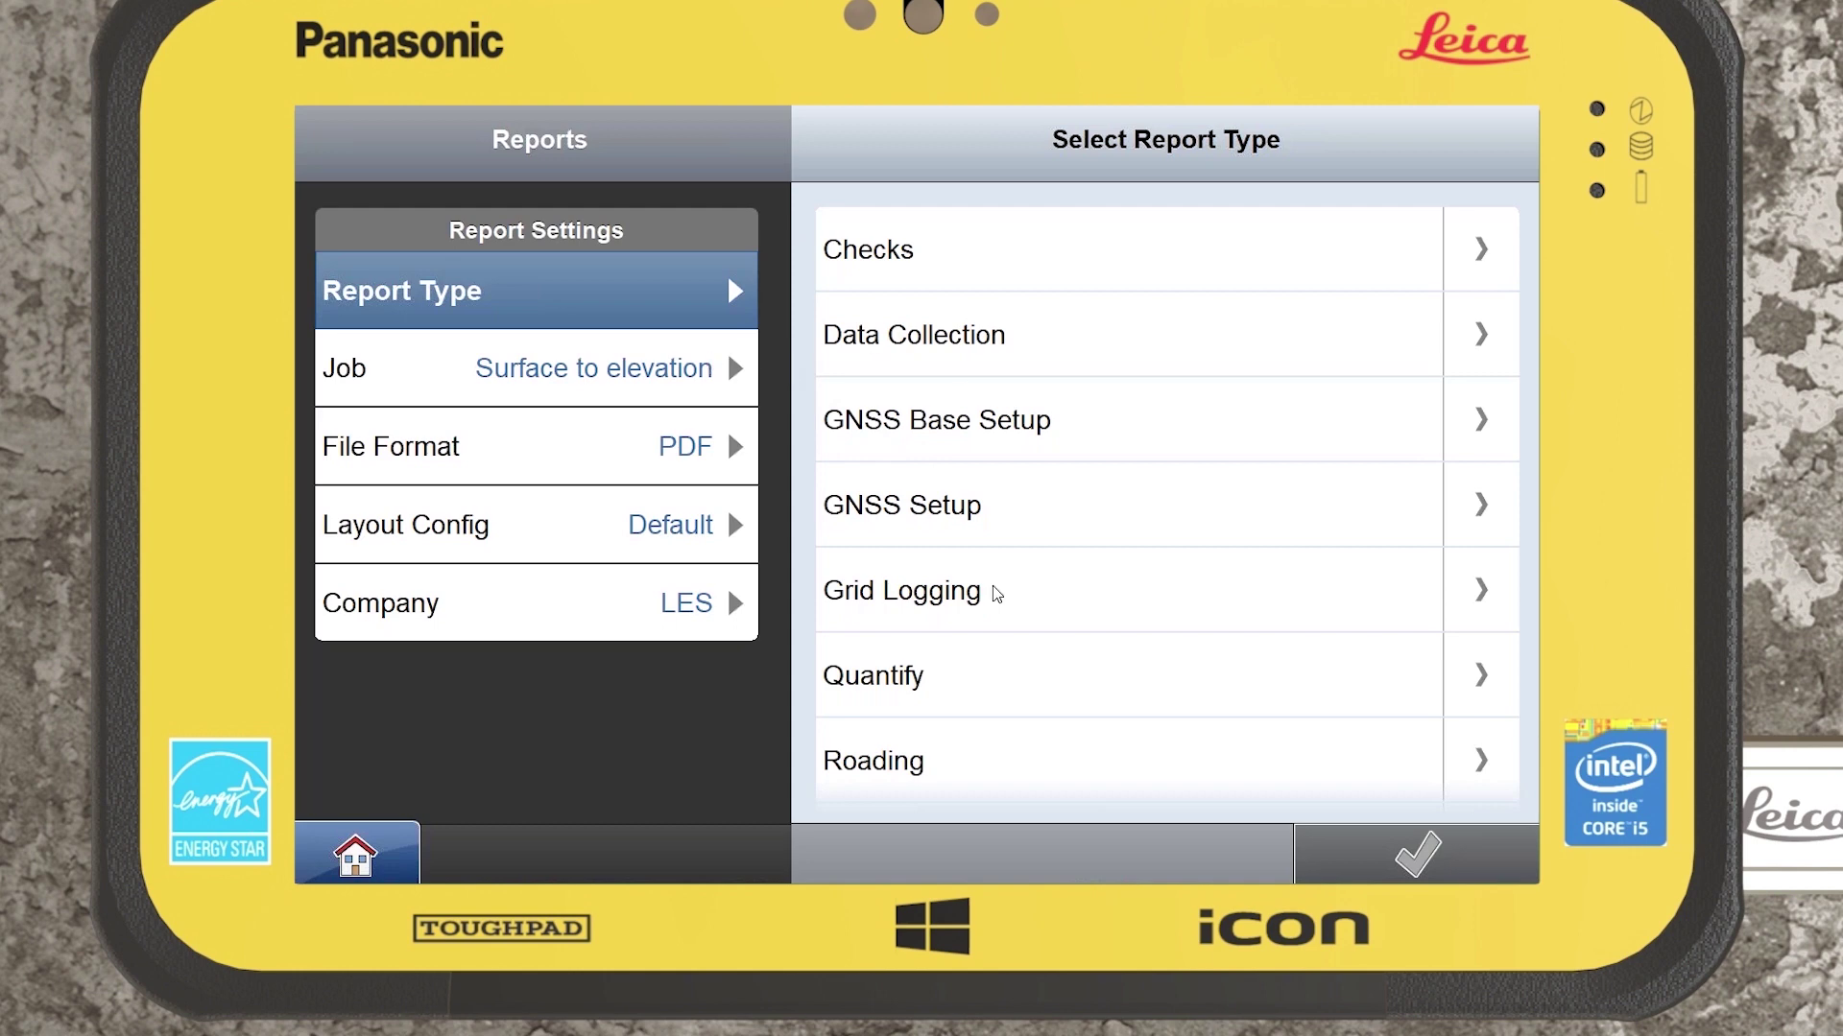
pyautogui.scroll(-3, 957, 564)
pyautogui.click(921, 741)
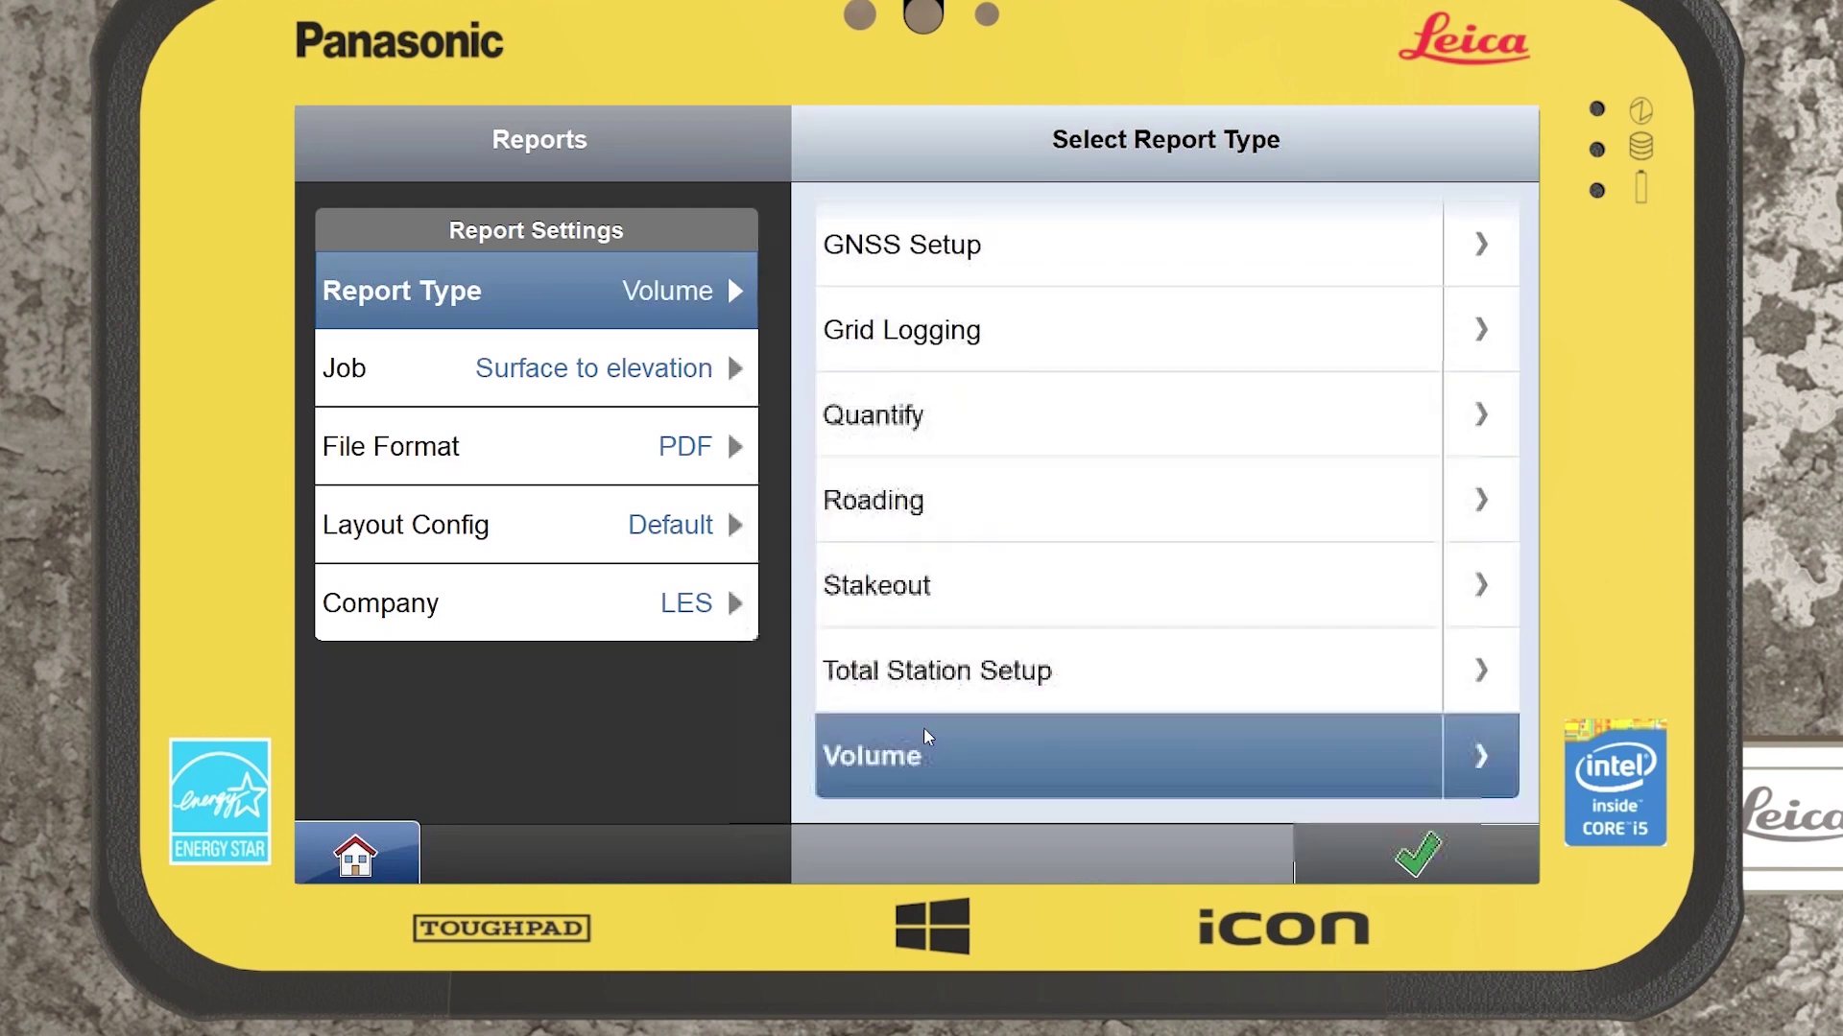
pyautogui.click(1394, 857)
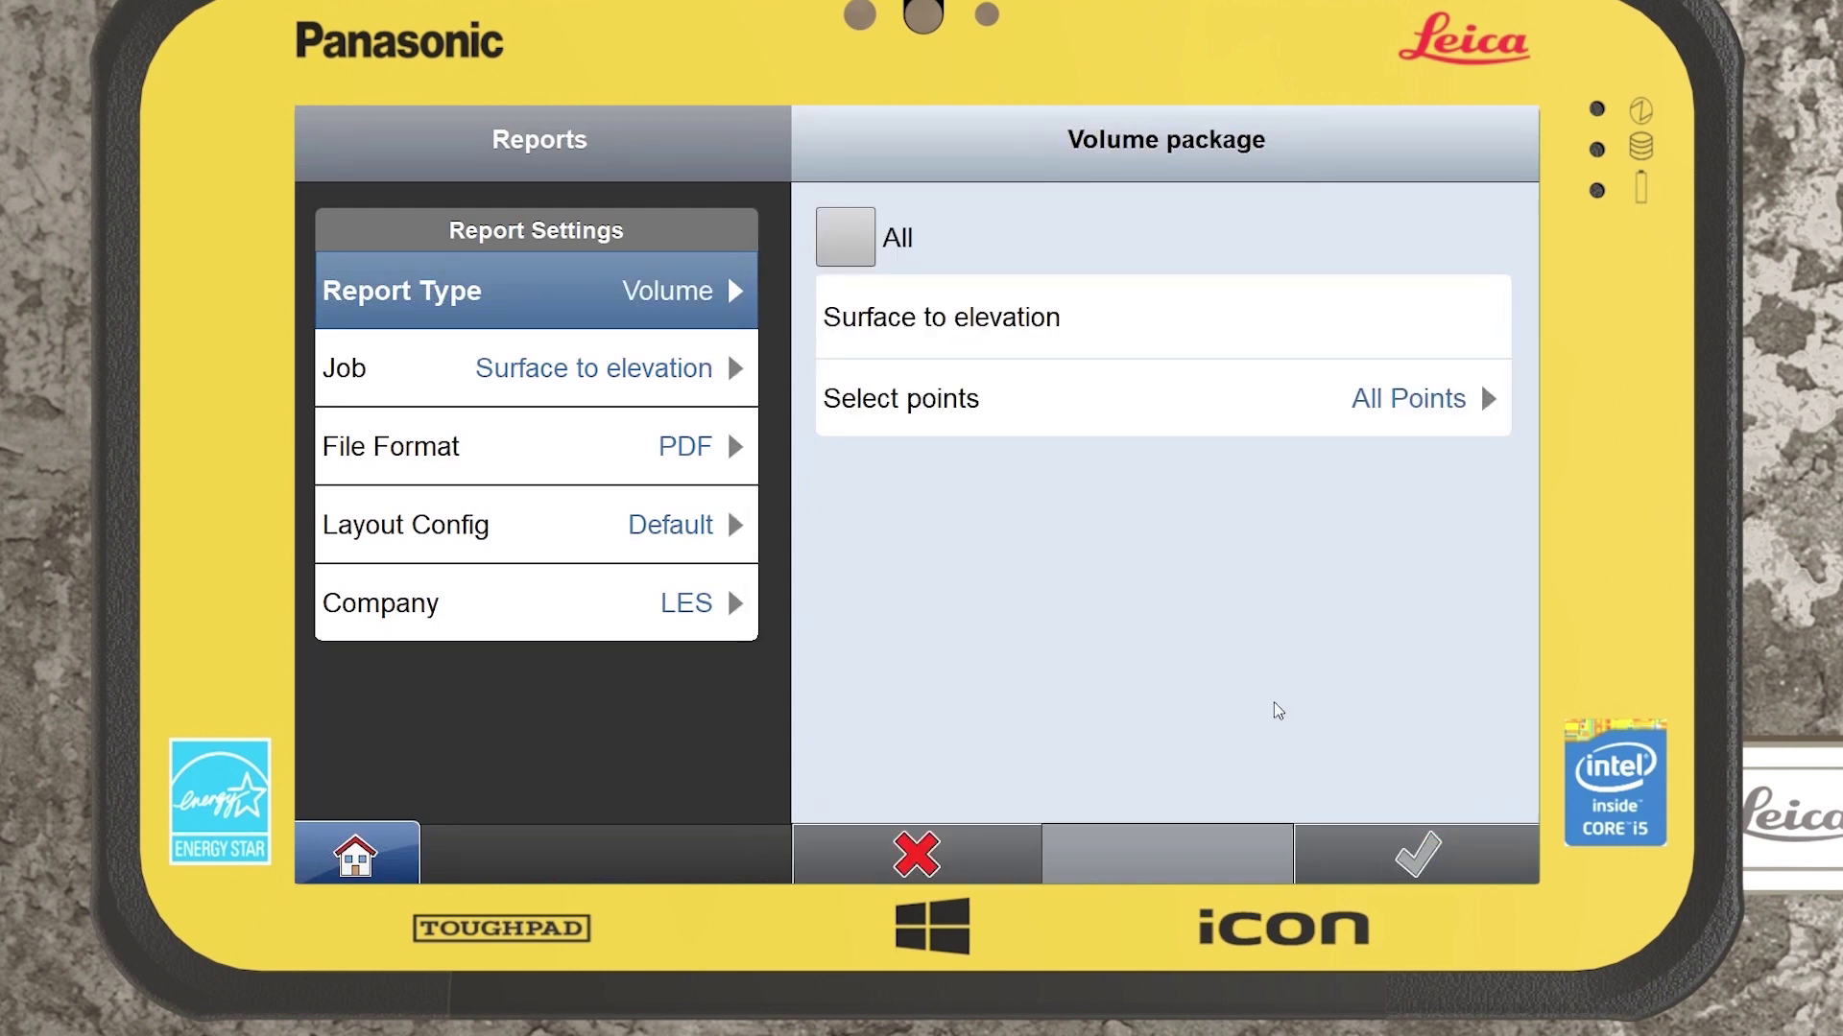
# - Include the Surface to elevation calculation in the report and generate its PDF preview
pyautogui.click(1061, 318)
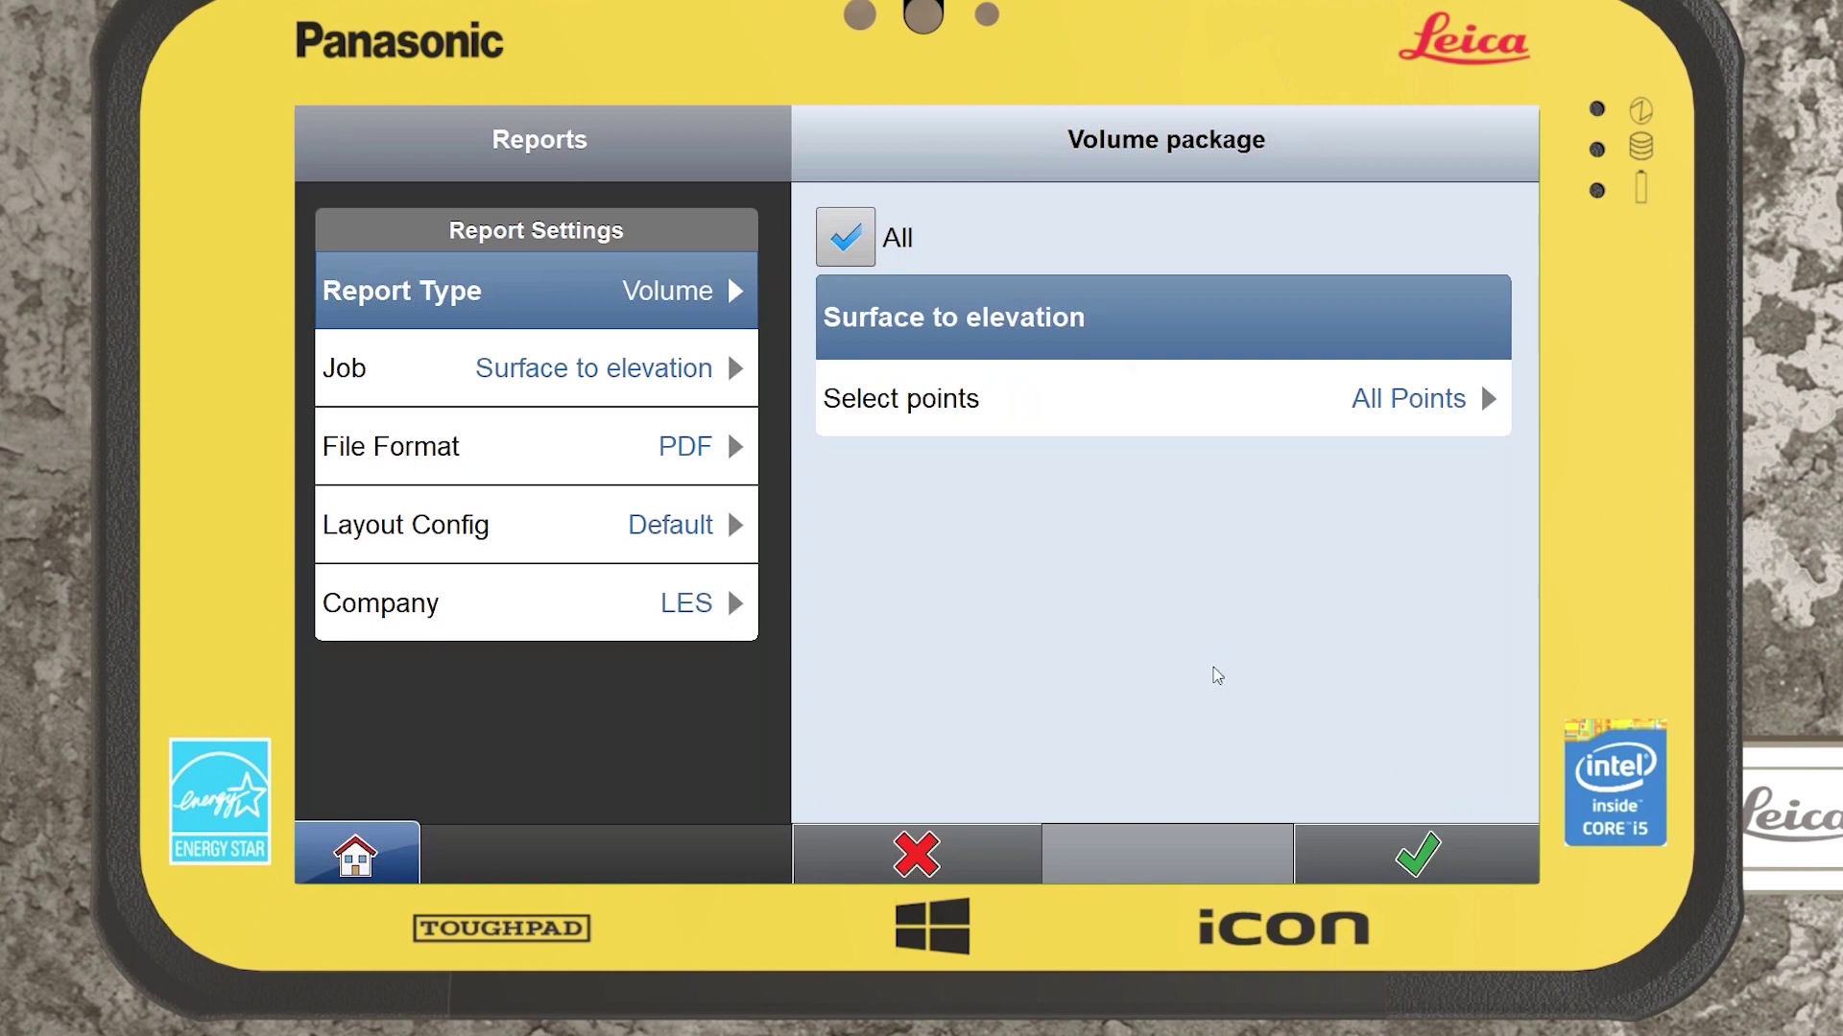
pyautogui.click(1358, 854)
pyautogui.scroll(-1, 1228, 619)
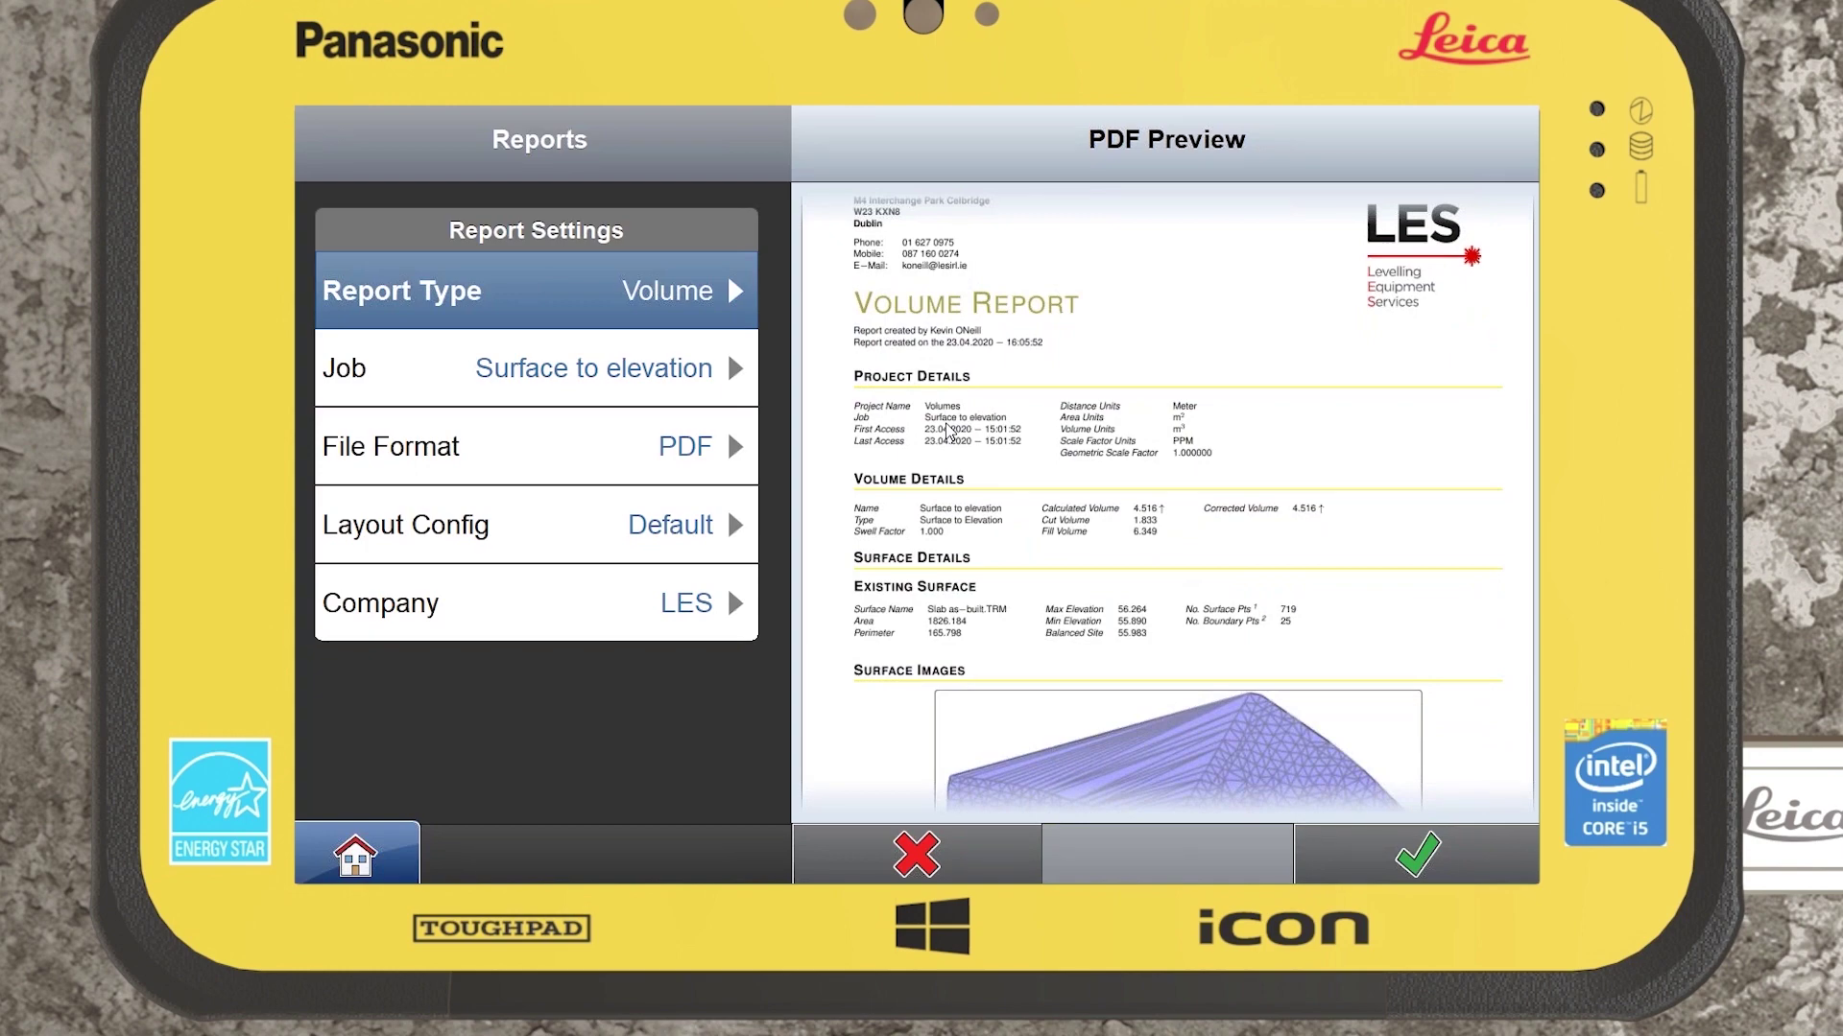
# - Examine the volume report preview, covering project, volume and surface details, the 2D, 3D and heat map images and the point tables, and close it
pyautogui.scroll(-3, 1053, 586)
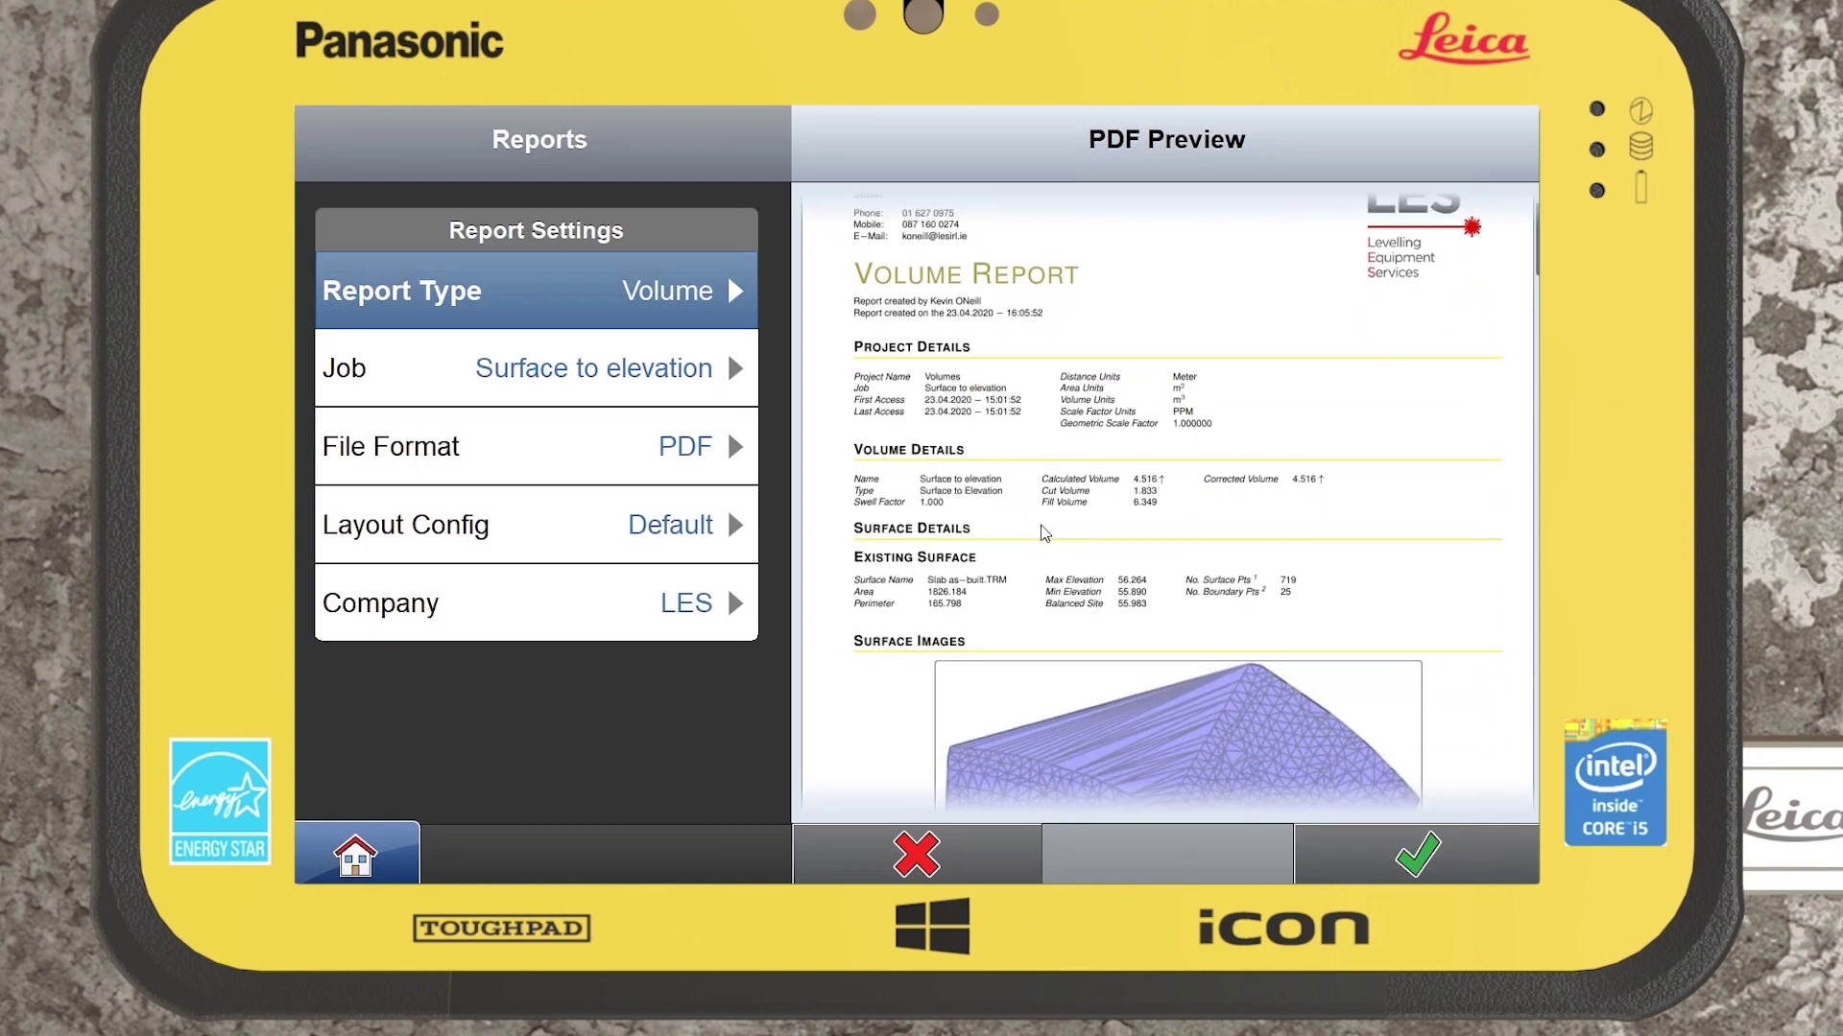
pyautogui.scroll(-10, 1032, 420)
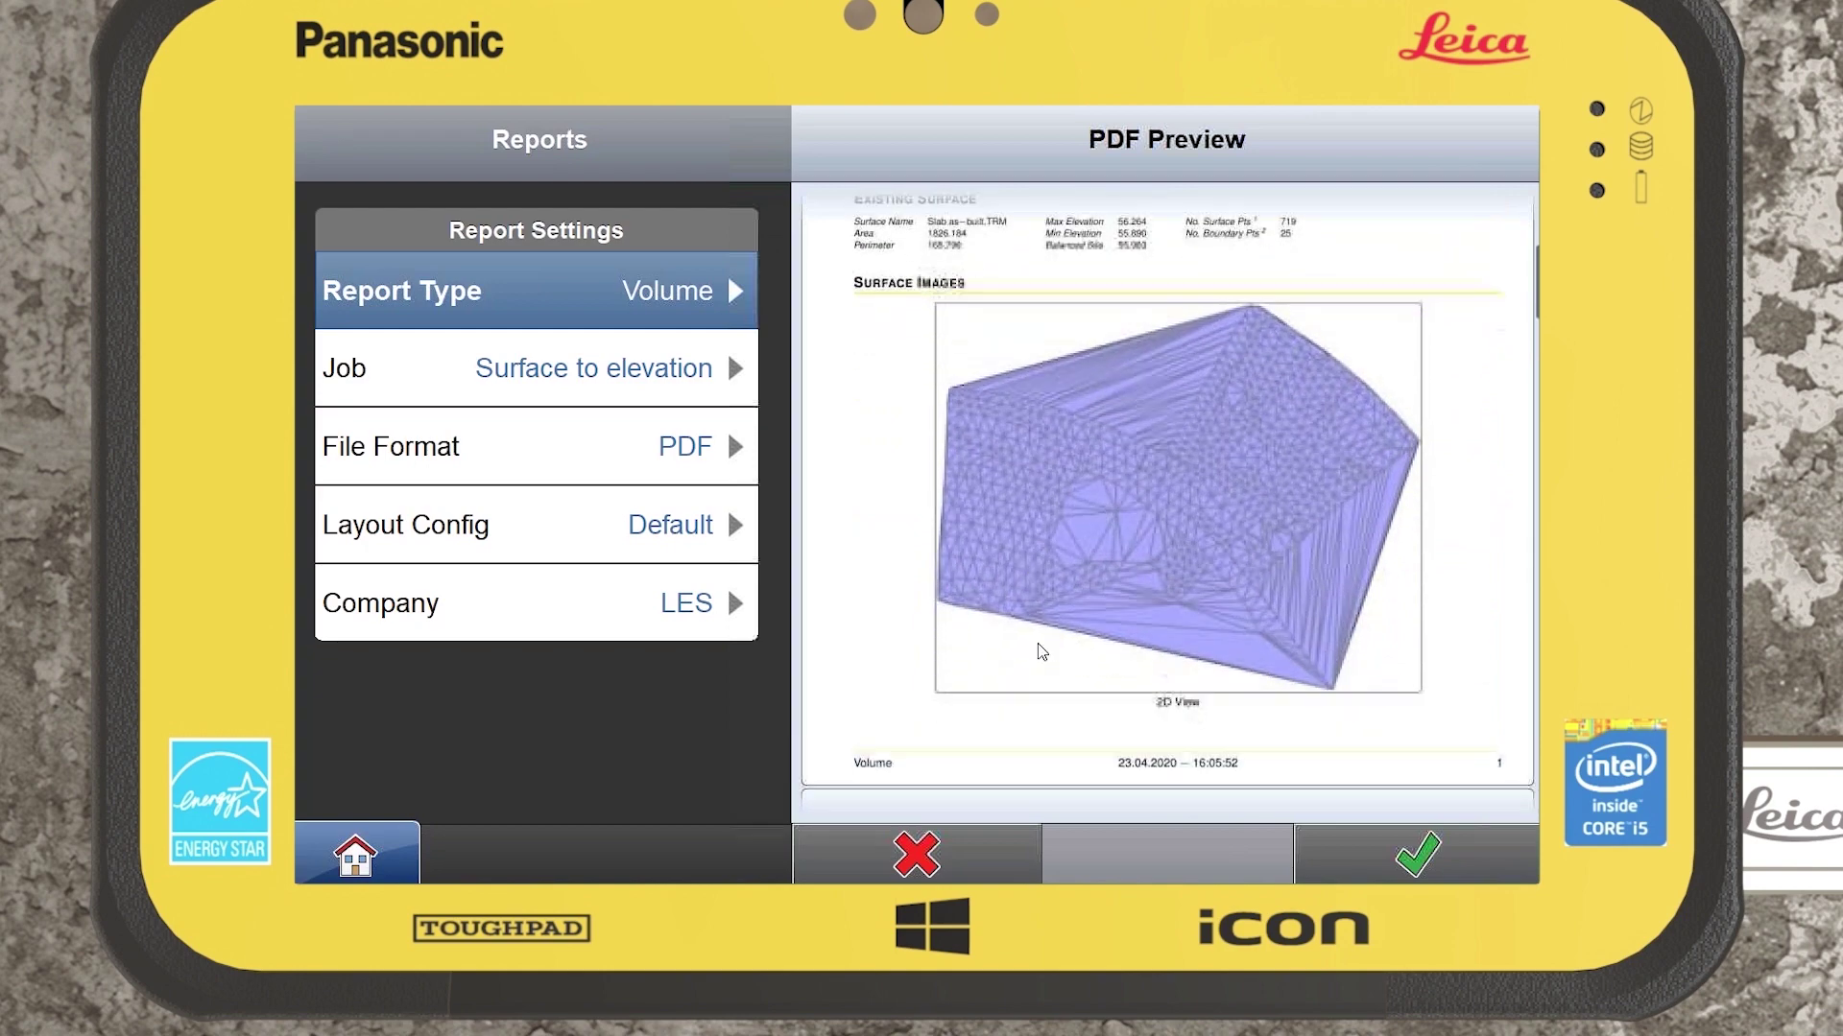
pyautogui.scroll(3, 1036, 487)
pyautogui.scroll(-1, 1034, 609)
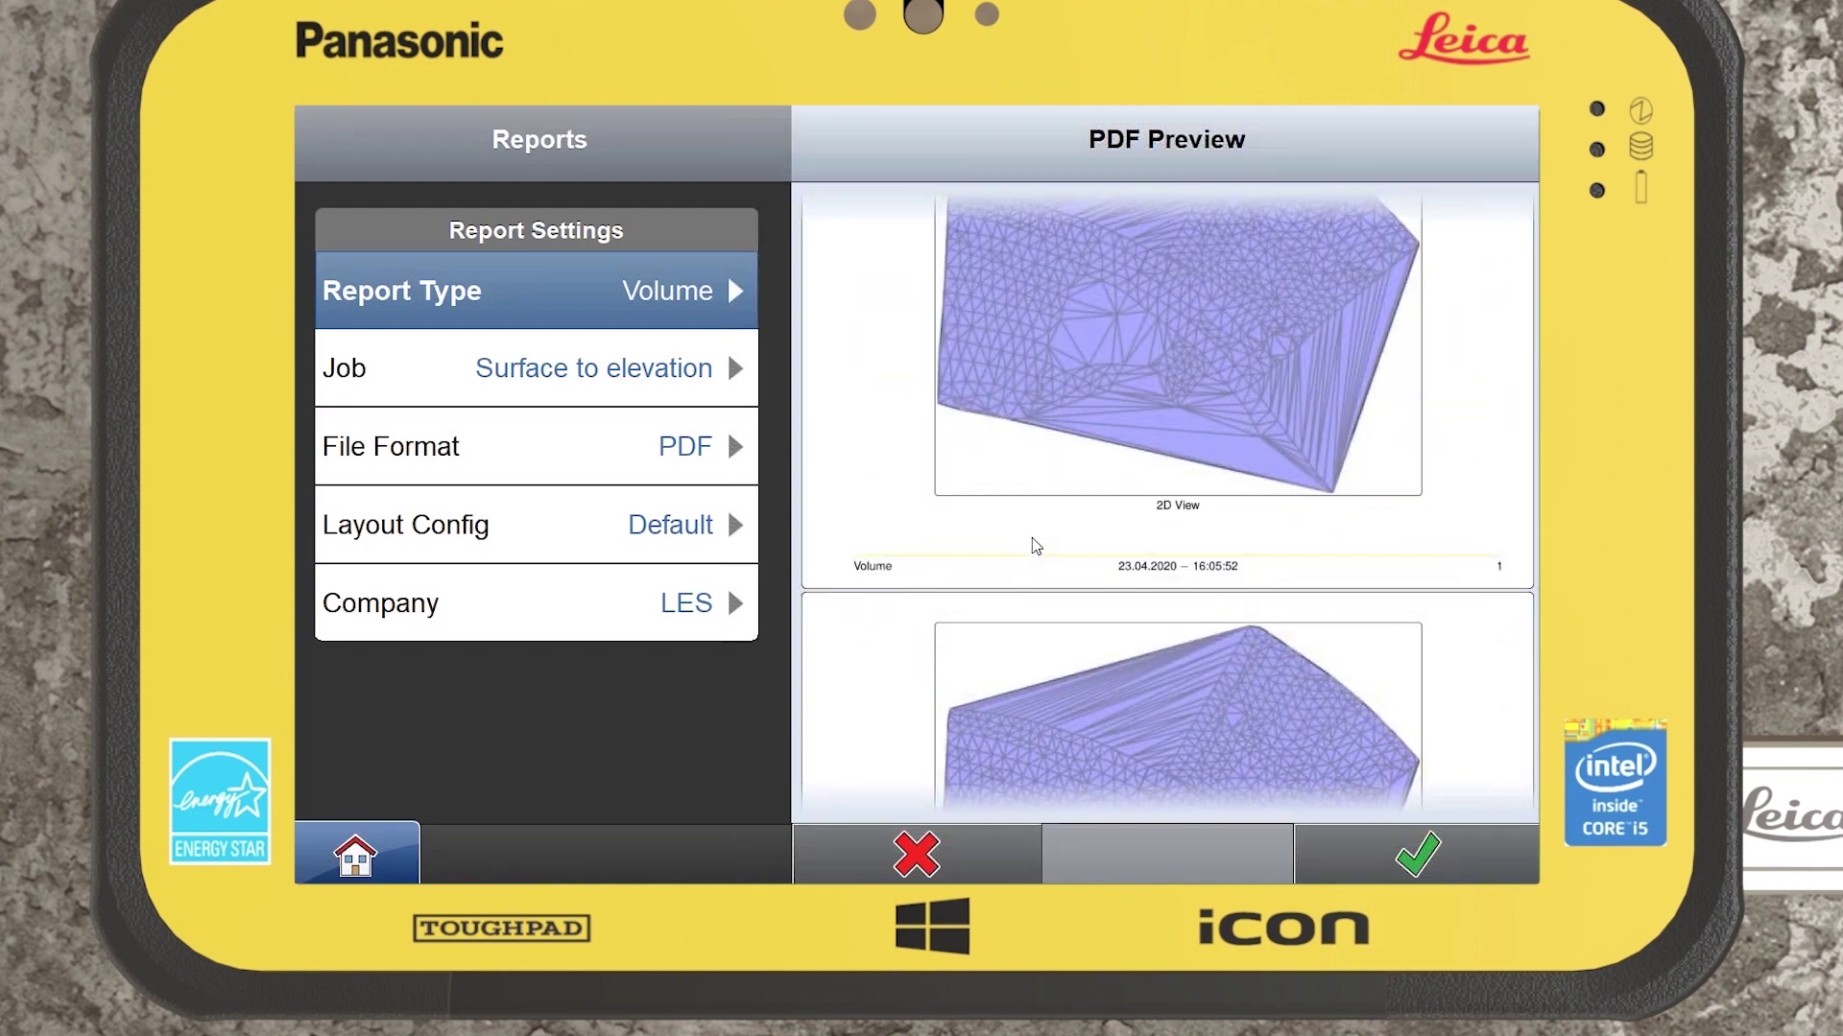
pyautogui.scroll(-10, 1052, 533)
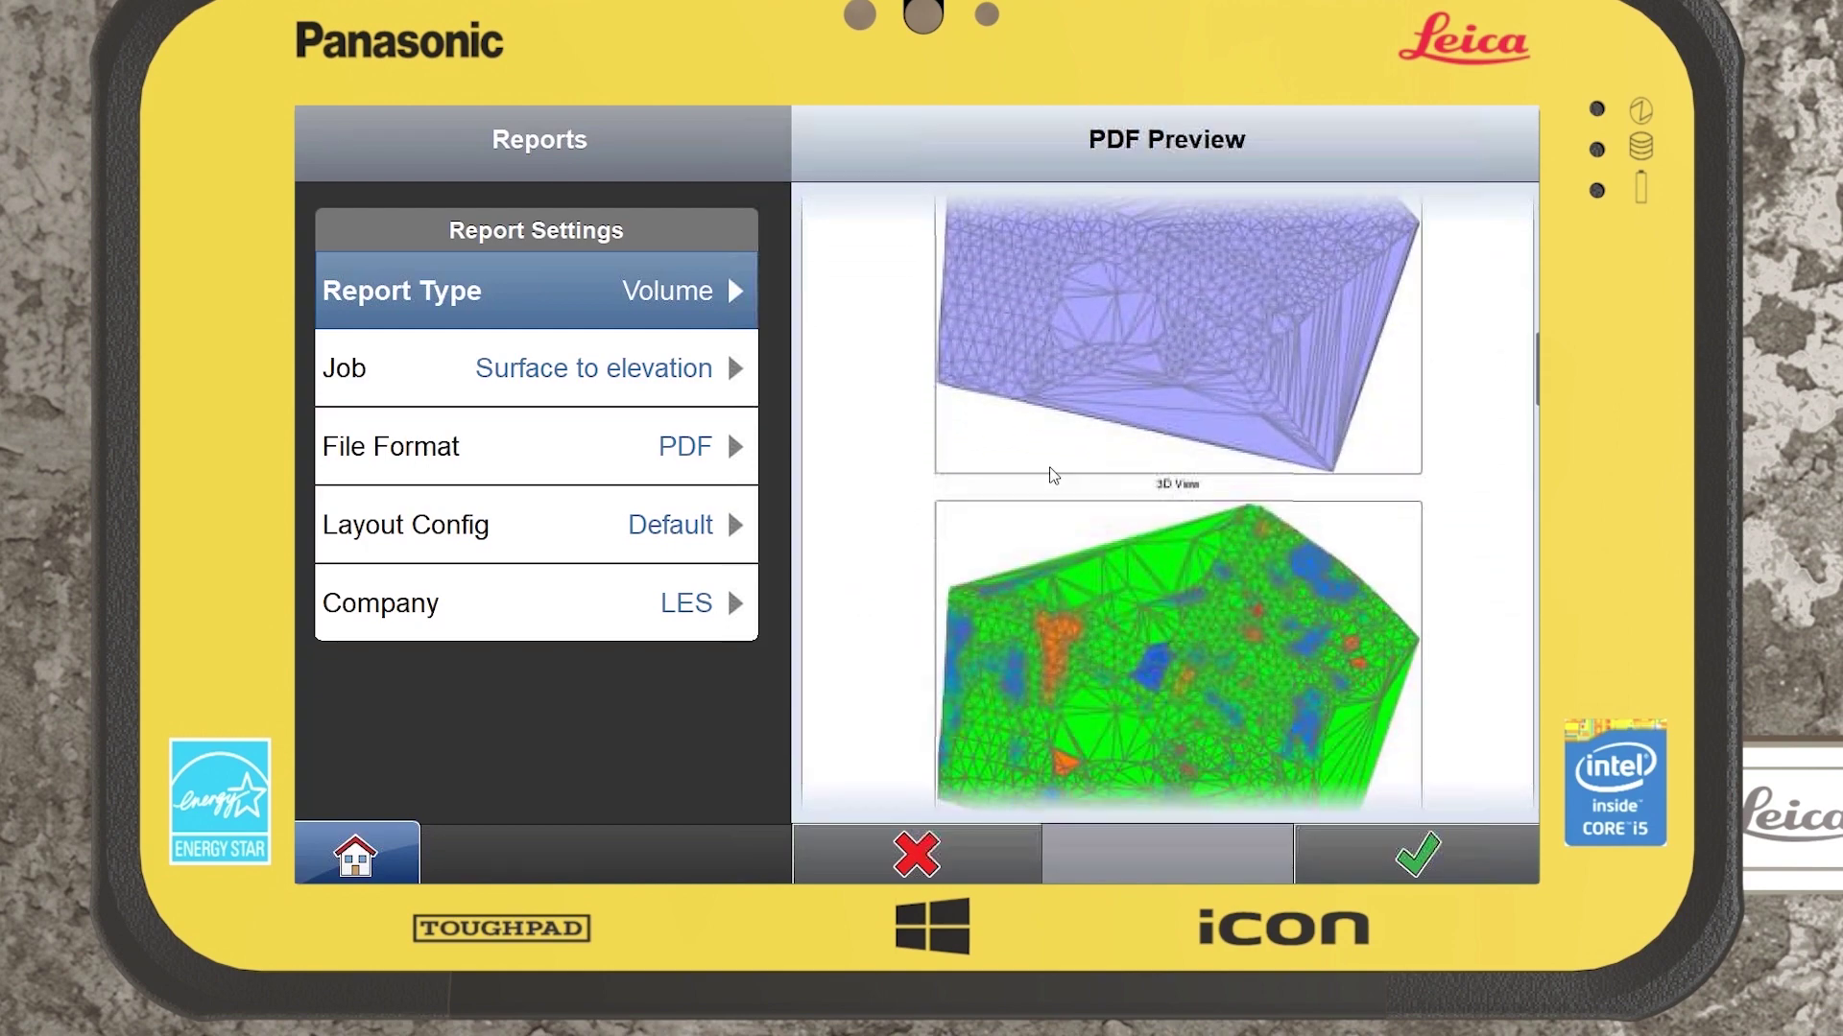
pyautogui.scroll(-3, 1049, 556)
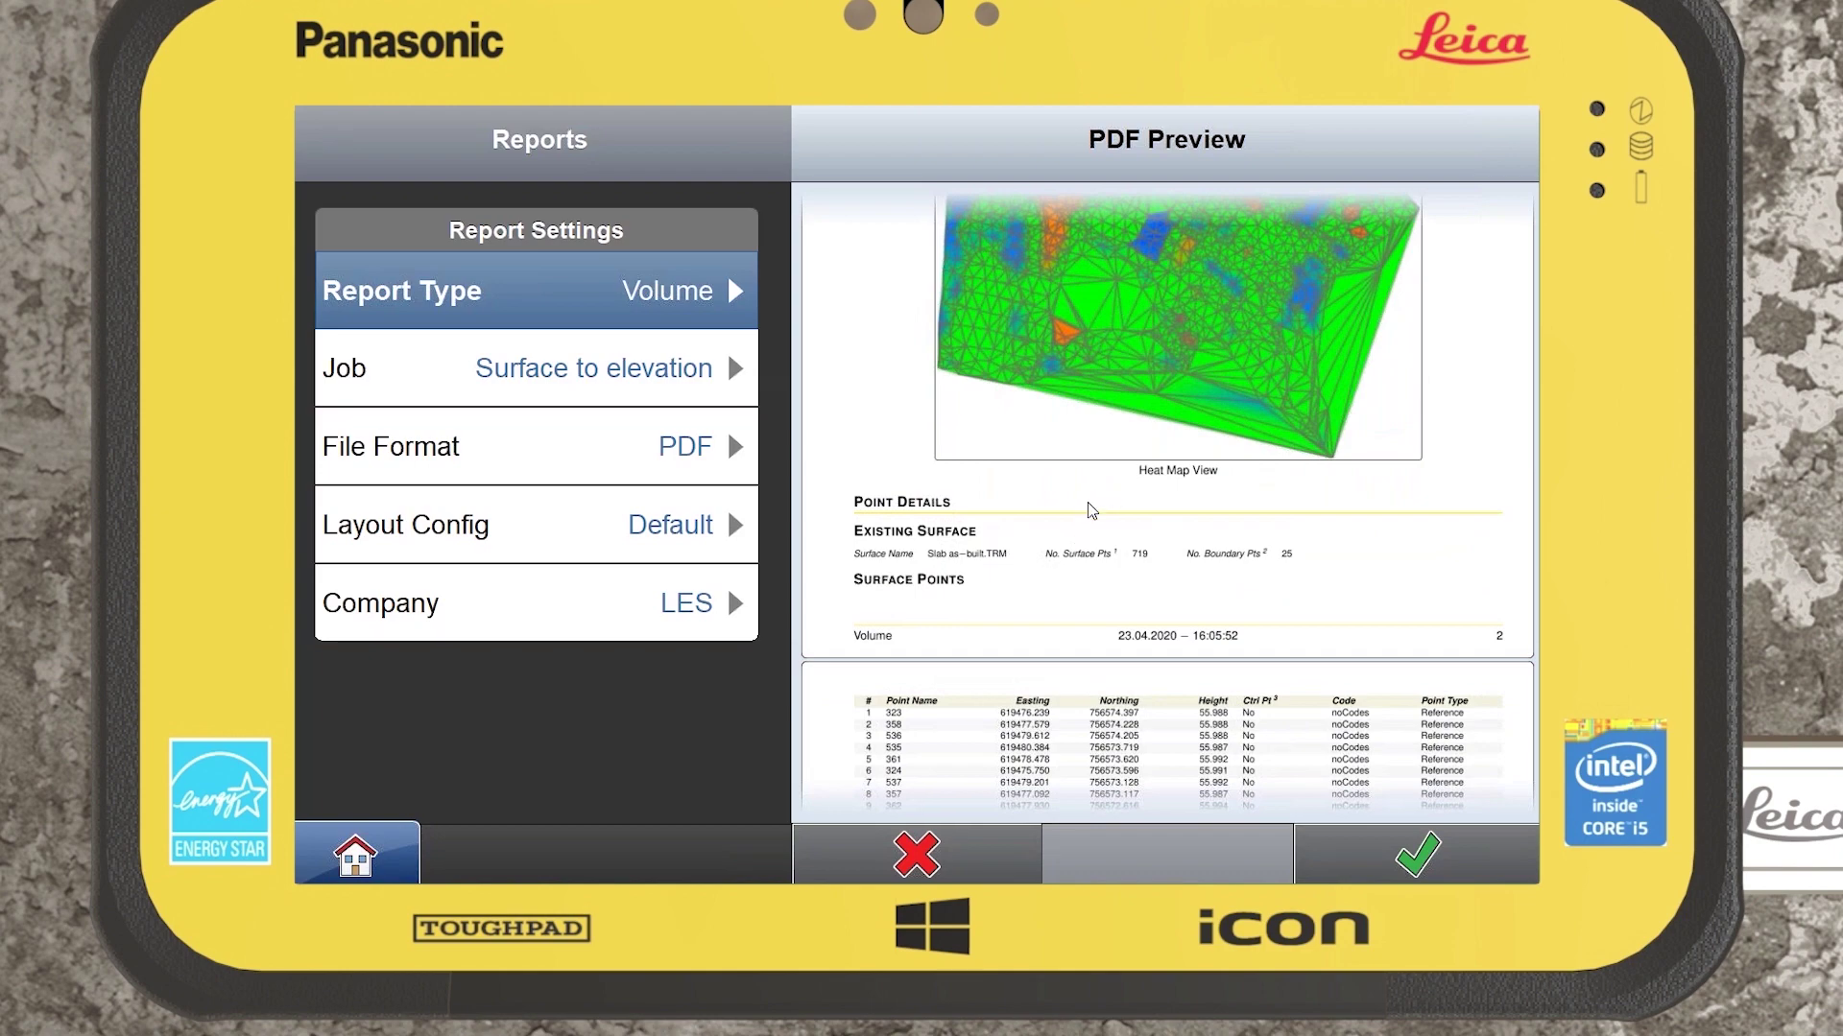
pyautogui.scroll(-5, 1081, 523)
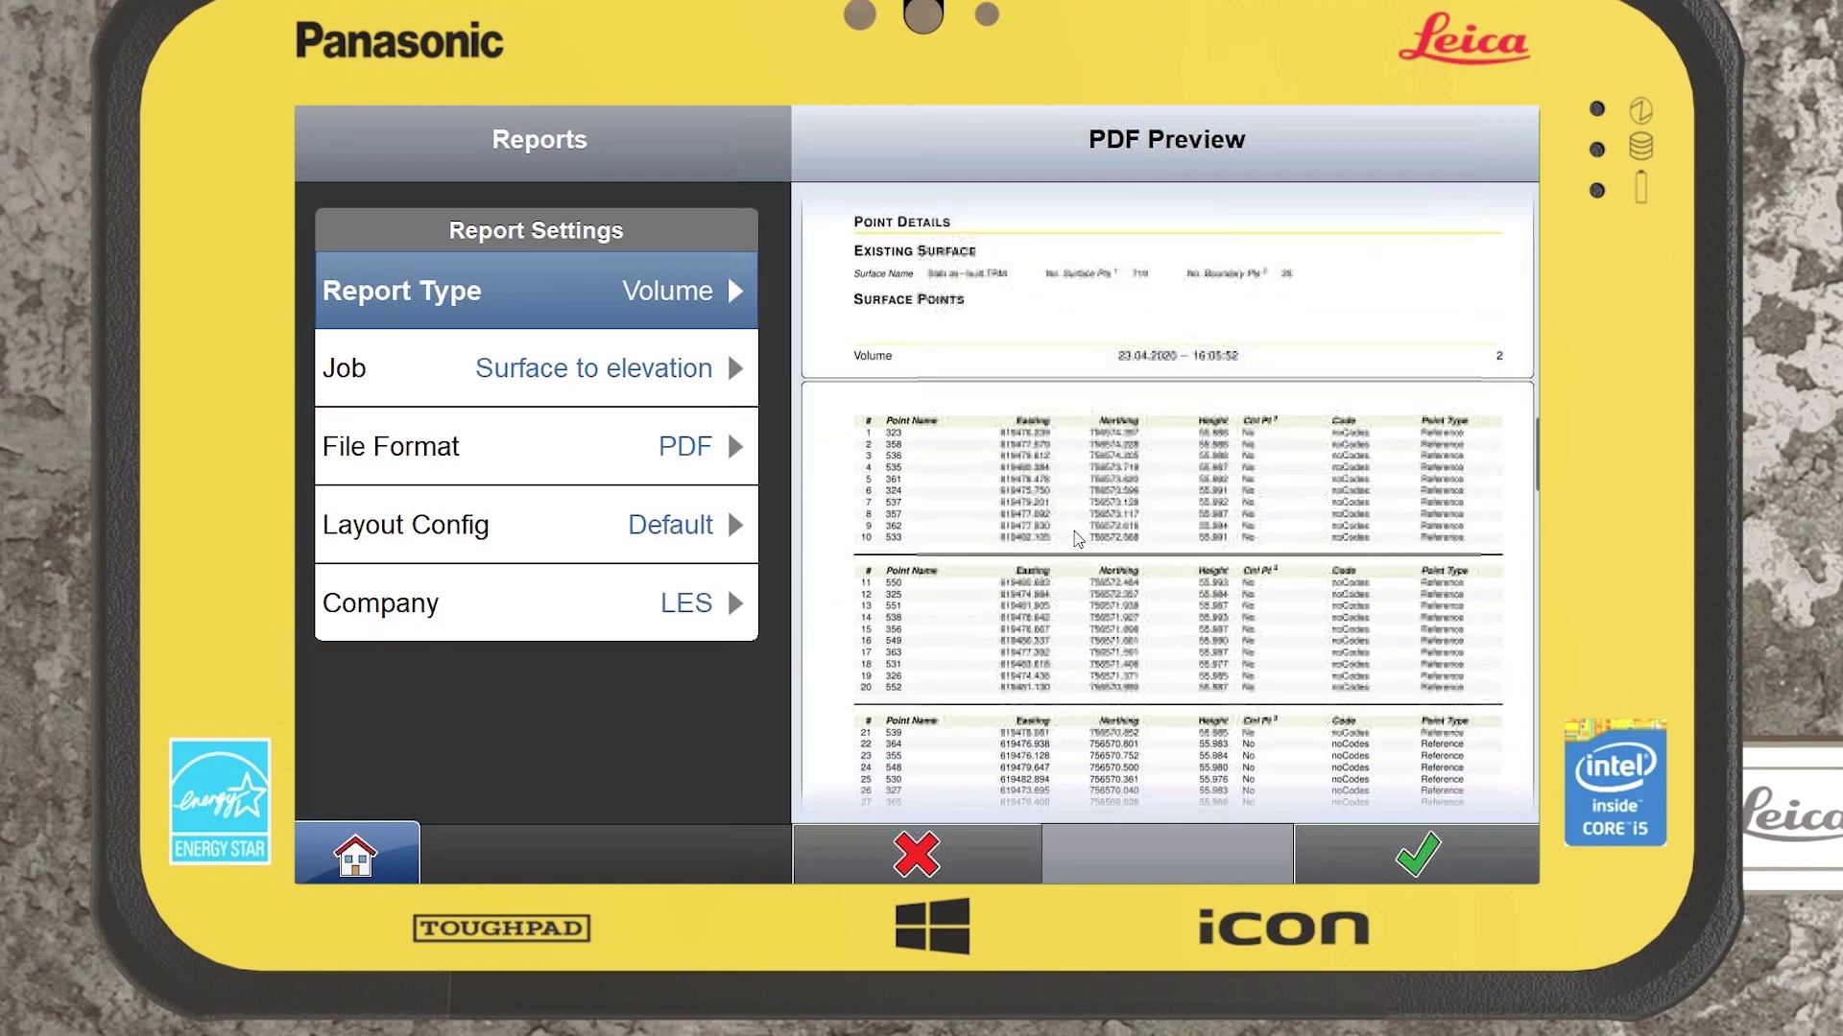
pyautogui.moveTo(1078, 540); pyautogui.dragTo(1077, 518)
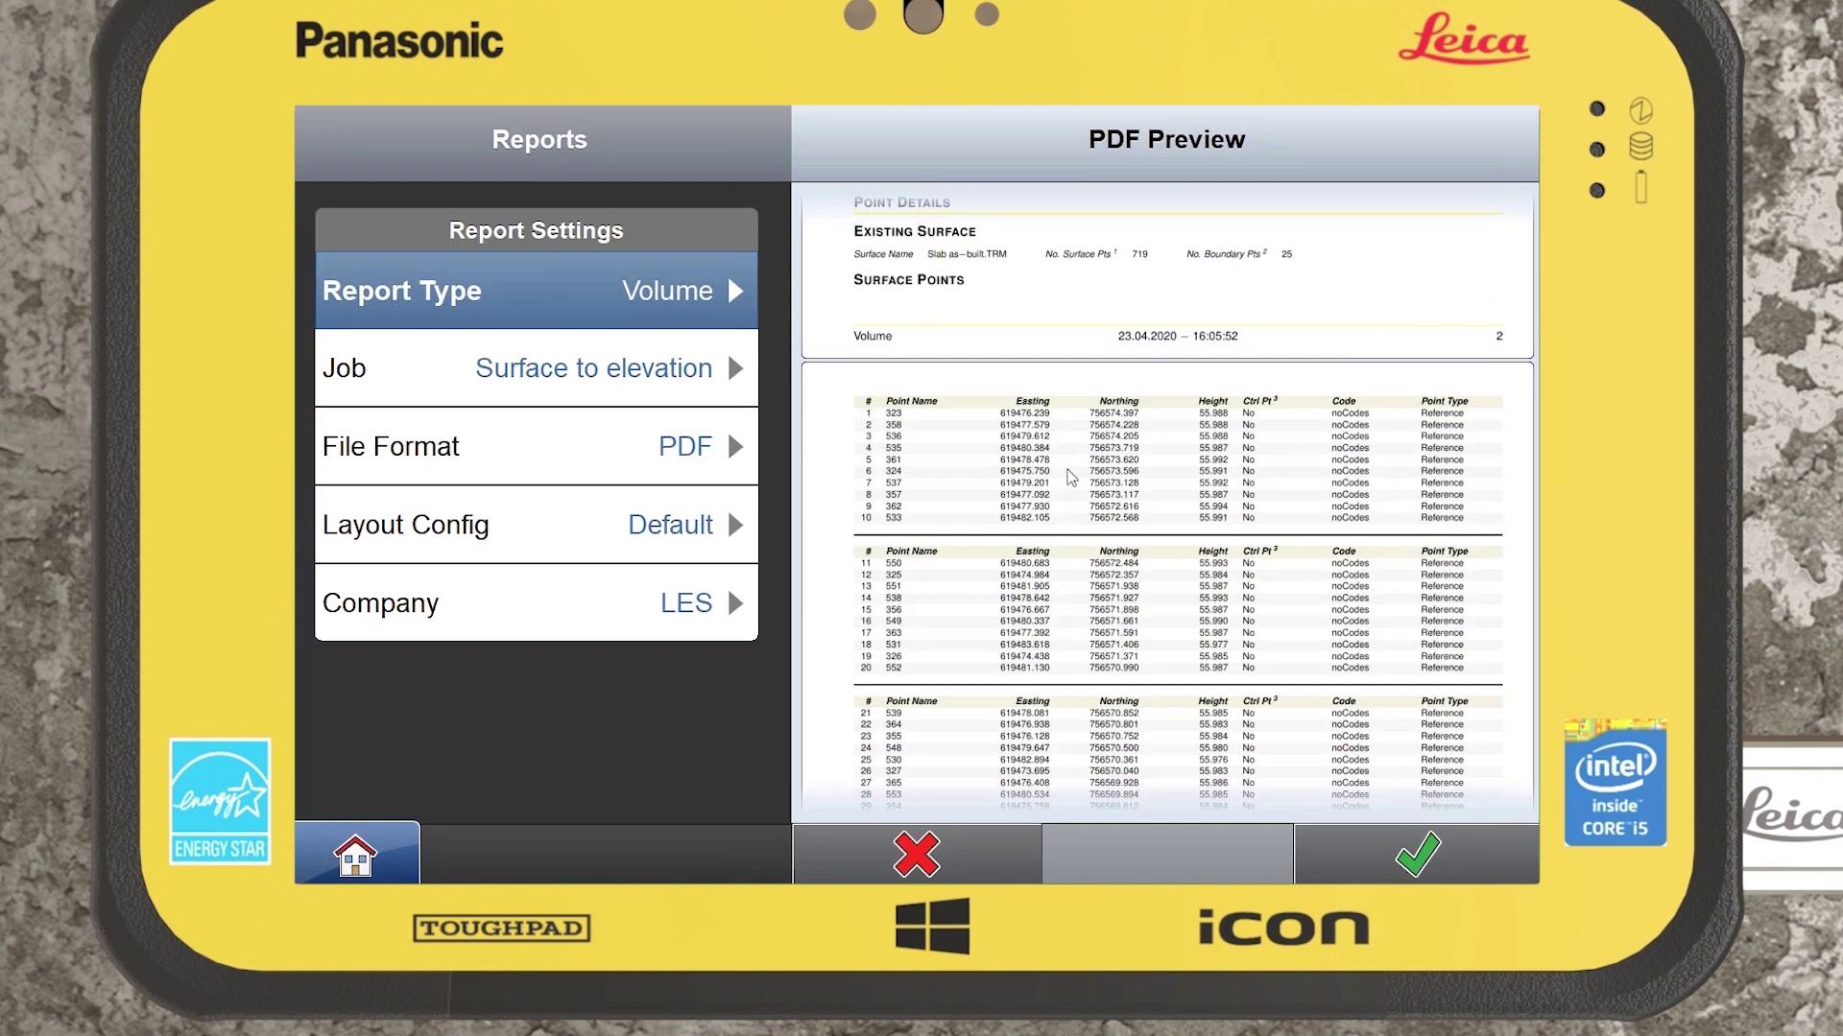
pyautogui.moveTo(1075, 518); pyautogui.dragTo(1071, 393)
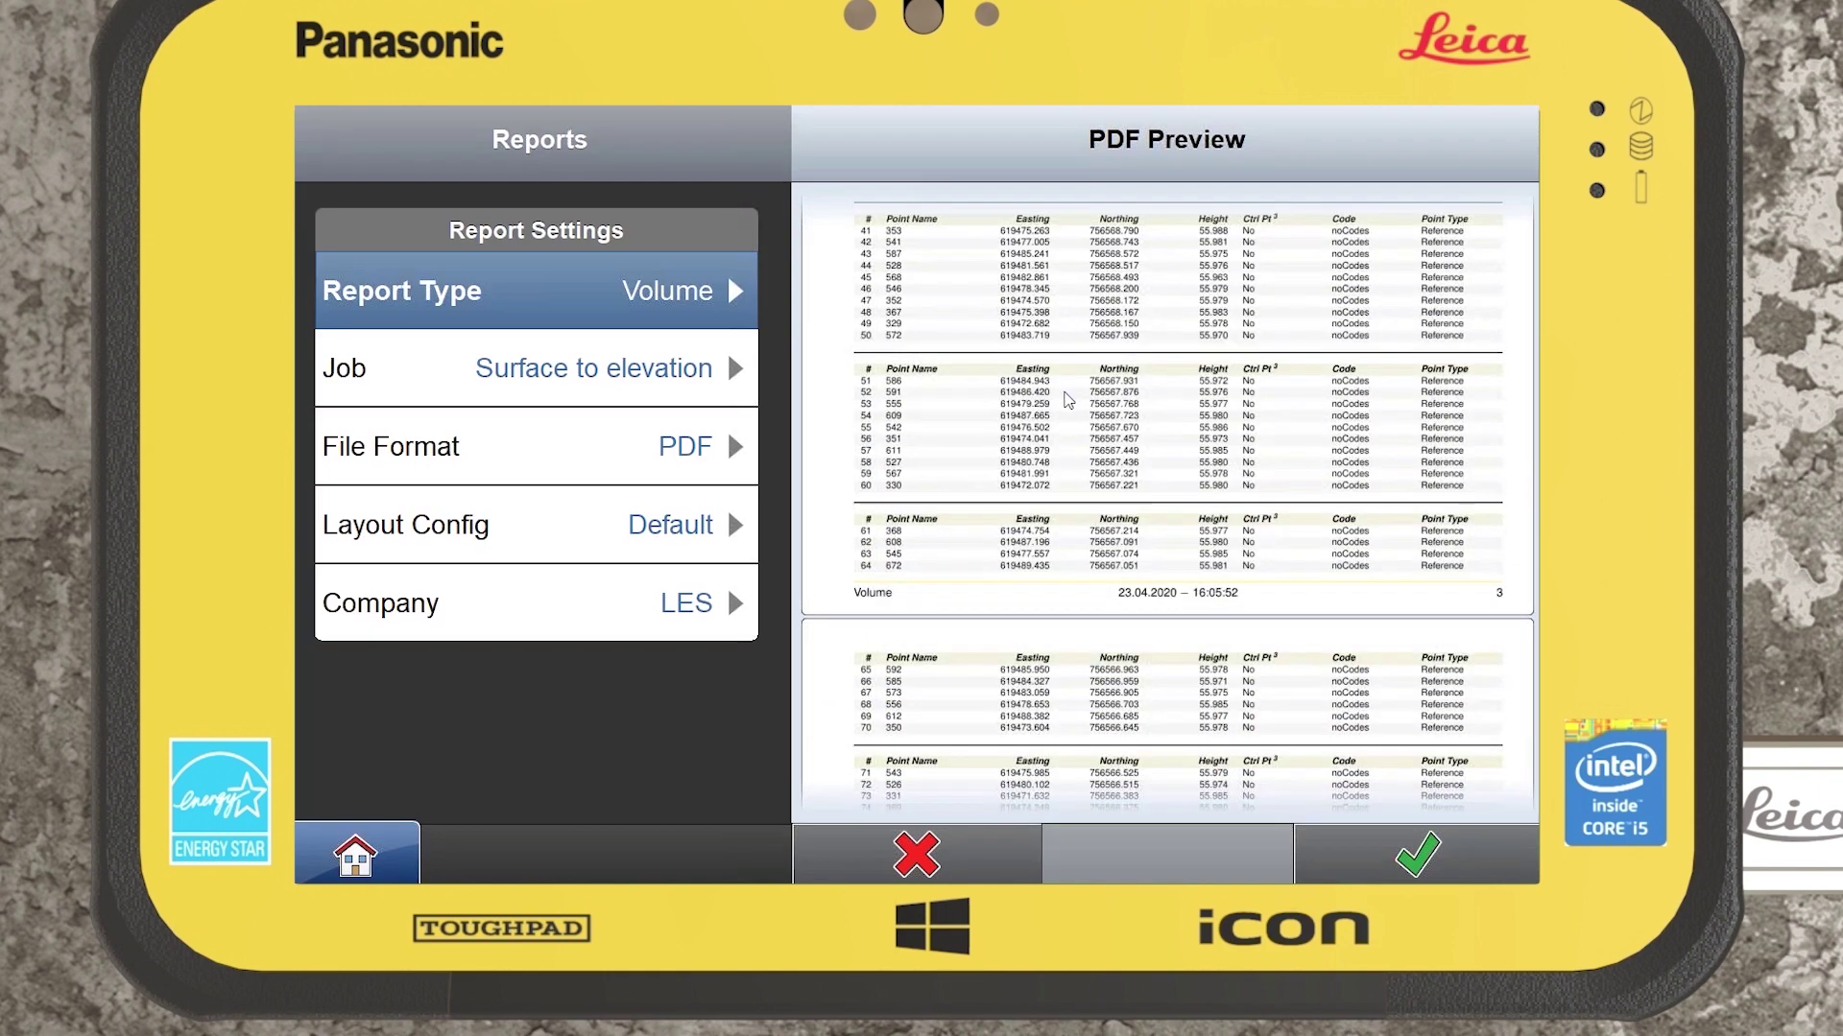
pyautogui.moveTo(1056, 456); pyautogui.dragTo(1107, 549)
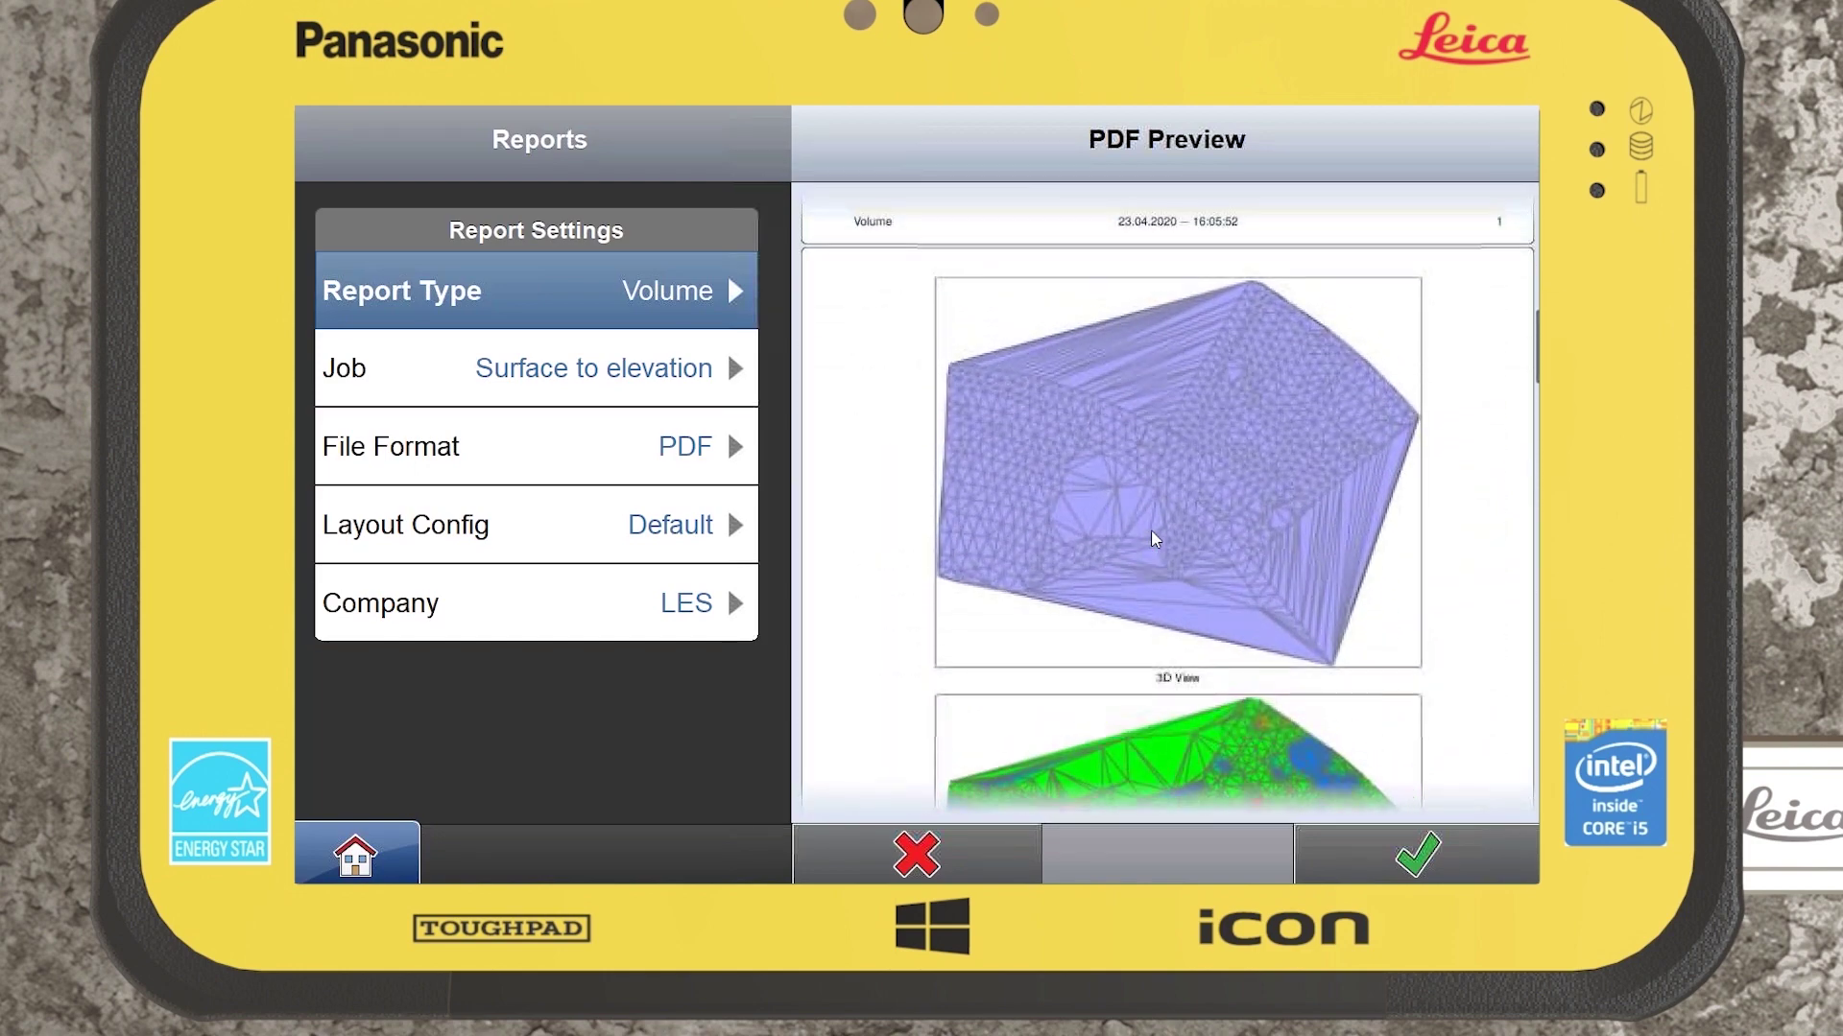
pyautogui.scroll(3, 1157, 538)
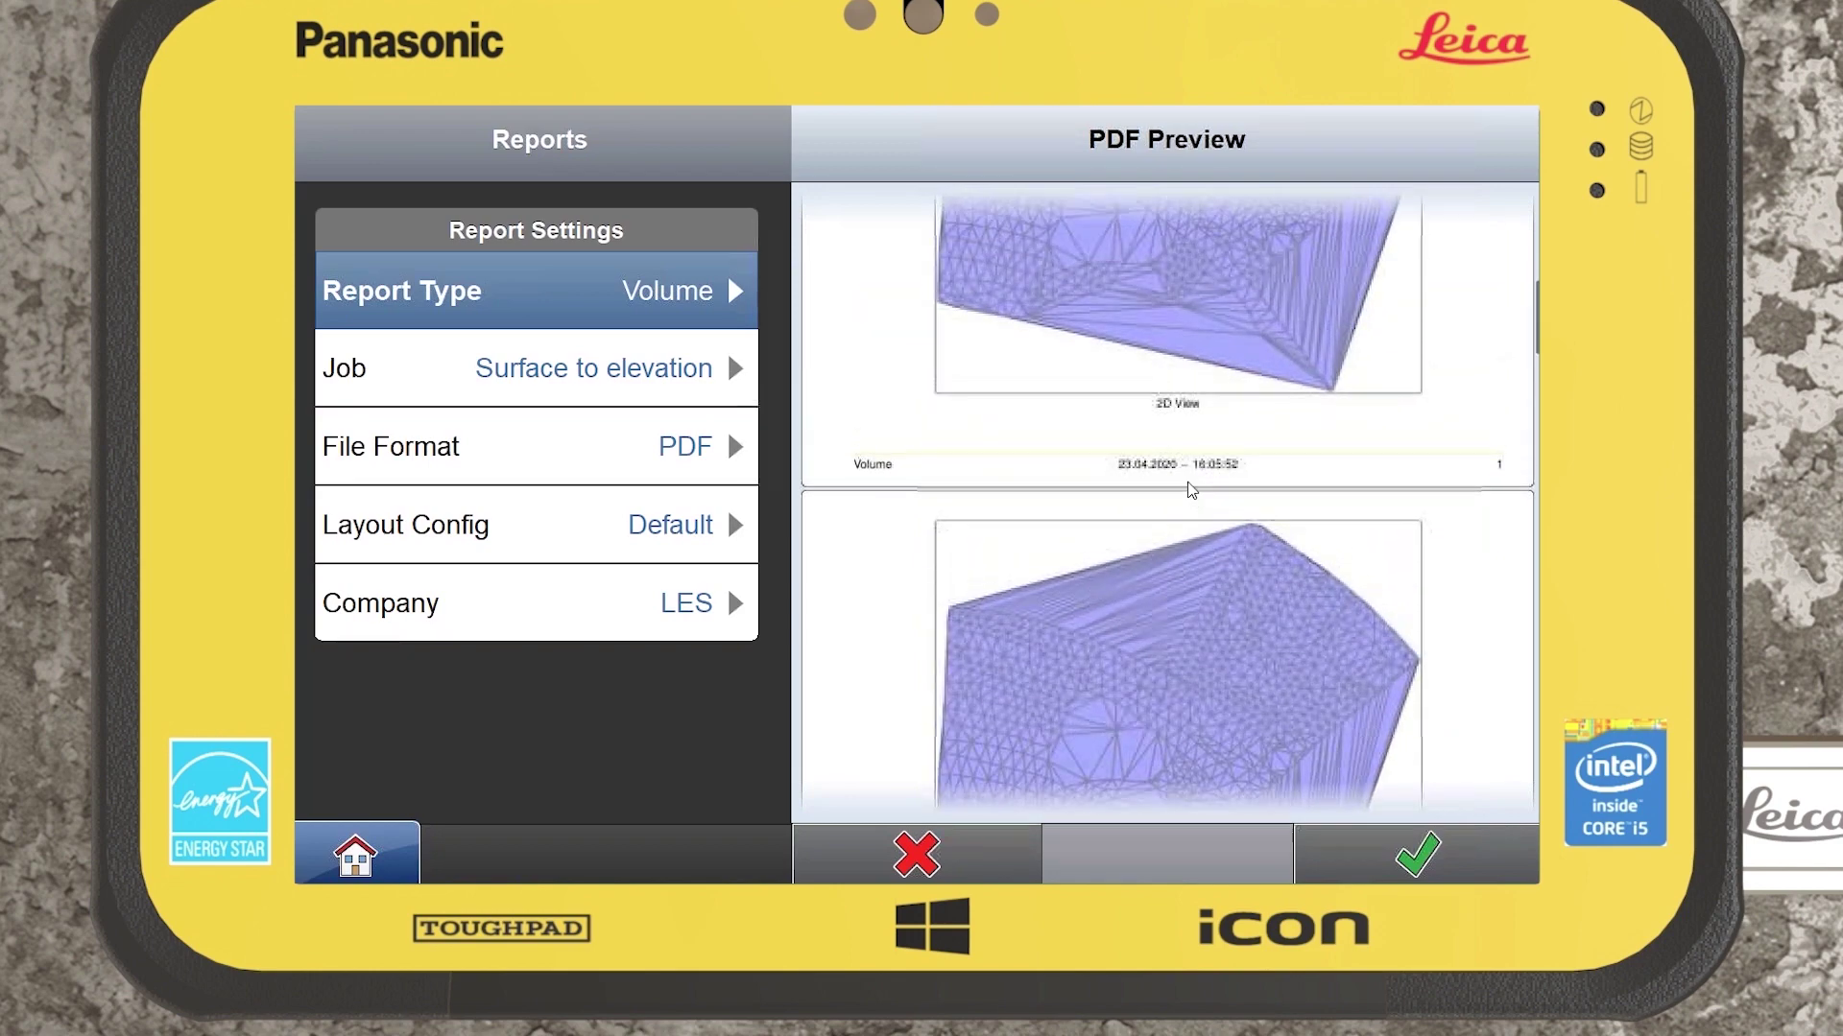
pyautogui.scroll(5, 1173, 477)
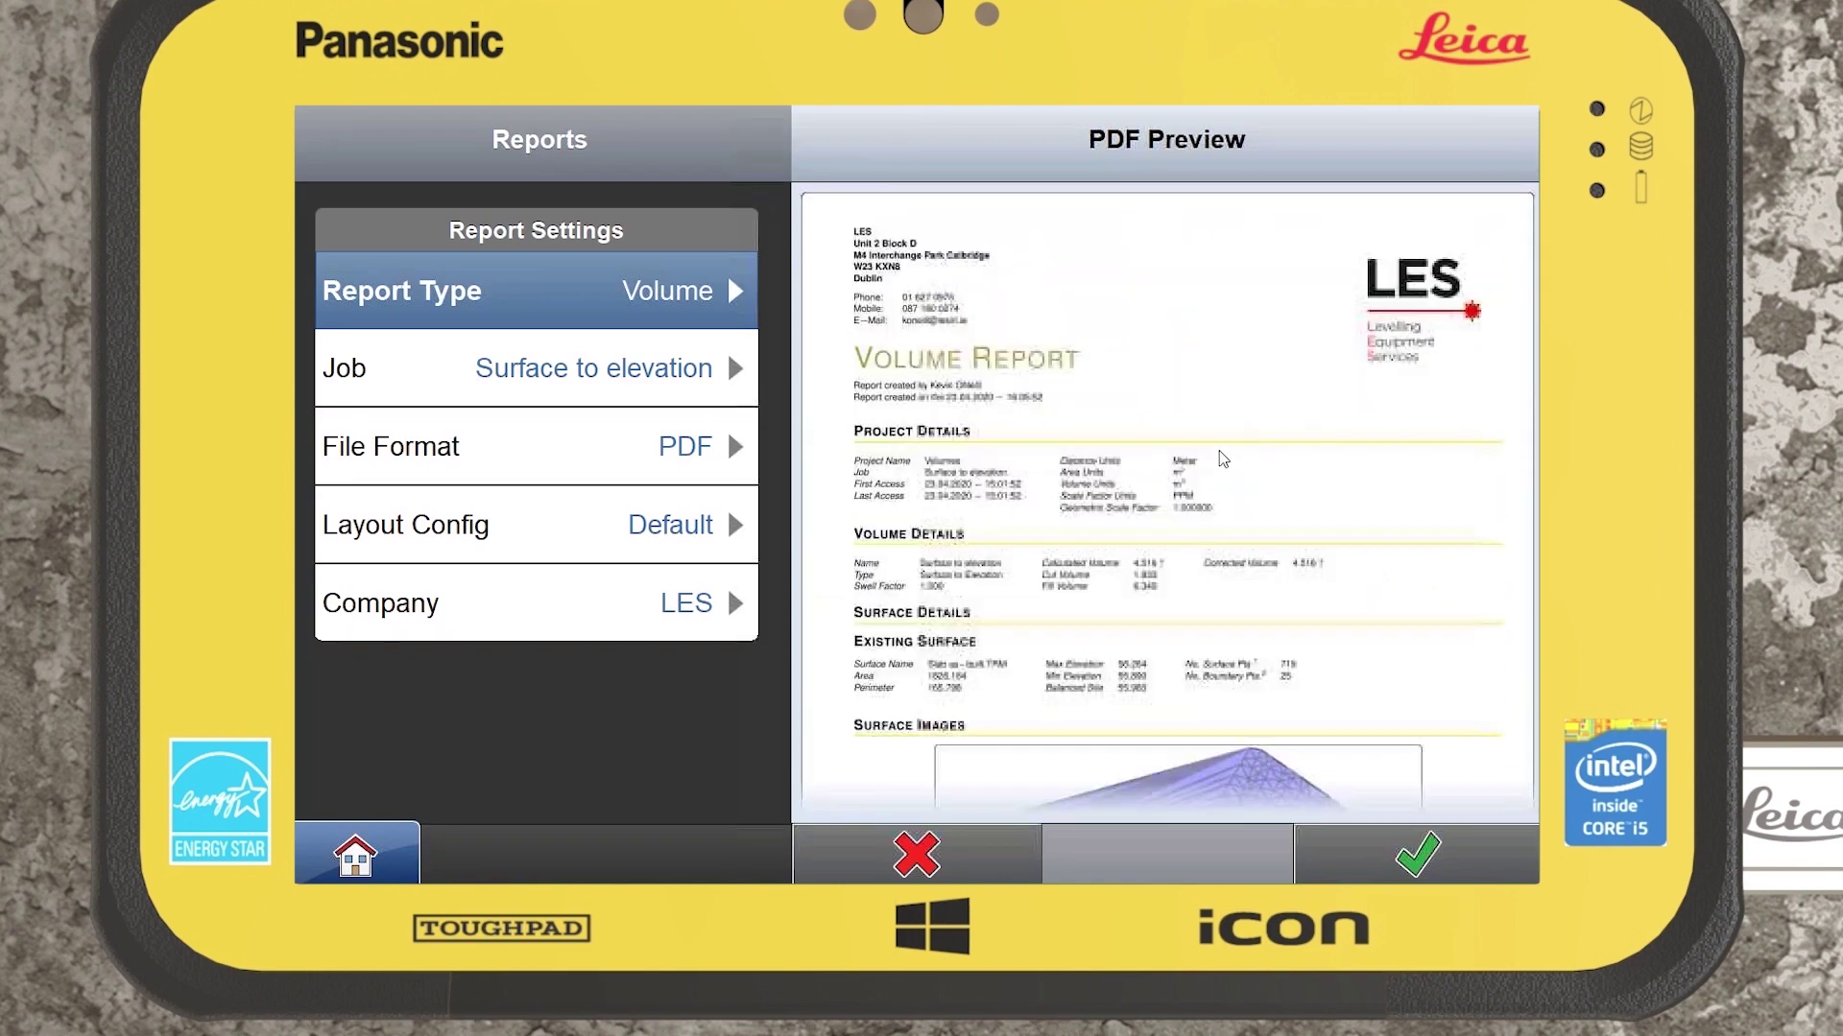
pyautogui.click(927, 839)
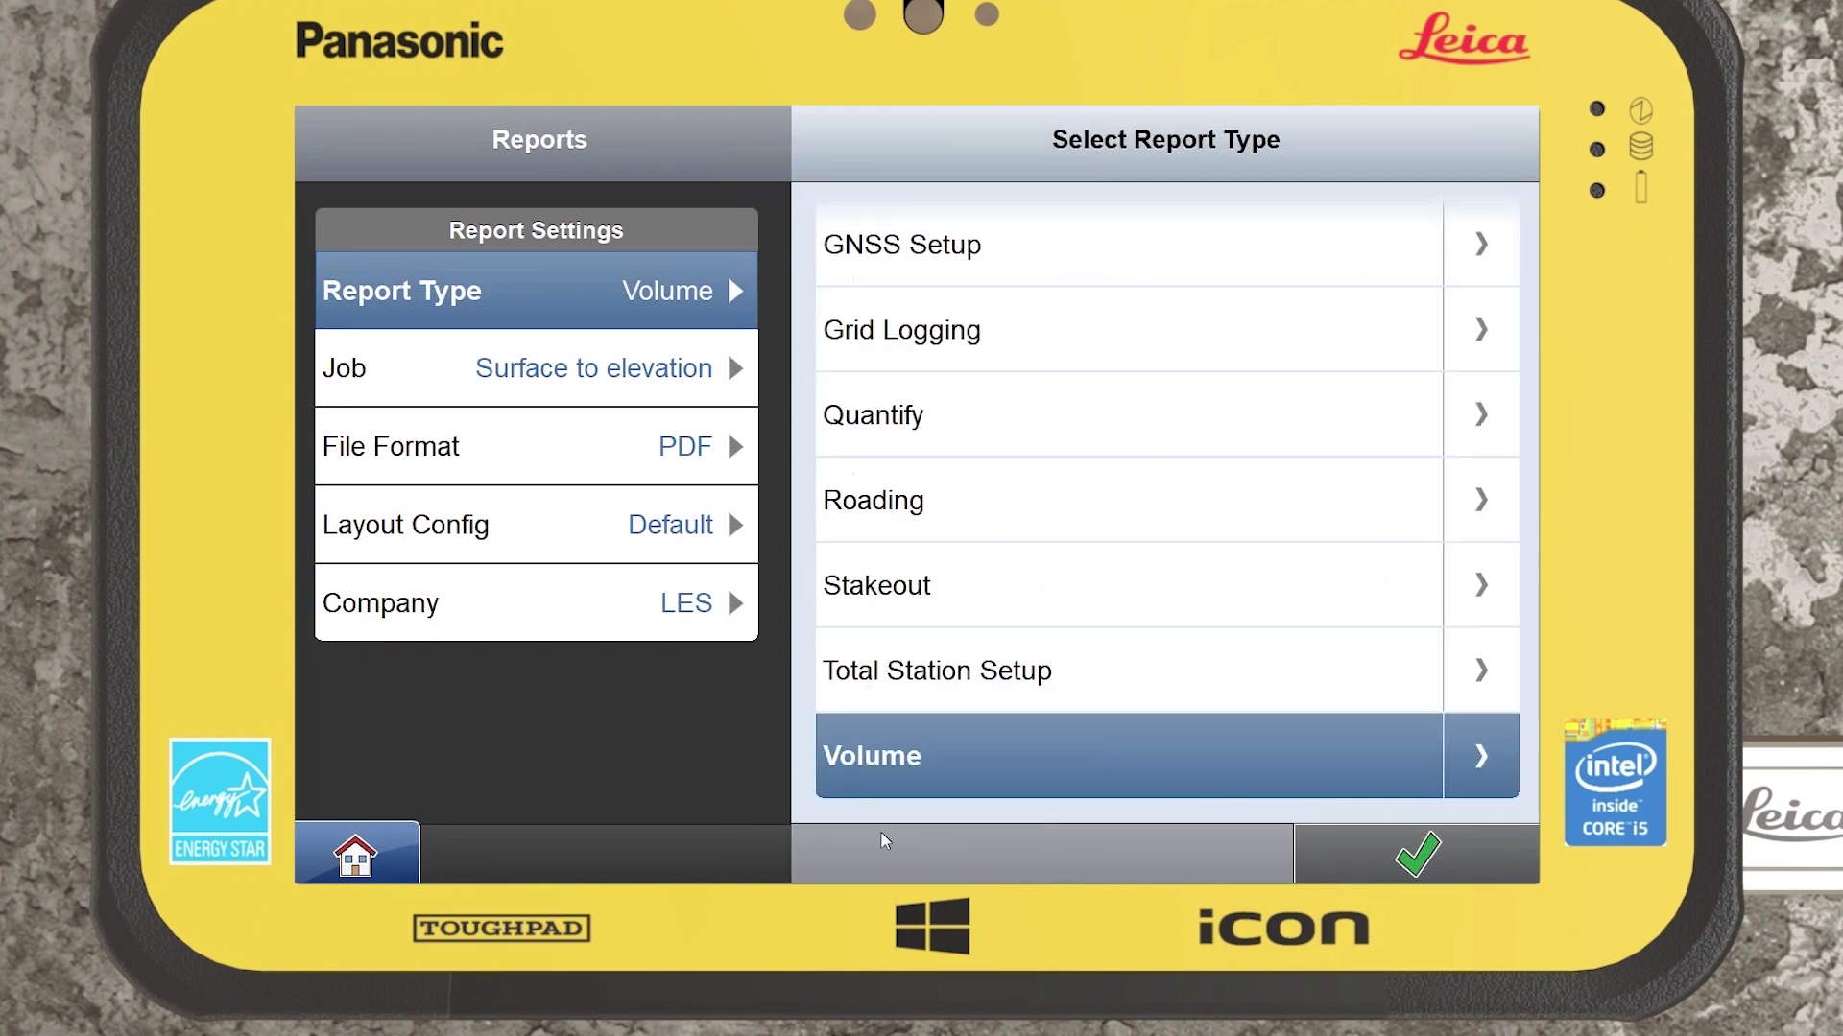